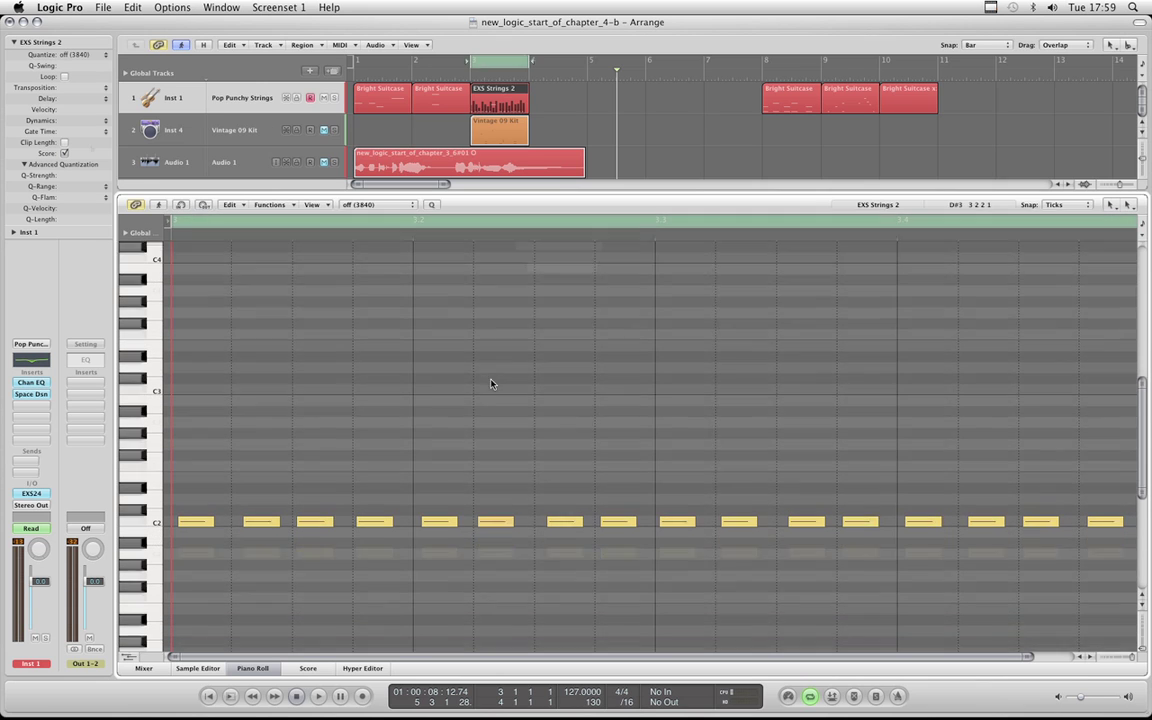
Quantize the EXS Strings 2 region to 1/16-Note in its region parameters
{"action": "scroll", "coordinate": [441, 340], "scroll_direction": "down", "scroll_amount": 2}
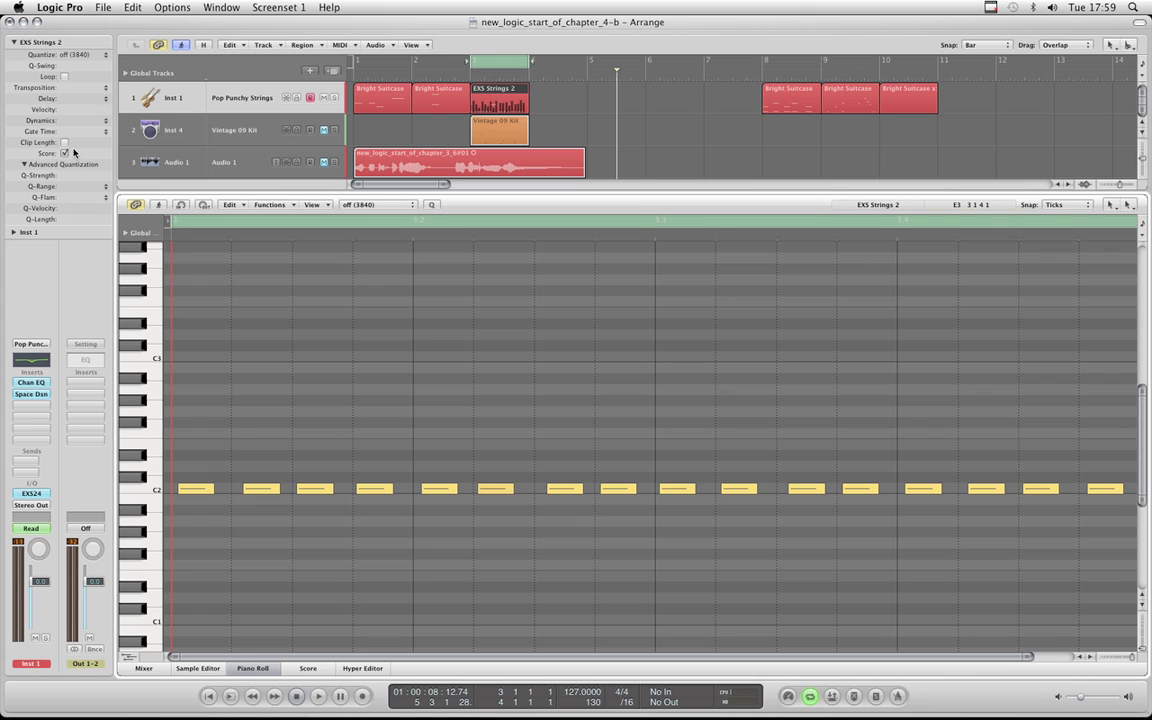
{"action": "left_click", "coordinate": [75, 56]}
{"action": "left_click", "coordinate": [79, 58]}
{"action": "left_click", "coordinate": [375, 205]}
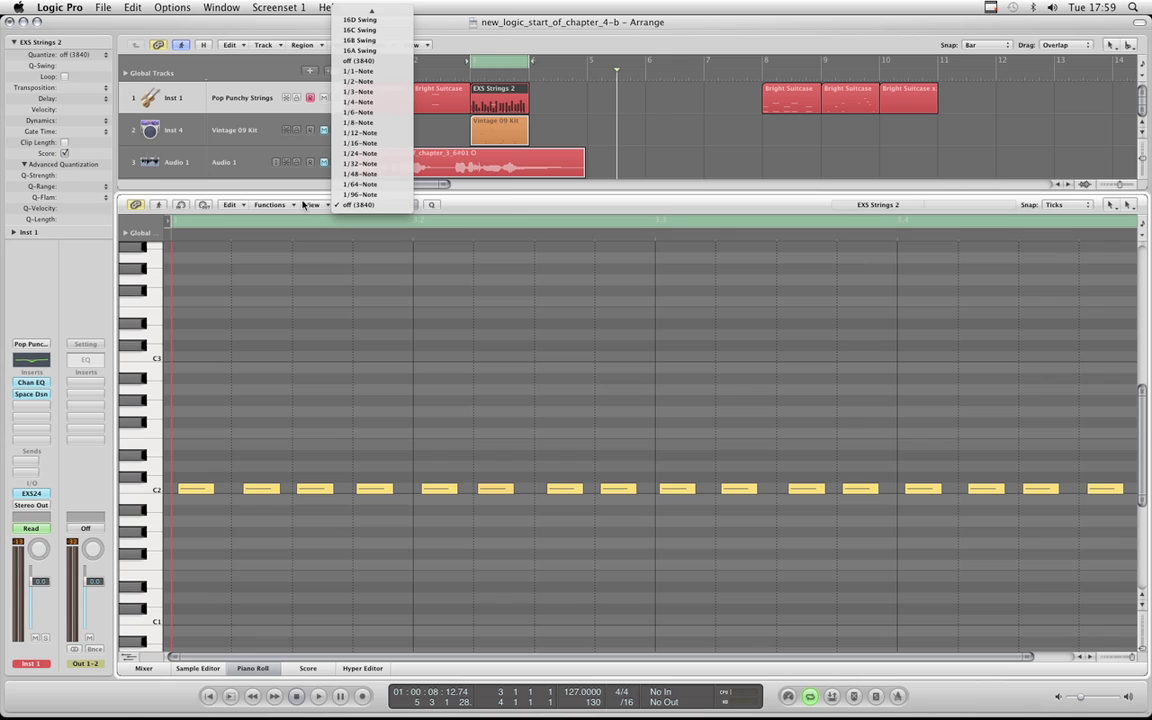
{"action": "left_click", "coordinate": [415, 285]}
{"action": "left_click", "coordinate": [72, 55]}
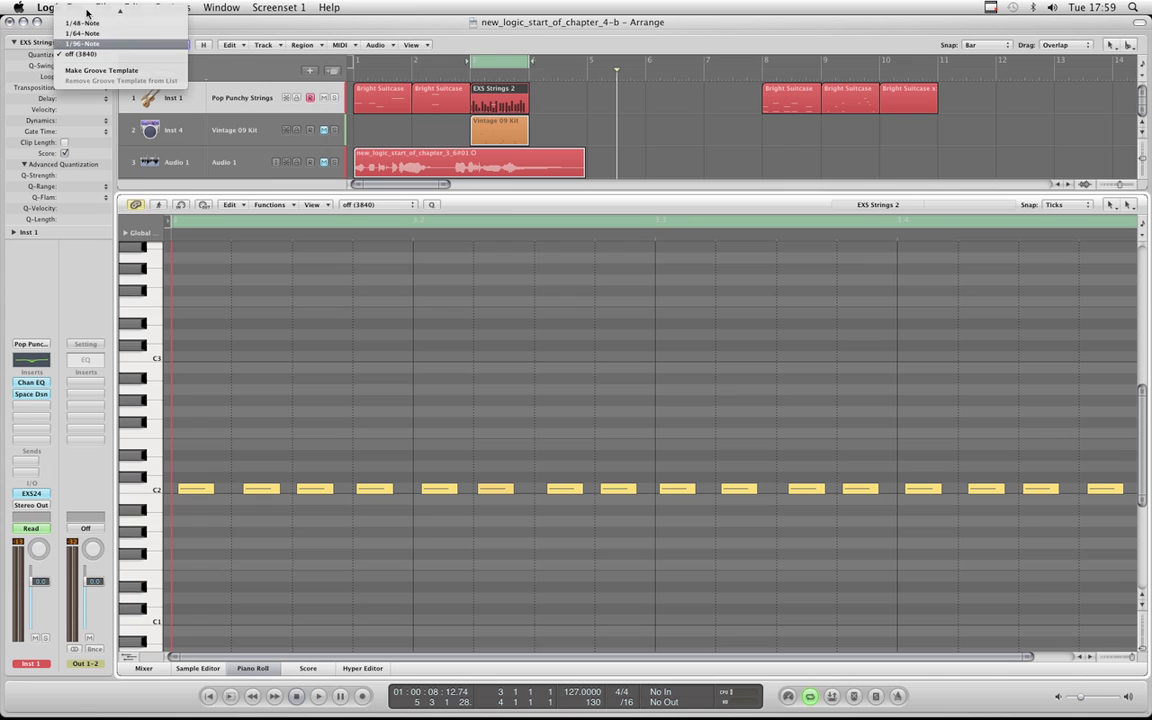
{"action": "left_click", "coordinate": [80, 62]}
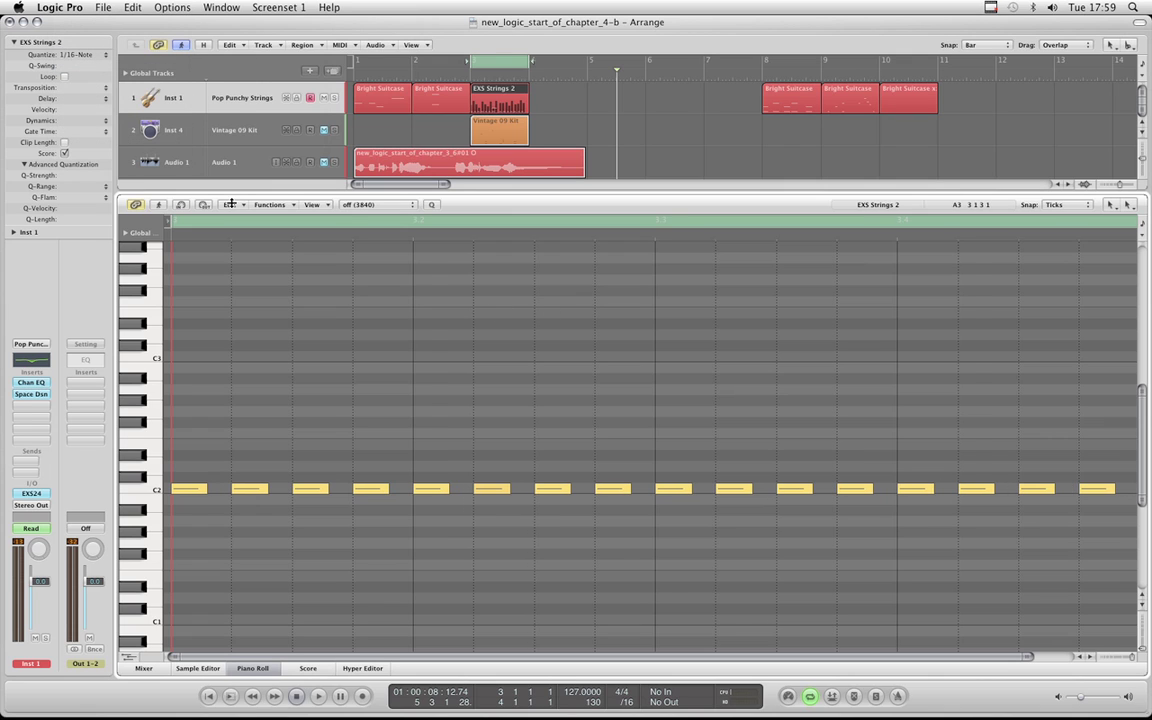
Try quantizing only the eight C2 notes in beats 2 and 3 to 1/24-Note using the Piano Roll's quantize value
{"action": "scroll", "coordinate": [655, 345], "scroll_direction": "down", "scroll_amount": 3}
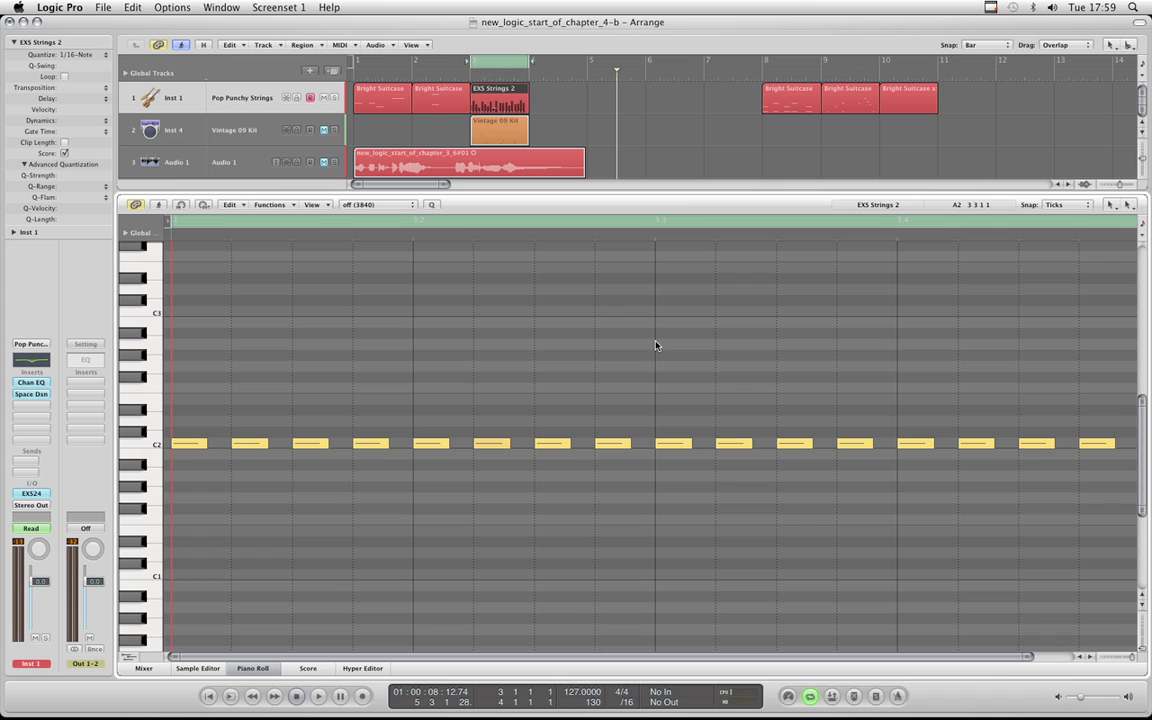
{"action": "left_click_drag", "start_coordinate": [414, 418], "coordinate": [872, 496]}
{"action": "left_click", "coordinate": [366, 205]}
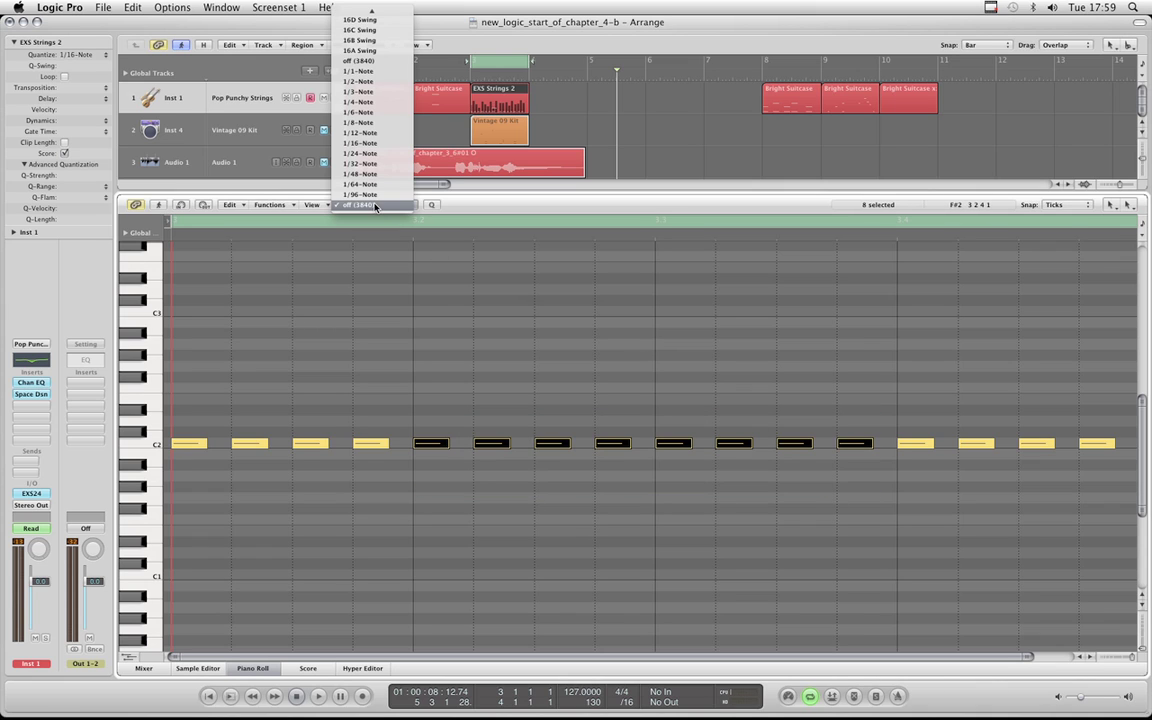
{"action": "left_click", "coordinate": [359, 154]}
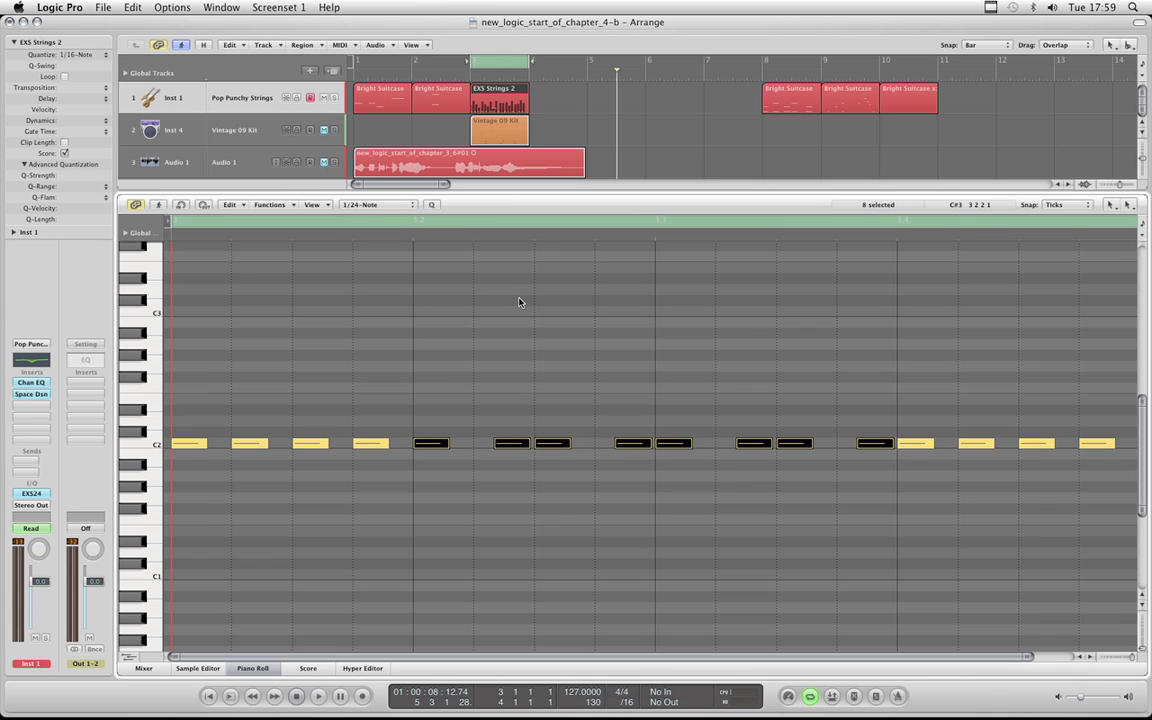
{"action": "left_click", "coordinate": [535, 372]}
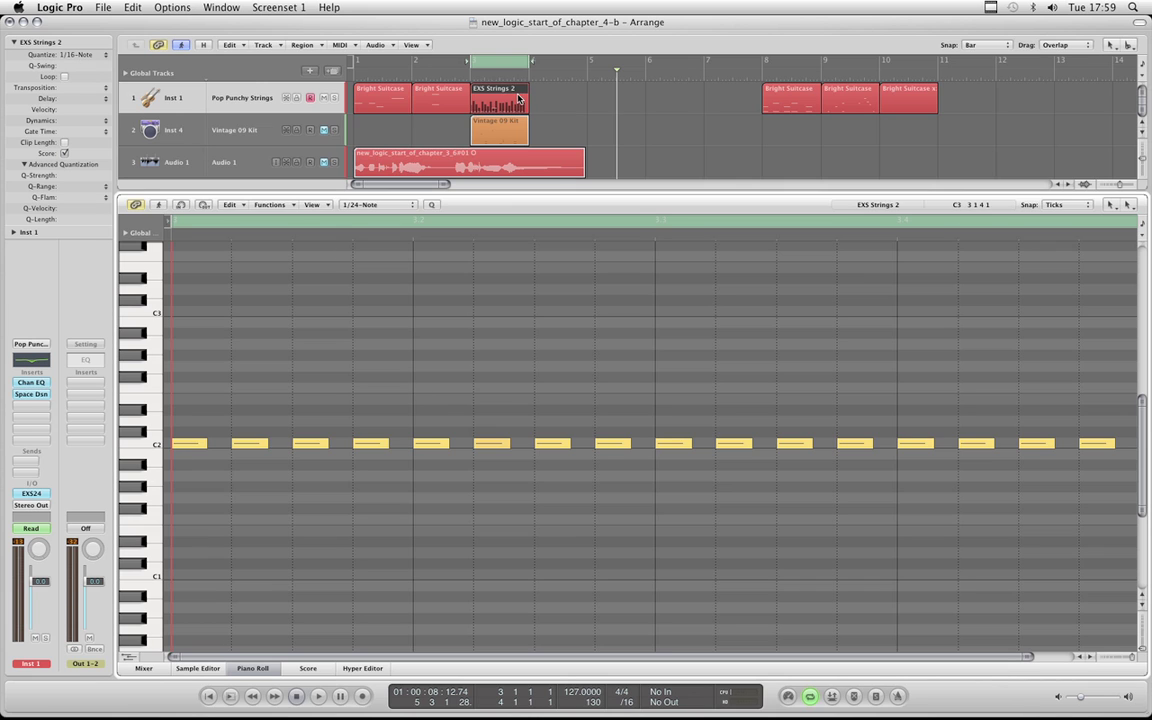
{"action": "scroll", "coordinate": [584, 393], "scroll_direction": "up", "scroll_amount": 5}
{"action": "scroll", "coordinate": [556, 371], "scroll_direction": "down", "scroll_amount": 4}
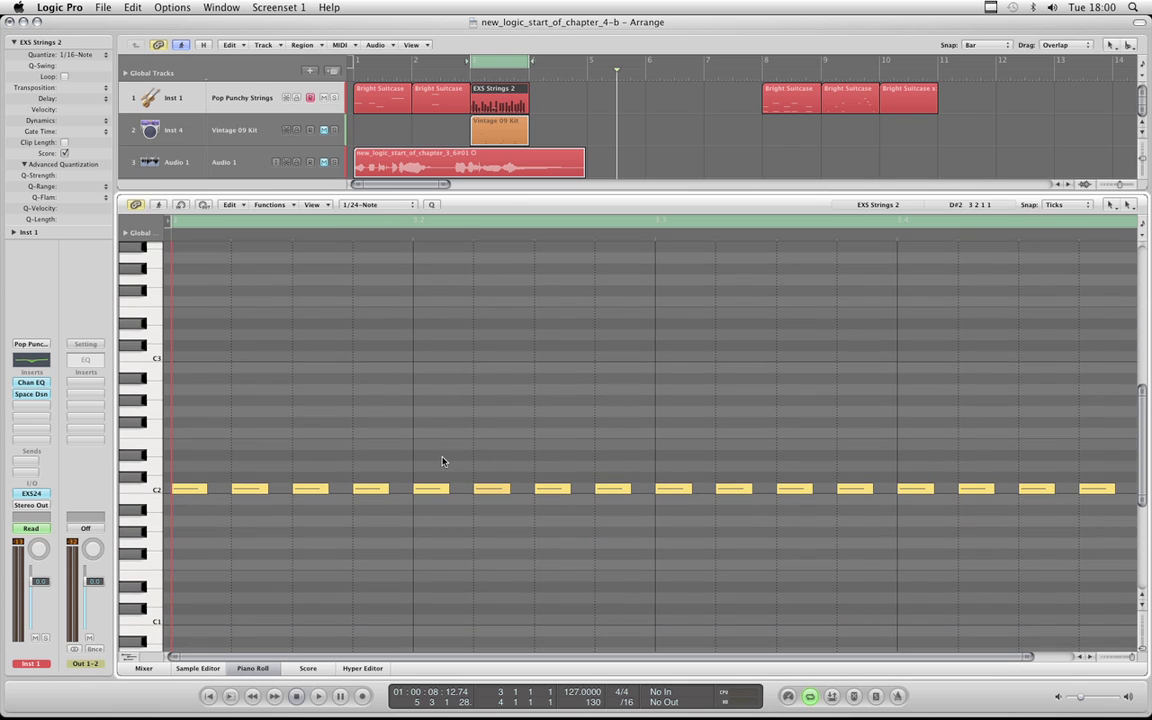
{"action": "left_click_drag", "start_coordinate": [427, 465], "coordinate": [838, 515]}
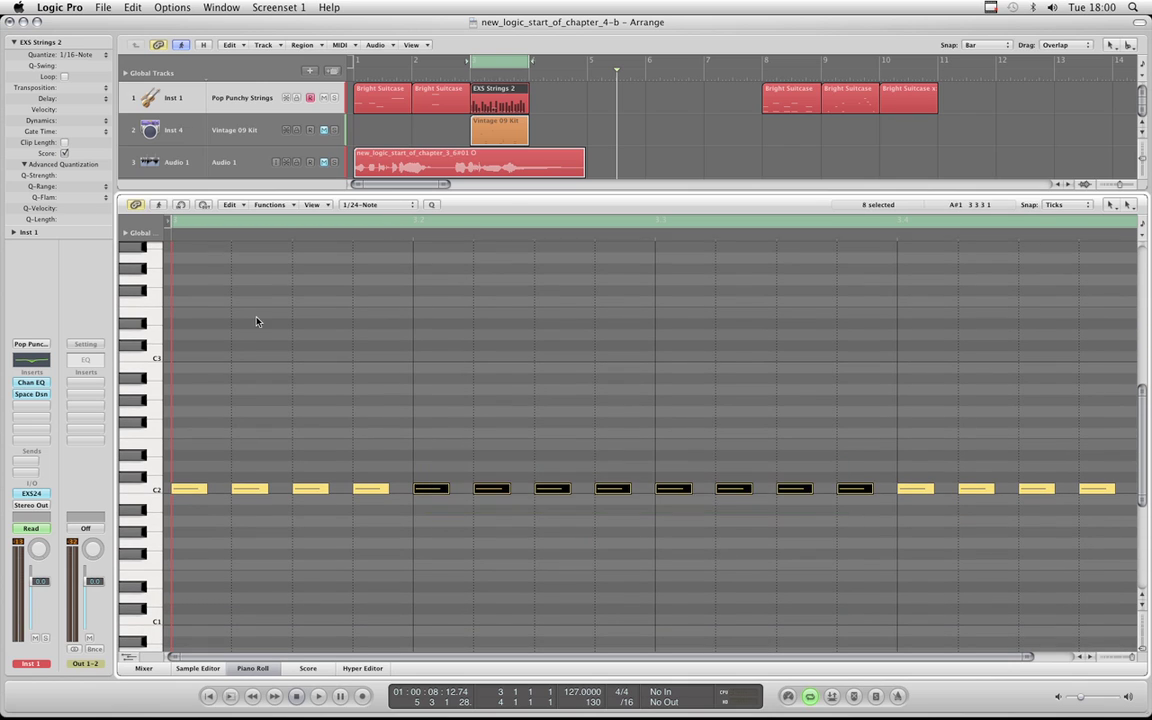
{"action": "left_click", "coordinate": [496, 391]}
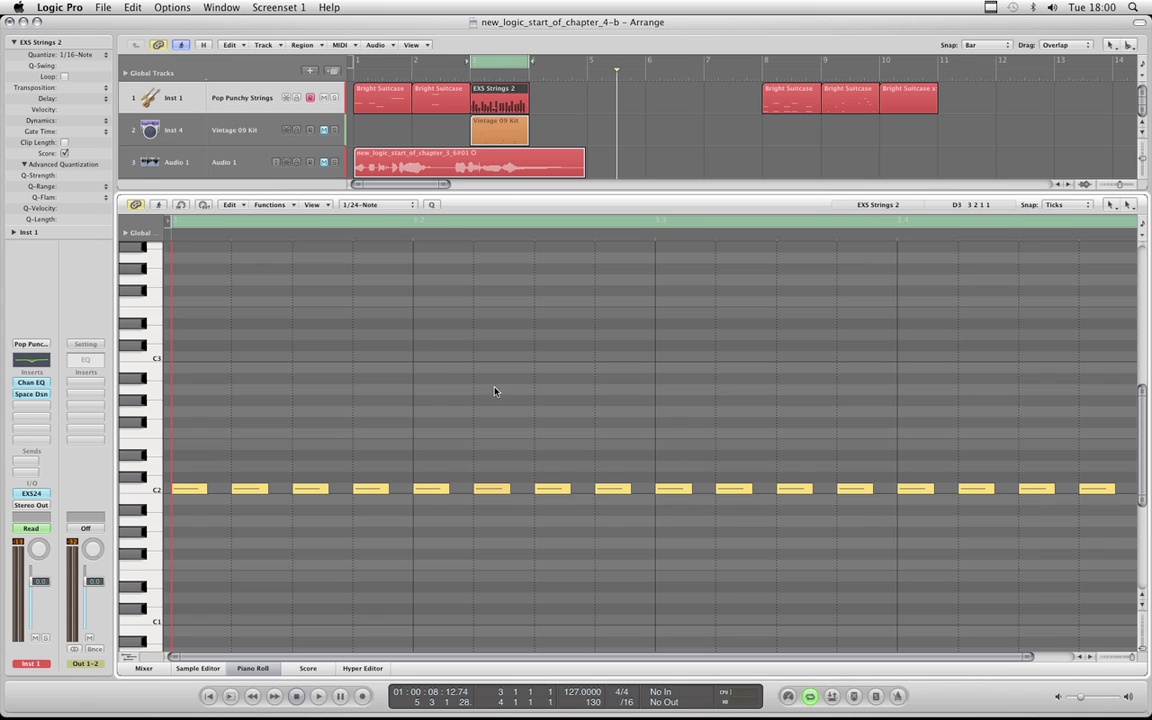
{"action": "left_click", "coordinate": [376, 205]}
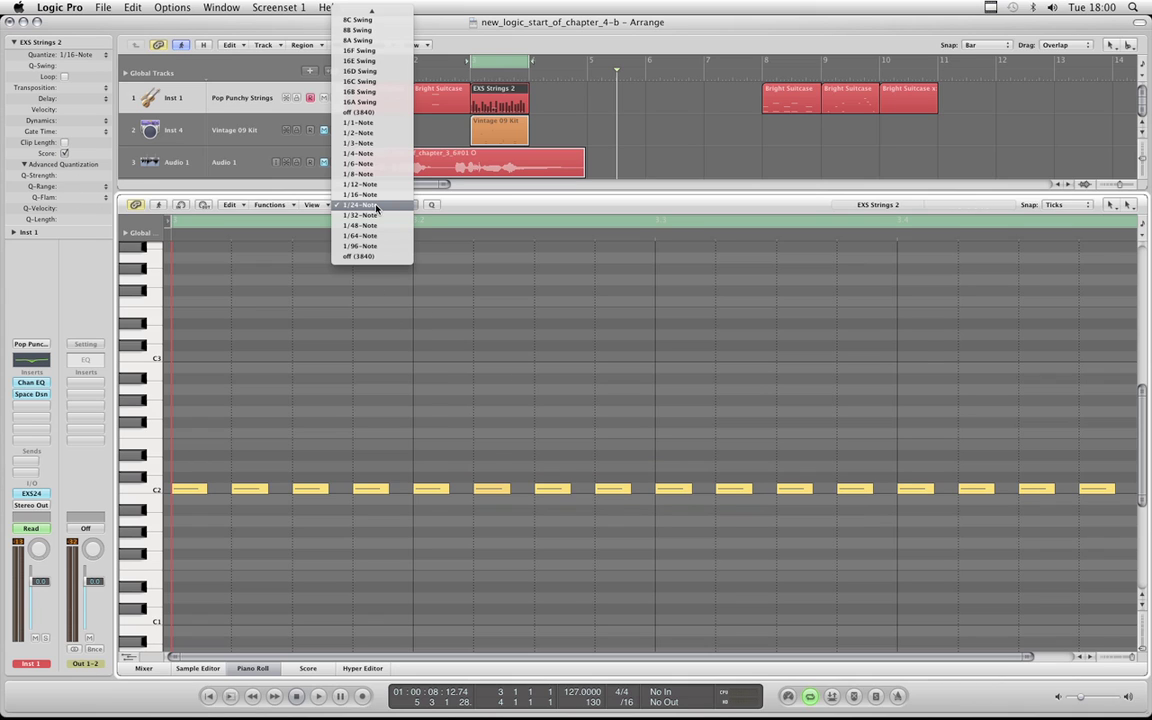
{"action": "left_click", "coordinate": [376, 207]}
{"action": "left_click_drag", "start_coordinate": [425, 463], "coordinate": [846, 540]}
{"action": "left_click", "coordinate": [338, 327]}
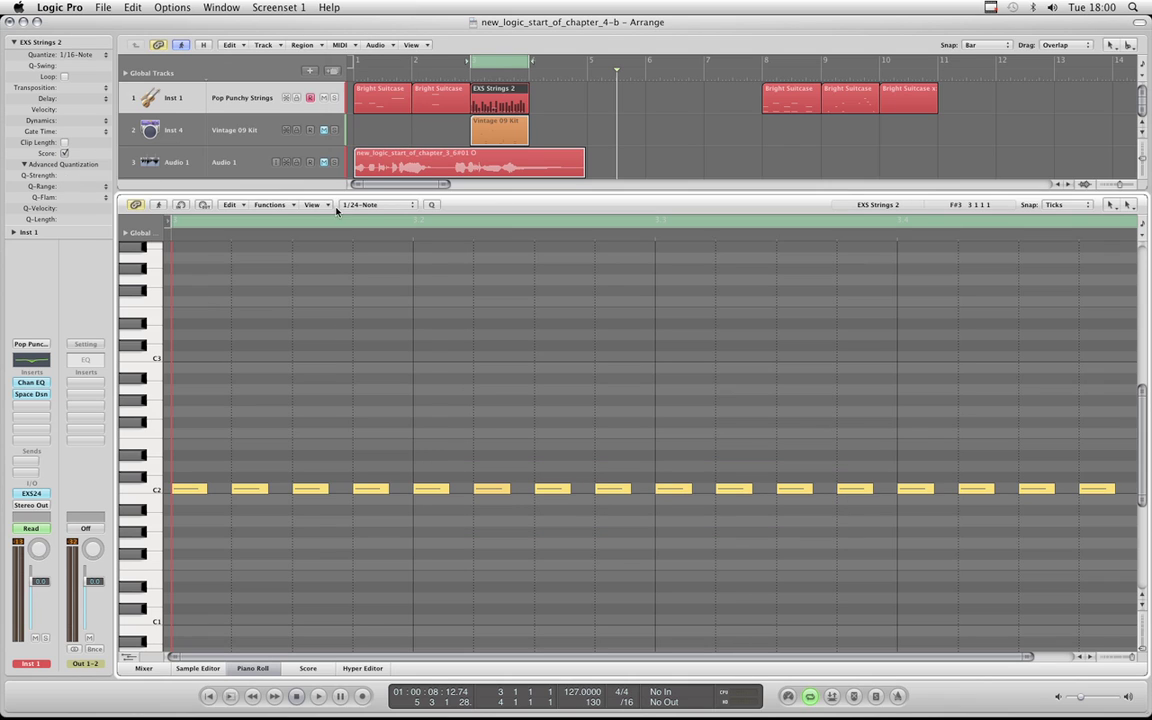
{"action": "left_click", "coordinate": [368, 207]}
{"action": "left_click", "coordinate": [368, 207]}
Set the EXS Strings 2 region's Q-Strength to +50% under Advanced Quantization
{"action": "left_click_drag", "start_coordinate": [88, 176], "coordinate": [94, 246]}
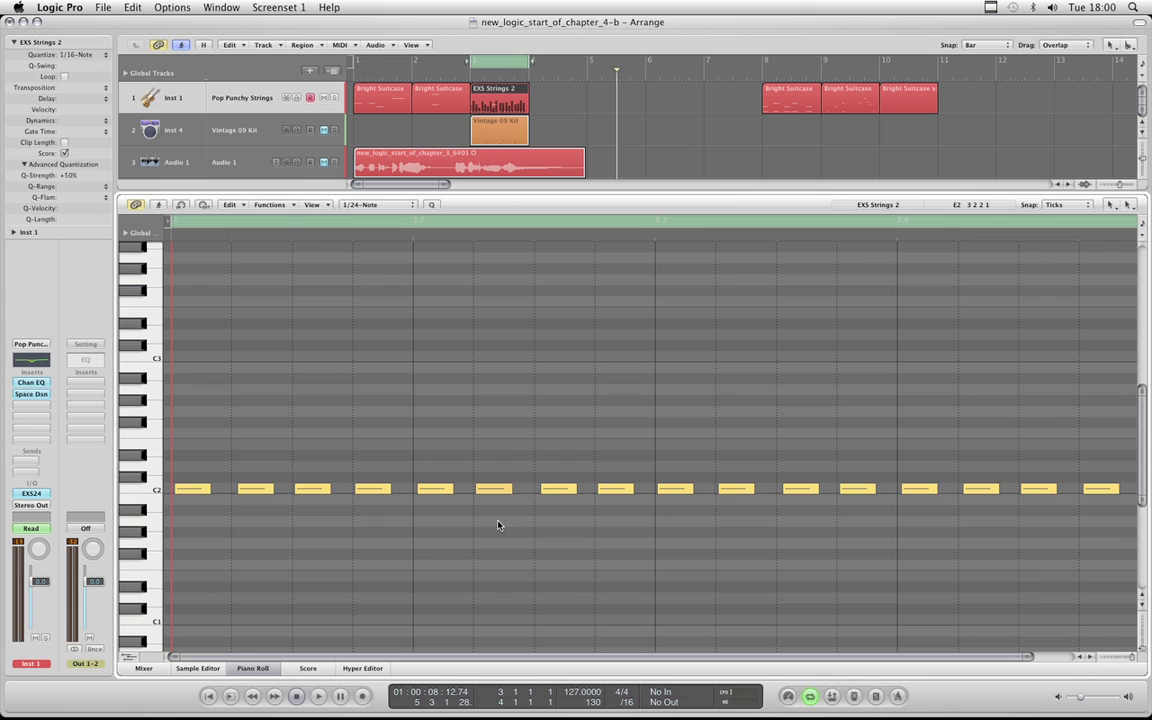
{"action": "left_click_drag", "start_coordinate": [432, 474], "coordinate": [442, 393]}
{"action": "left_click_drag", "start_coordinate": [76, 173], "coordinate": [70, 179]}
{"action": "left_click", "coordinate": [79, 56]}
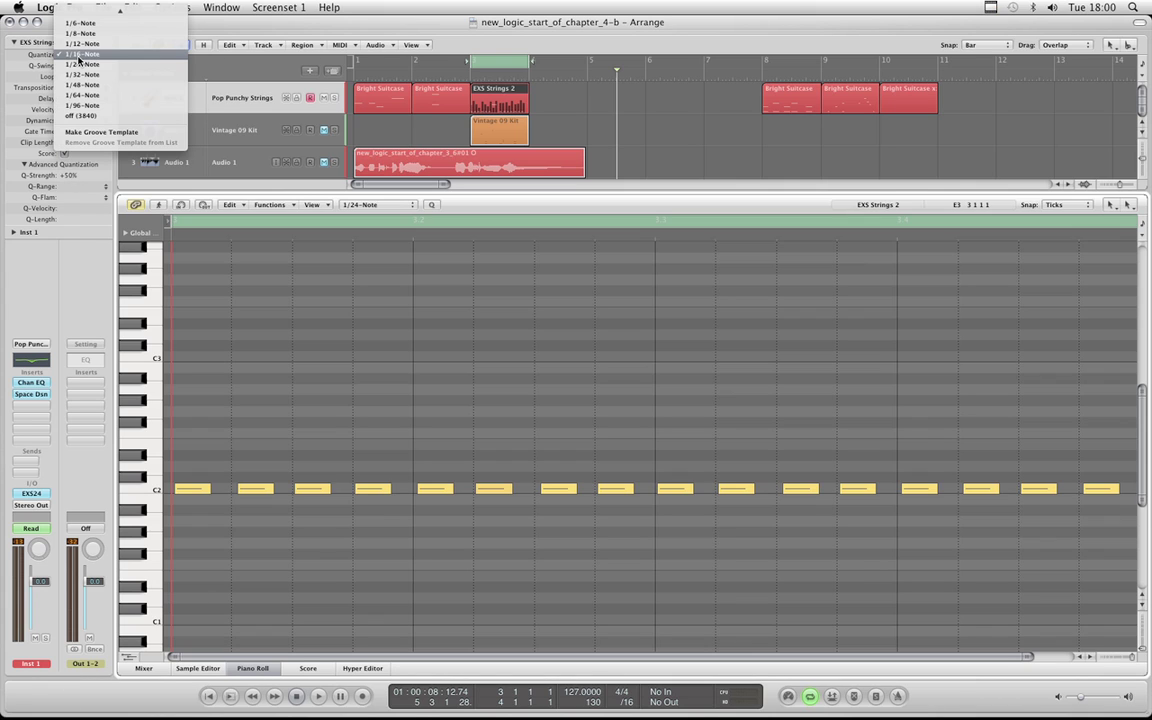
{"action": "left_click", "coordinate": [79, 56]}
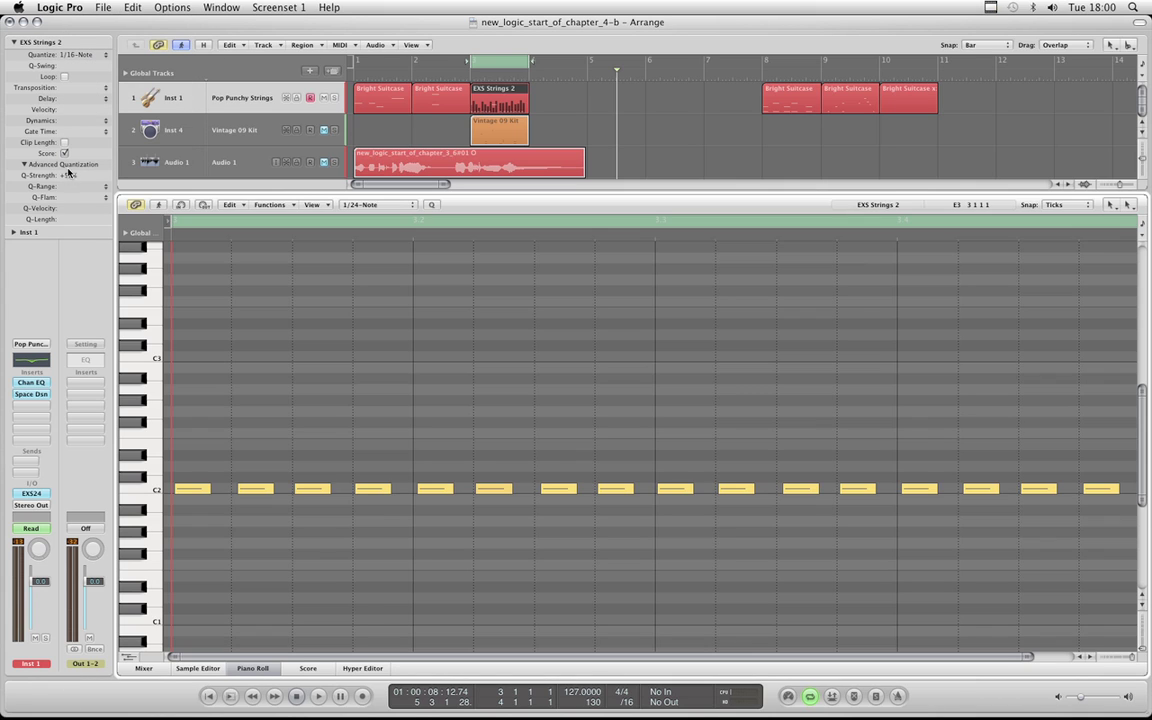
{"action": "left_click", "coordinate": [72, 56]}
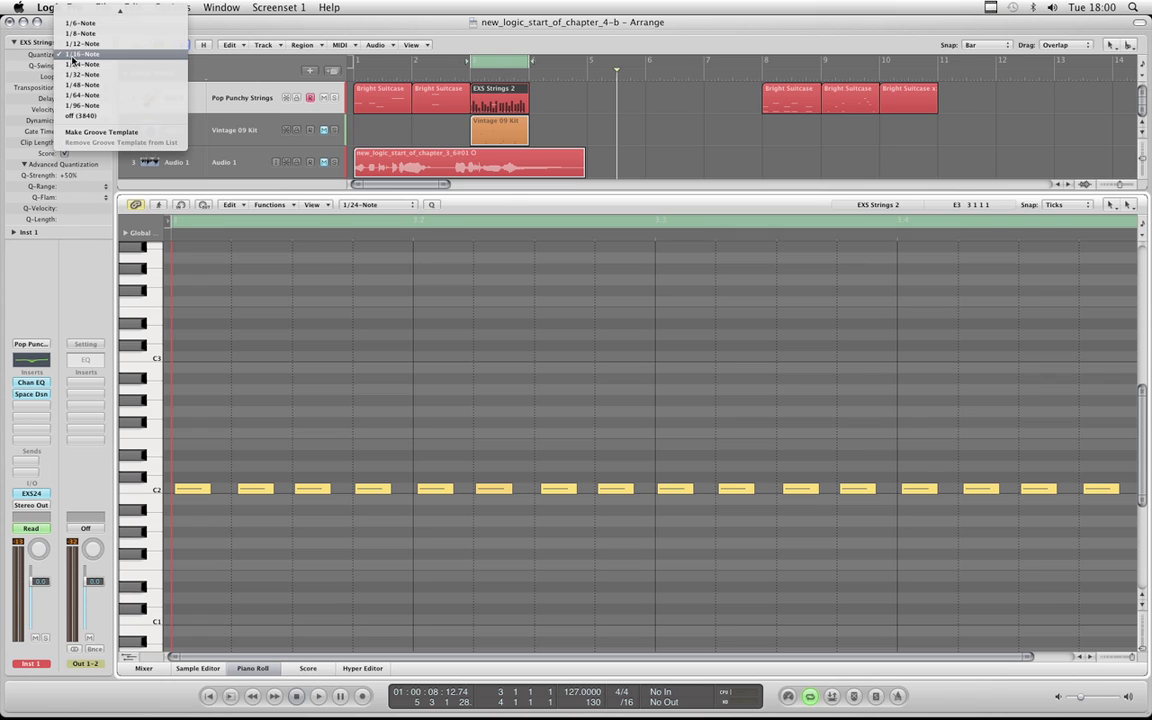
{"action": "left_click", "coordinate": [200, 150]}
{"action": "left_click", "coordinate": [365, 208]}
{"action": "left_click", "coordinate": [365, 209]}
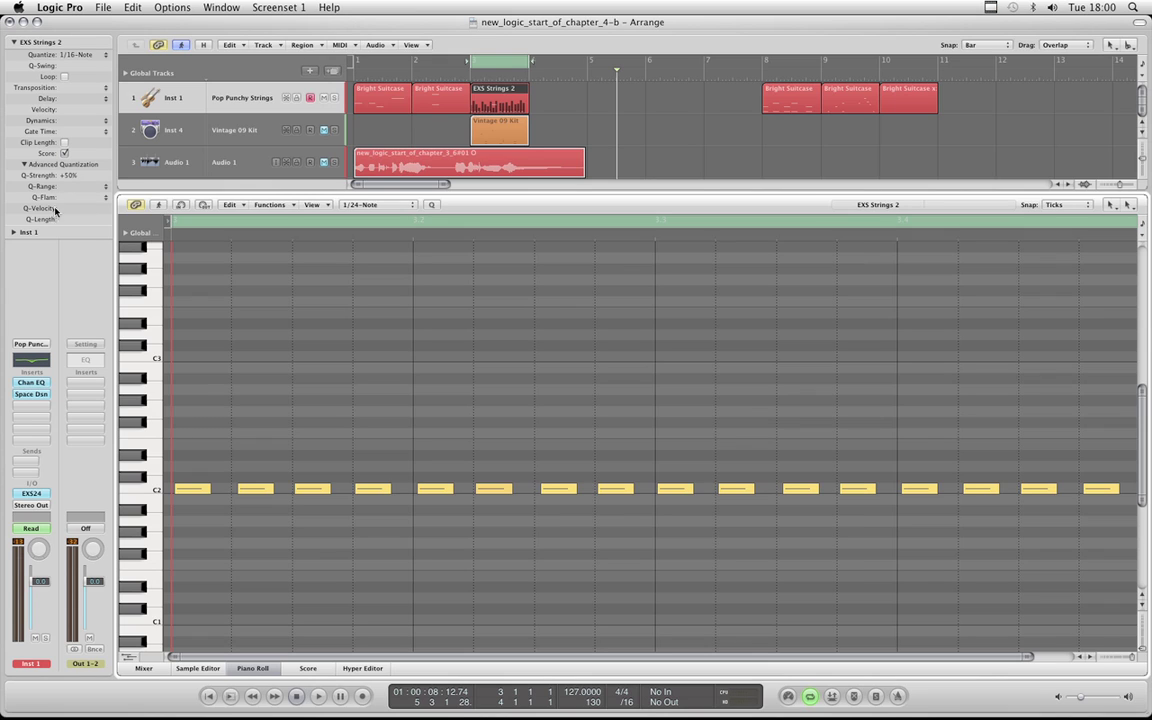
{"action": "left_click_drag", "start_coordinate": [444, 506], "coordinate": [869, 543]}
{"action": "scroll", "coordinate": [600, 430], "scroll_direction": "down", "scroll_amount": 2}
{"action": "left_click", "coordinate": [449, 390]}
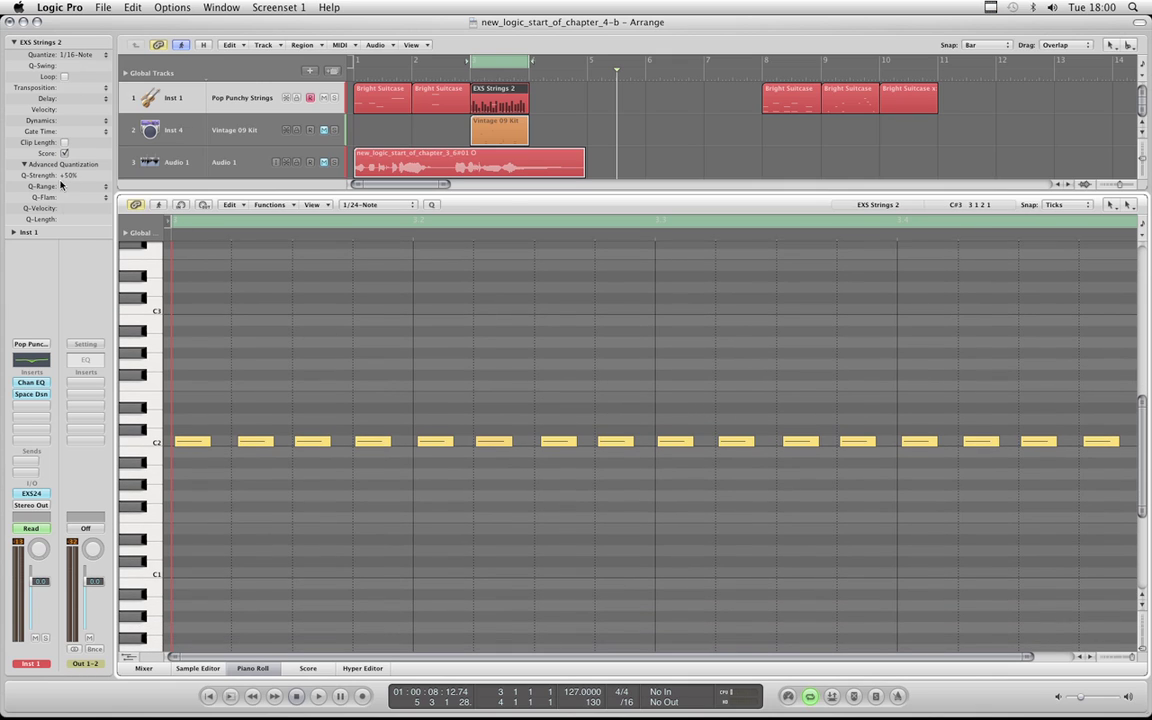
Reset the EXS Strings 2 region's Q-Strength to its blank default and turn the region's quantize off (3840)
{"action": "left_click", "coordinate": [78, 56]}
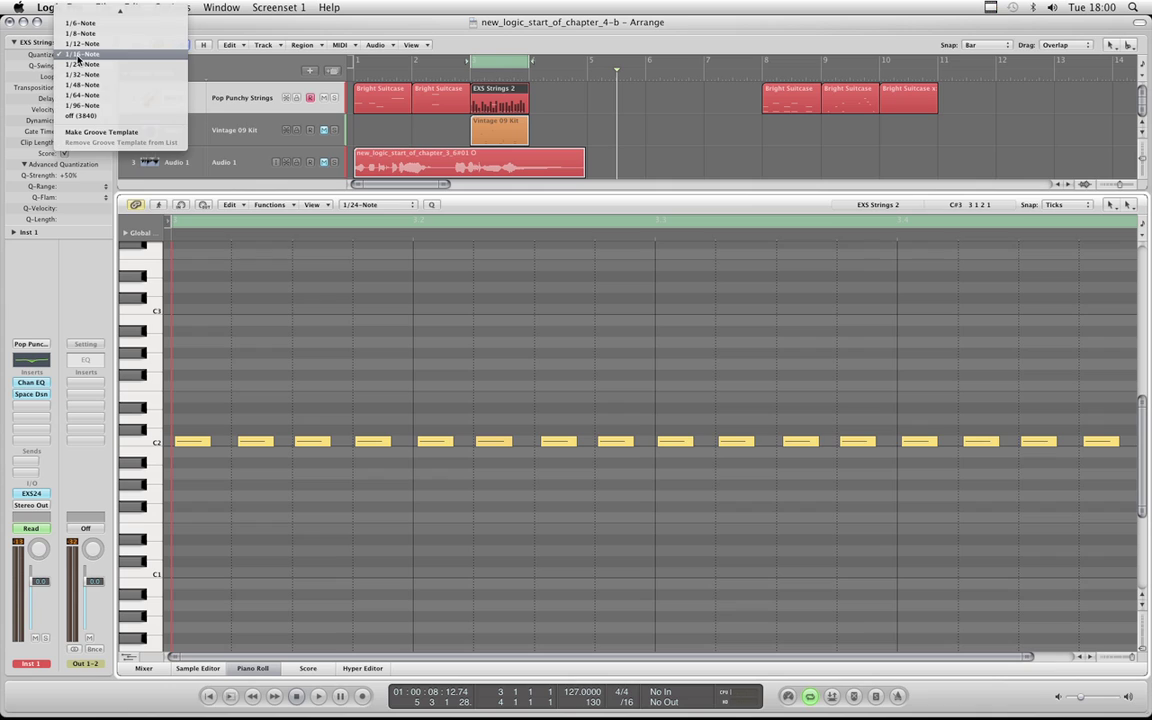
{"action": "left_click", "coordinate": [78, 55]}
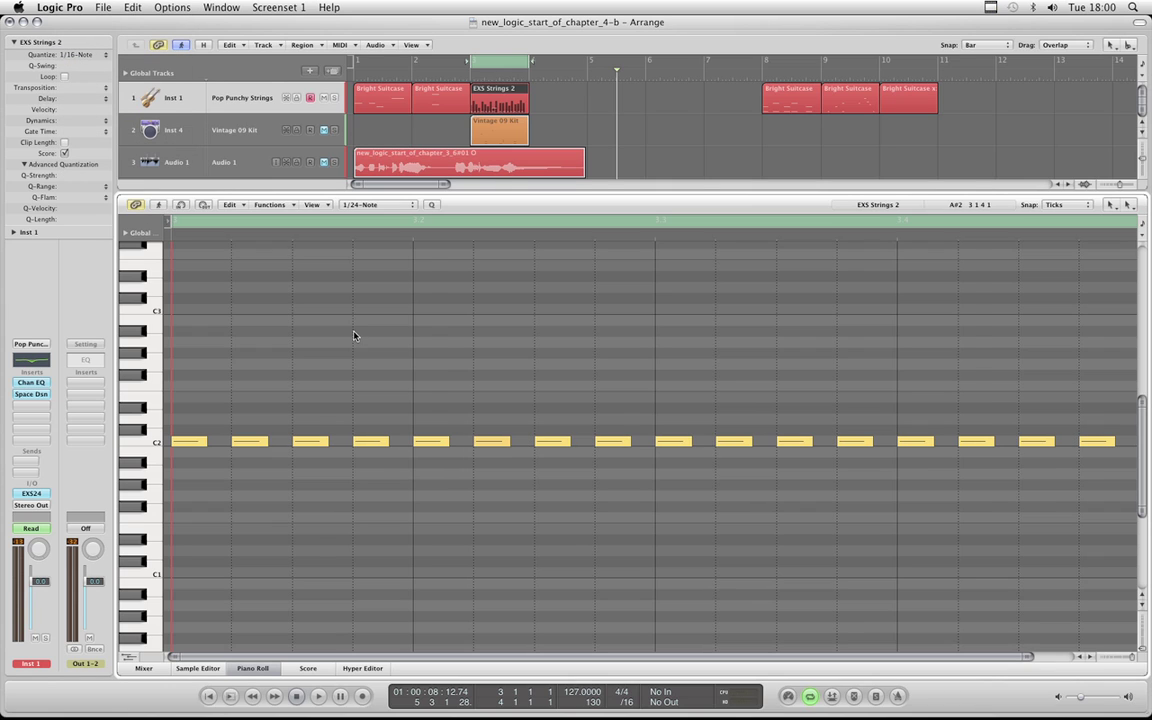
{"action": "left_click", "coordinate": [82, 56]}
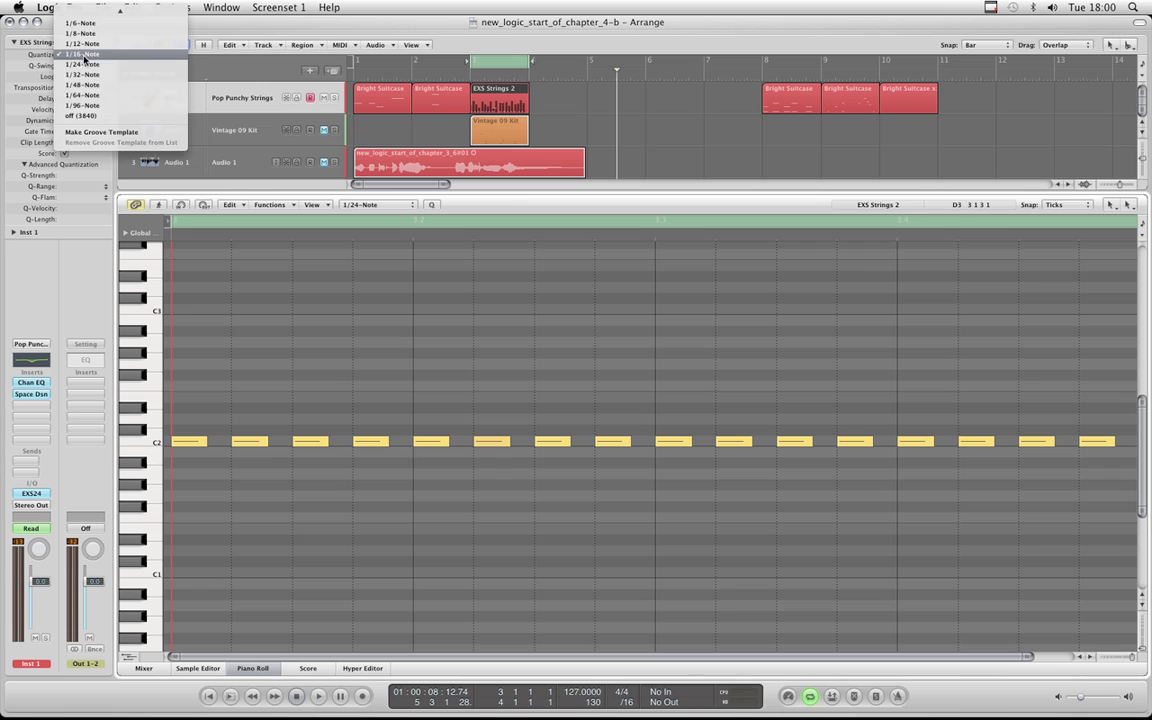
{"action": "left_click", "coordinate": [82, 115]}
Select all notes in the Piano Roll and quantize them to 1/16-Note with the editor's own quantize value
{"action": "scroll", "coordinate": [389, 319], "scroll_direction": "up", "scroll_amount": 3}
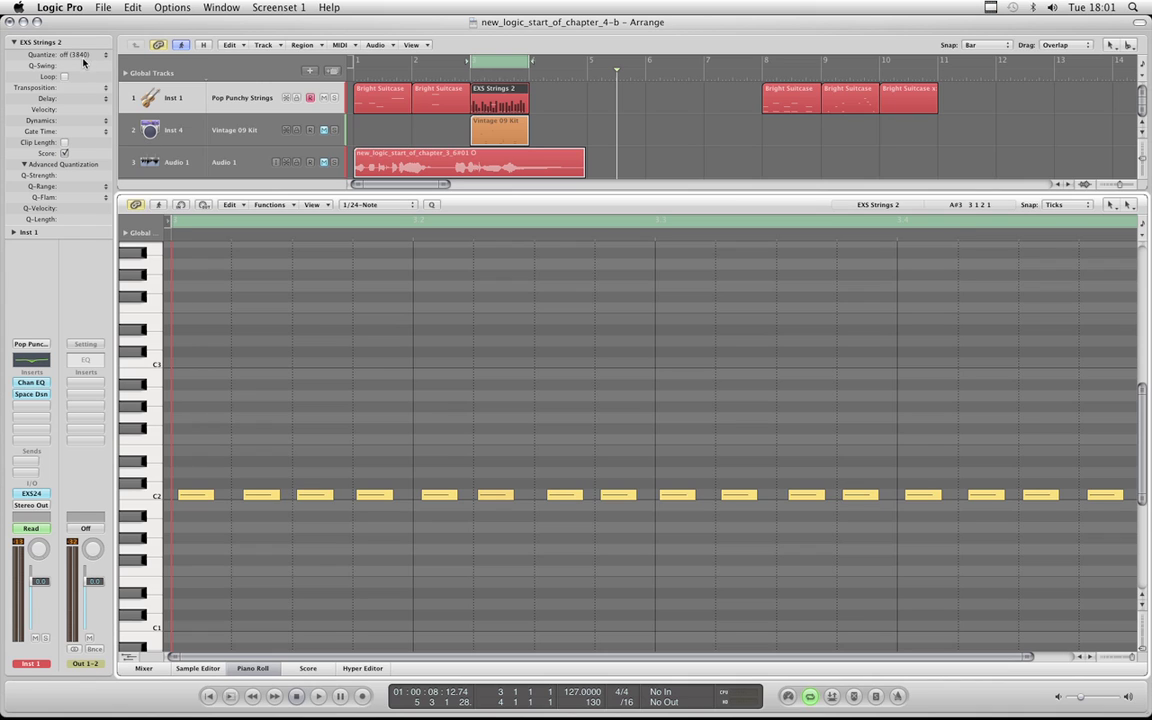
{"action": "scroll", "coordinate": [548, 355], "scroll_direction": "up", "scroll_amount": 4}
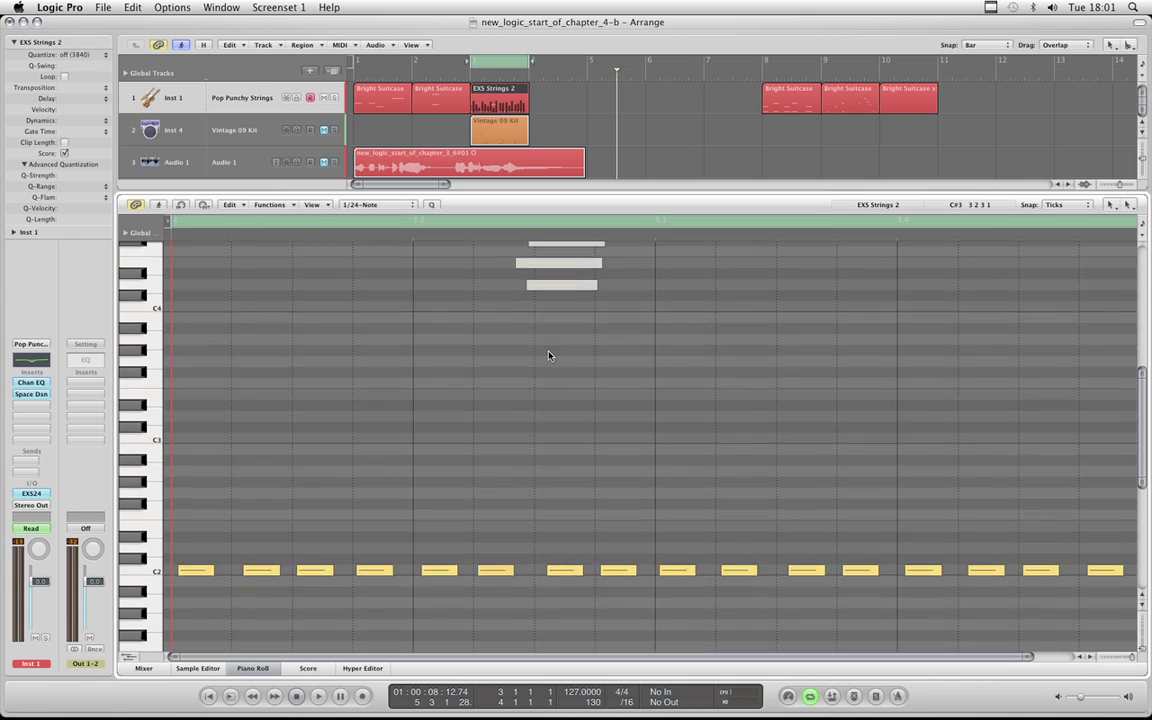
{"action": "scroll", "coordinate": [504, 417], "scroll_direction": "up", "scroll_amount": 3}
{"action": "key", "text": "super+a"}
{"action": "scroll", "coordinate": [503, 418], "scroll_direction": "down", "scroll_amount": 2}
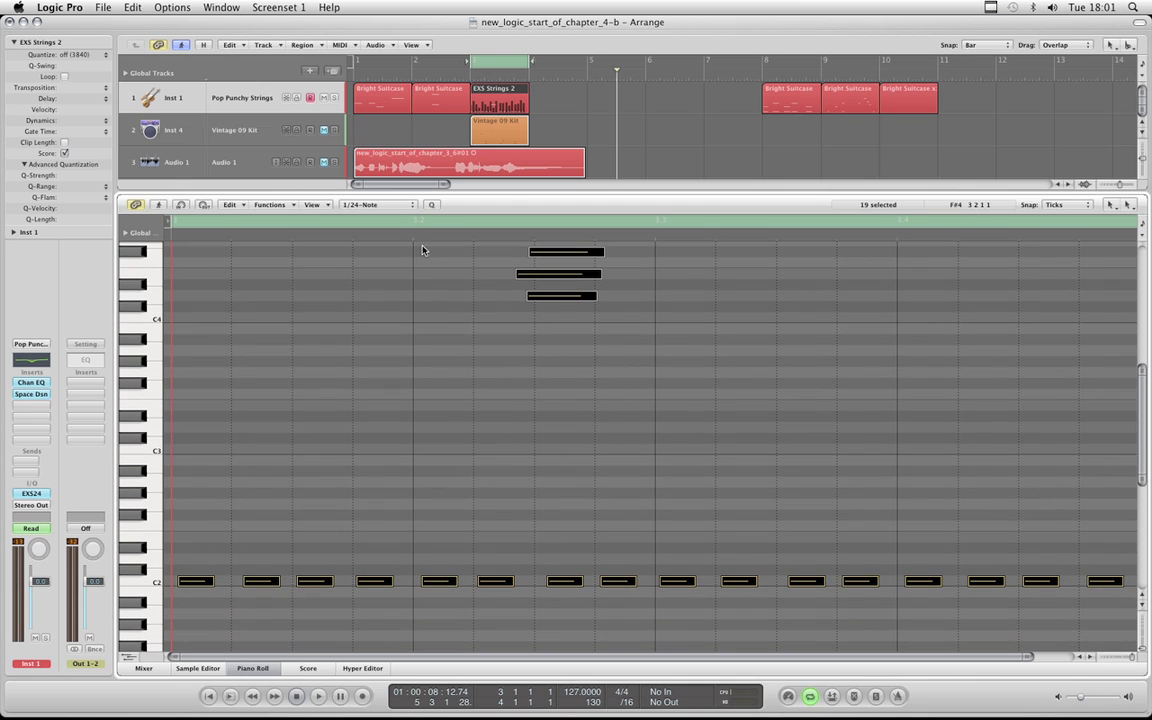
{"action": "left_click", "coordinate": [395, 206]}
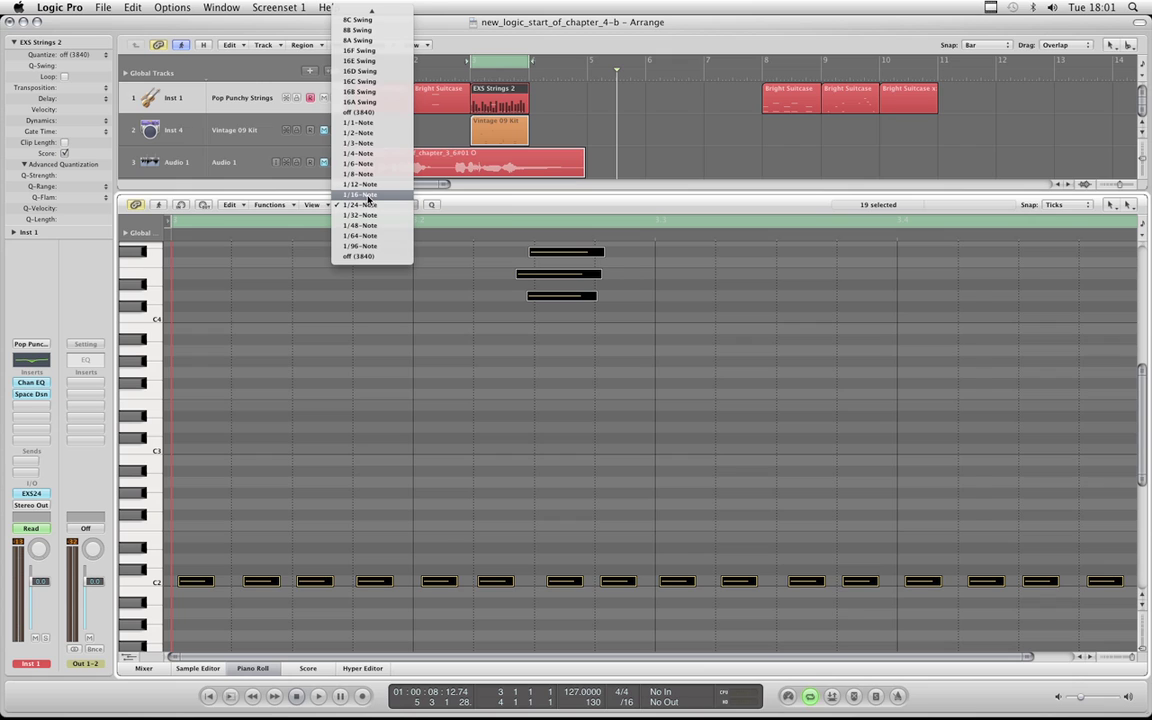
{"action": "left_click", "coordinate": [367, 196]}
{"action": "scroll", "coordinate": [527, 352], "scroll_direction": "up", "scroll_amount": 2}
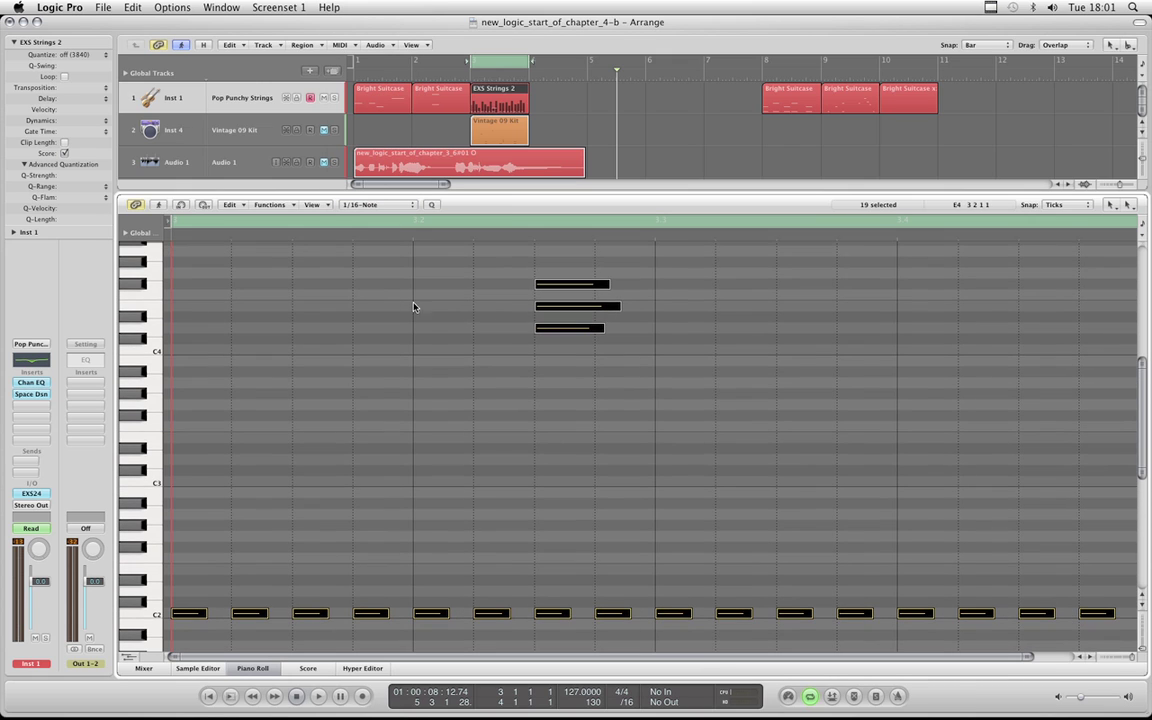
{"action": "left_click", "coordinate": [76, 54]}
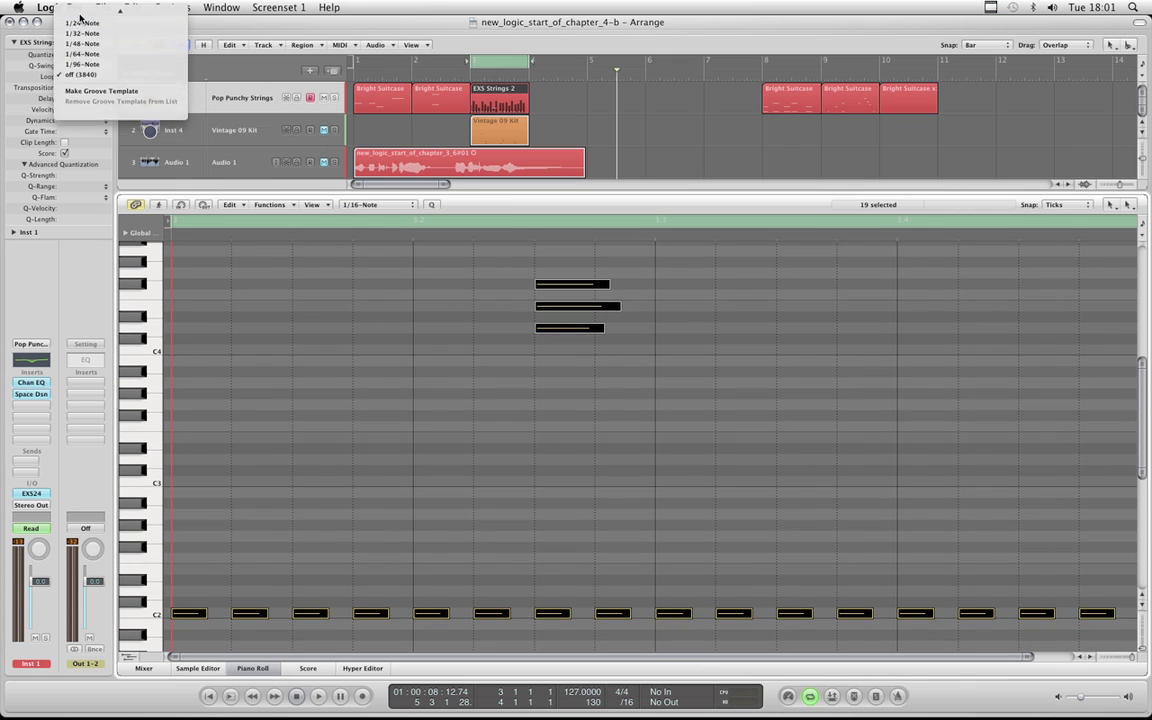
{"action": "left_click", "coordinate": [463, 22]}
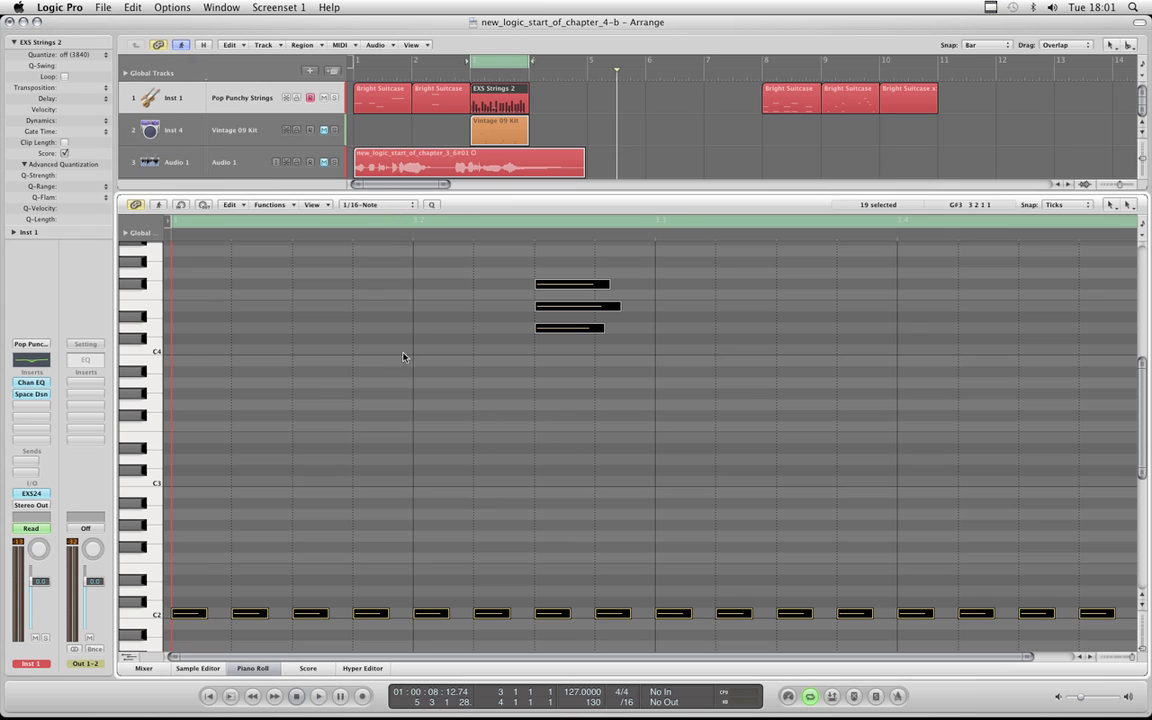
{"action": "left_click", "coordinate": [395, 206]}
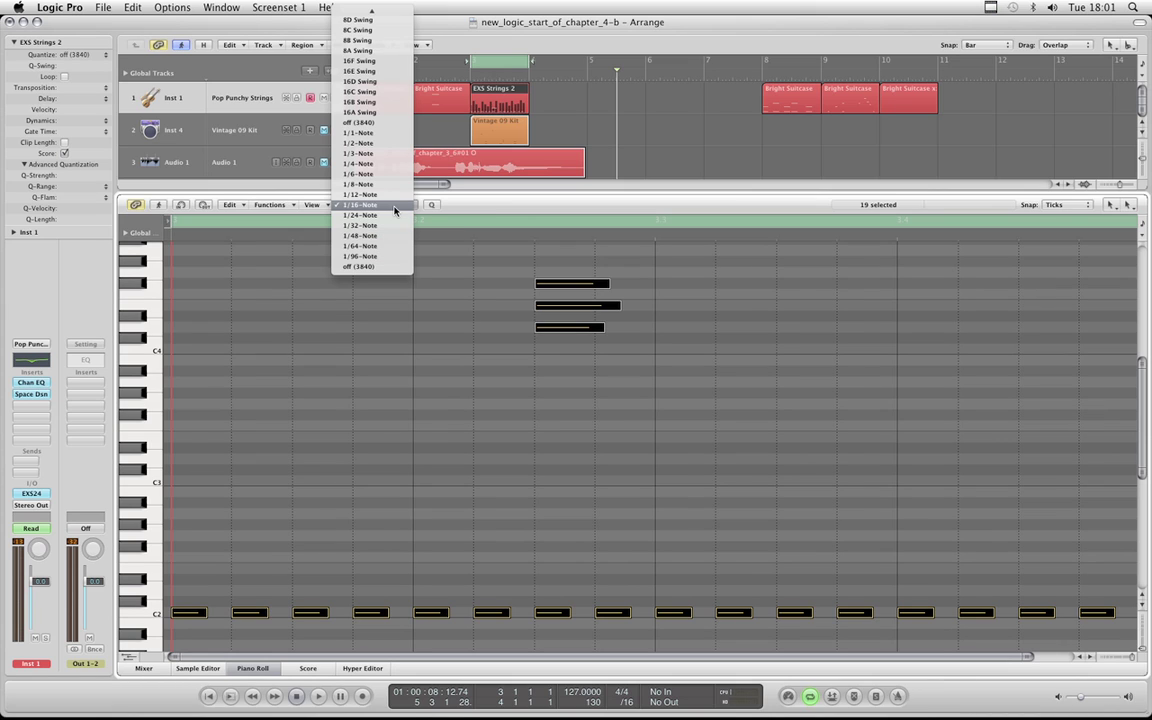
{"action": "left_click", "coordinate": [477, 395]}
Deselect all notes and set the Piano Roll's quantize value to 1/24-Note
{"action": "scroll", "coordinate": [477, 395], "scroll_direction": "down", "scroll_amount": 3}
{"action": "left_click", "coordinate": [477, 395]}
{"action": "left_click", "coordinate": [390, 206]}
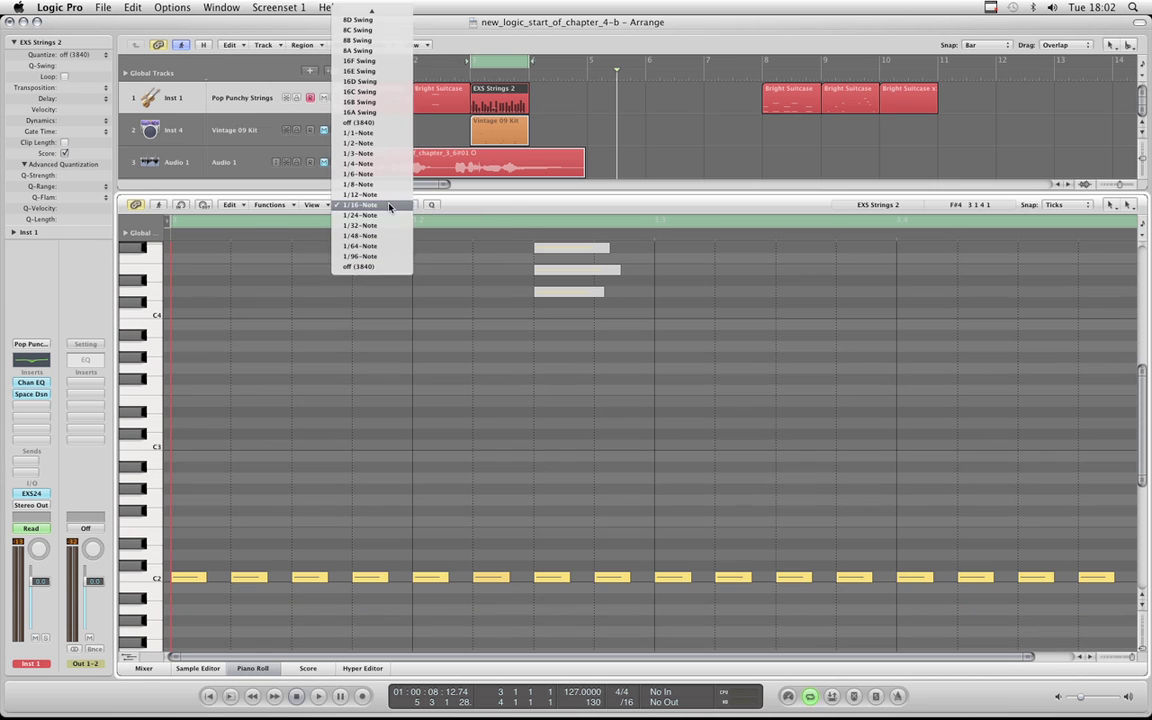
{"action": "left_click", "coordinate": [345, 186]}
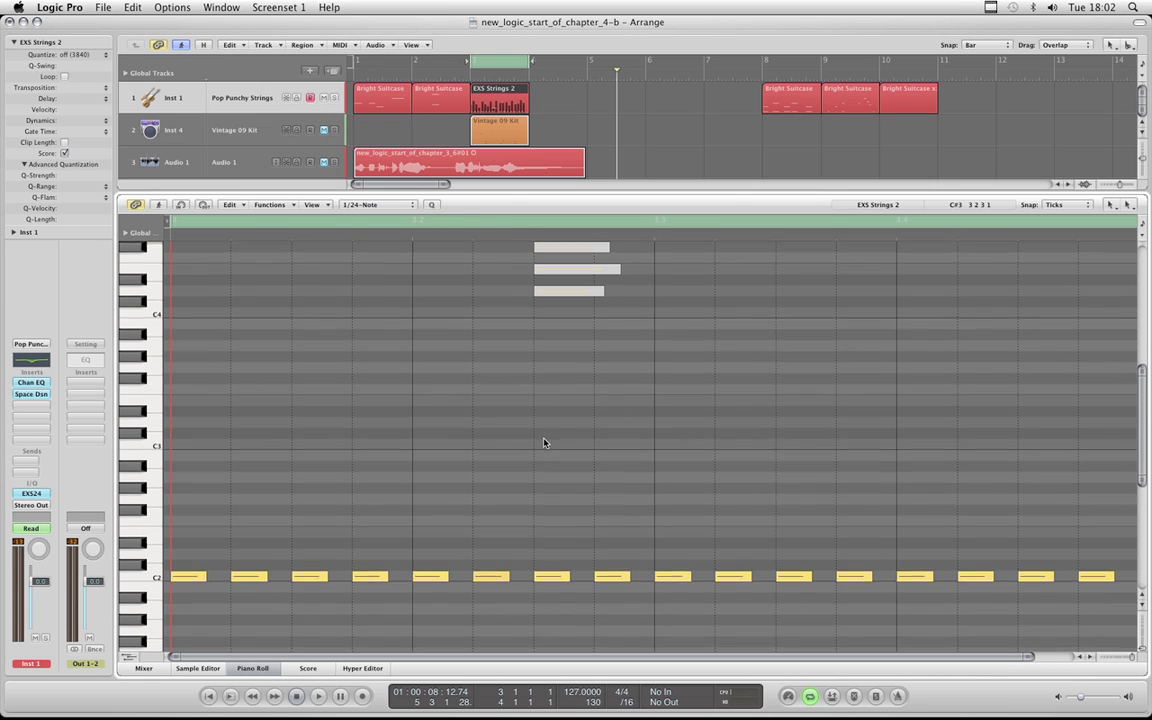
{"action": "scroll", "coordinate": [544, 442], "scroll_direction": "down", "scroll_amount": 5}
{"action": "left_click_drag", "start_coordinate": [432, 430], "coordinate": [853, 500]}
{"action": "left_click", "coordinate": [508, 367]}
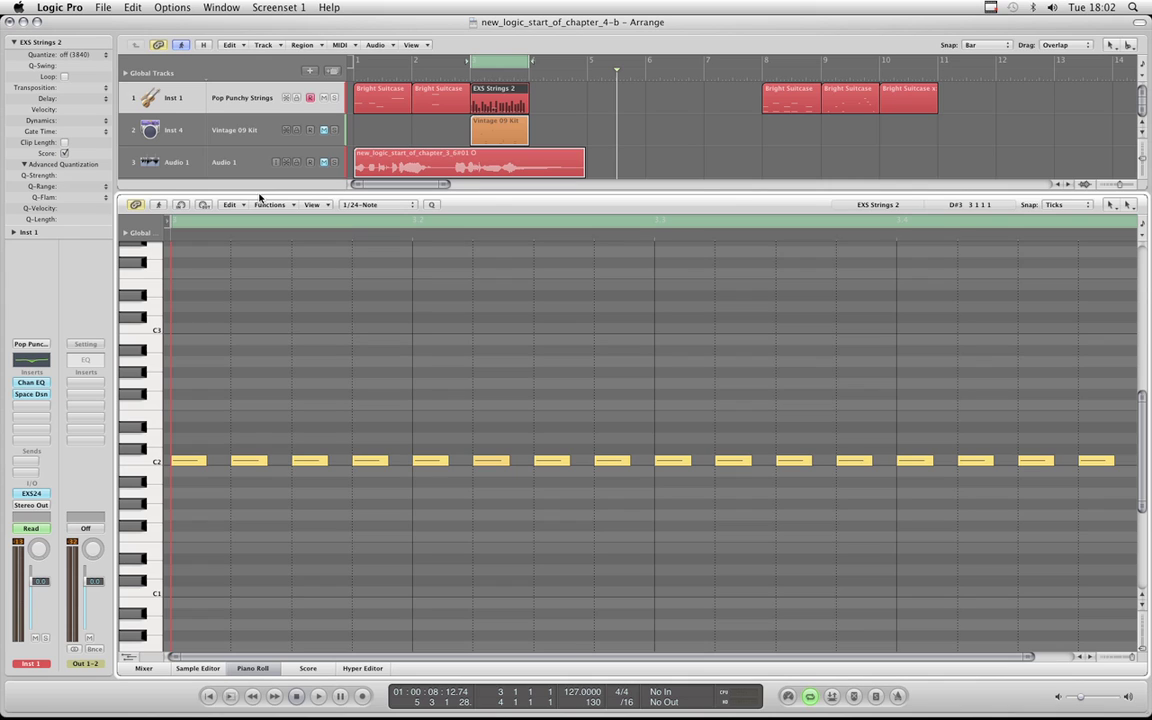
{"action": "left_click", "coordinate": [393, 207]}
{"action": "left_click", "coordinate": [393, 207]}
{"action": "left_click_drag", "start_coordinate": [433, 430], "coordinate": [852, 502]}
{"action": "left_click", "coordinate": [590, 400]}
Set the EXS Strings 2 region's Q-Strength to +50%, leaving the region quantize at off (3840)
{"action": "left_click", "coordinate": [87, 57]}
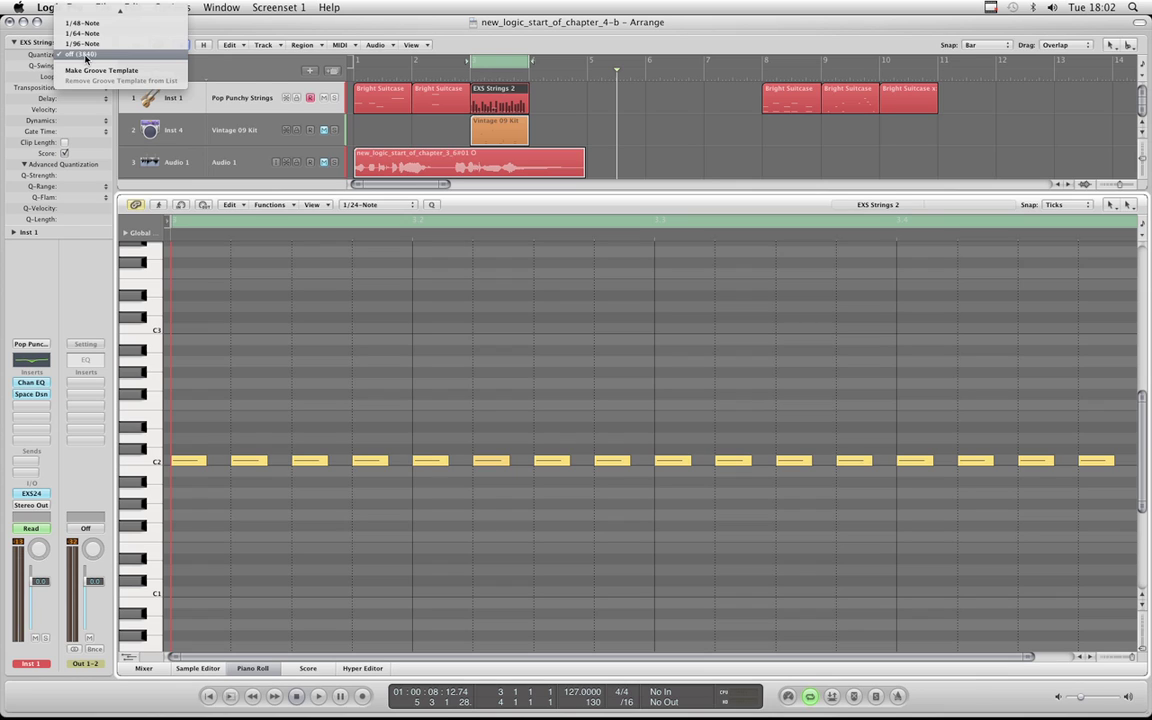
{"action": "left_click", "coordinate": [86, 56]}
{"action": "left_click", "coordinate": [85, 57]}
{"action": "left_click", "coordinate": [83, 56]}
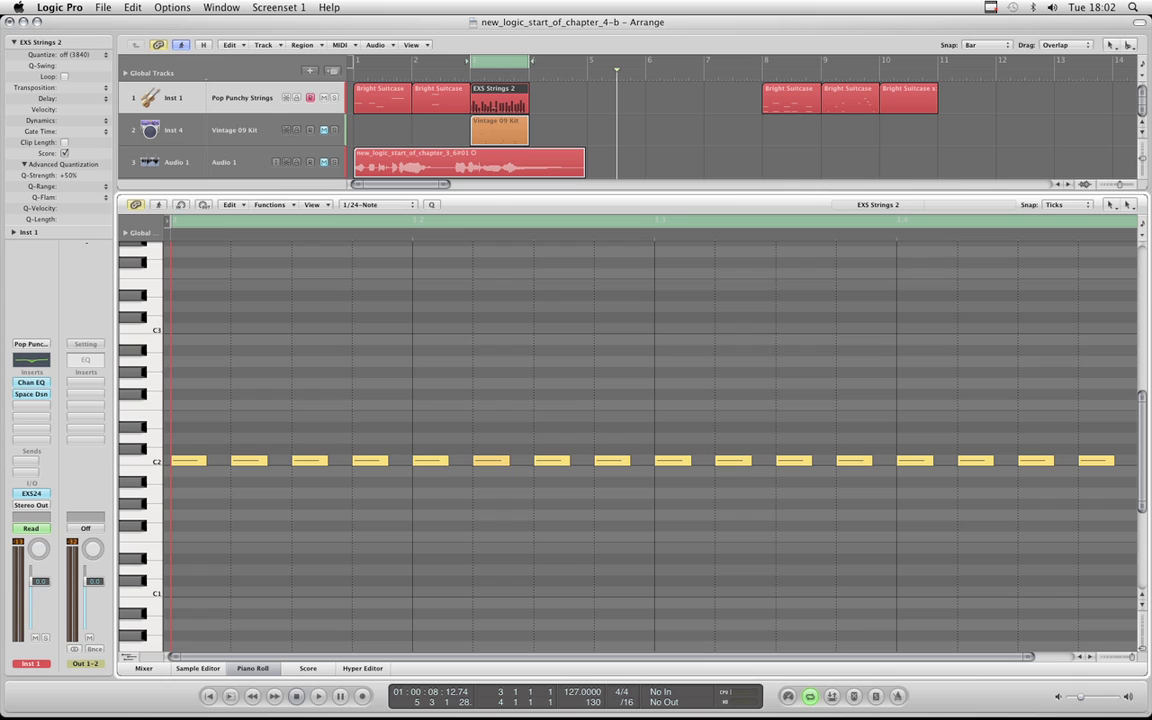
Undo the quantization of the notes in the Piano Roll and look over their original timing
{"action": "key", "text": "super+z"}
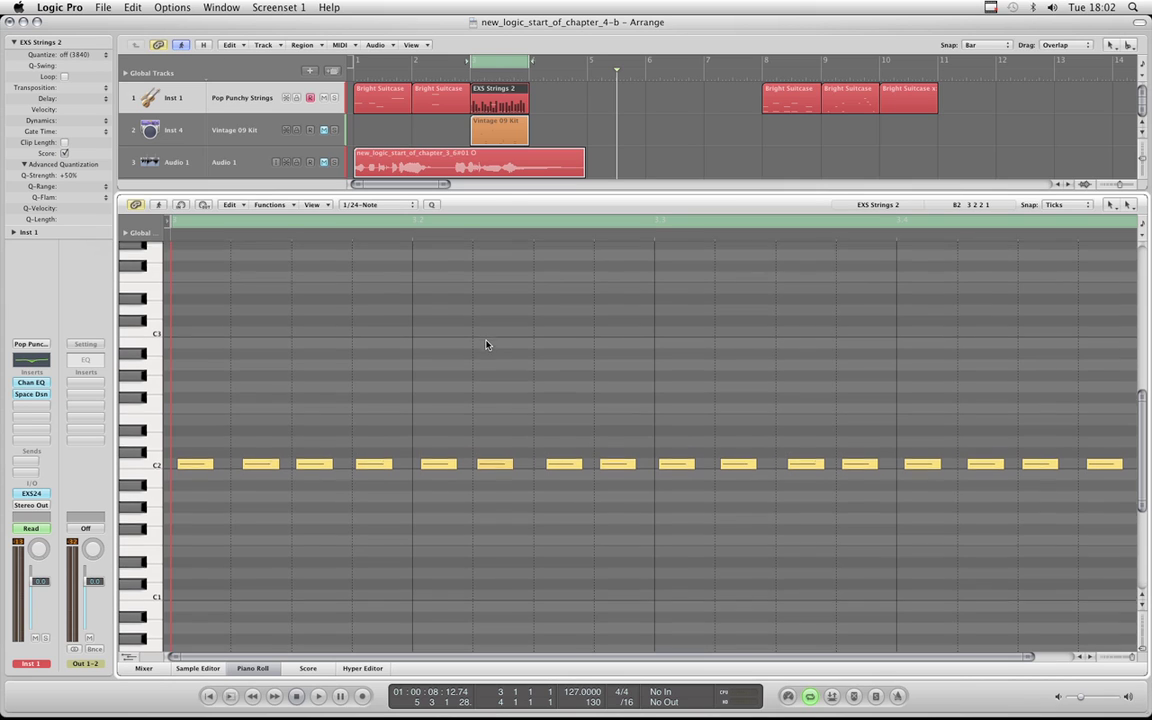
{"action": "scroll", "coordinate": [486, 343], "scroll_direction": "up", "scroll_amount": 2}
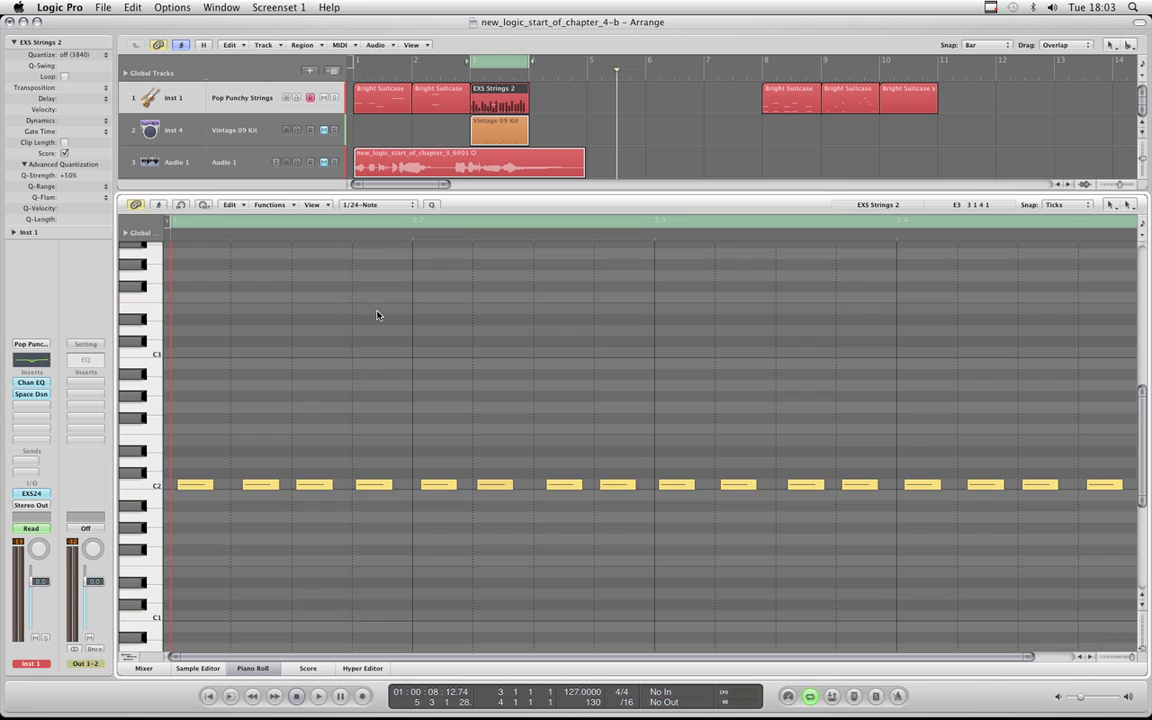
{"action": "scroll", "coordinate": [378, 314], "scroll_direction": "up", "scroll_amount": 4}
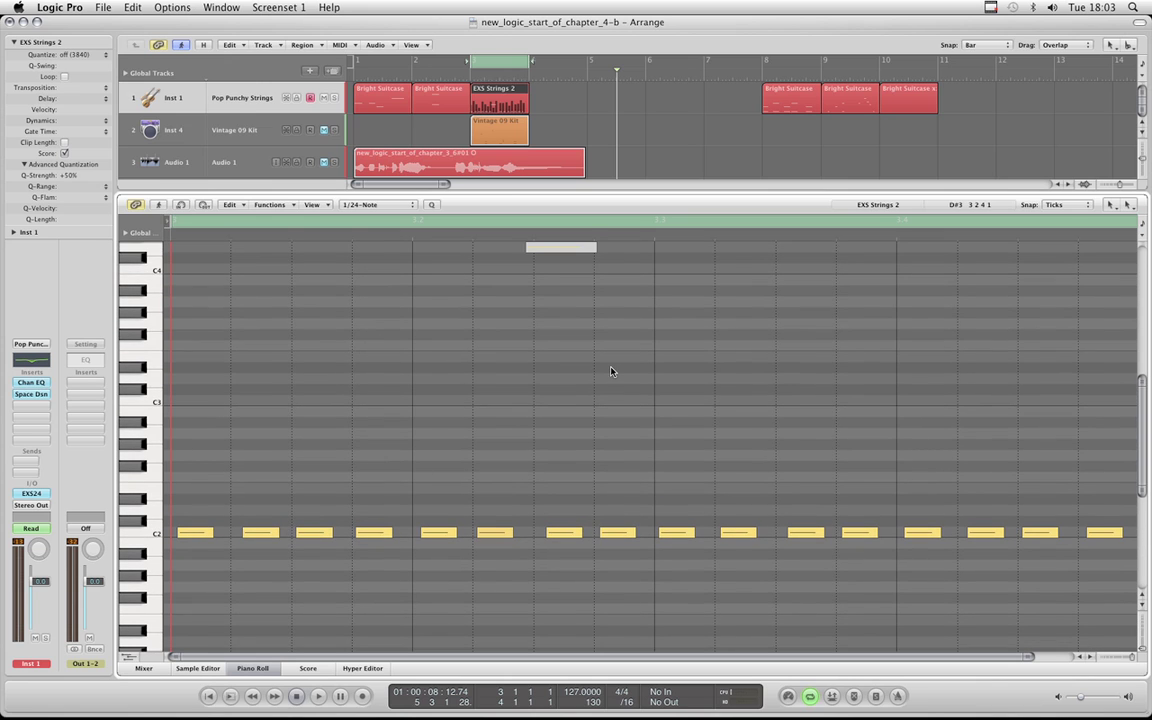
{"action": "scroll", "coordinate": [611, 371], "scroll_direction": "up", "scroll_amount": 5}
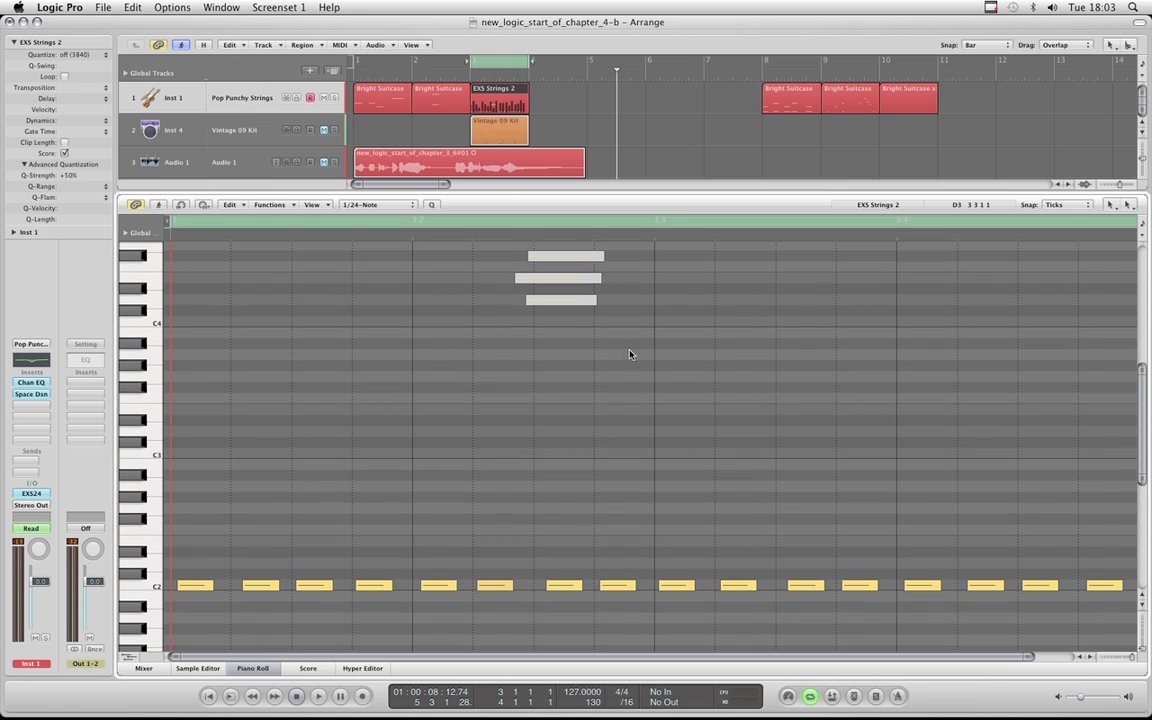
{"action": "scroll", "coordinate": [576, 422], "scroll_direction": "down", "scroll_amount": 4}
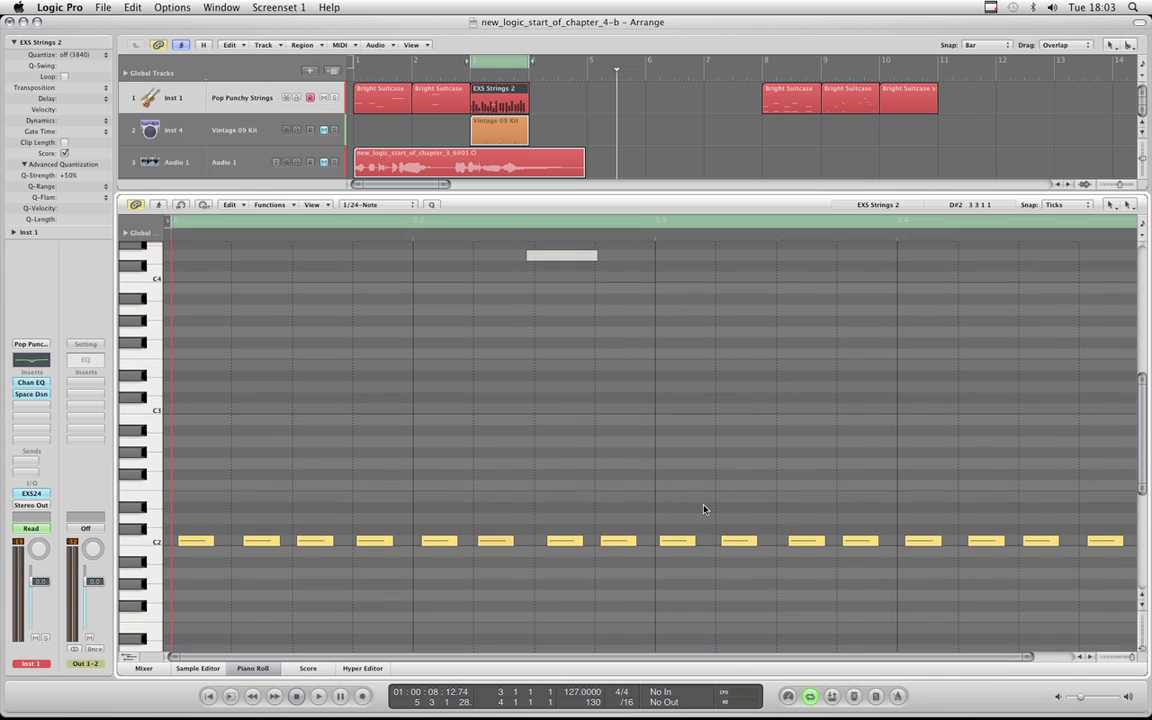
{"action": "scroll", "coordinate": [703, 509], "scroll_direction": "up", "scroll_amount": 8}
{"action": "scroll", "coordinate": [653, 499], "scroll_direction": "down", "scroll_amount": 5}
{"action": "scroll", "coordinate": [653, 496], "scroll_direction": "up", "scroll_amount": 1}
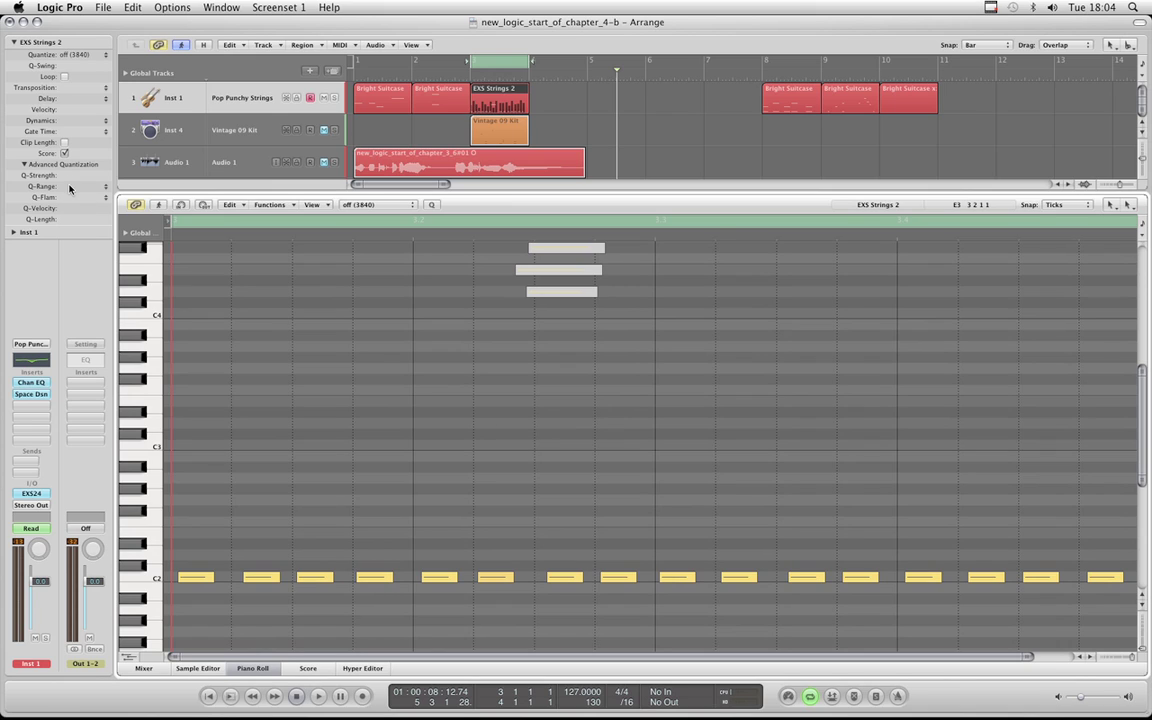
Look through the region's and the Piano Roll's quantize values, leaving both at off (3840)
{"action": "left_click", "coordinate": [83, 56]}
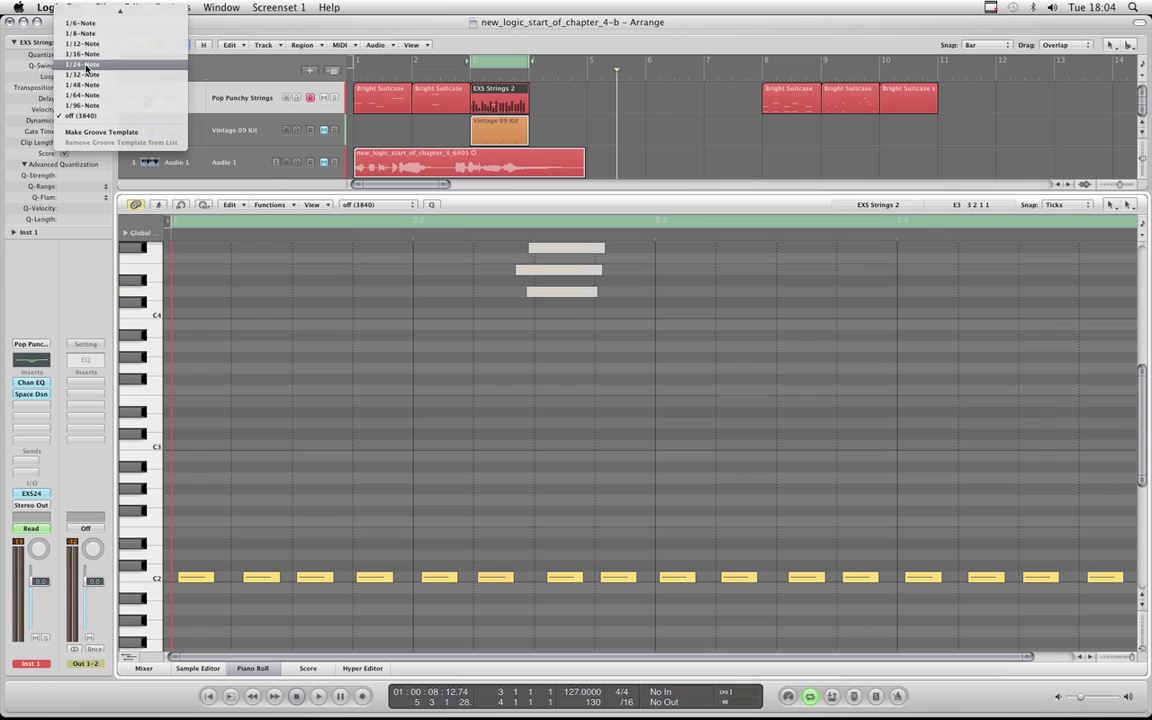
{"action": "left_click", "coordinate": [254, 24]}
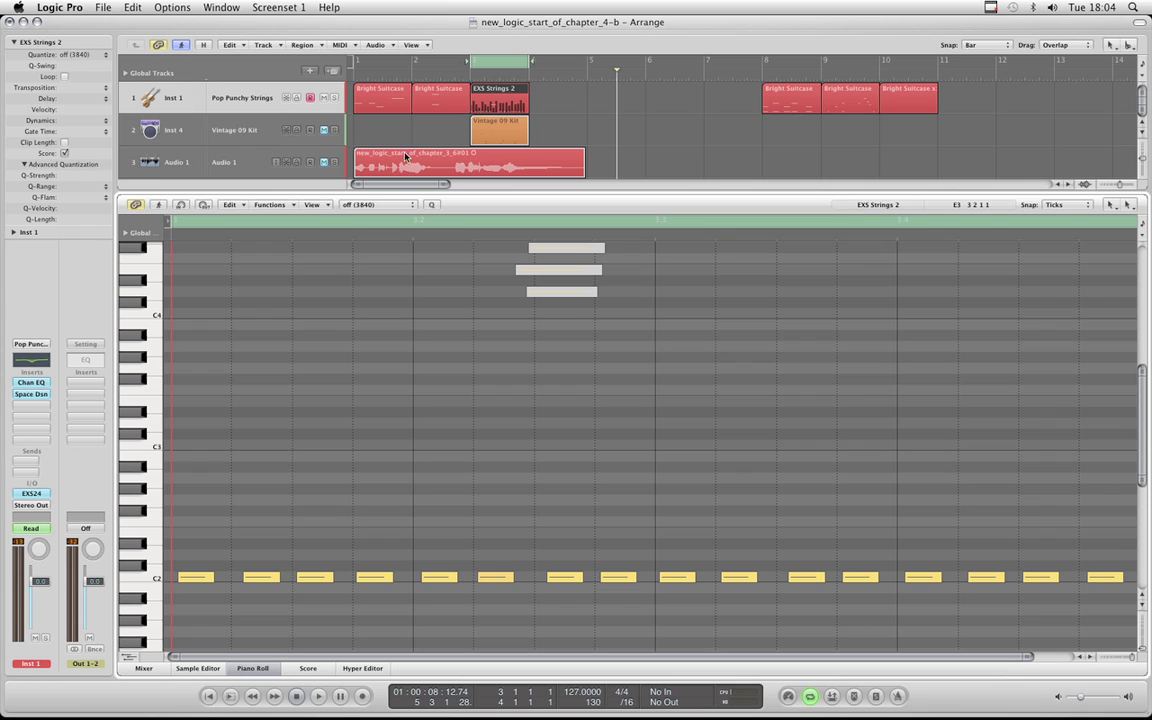
{"action": "left_click", "coordinate": [380, 205]}
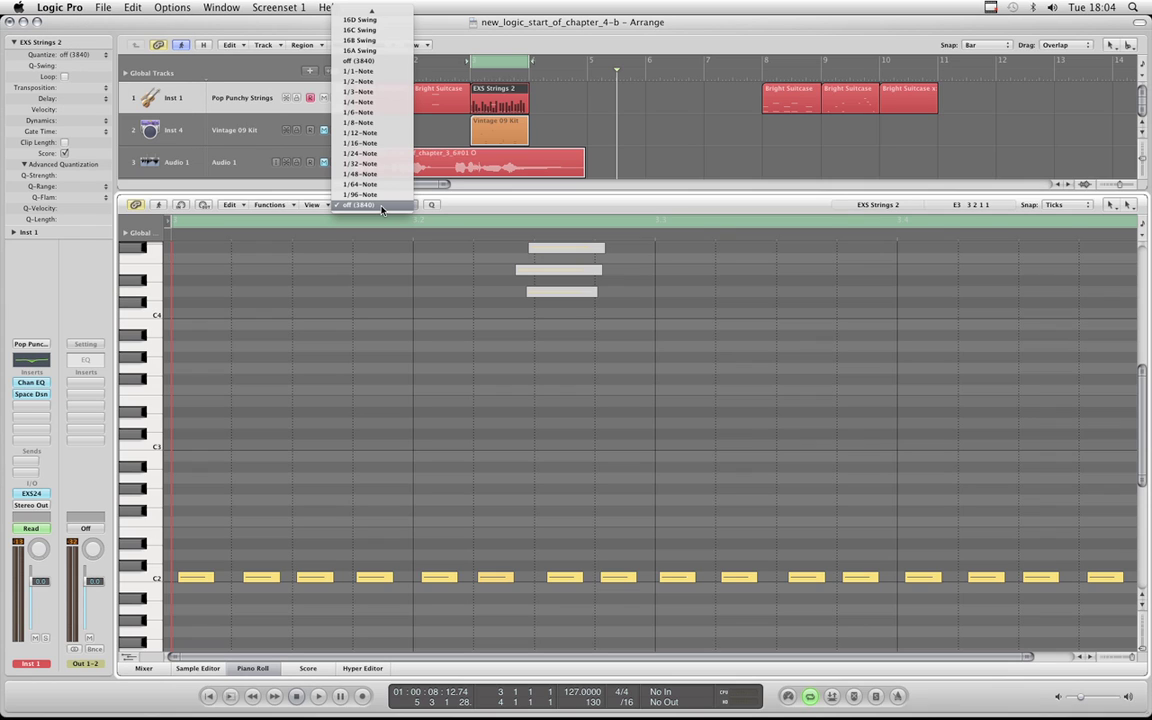
{"action": "left_click", "coordinate": [459, 208]}
{"action": "scroll", "coordinate": [455, 420], "scroll_direction": "down", "scroll_amount": 3}
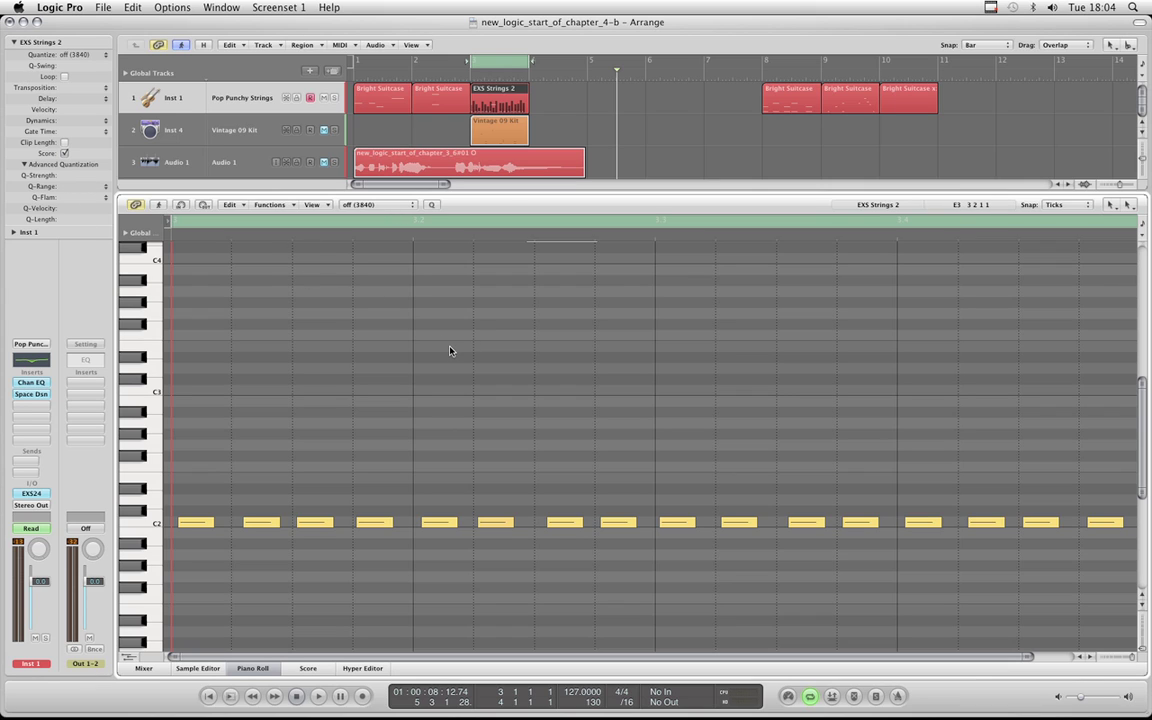
{"action": "scroll", "coordinate": [452, 350], "scroll_direction": "up", "scroll_amount": 1}
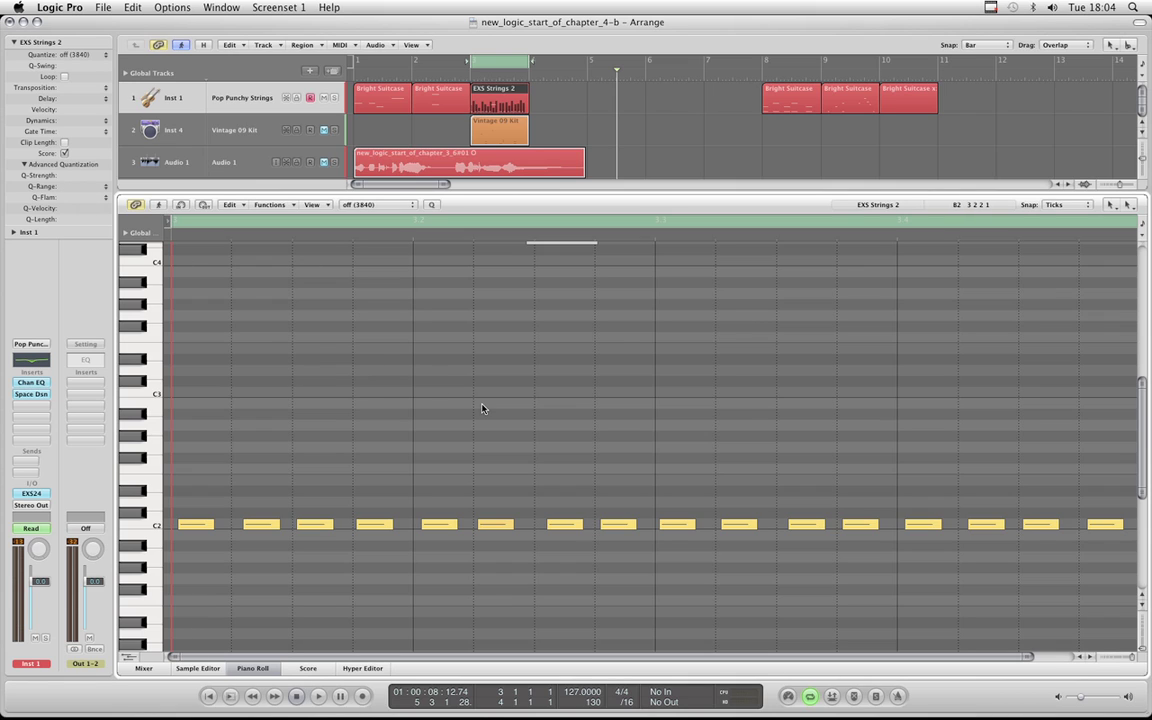
Set the EXS Strings 2 region's quantize to 1/16-Note and check the notes' alignment in the Piano Roll
{"action": "left_click", "coordinate": [82, 54]}
{"action": "left_click", "coordinate": [84, 22]}
{"action": "scroll", "coordinate": [592, 372], "scroll_direction": "up", "scroll_amount": 5}
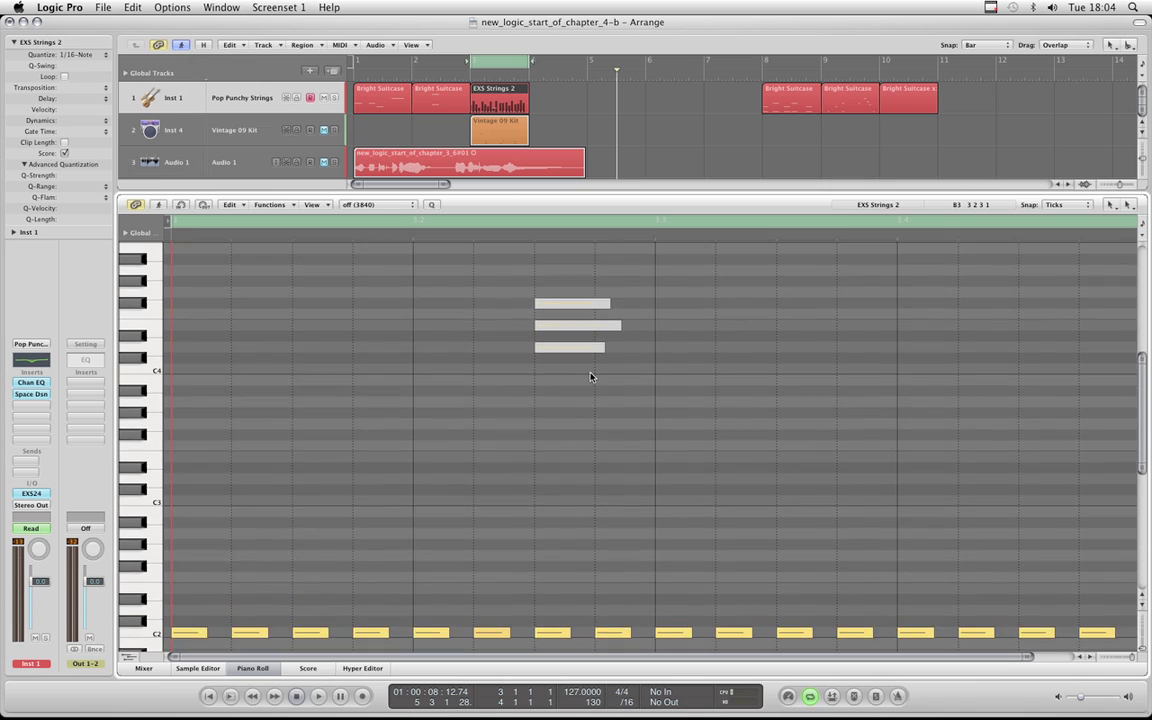
{"action": "scroll", "coordinate": [590, 377], "scroll_direction": "down", "scroll_amount": 5}
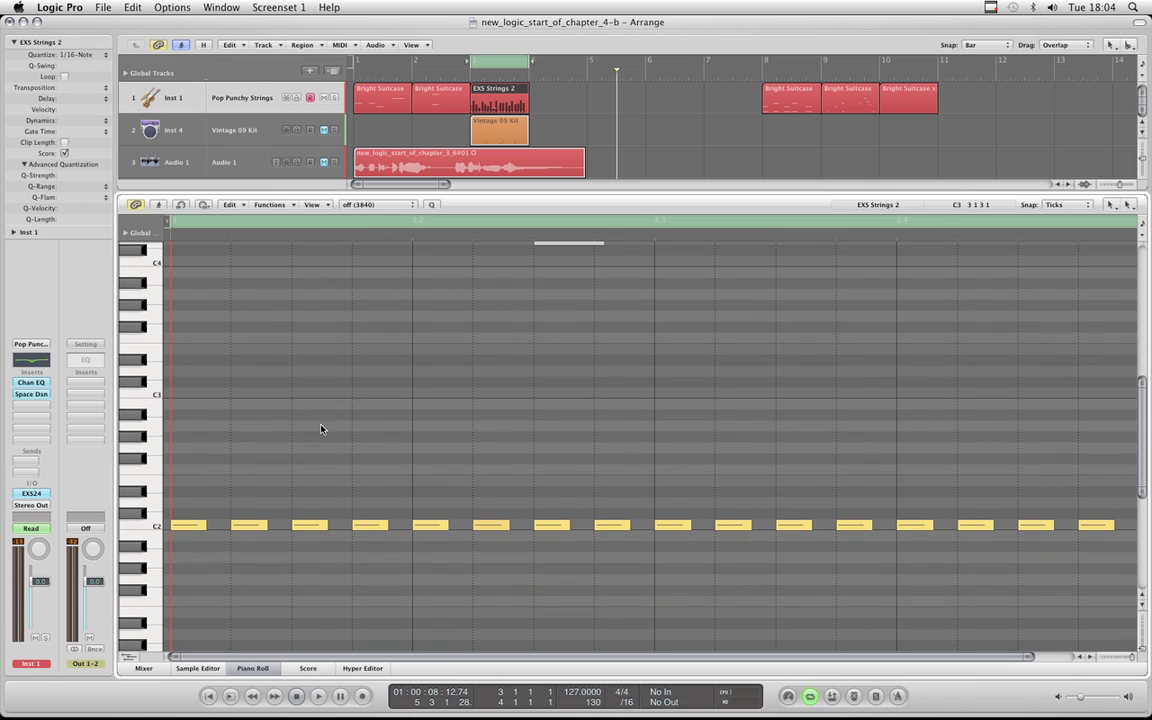
{"action": "left_click_drag", "start_coordinate": [415, 473], "coordinate": [861, 580]}
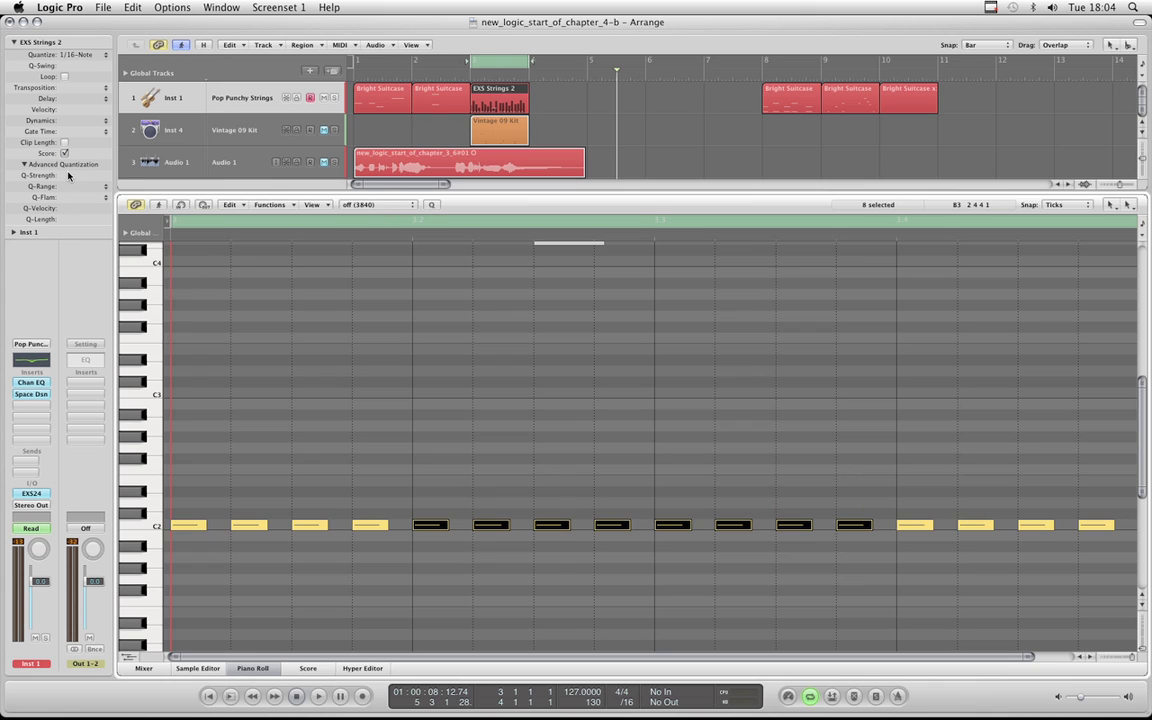
{"action": "left_click", "coordinate": [572, 378]}
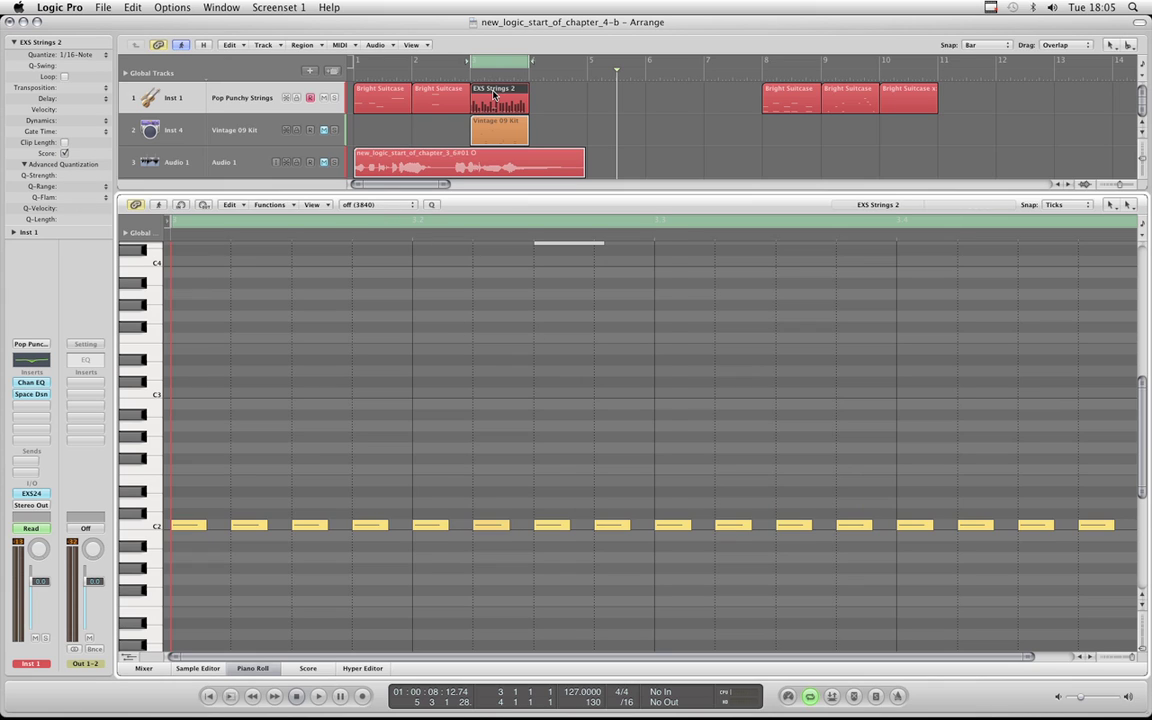
{"action": "left_click", "coordinate": [82, 55]}
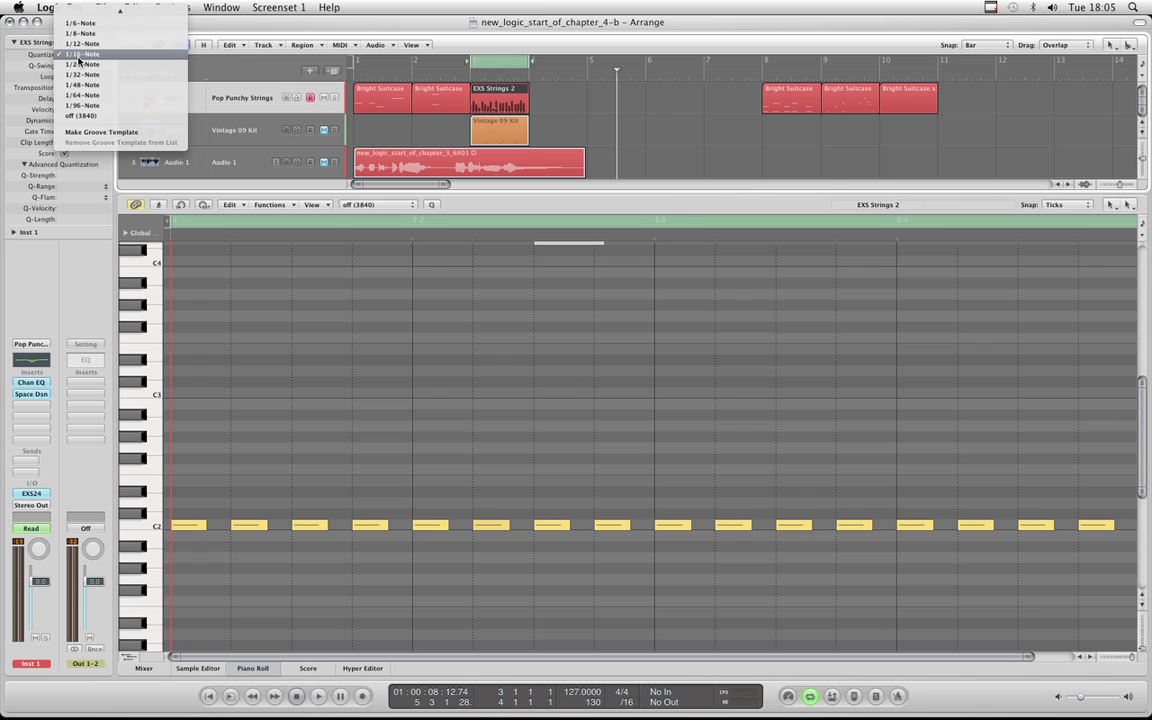
{"action": "left_click", "coordinate": [79, 55]}
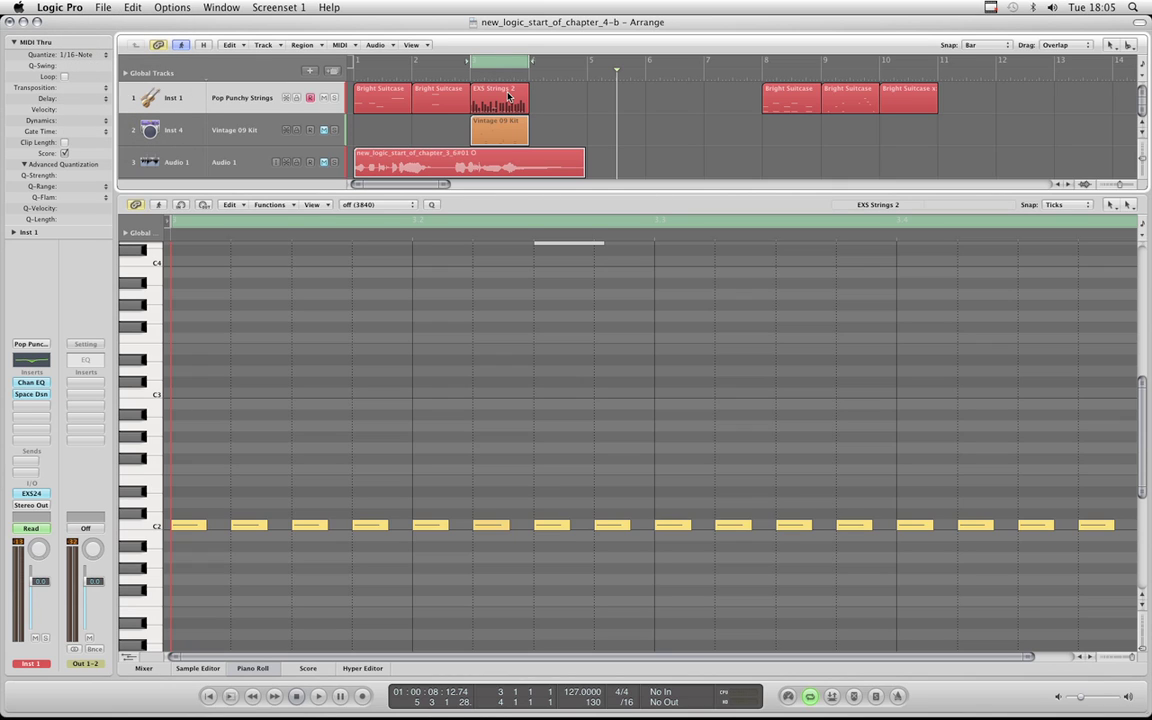
Select the EXS Strings 2 region and apply its quantization settings destructively
{"action": "left_click", "coordinate": [508, 95]}
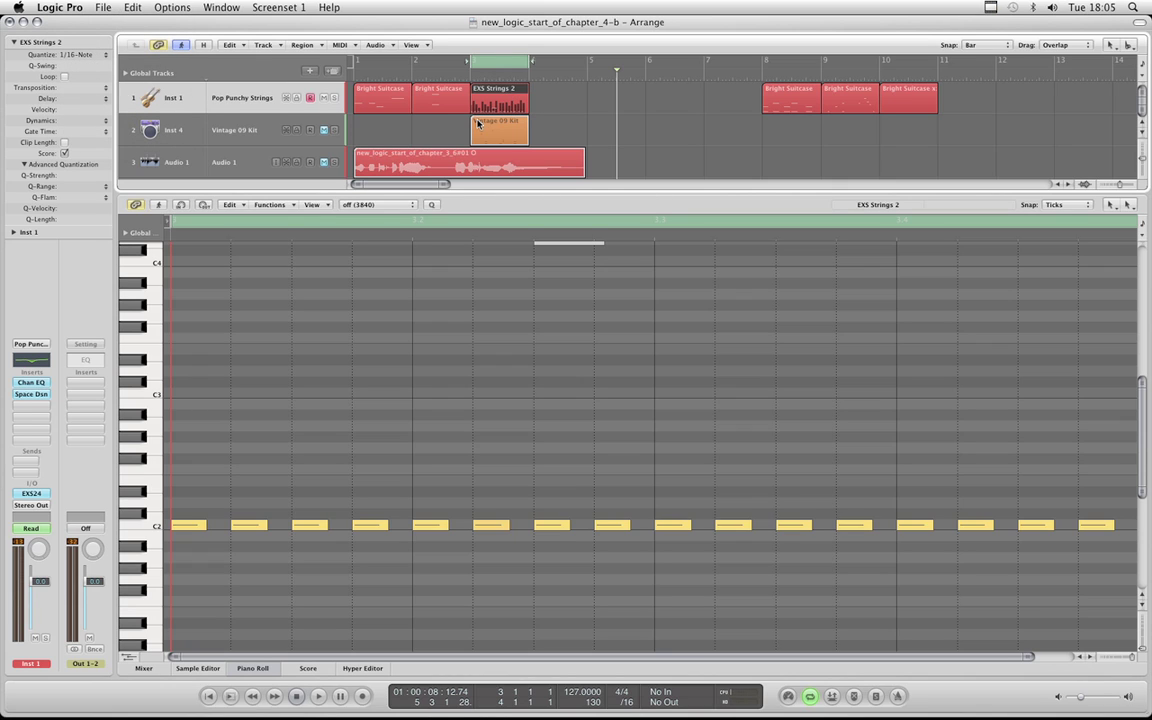
{"action": "left_click", "coordinate": [336, 45]}
{"action": "mouse_move", "coordinate": [360, 74]}
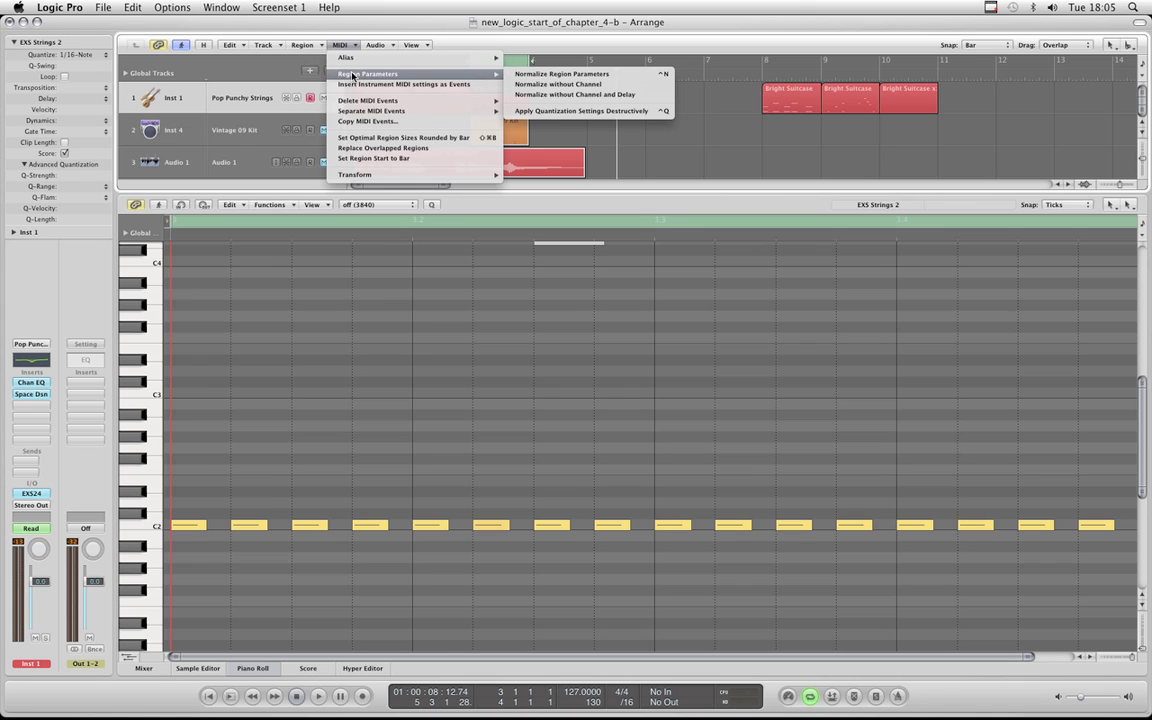
{"action": "left_click", "coordinate": [601, 111]}
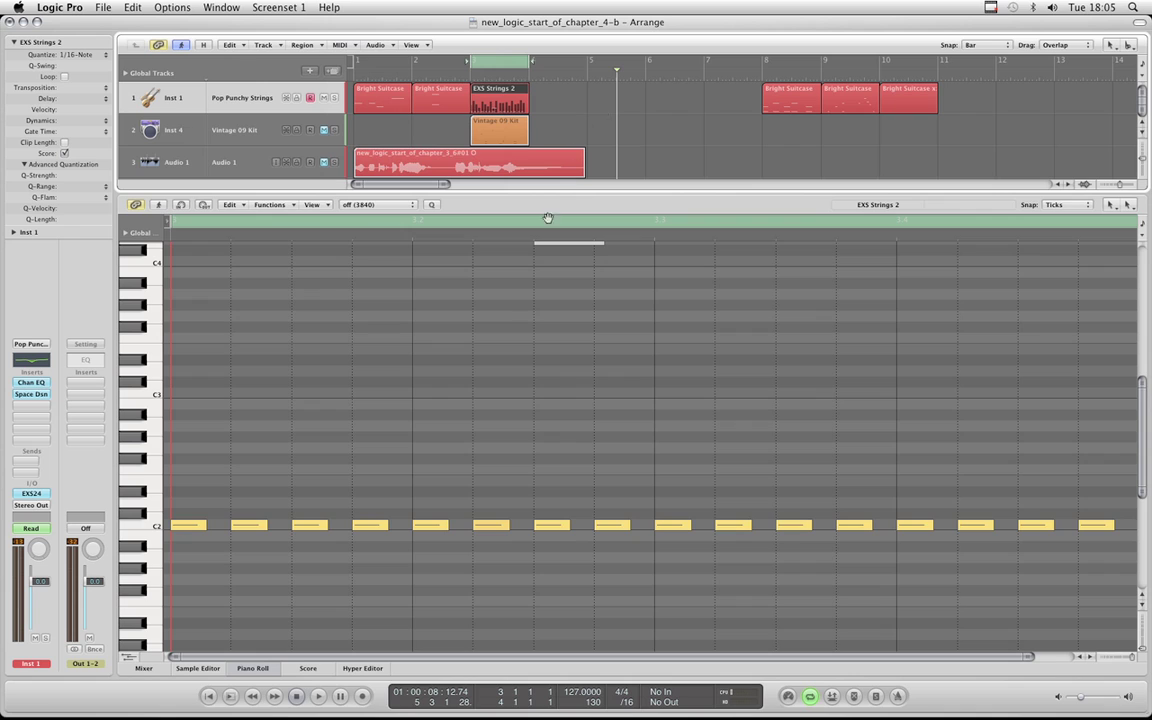
{"action": "scroll", "coordinate": [604, 434], "scroll_direction": "down", "scroll_amount": 2}
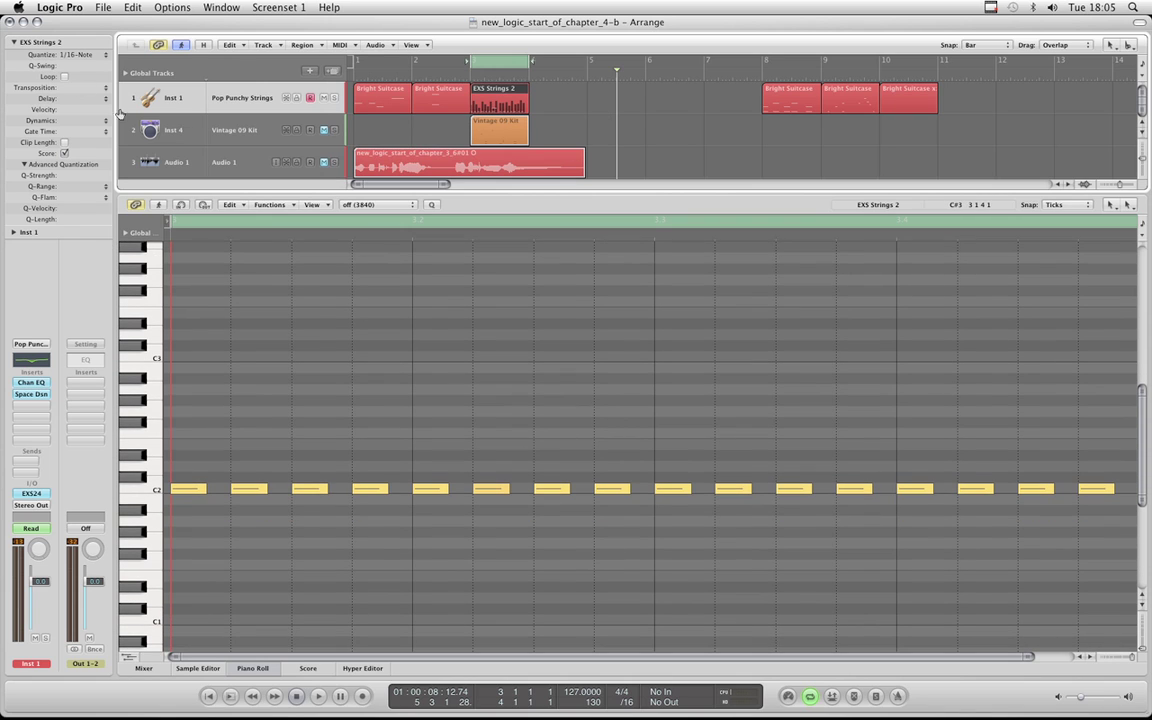
Turn the EXS Strings 2 region's quantize off (3840)
{"action": "left_click", "coordinate": [75, 54]}
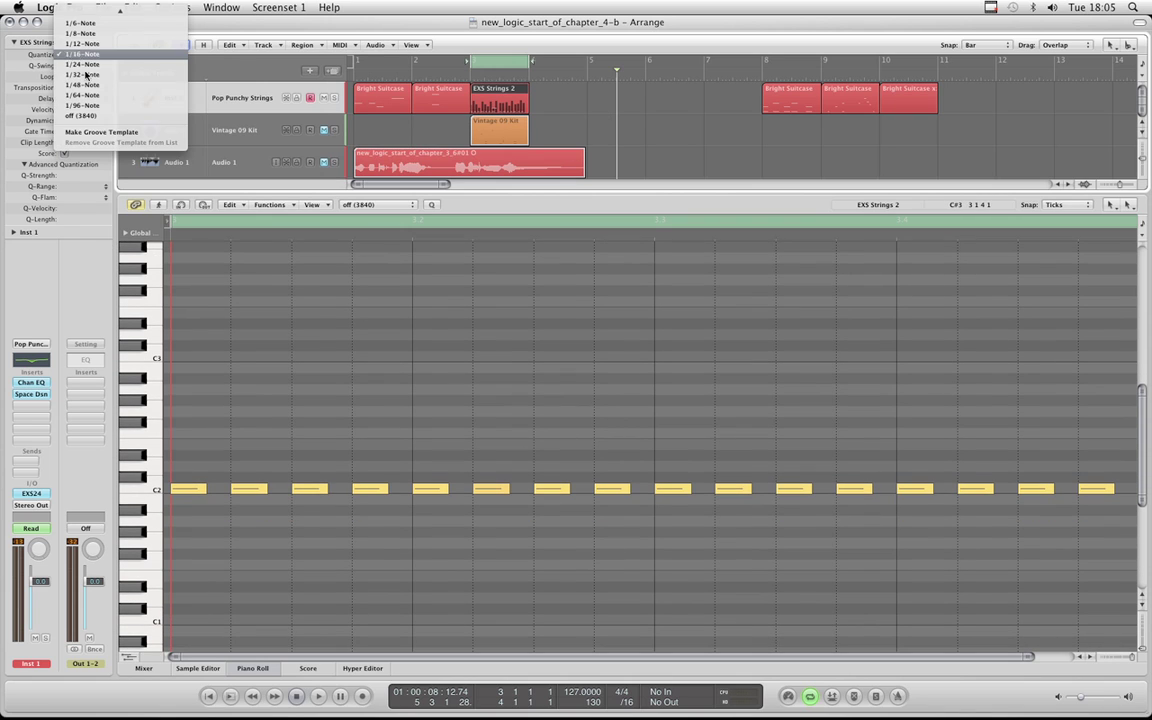
{"action": "left_click", "coordinate": [75, 54]}
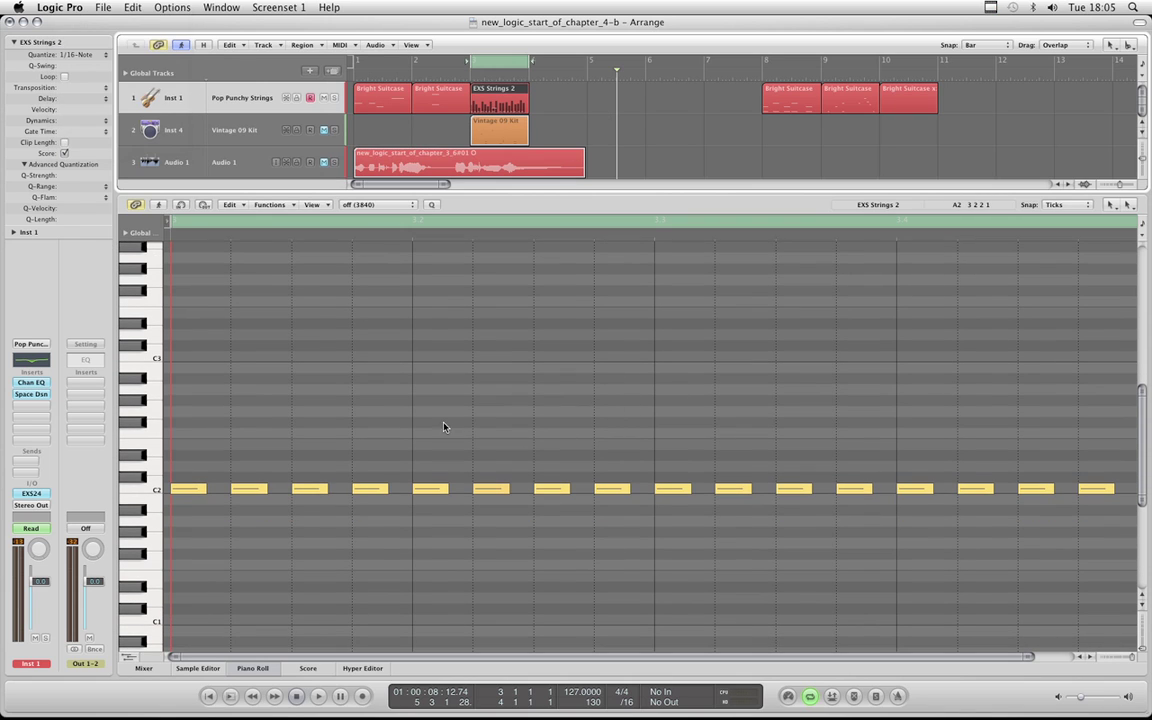
{"action": "left_click", "coordinate": [67, 54]}
{"action": "left_click", "coordinate": [88, 118]}
Examine the timing of the chord and C2 notes in the Piano Roll with the region's quantize off
{"action": "scroll", "coordinate": [590, 461], "scroll_direction": "up", "scroll_amount": 1}
{"action": "scroll", "coordinate": [590, 461], "scroll_direction": "up", "scroll_amount": 4}
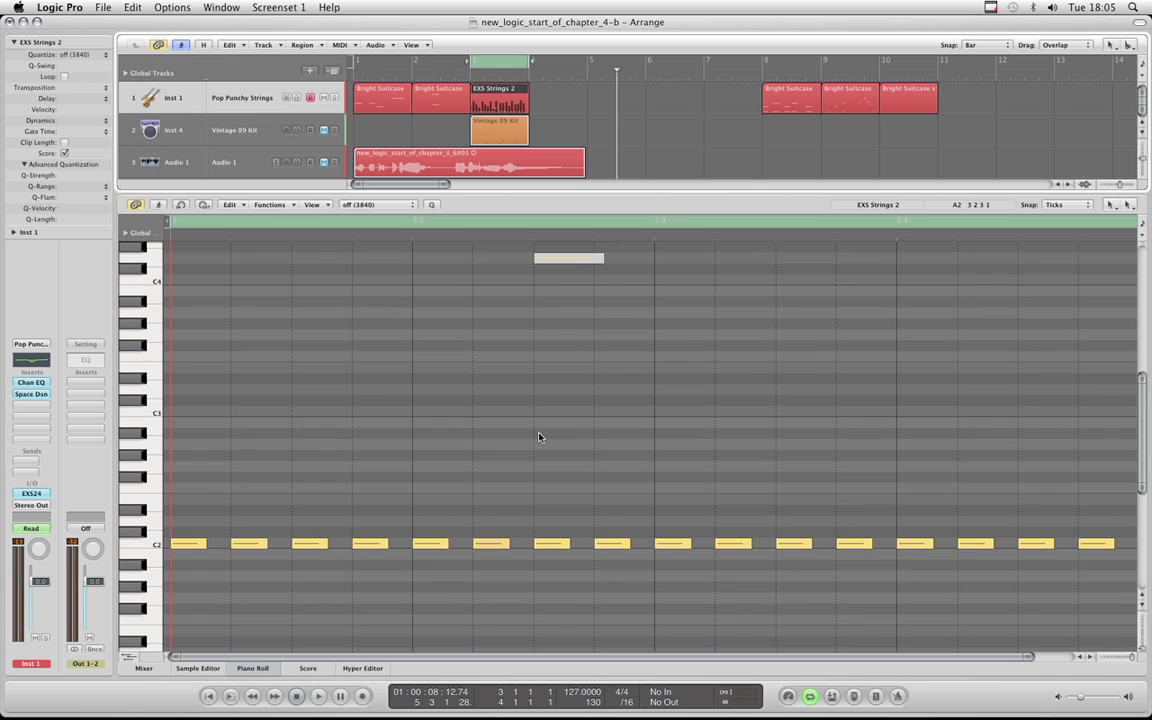
{"action": "scroll", "coordinate": [520, 500], "scroll_direction": "down", "scroll_amount": 2}
{"action": "scroll", "coordinate": [600, 510], "scroll_direction": "up", "scroll_amount": 3}
{"action": "scroll", "coordinate": [510, 440], "scroll_direction": "down", "scroll_amount": 4}
{"action": "scroll", "coordinate": [510, 440], "scroll_direction": "up", "scroll_amount": 2}
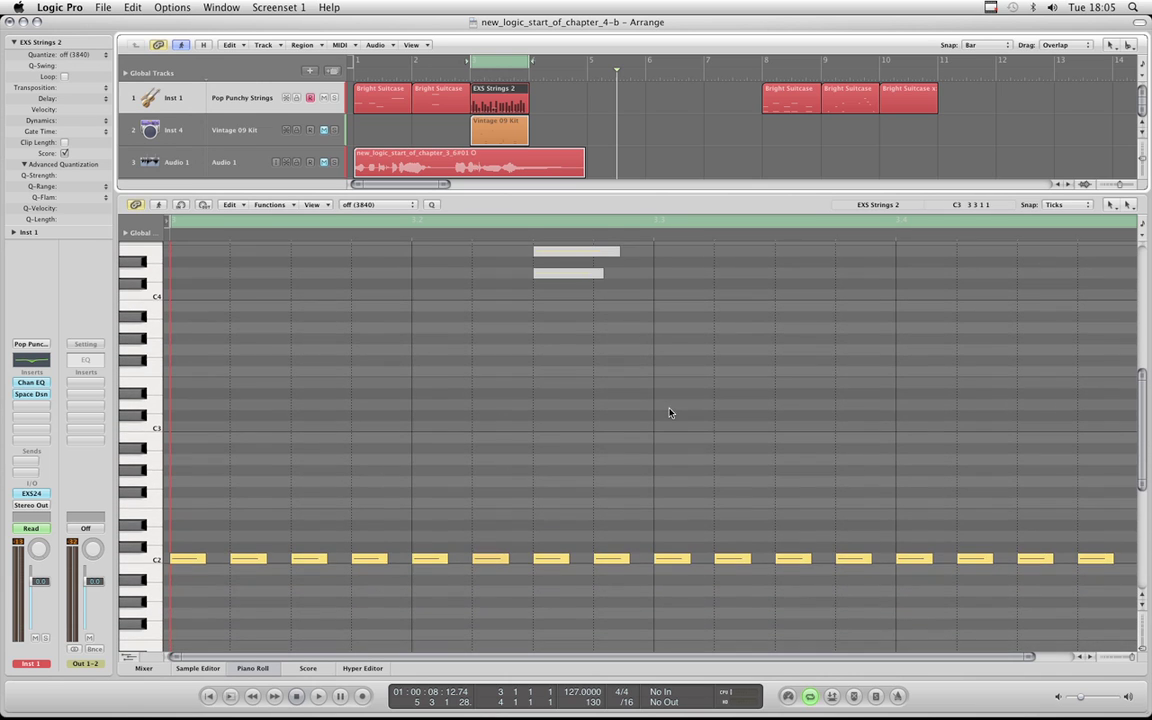
{"action": "scroll", "coordinate": [599, 468], "scroll_direction": "up", "scroll_amount": 1}
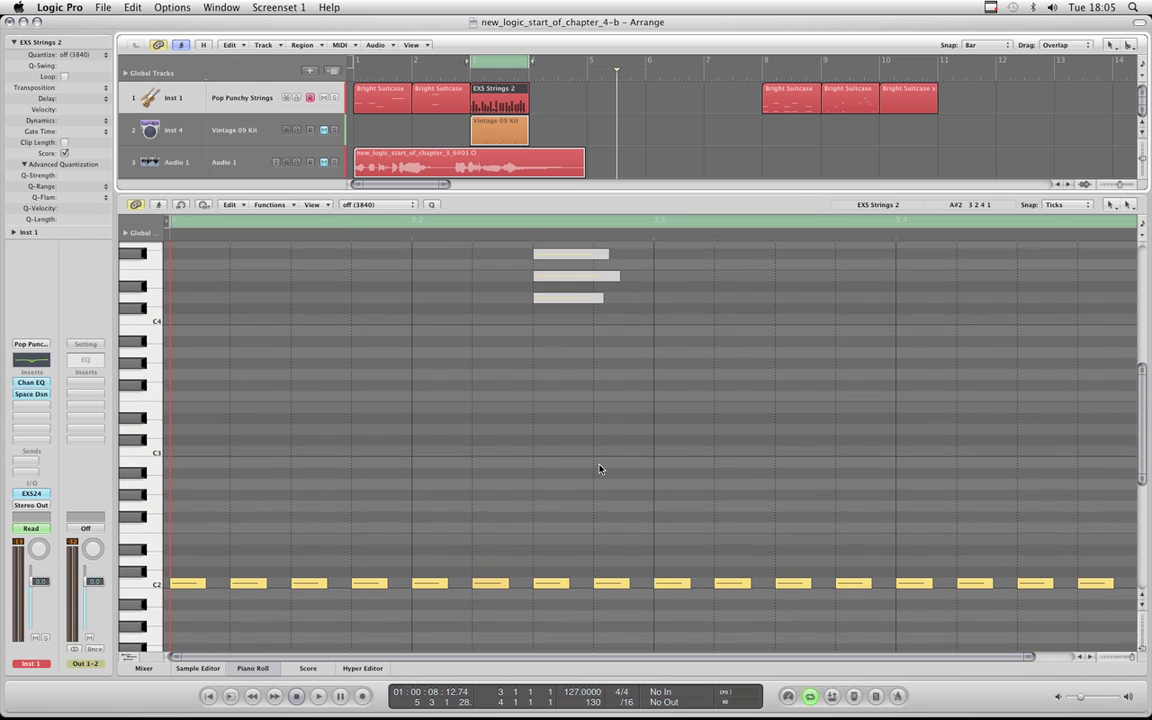
{"action": "scroll", "coordinate": [563, 442], "scroll_direction": "down", "scroll_amount": 3}
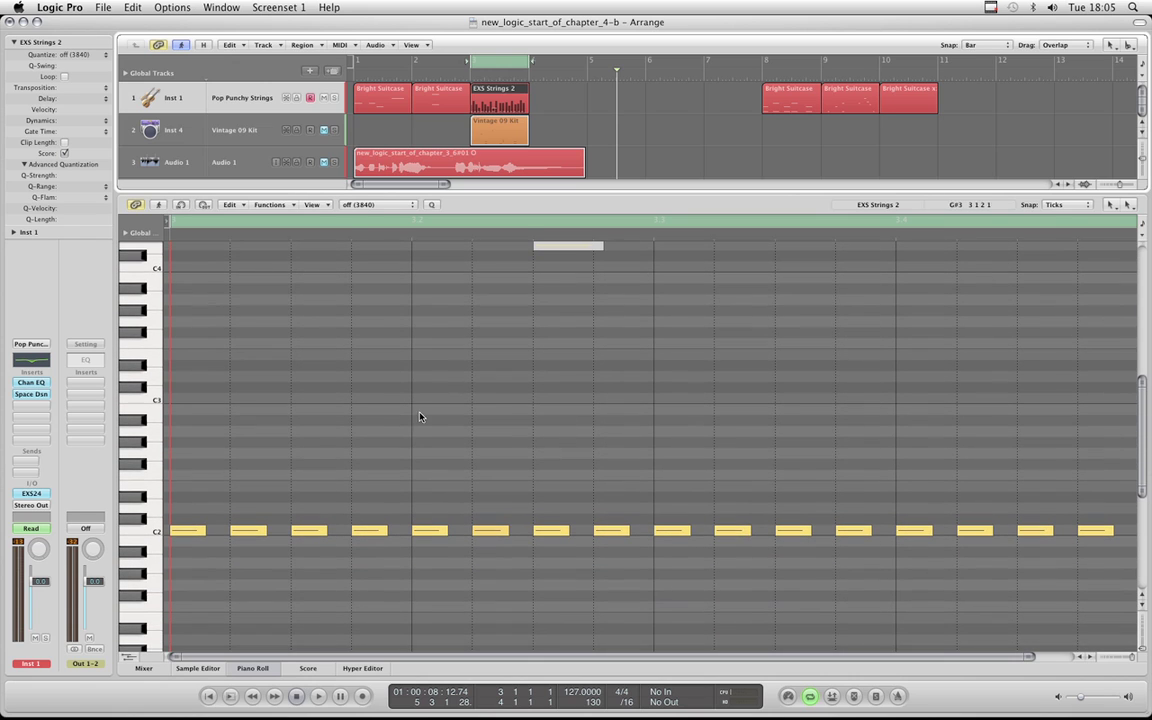
Set the Piano Roll's quantize value to 1/24-Note, select the middle C2 notes and deselect them again
{"action": "left_click", "coordinate": [381, 205]}
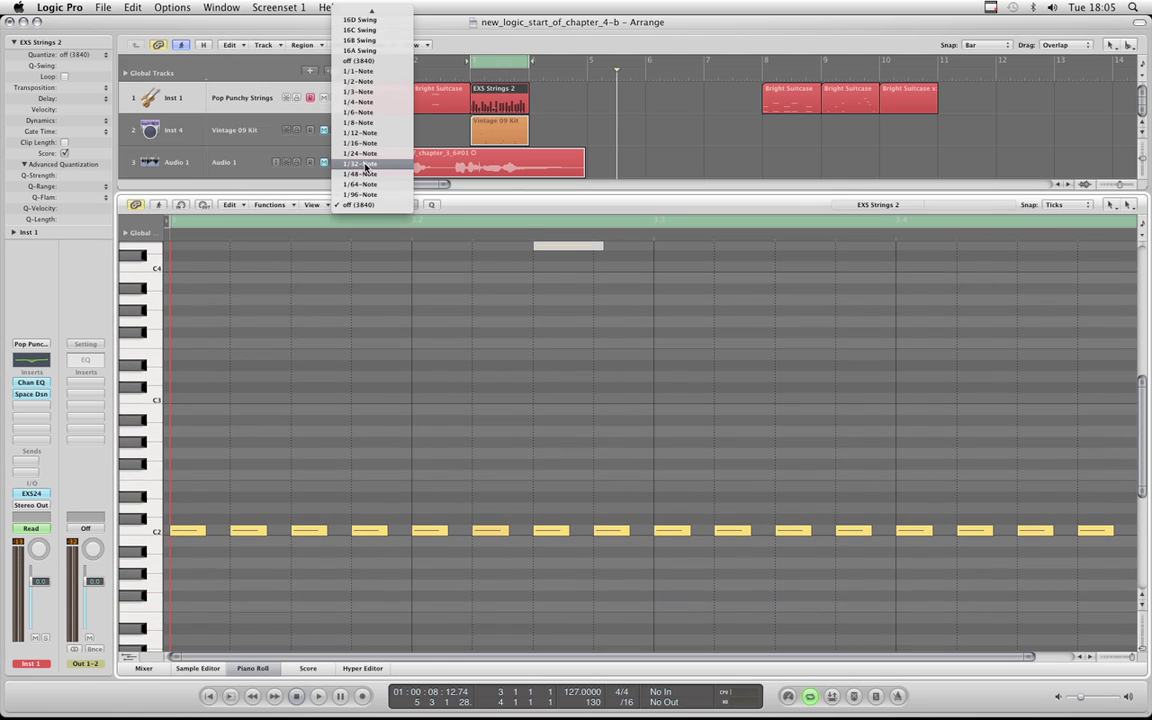
{"action": "left_click", "coordinate": [366, 153]}
{"action": "scroll", "coordinate": [494, 391], "scroll_direction": "down", "scroll_amount": 4}
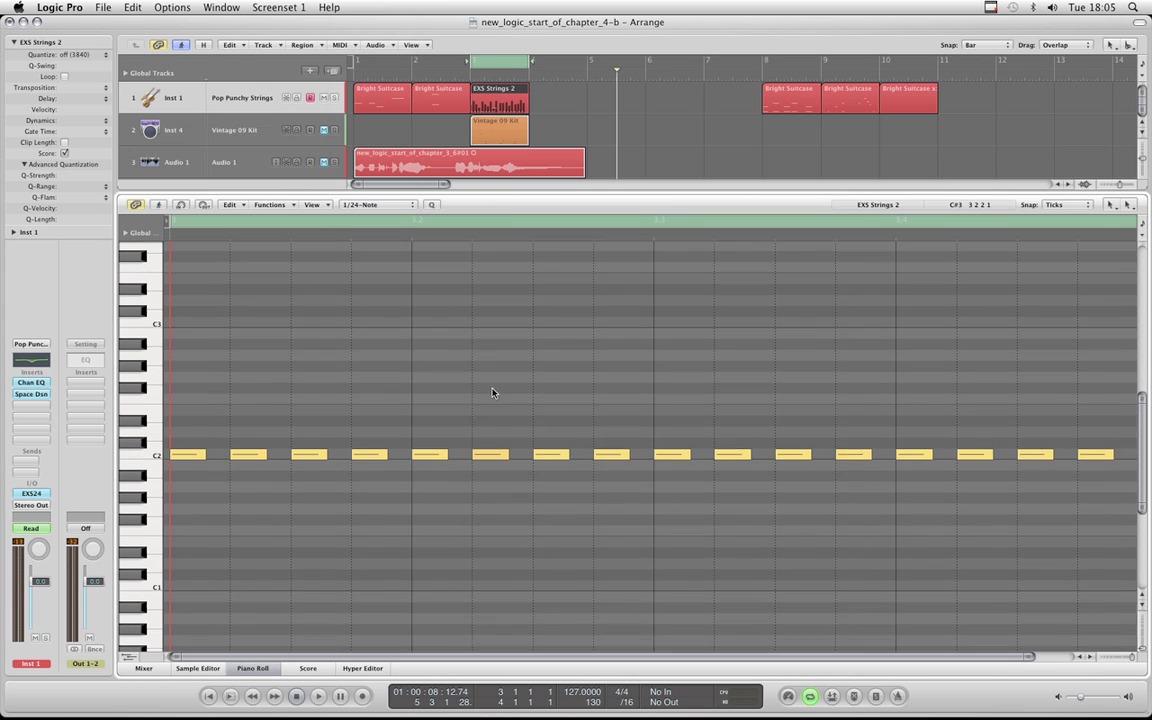
{"action": "left_click_drag", "start_coordinate": [419, 430], "coordinate": [851, 515]}
{"action": "left_click", "coordinate": [447, 329]}
Set the EXS Strings 2 region's Q-Strength to +50%
{"action": "left_click_drag", "start_coordinate": [73, 182], "coordinate": [73, 190]}
{"action": "scroll", "coordinate": [657, 455], "scroll_direction": "up", "scroll_amount": 4}
{"action": "scroll", "coordinate": [519, 379], "scroll_direction": "up", "scroll_amount": 4}
{"action": "scroll", "coordinate": [535, 368], "scroll_direction": "down", "scroll_amount": 3}
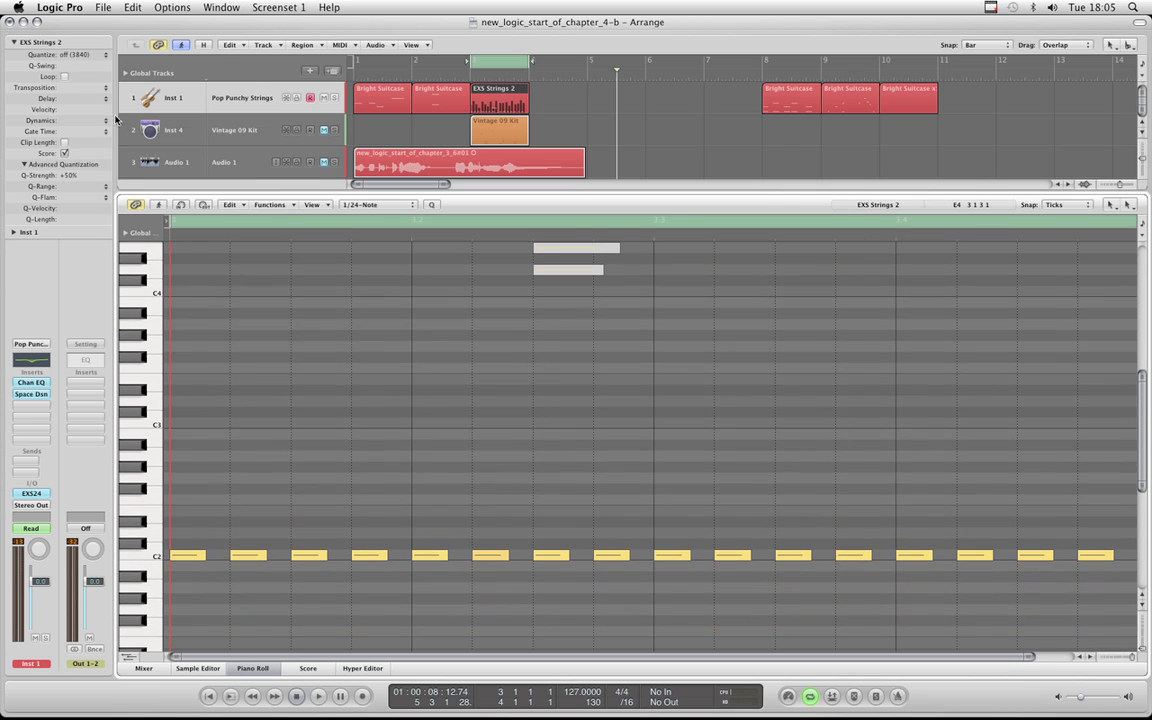
Examine the EXS Strings 2 region's quantize options and the C2 notes, leaving the region's quantize off (3840)
{"action": "left_click", "coordinate": [76, 58]}
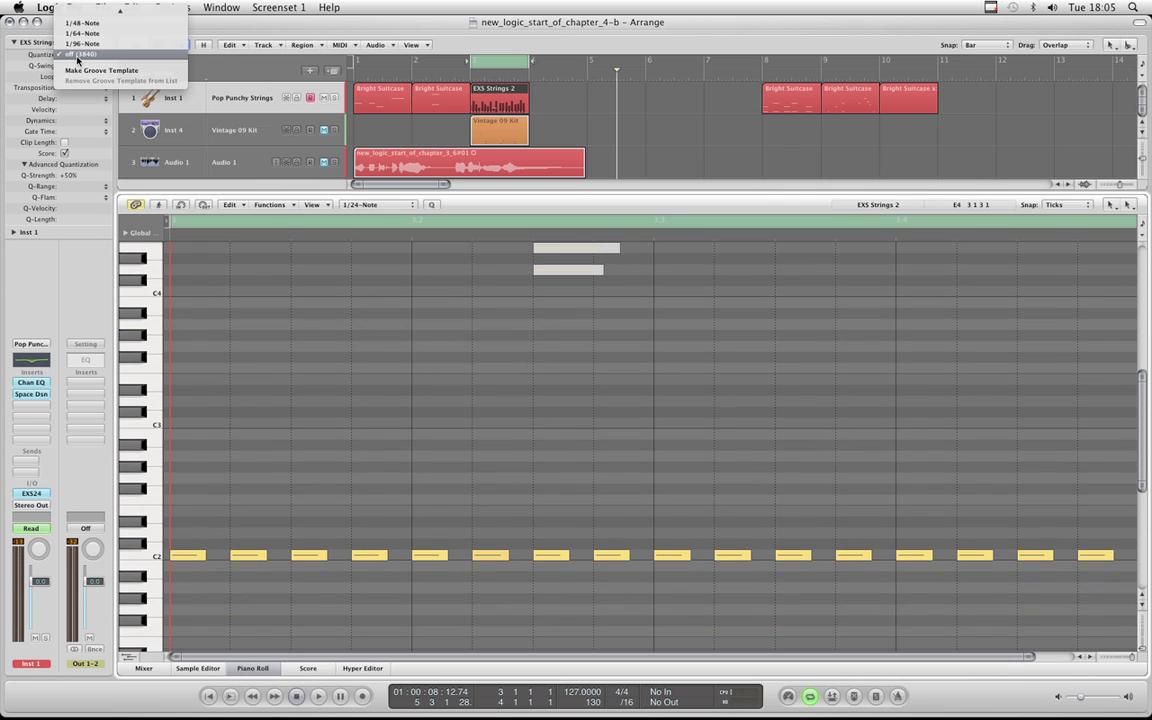
{"action": "left_click", "coordinate": [77, 55]}
{"action": "scroll", "coordinate": [494, 334], "scroll_direction": "down", "scroll_amount": 3}
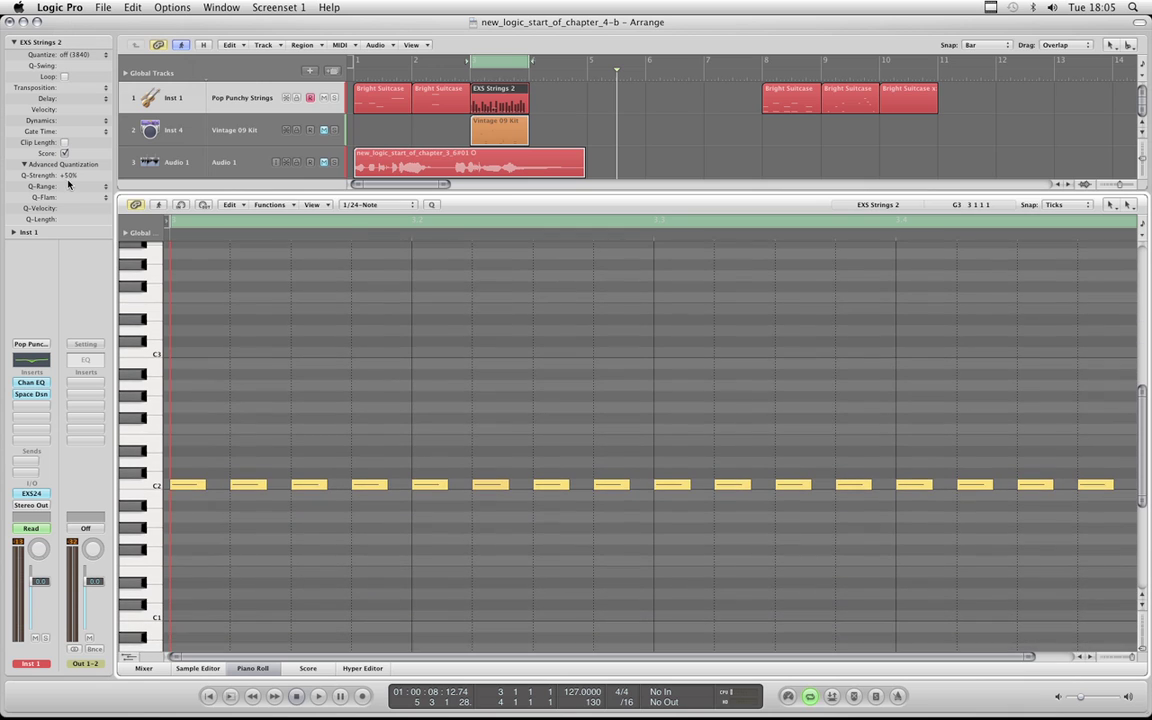
{"action": "scroll", "coordinate": [257, 247], "scroll_direction": "up", "scroll_amount": 1}
{"action": "left_click", "coordinate": [76, 53]}
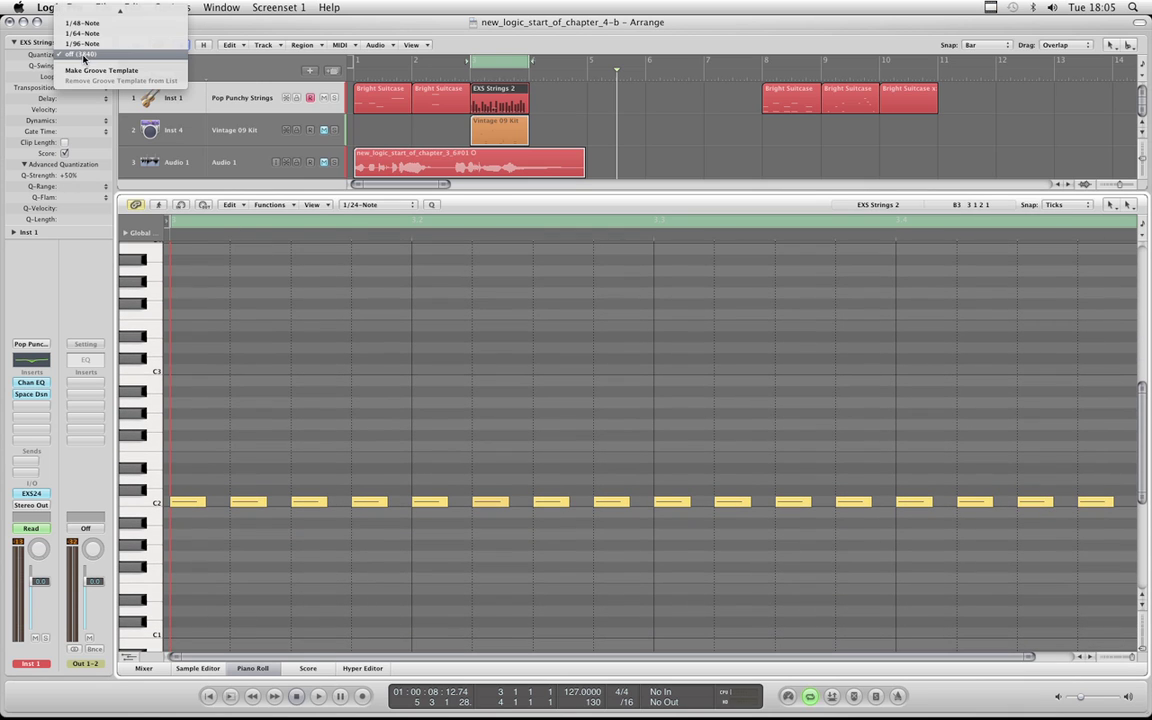
{"action": "left_click", "coordinate": [83, 56]}
{"action": "scroll", "coordinate": [483, 391], "scroll_direction": "up", "scroll_amount": 2}
{"action": "scroll", "coordinate": [607, 419], "scroll_direction": "up", "scroll_amount": 3}
{"action": "scroll", "coordinate": [607, 419], "scroll_direction": "down", "scroll_amount": 2}
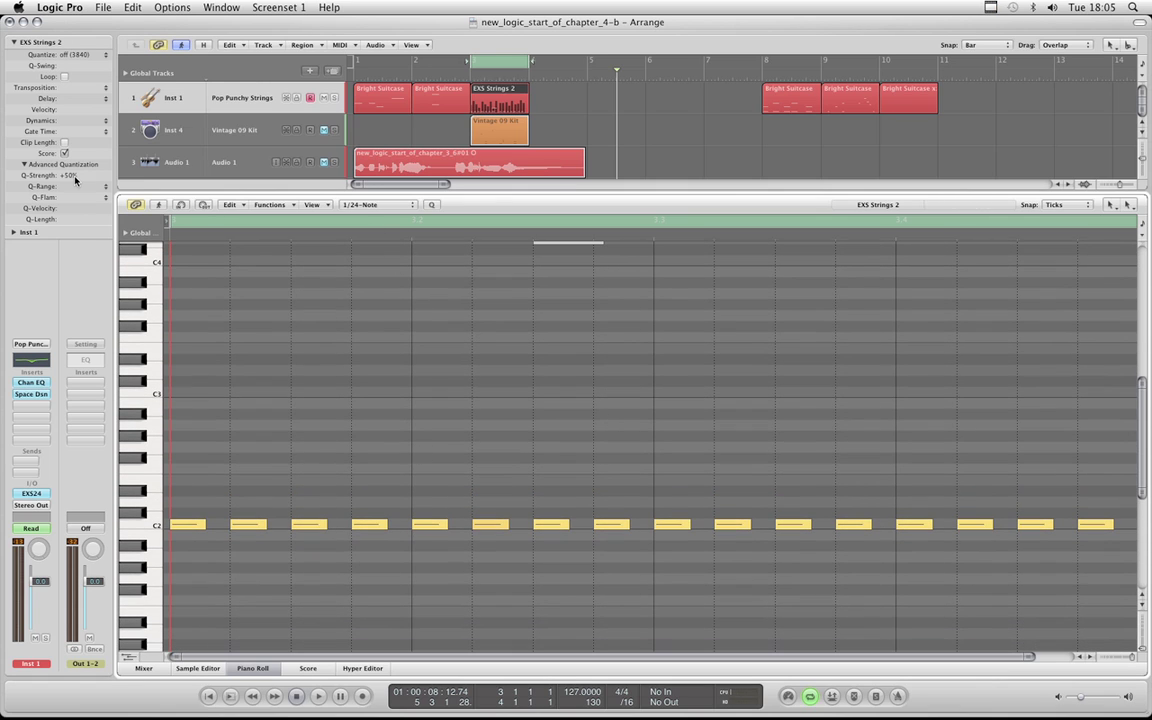
Quantize the eight middle C2 notes to 1/24-Note in the Piano Roll
{"action": "left_click", "coordinate": [367, 206]}
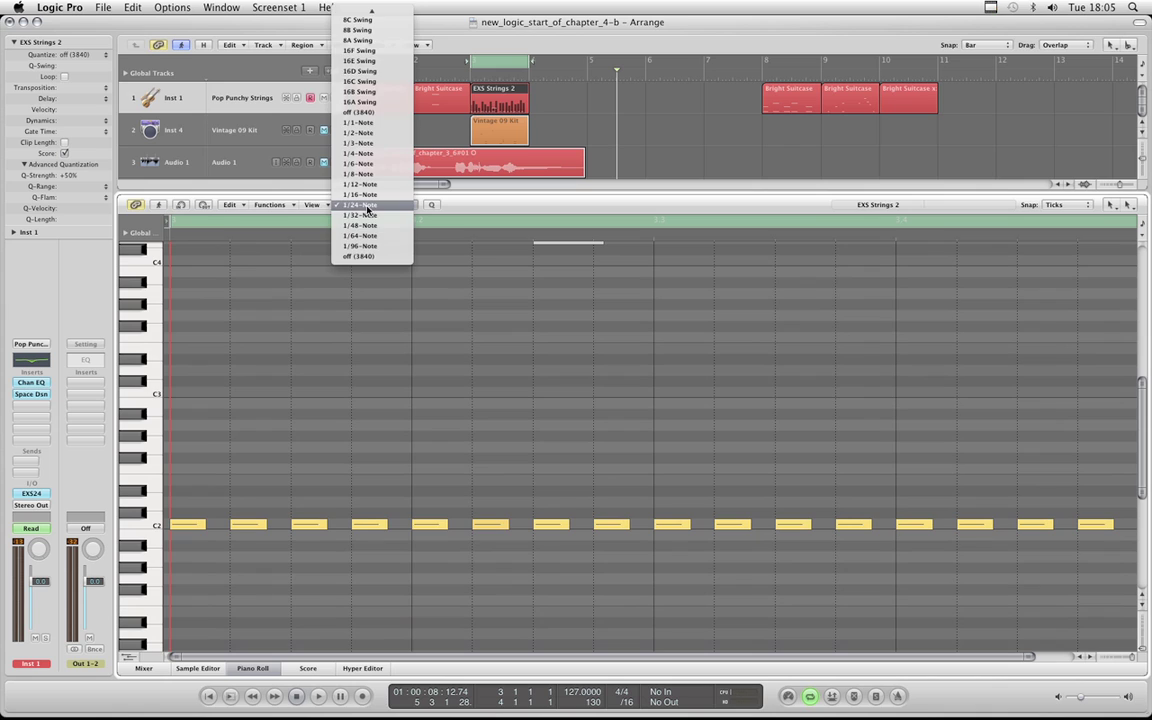
{"action": "left_click", "coordinate": [367, 206]}
{"action": "left_click_drag", "start_coordinate": [418, 492], "coordinate": [843, 563]}
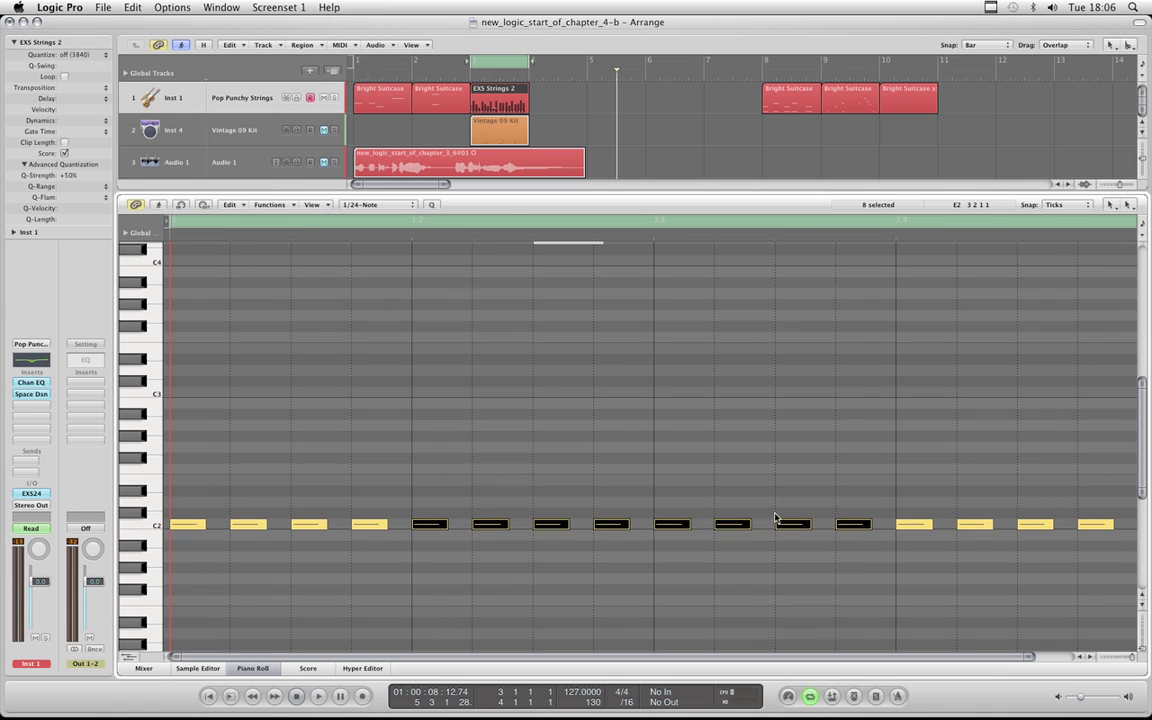
{"action": "left_click", "coordinate": [433, 206]}
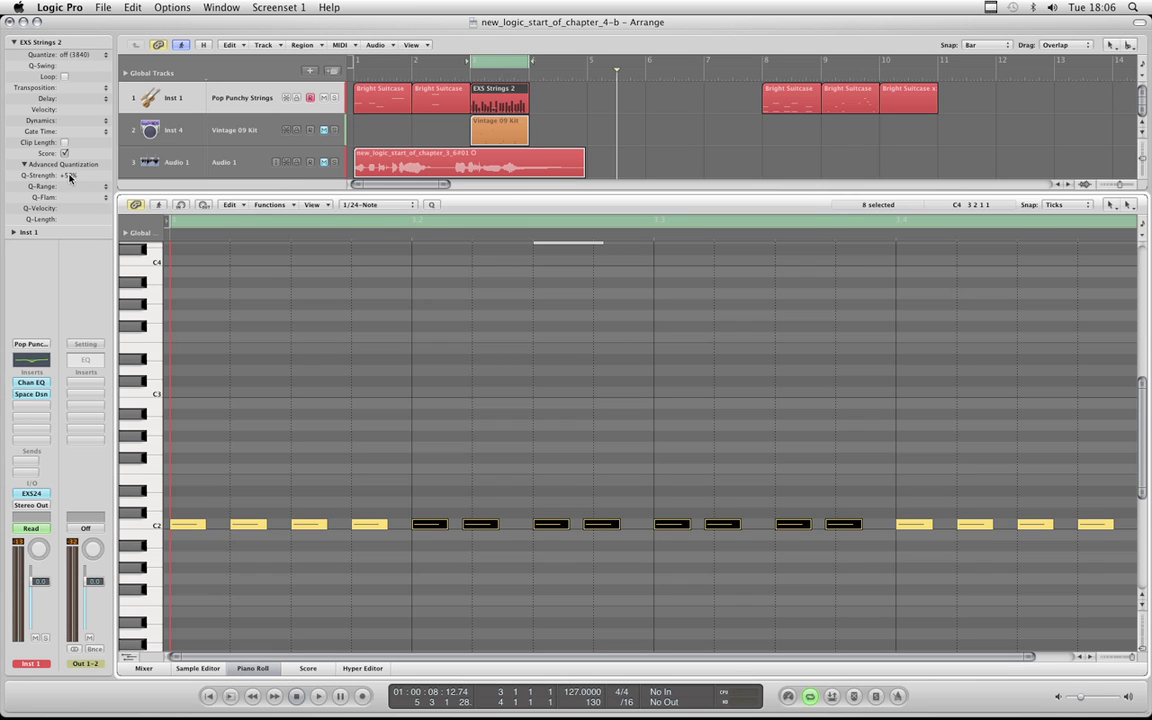
Compare the timing of the middle C2 notes with the first four by selecting and deselecting each group
{"action": "scroll", "coordinate": [458, 420], "scroll_direction": "down", "scroll_amount": 5}
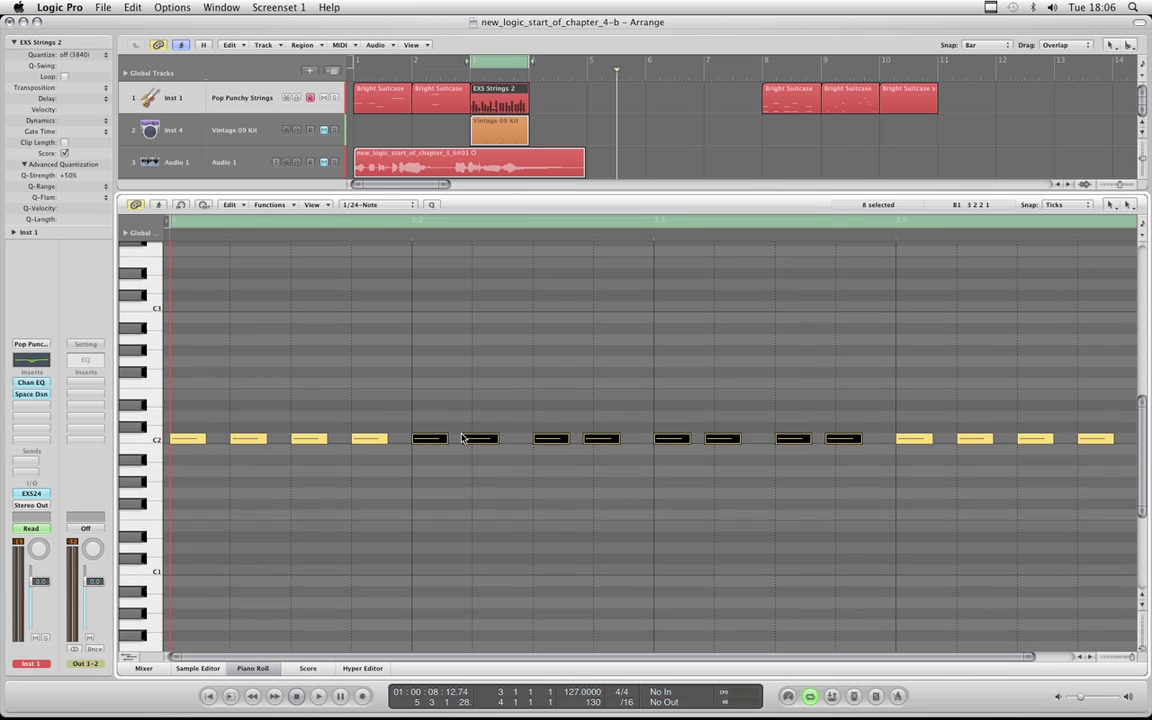
{"action": "left_click", "coordinate": [573, 362]}
{"action": "left_click_drag", "start_coordinate": [647, 422], "coordinate": [441, 463]}
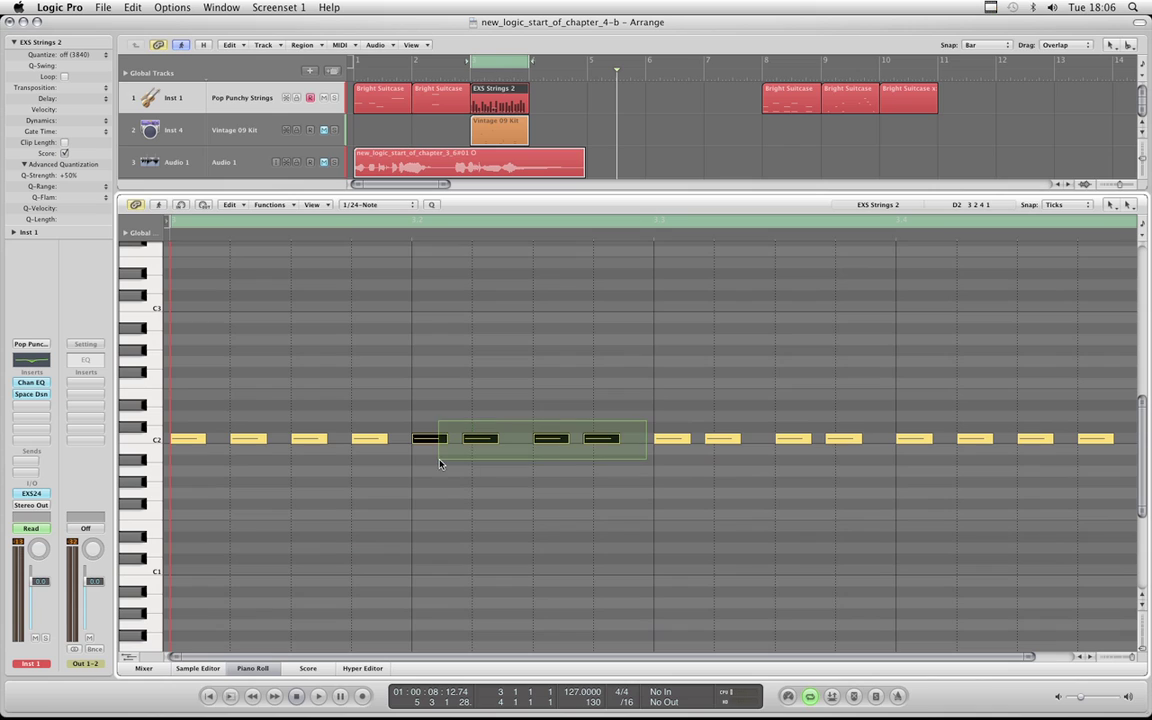
{"action": "left_click_drag", "start_coordinate": [399, 428], "coordinate": [188, 470]}
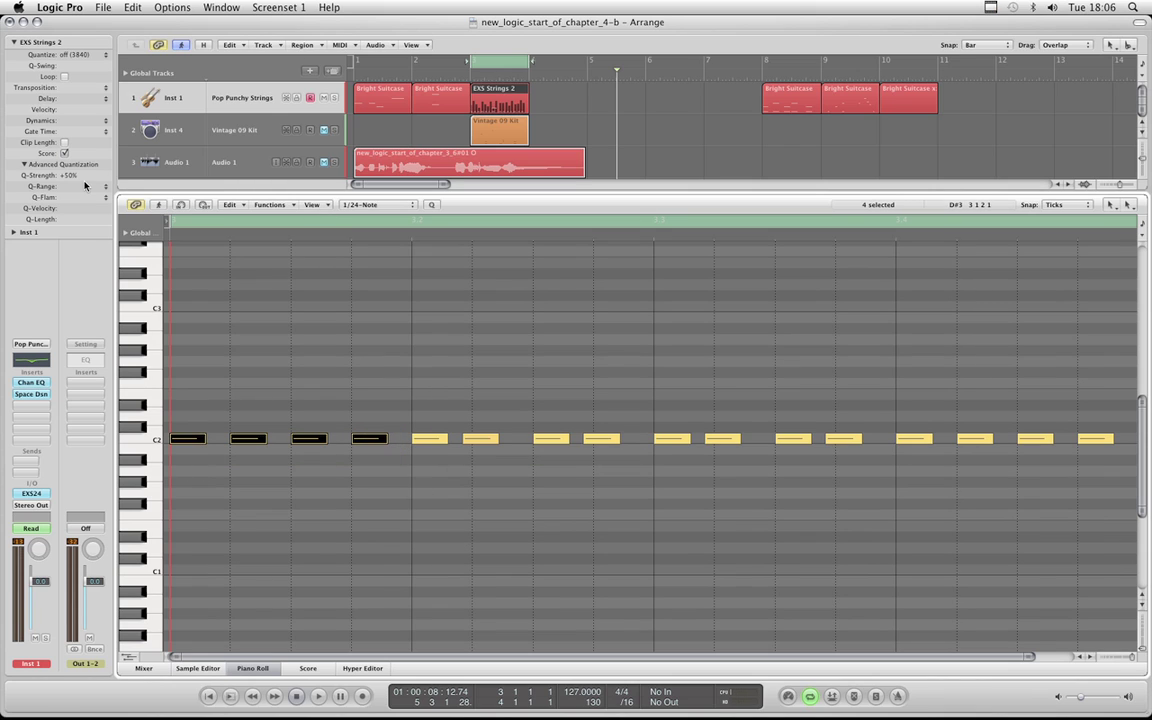
{"action": "left_click", "coordinate": [450, 351]}
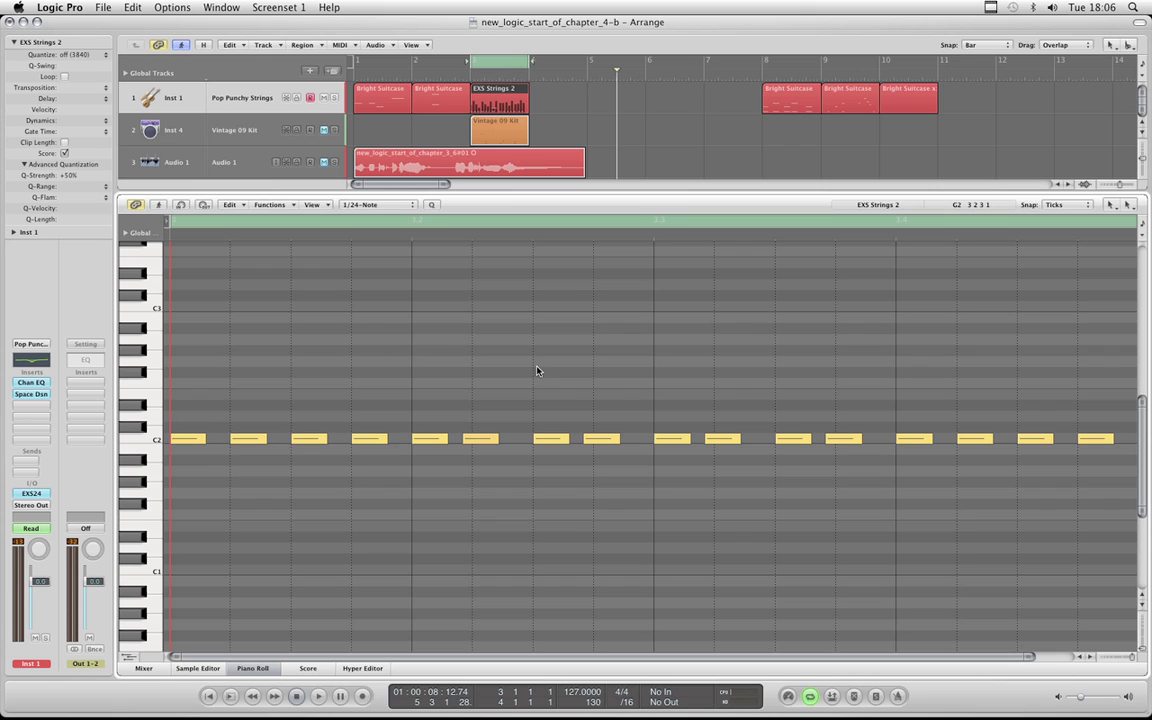
{"action": "left_click_drag", "start_coordinate": [424, 420], "coordinate": [852, 486]}
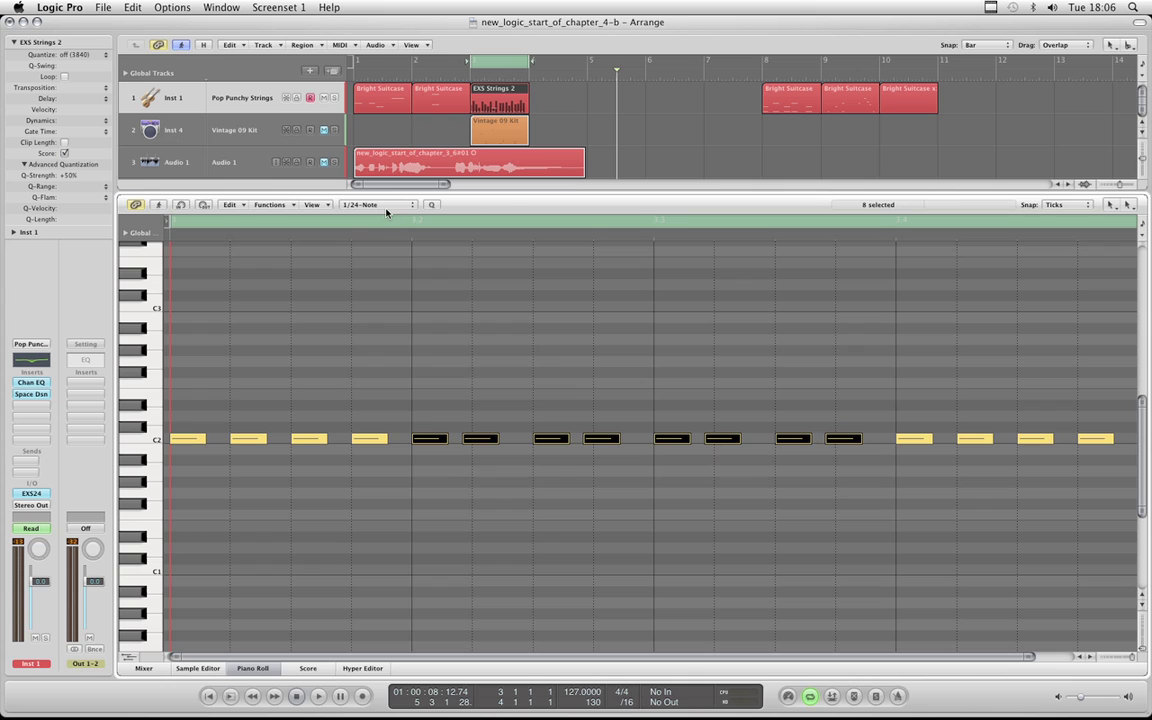
{"action": "left_click", "coordinate": [560, 342]}
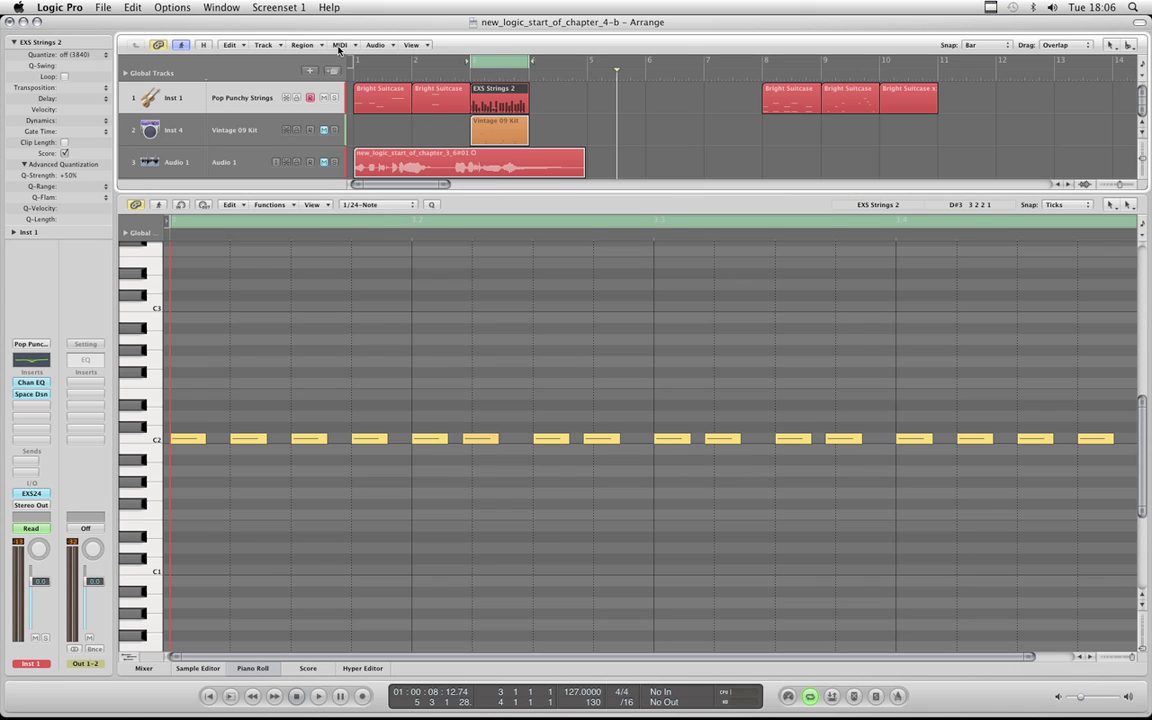
Apply the EXS Strings 2 region's quantization settings destructively
{"action": "left_click", "coordinate": [340, 45]}
{"action": "mouse_move", "coordinate": [360, 73]}
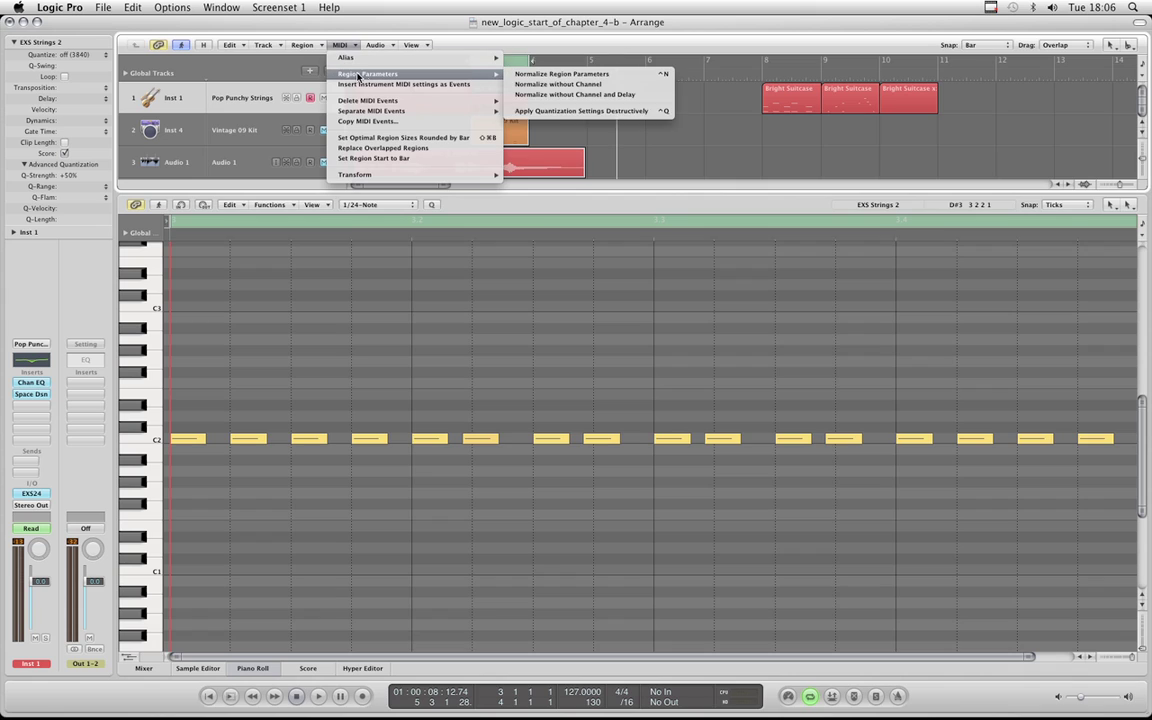
{"action": "left_click", "coordinate": [593, 111]}
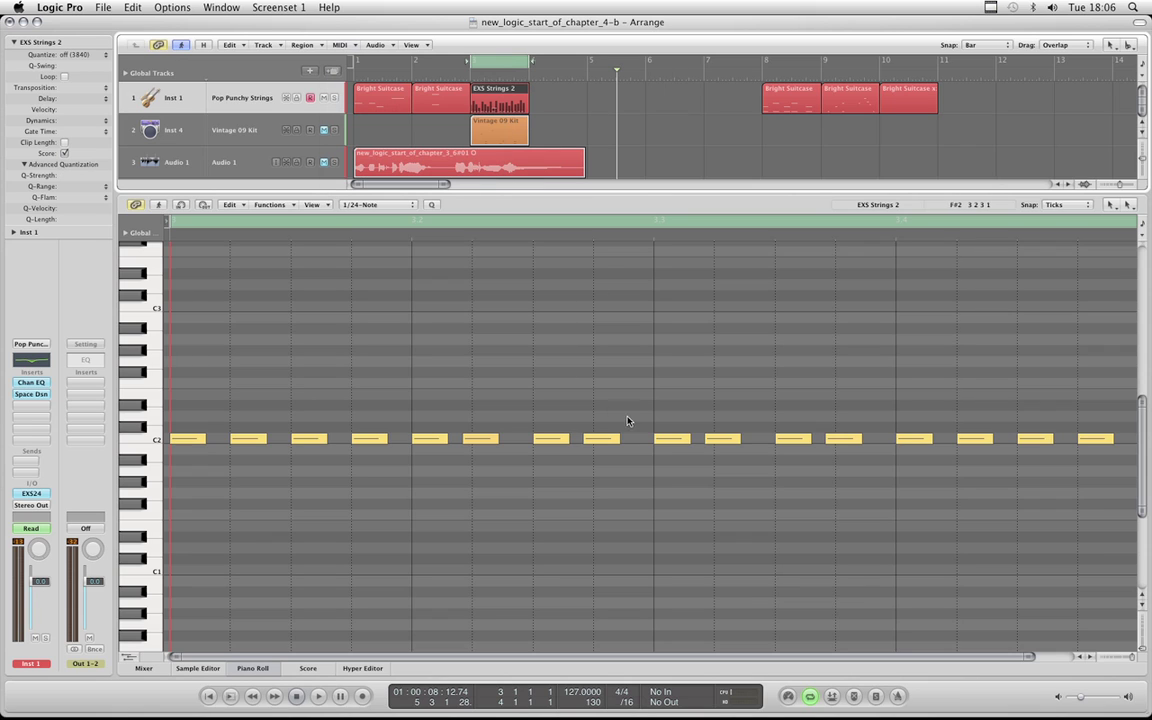
Select the first four C2 notes and look through the Piano Roll's quantize values
{"action": "left_click_drag", "start_coordinate": [73, 177], "coordinate": [94, 267]}
{"action": "left_click_drag", "start_coordinate": [394, 420], "coordinate": [172, 470]}
{"action": "left_click", "coordinate": [383, 209]}
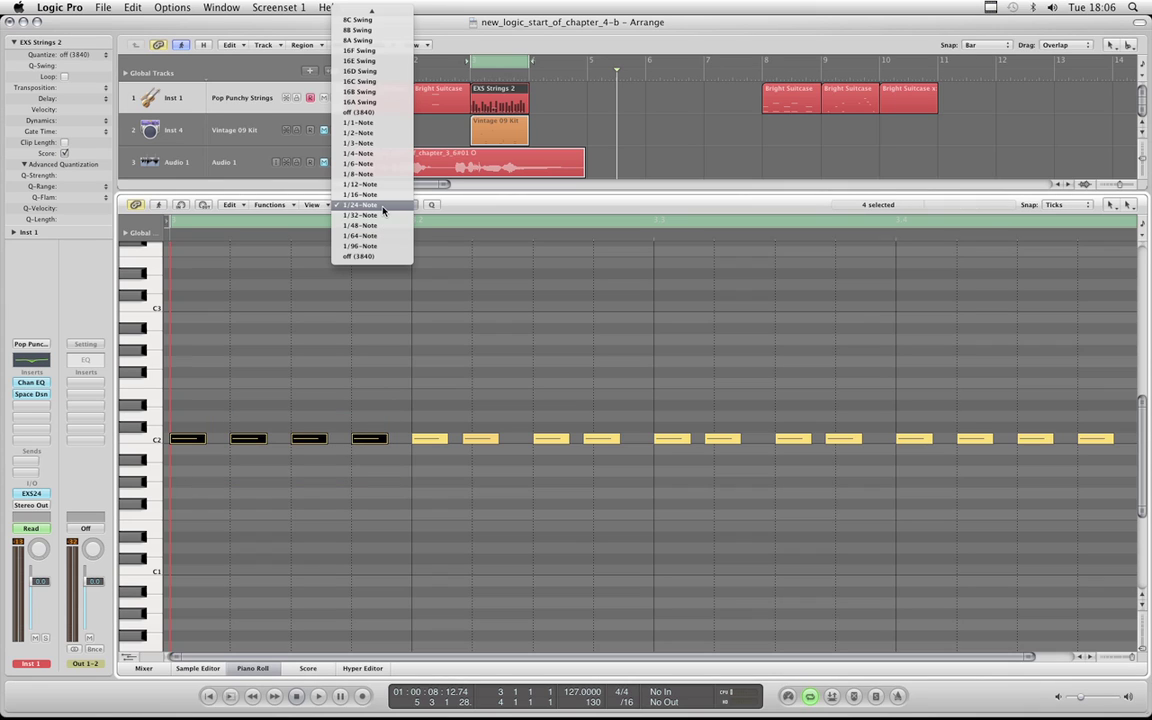
{"action": "left_click", "coordinate": [364, 83]}
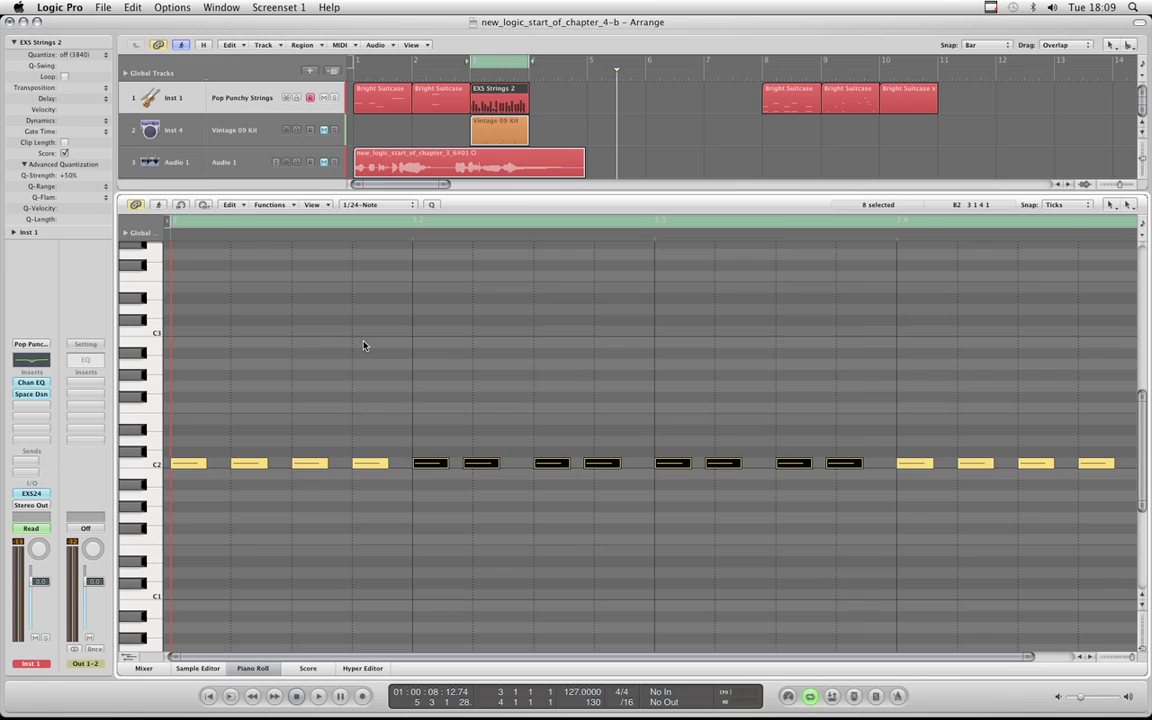
Undo the quantize of the middle C2 notes and set quantize to off (3840) for all notes in the region
{"action": "scroll", "coordinate": [364, 345], "scroll_direction": "up", "scroll_amount": 5}
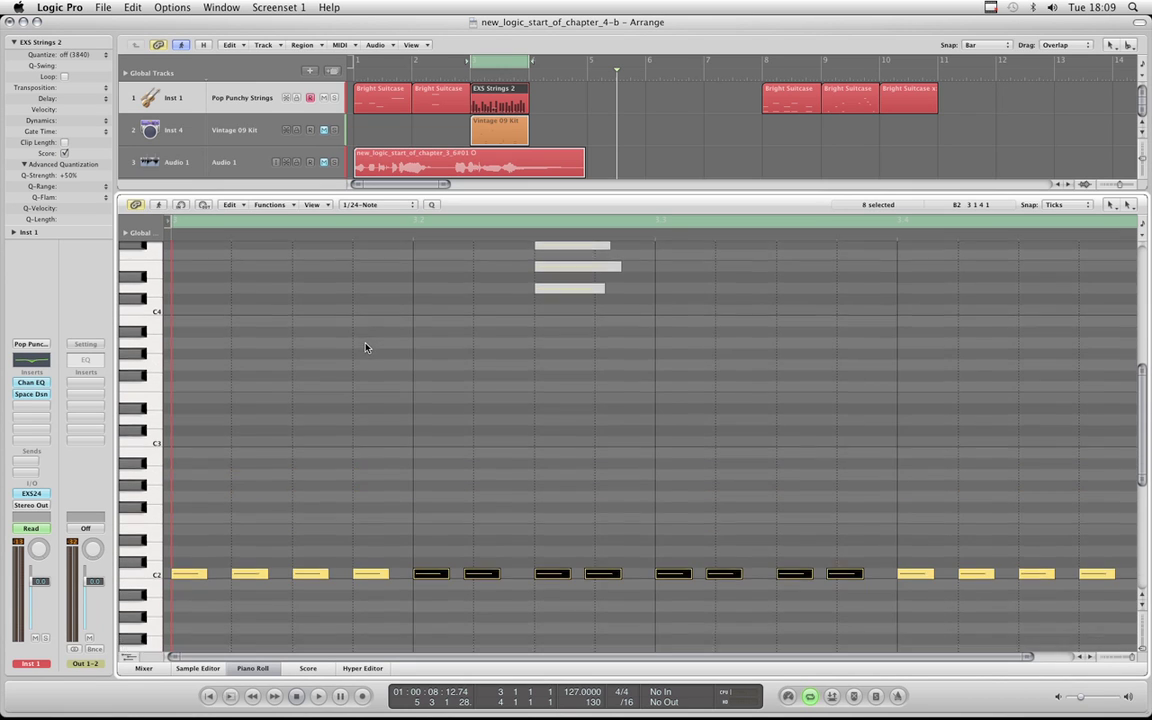
{"action": "scroll", "coordinate": [366, 347], "scroll_direction": "down", "scroll_amount": 4}
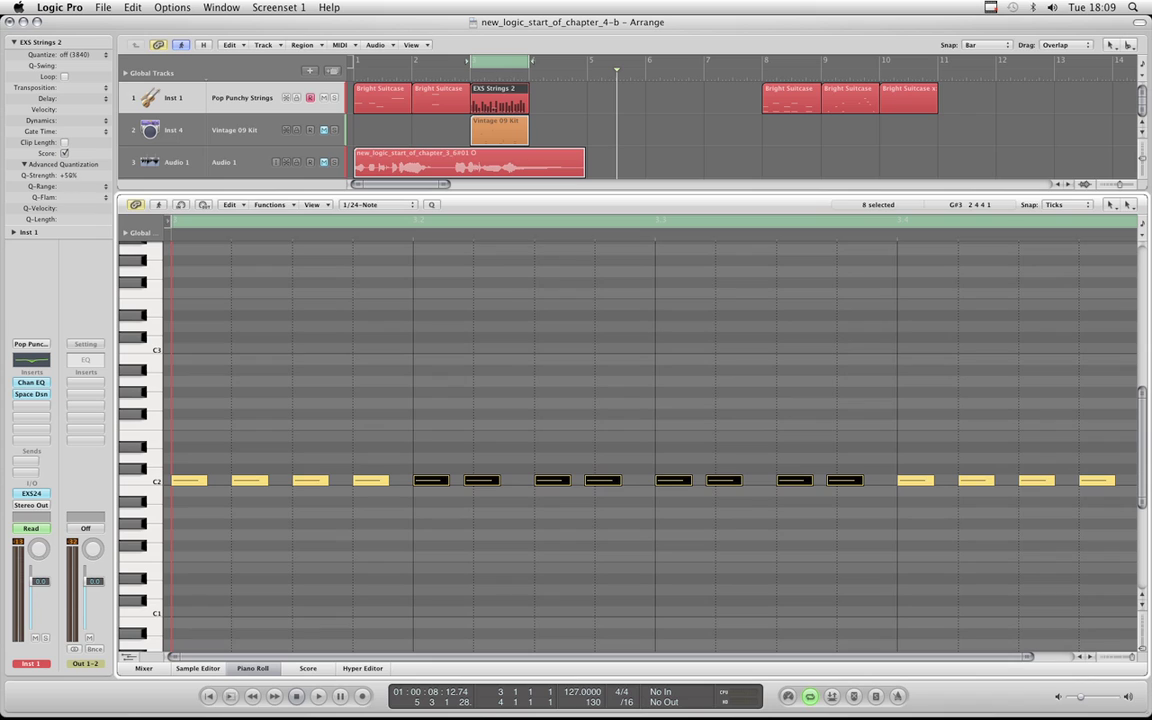
{"action": "key", "text": "super+z"}
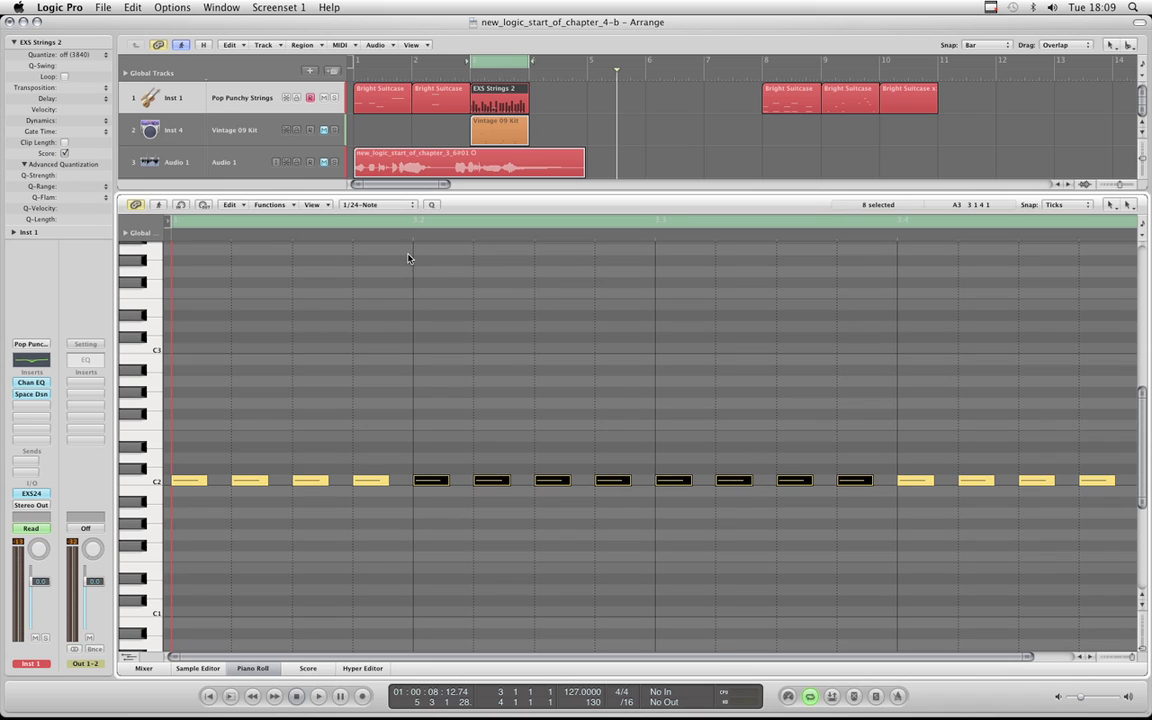
{"action": "key", "text": "super+a"}
{"action": "left_click", "coordinate": [377, 205]}
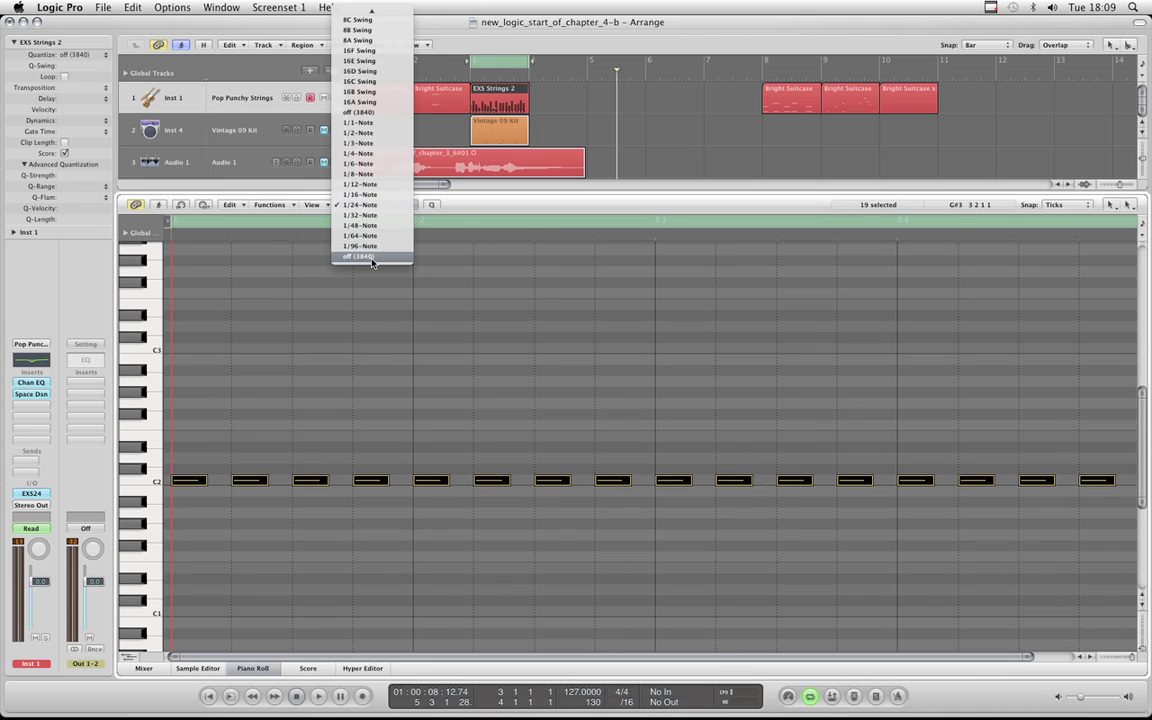
{"action": "left_click", "coordinate": [372, 258]}
{"action": "scroll", "coordinate": [442, 342], "scroll_direction": "up", "scroll_amount": 2}
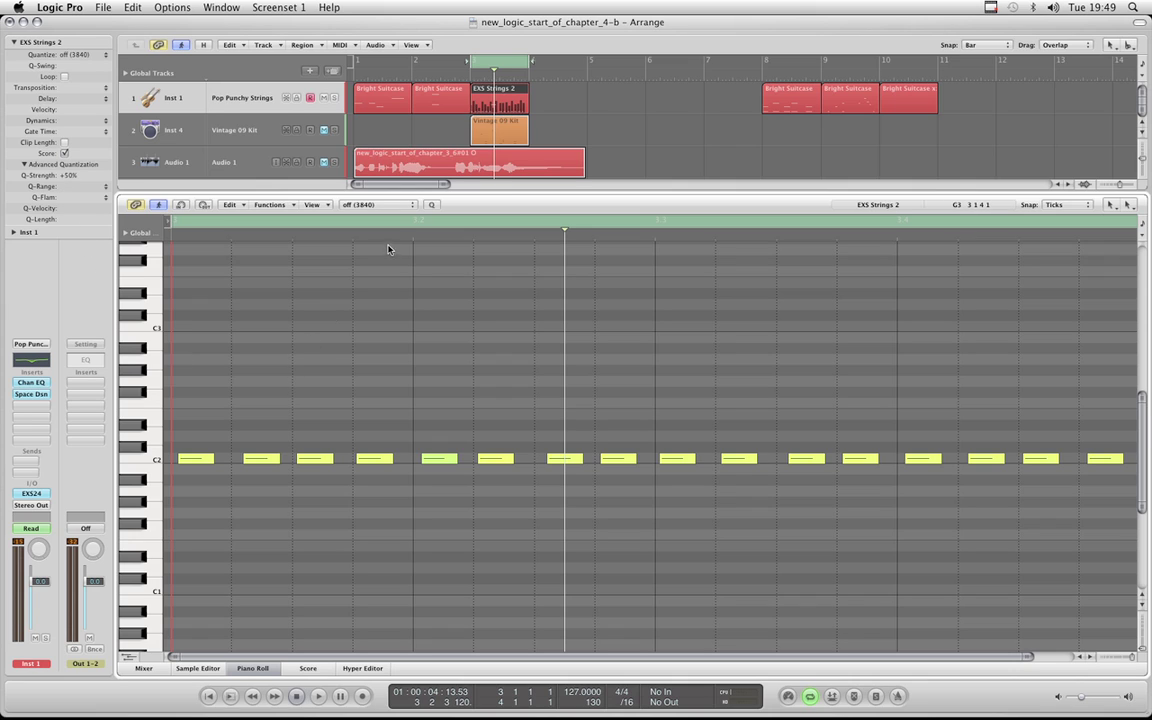
Select all C2 notes and quantize them to 1/16-Note in the Piano Roll
{"action": "left_click", "coordinate": [165, 457]}
{"action": "left_click", "coordinate": [378, 204]}
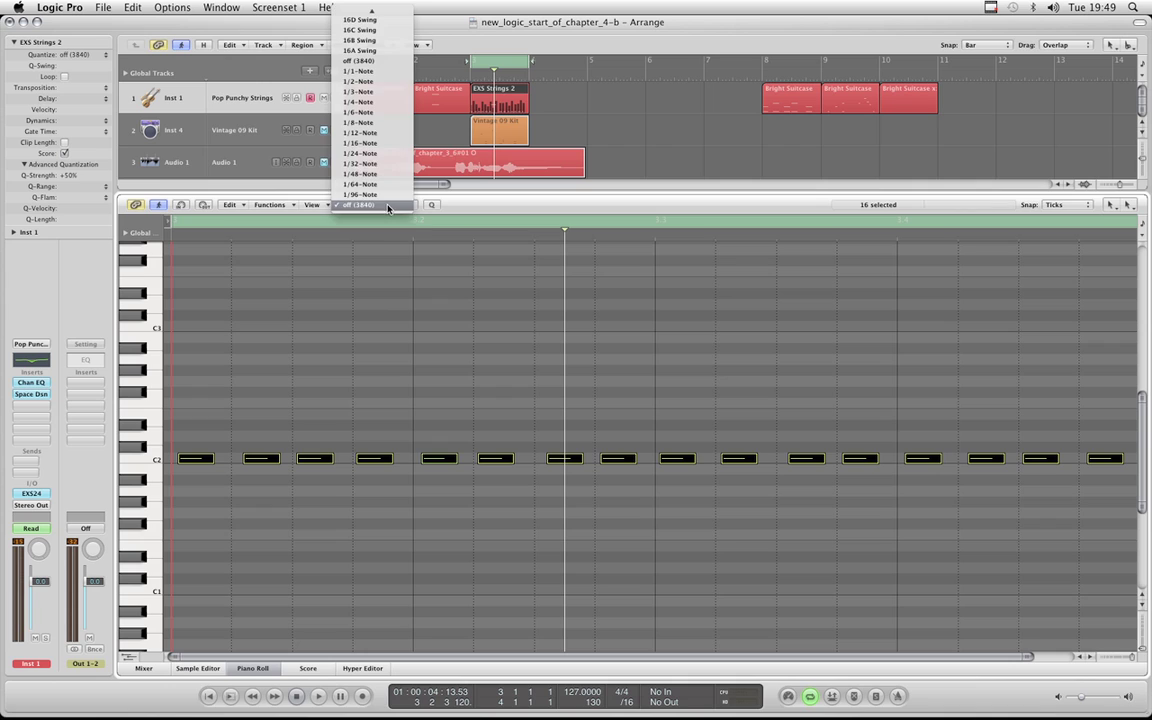
{"action": "left_click", "coordinate": [362, 143]}
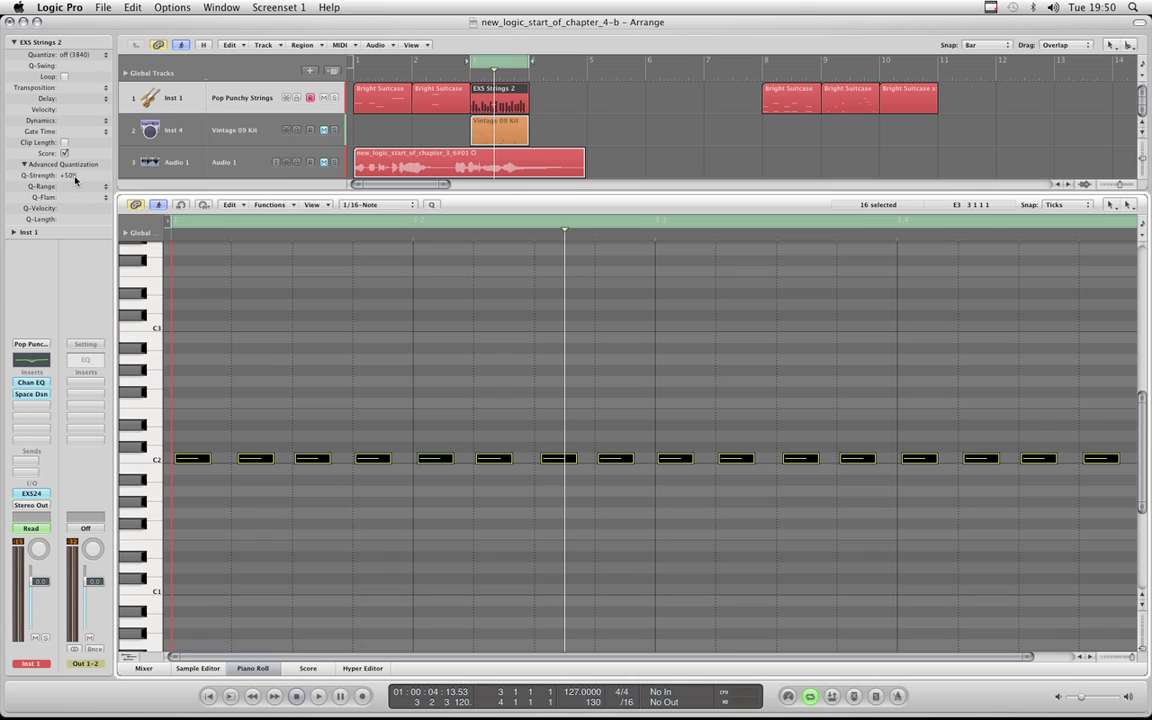
Requantize the selected C2 notes with the region's Q-Strength at +80% and again at full strength
{"action": "left_click_drag", "start_coordinate": [78, 205], "coordinate": [78, 206]}
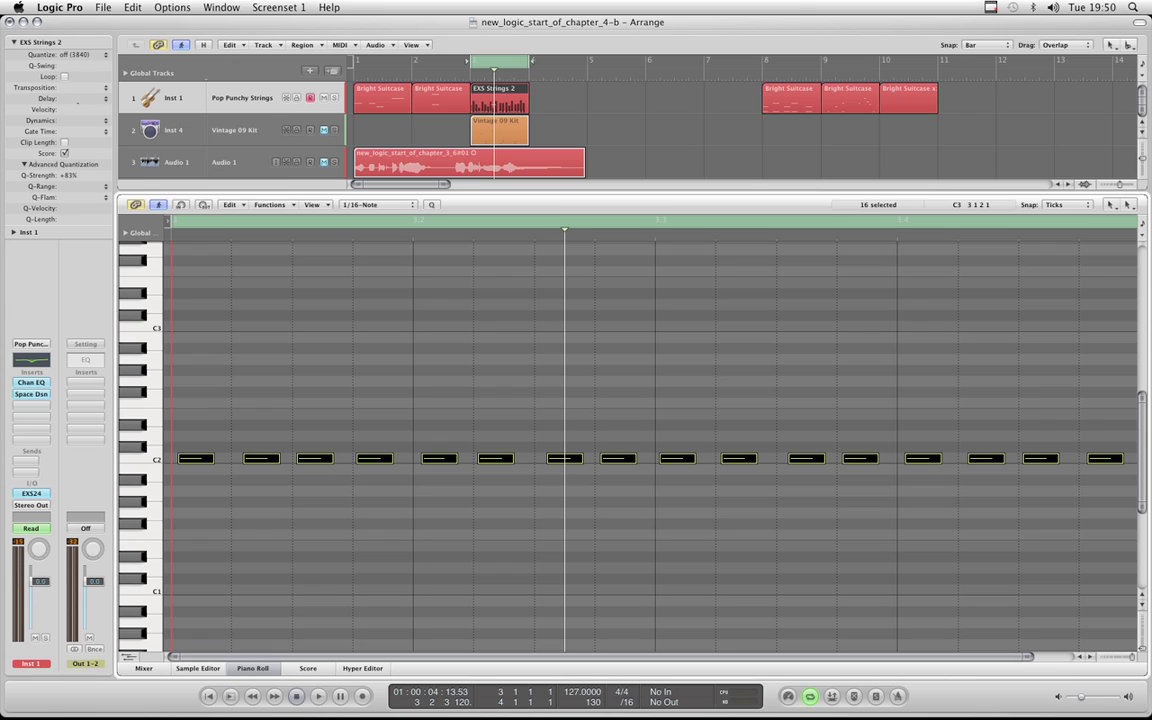
{"action": "left_click", "coordinate": [431, 205]}
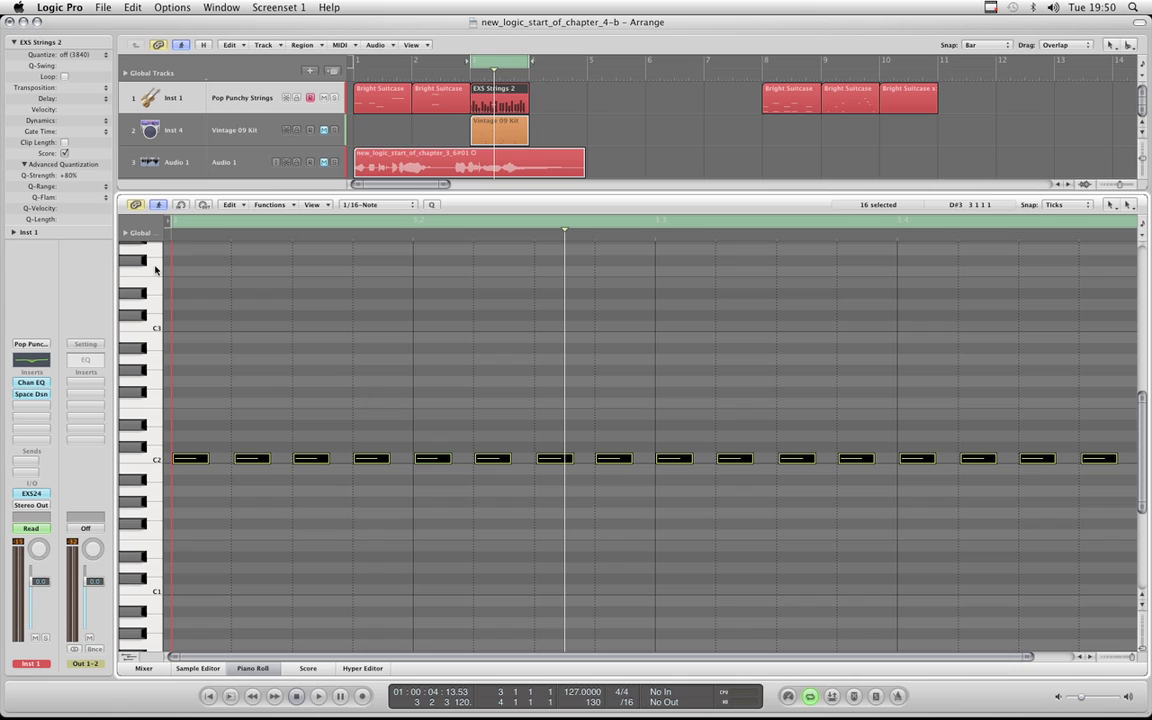
{"action": "left_click_drag", "start_coordinate": [72, 176], "coordinate": [74, 137]}
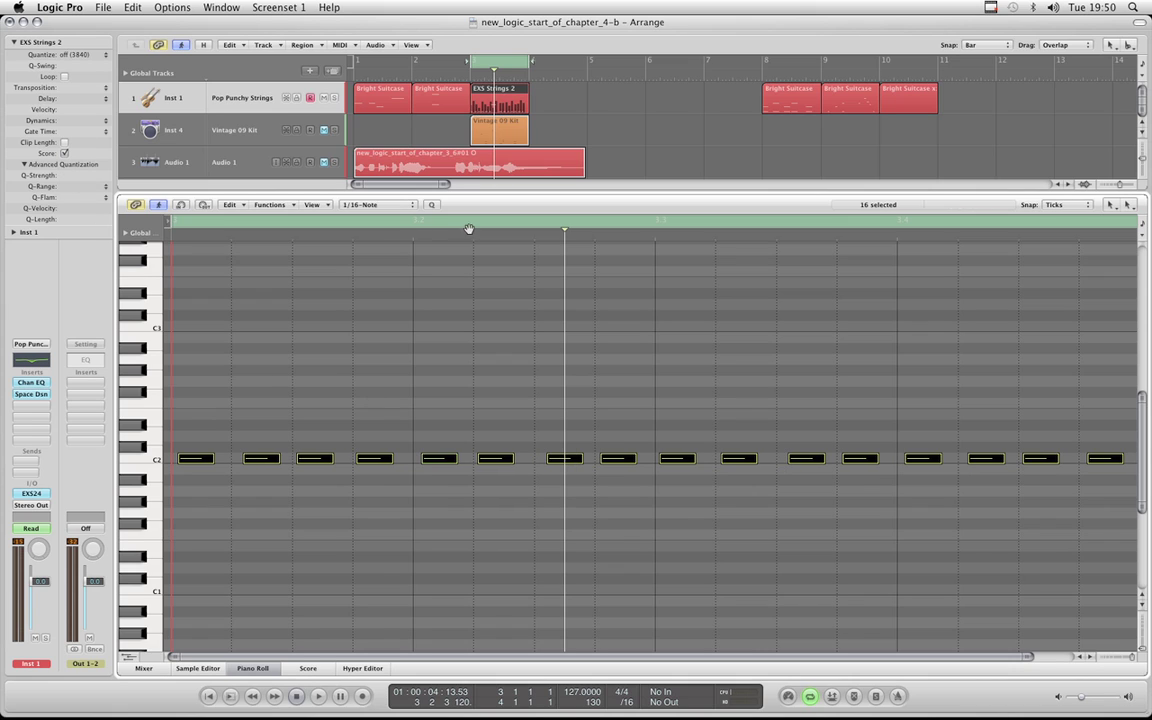
{"action": "left_click", "coordinate": [433, 206]}
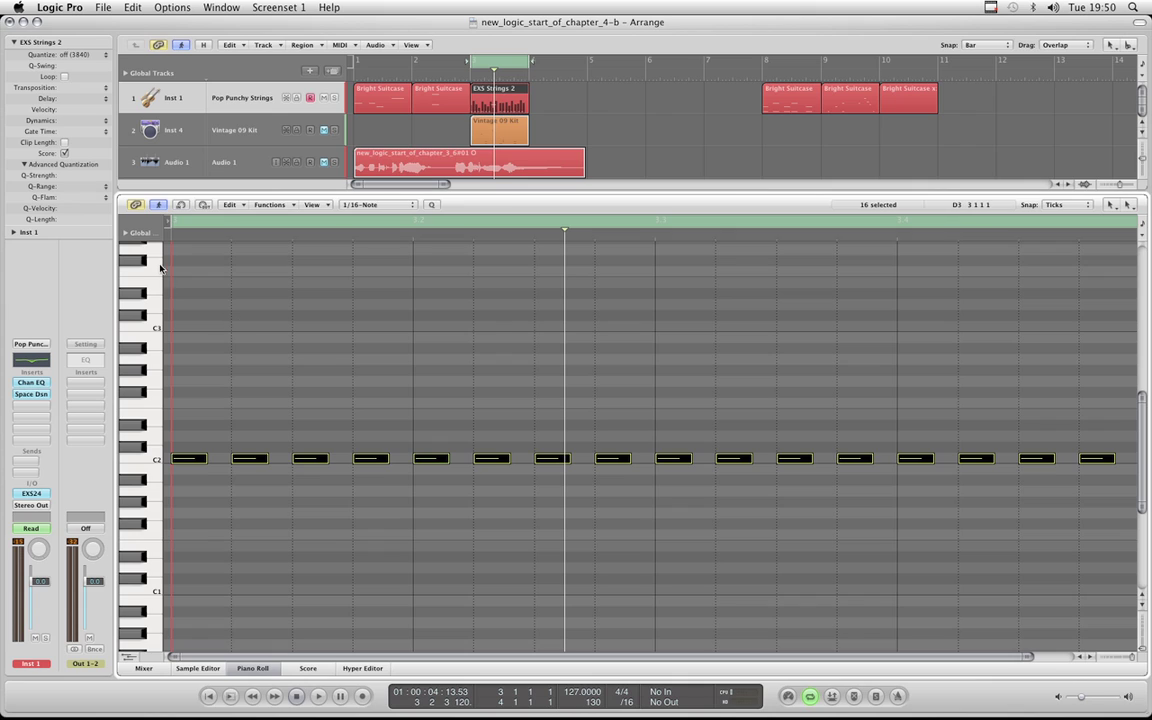
Undo the last quantize of the C2 notes and deselect them
{"action": "left_click_drag", "start_coordinate": [64, 175], "coordinate": [62, 158]}
{"action": "key", "text": "super+z"}
{"action": "left_click", "coordinate": [344, 403]}
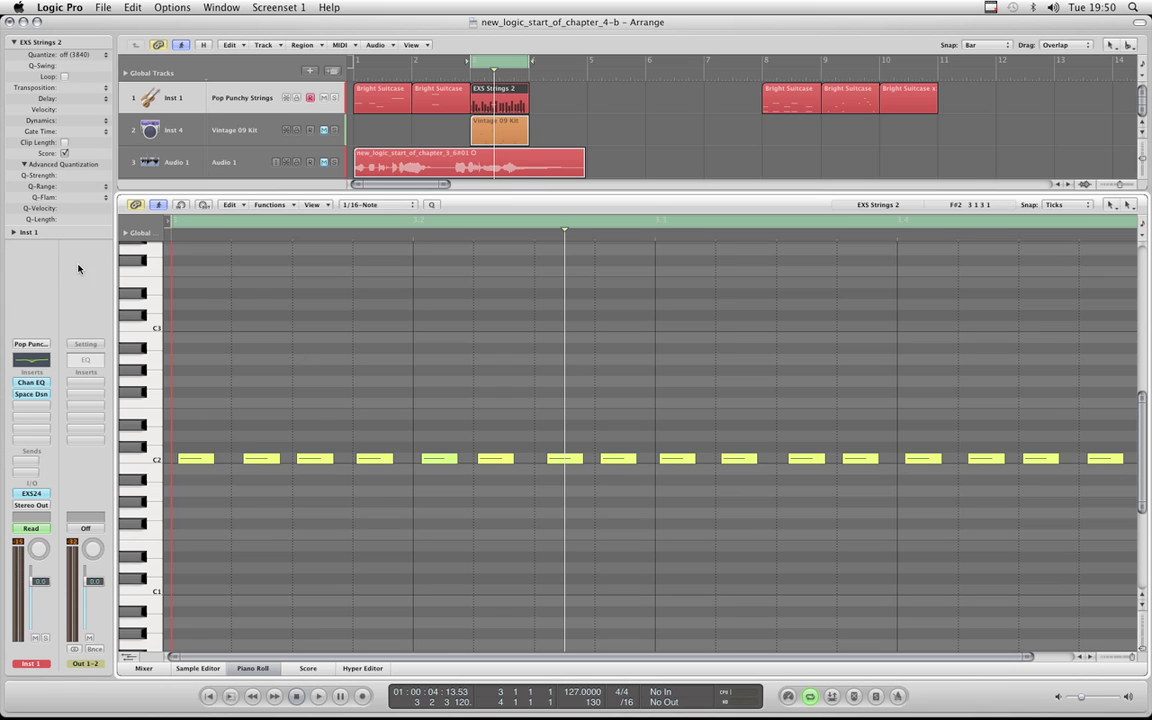
Check the region's available Q-Range values and move the playhead to the region's start at bar 3
{"action": "left_click", "coordinate": [105, 189]}
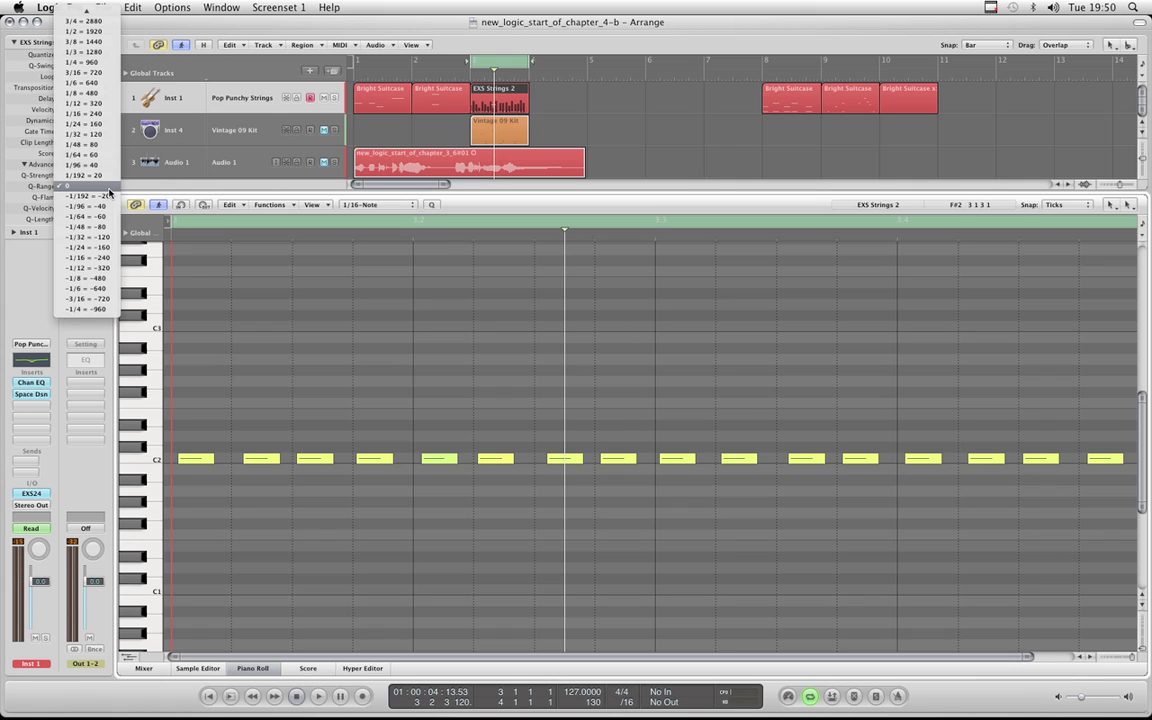
{"action": "left_click", "coordinate": [479, 211]}
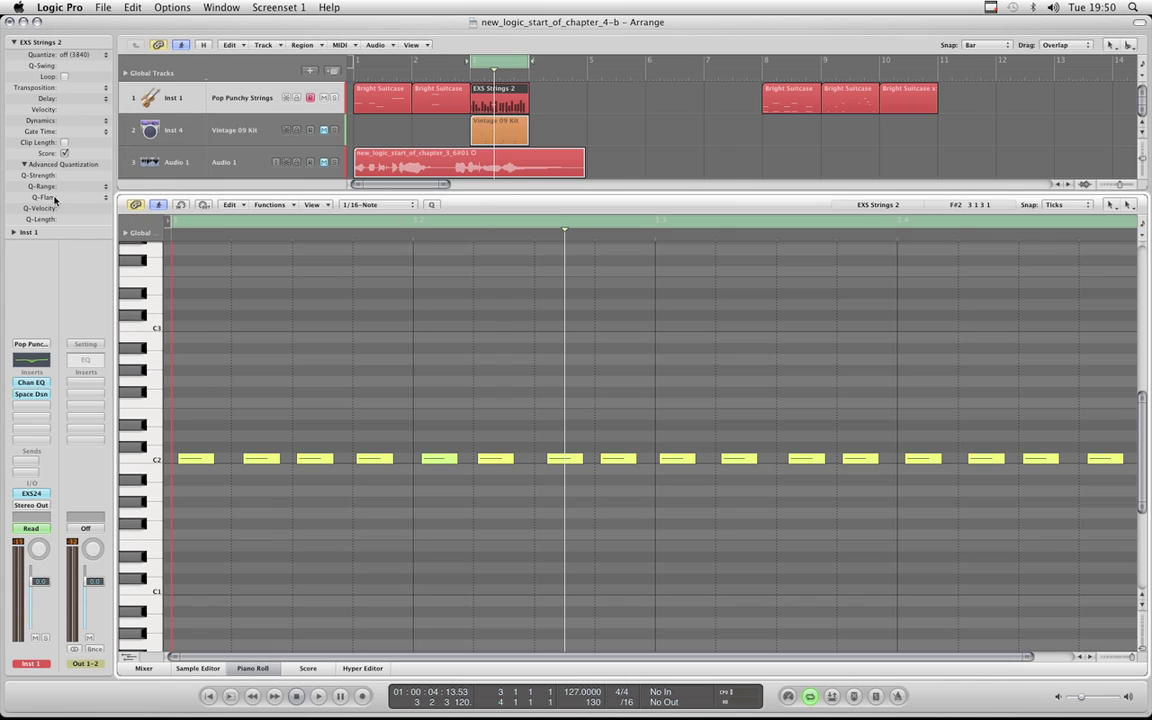
{"action": "scroll", "coordinate": [368, 345], "scroll_direction": "down", "scroll_amount": 1}
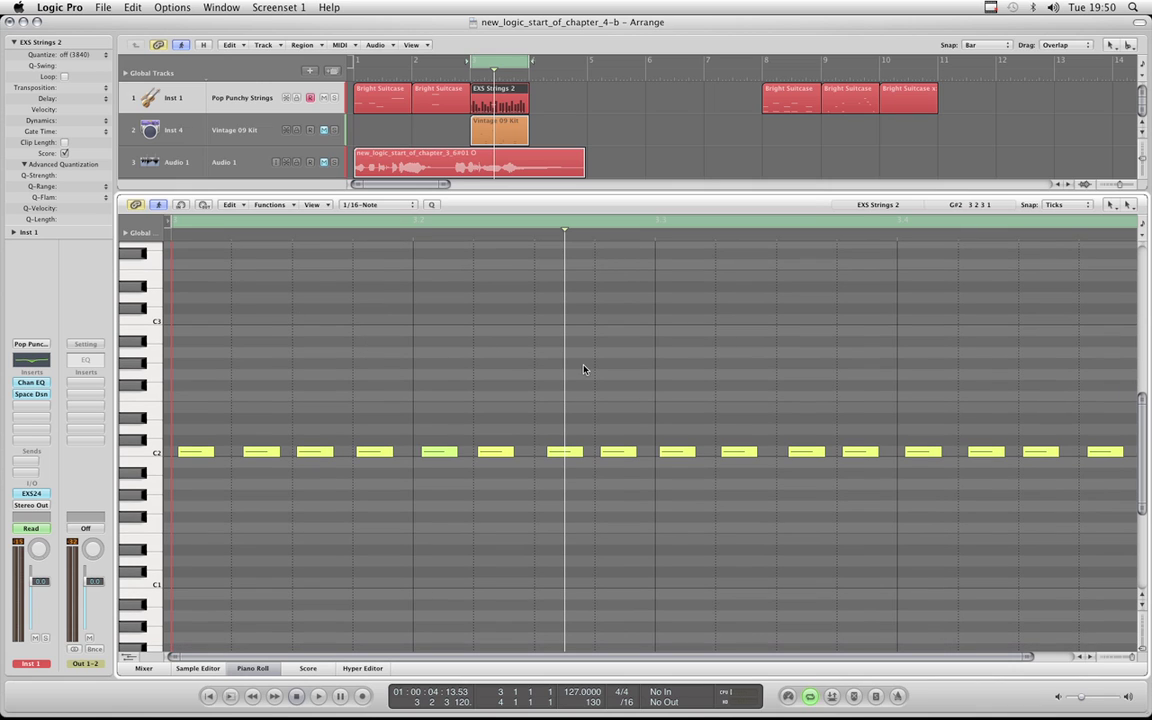
{"action": "left_click_drag", "start_coordinate": [564, 362], "coordinate": [171, 350]}
{"action": "scroll", "coordinate": [378, 347], "scroll_direction": "up", "scroll_amount": 3}
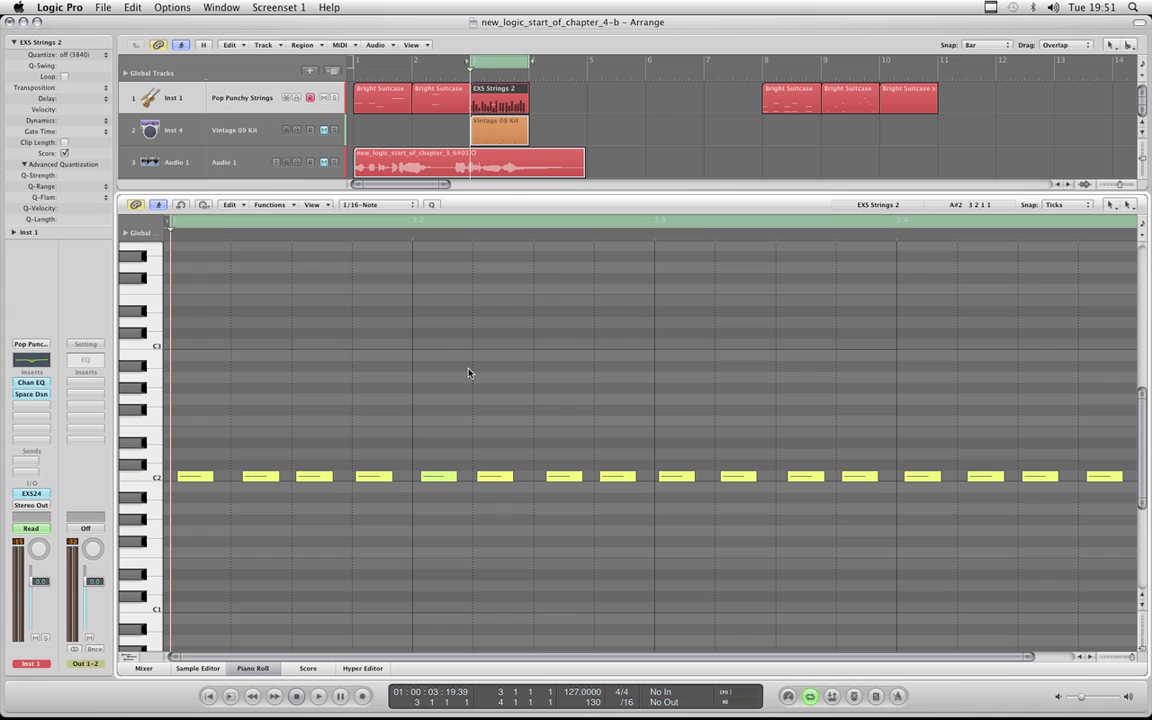
Look through the available Q-Flam values for the EXS Strings 2 region
{"action": "left_click", "coordinate": [100, 197]}
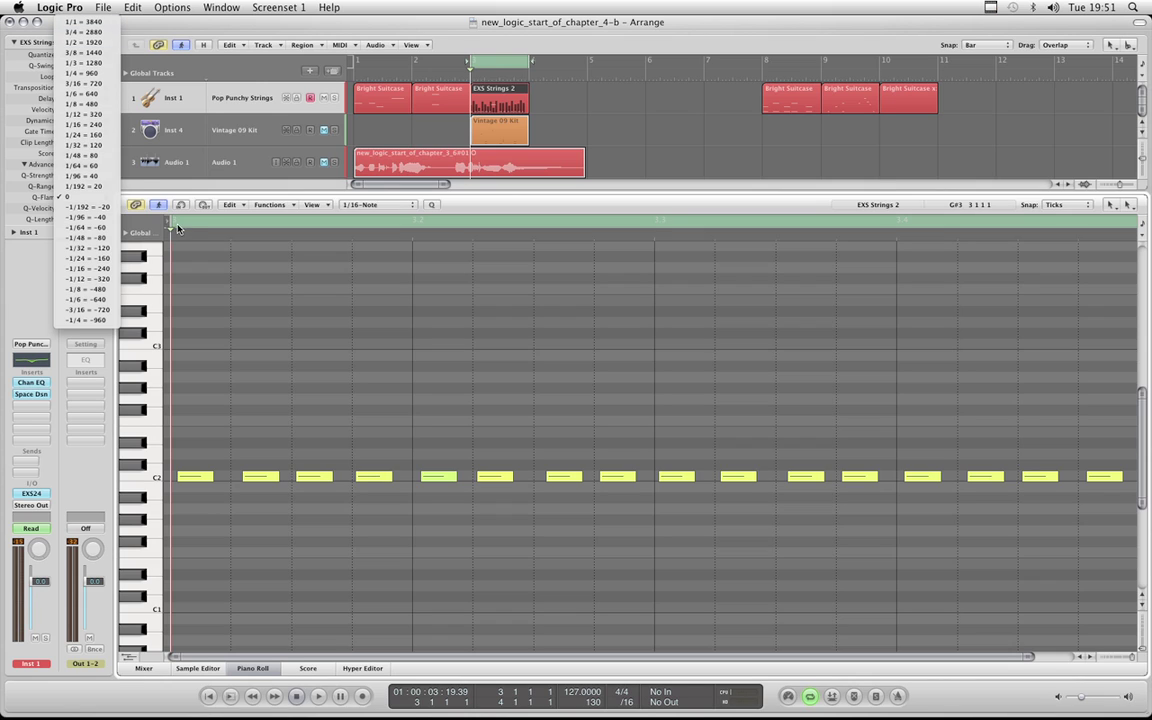
{"action": "left_click", "coordinate": [92, 147]}
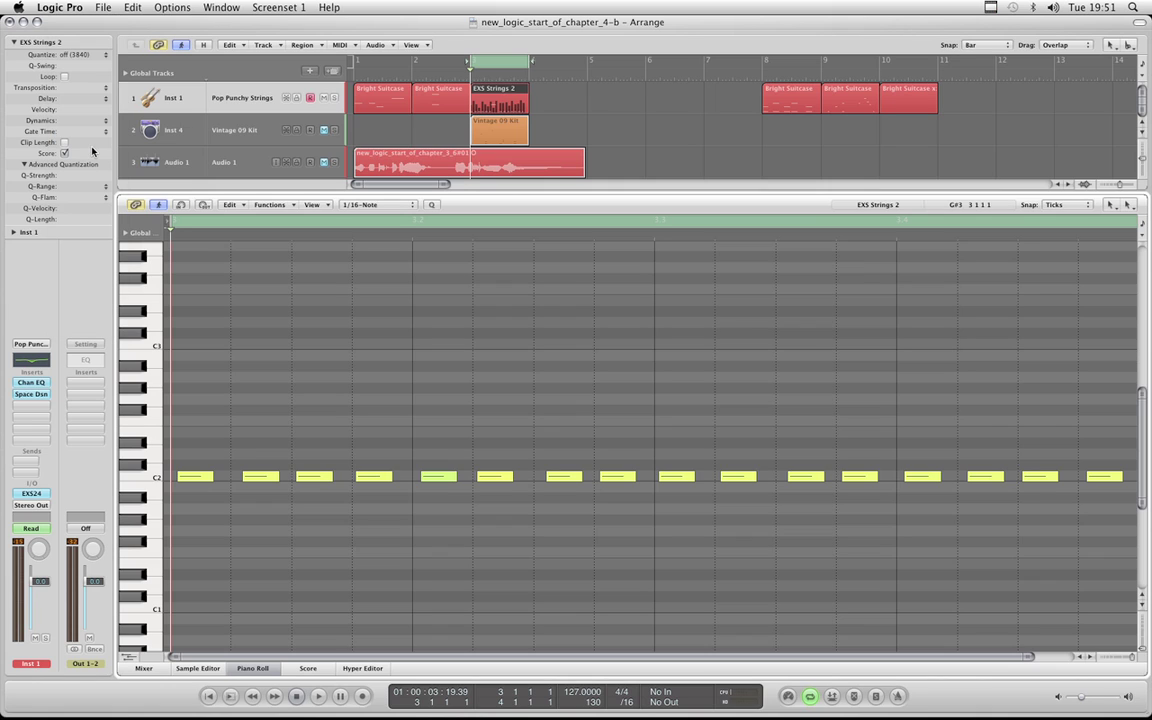
Select the three overlapping chord notes above C4 in the Piano Roll
{"action": "scroll", "coordinate": [462, 300], "scroll_direction": "up", "scroll_amount": 5}
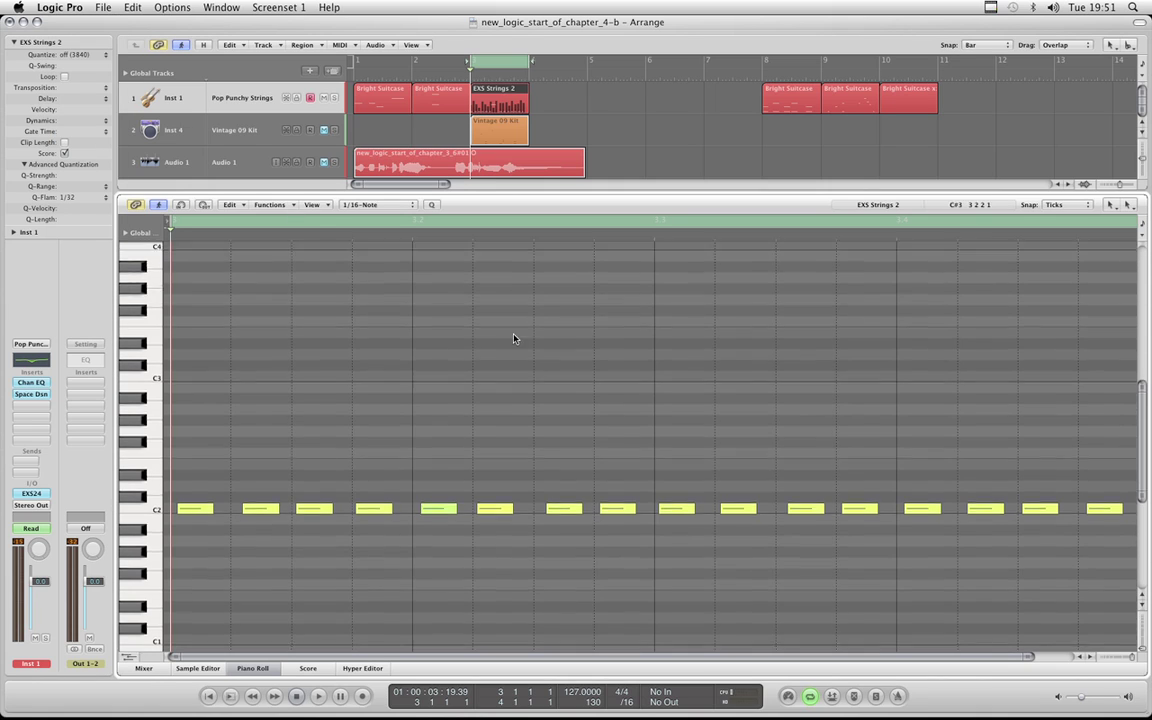
{"action": "left_click_drag", "start_coordinate": [458, 318], "coordinate": [585, 431]}
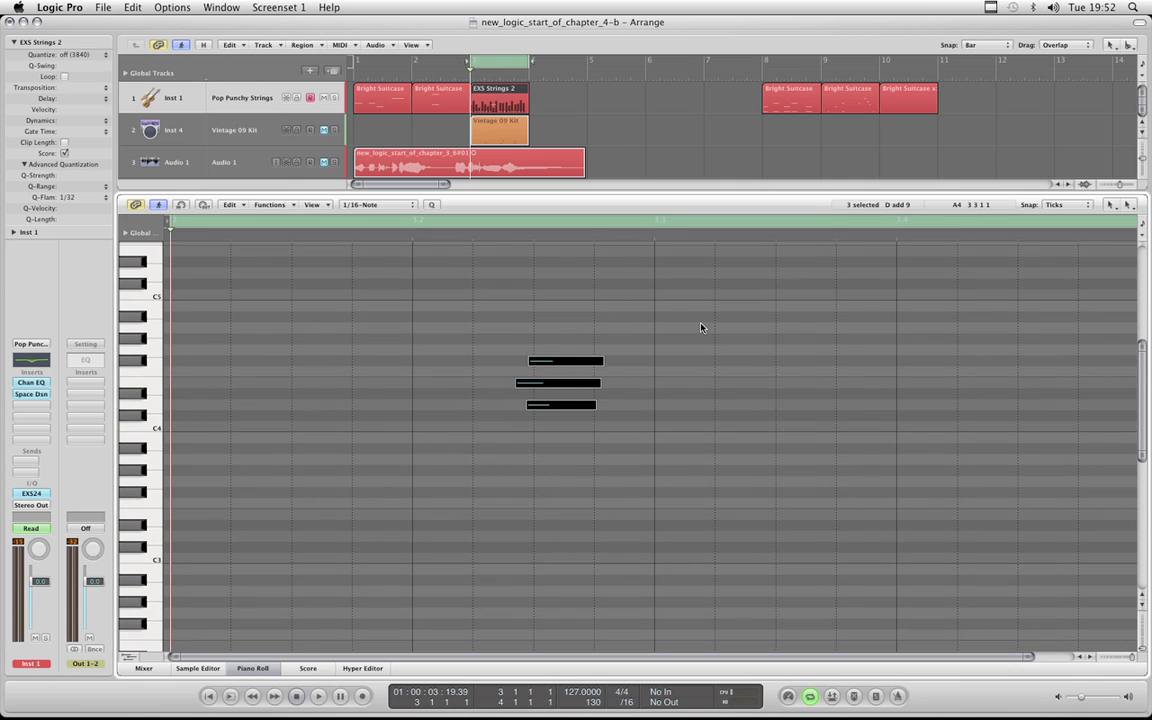
{"action": "key", "text": "Escape"}
{"action": "left_click", "coordinate": [733, 413]}
{"action": "left_click", "coordinate": [561, 361]}
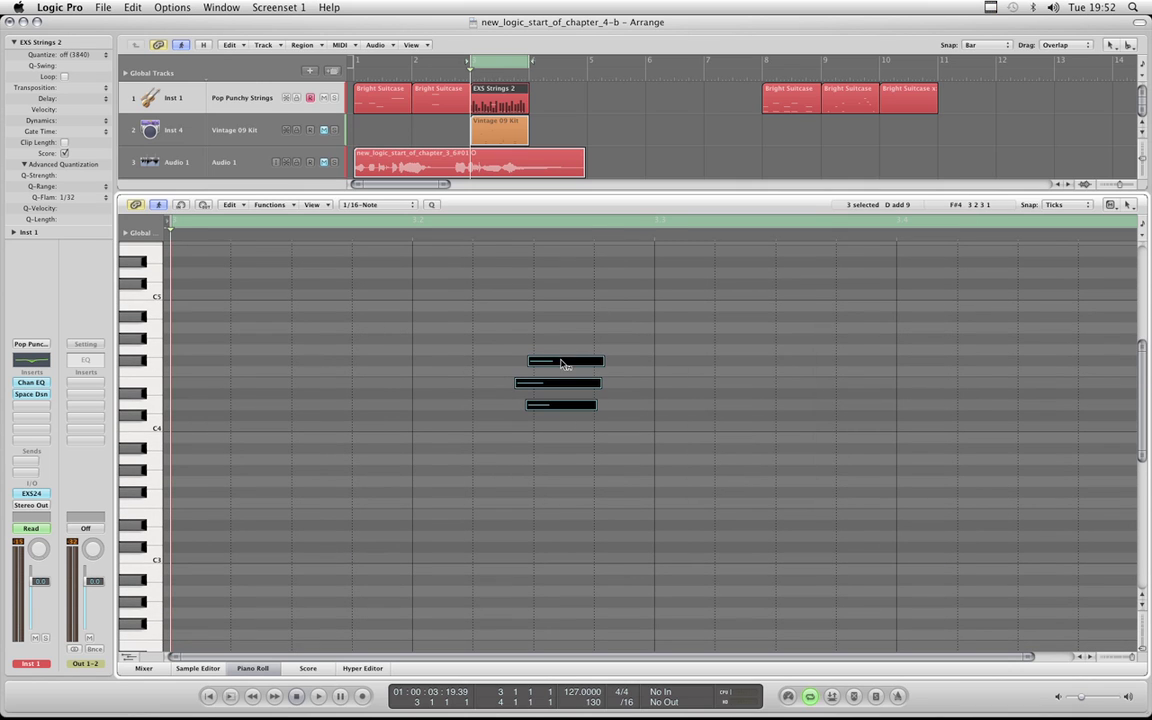
{"action": "scroll", "coordinate": [413, 284], "scroll_direction": "down", "scroll_amount": 2}
{"action": "scroll", "coordinate": [411, 288], "scroll_direction": "up", "scroll_amount": 1}
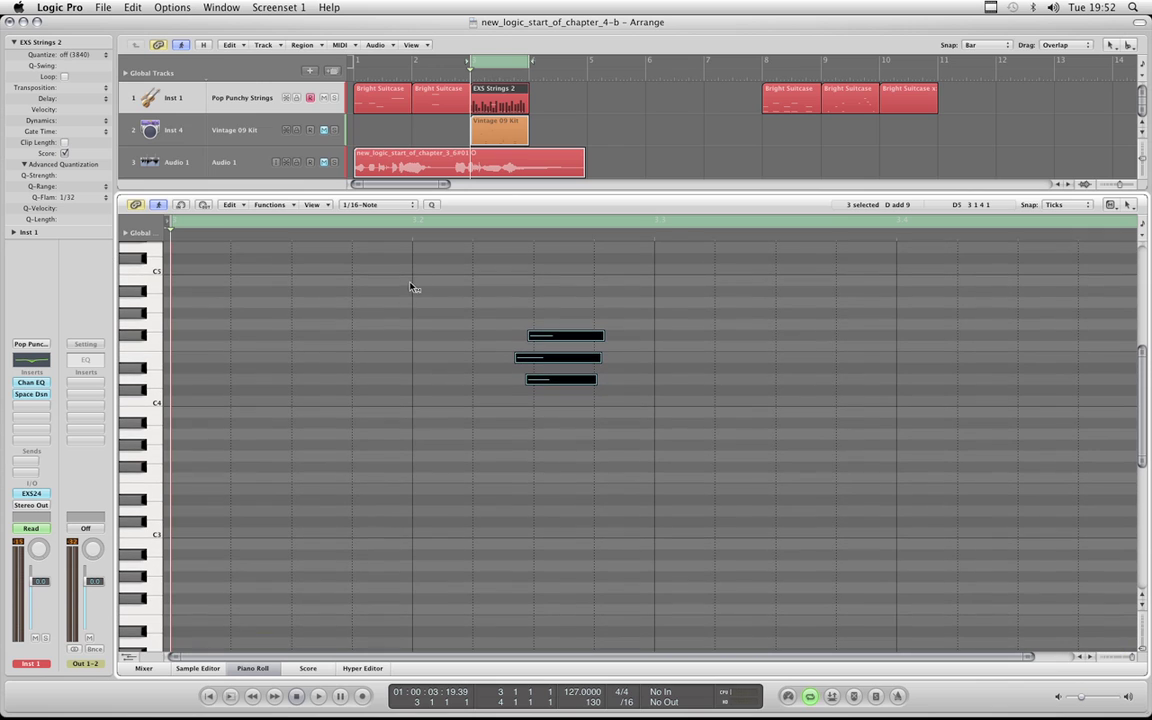
Quantize the three selected chord notes to 1/16-Note with the region's Q-Flam at 1/32
{"action": "key", "text": "Escape"}
{"action": "left_click", "coordinate": [340, 300]}
{"action": "left_click", "coordinate": [97, 197]}
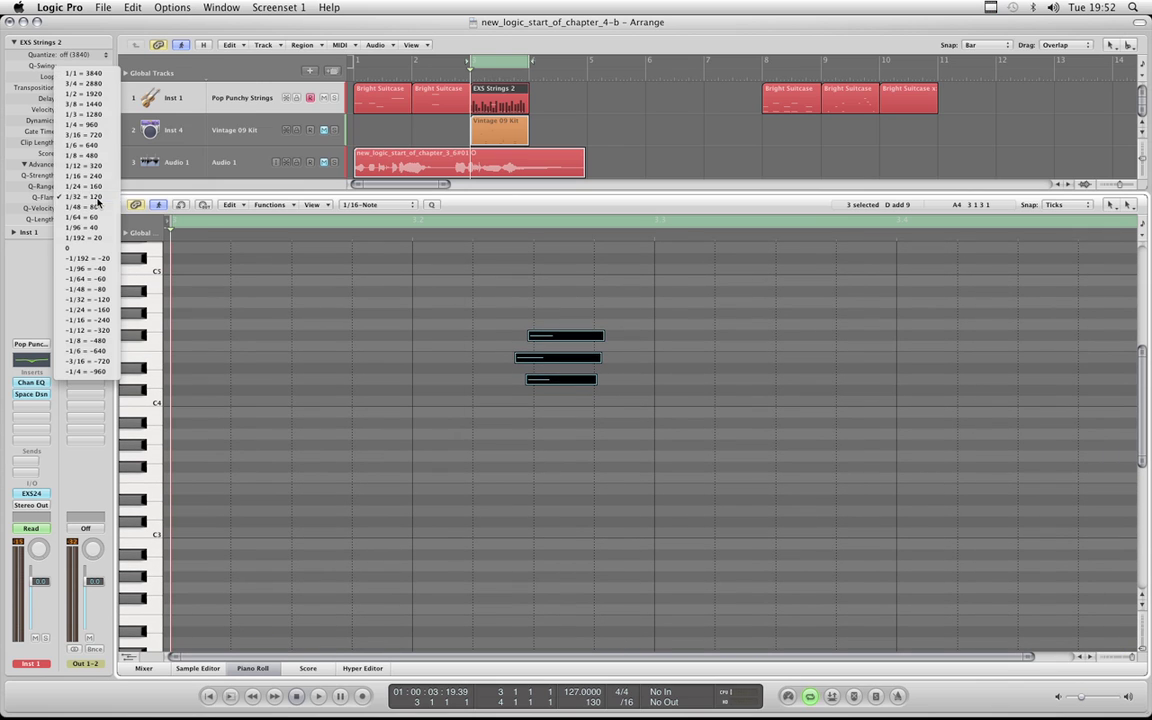
{"action": "left_click", "coordinate": [97, 197]}
{"action": "left_click_drag", "start_coordinate": [504, 320], "coordinate": [569, 408]}
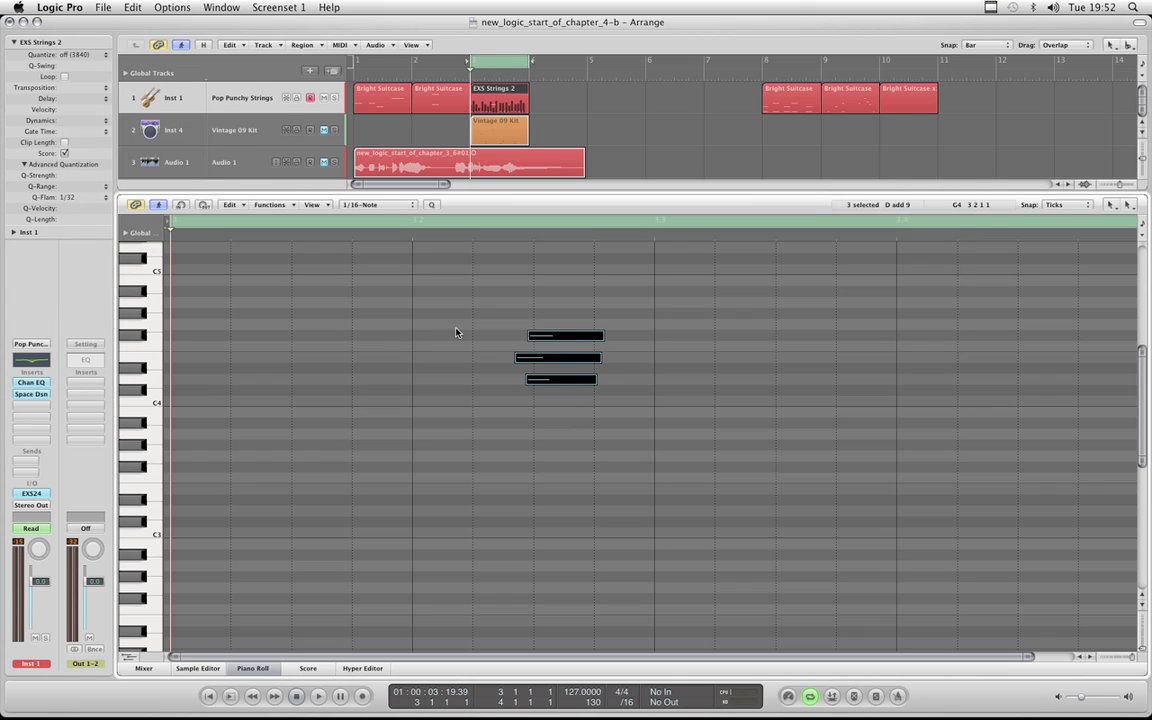
{"action": "left_click", "coordinate": [431, 205]}
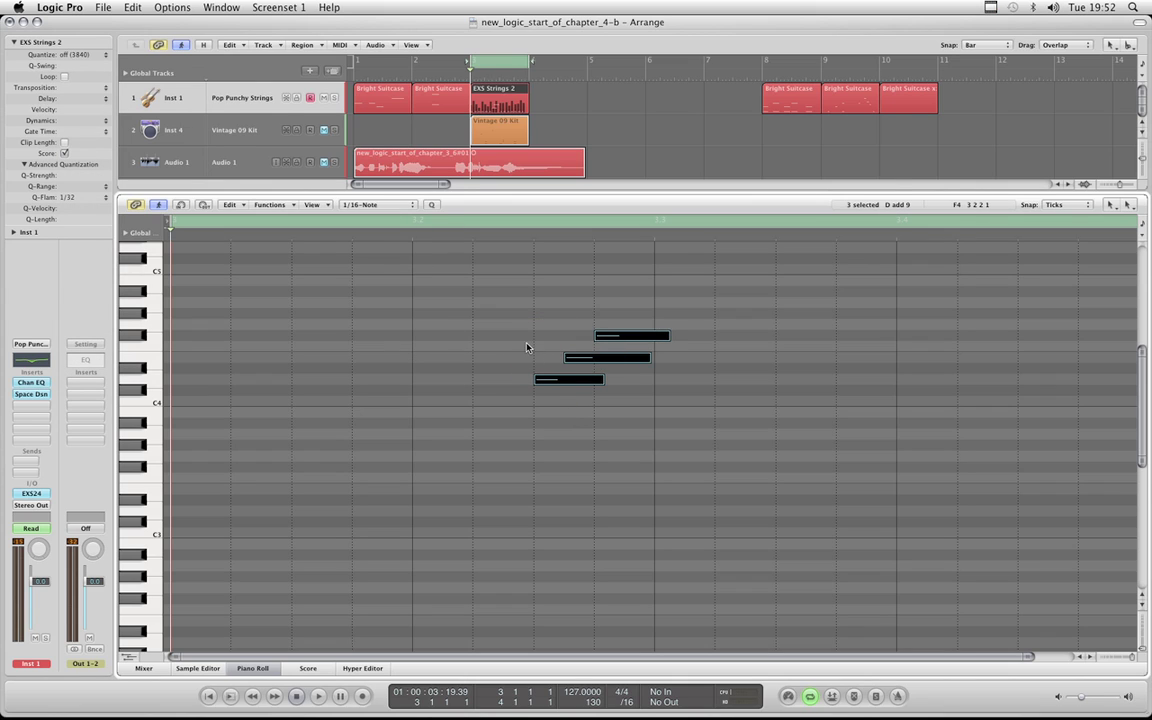
Display the grid in /32 divisions and check the start position of each flammed chord note from lowest to highest
{"action": "left_click", "coordinate": [504, 373]}
{"action": "left_click", "coordinate": [540, 379]}
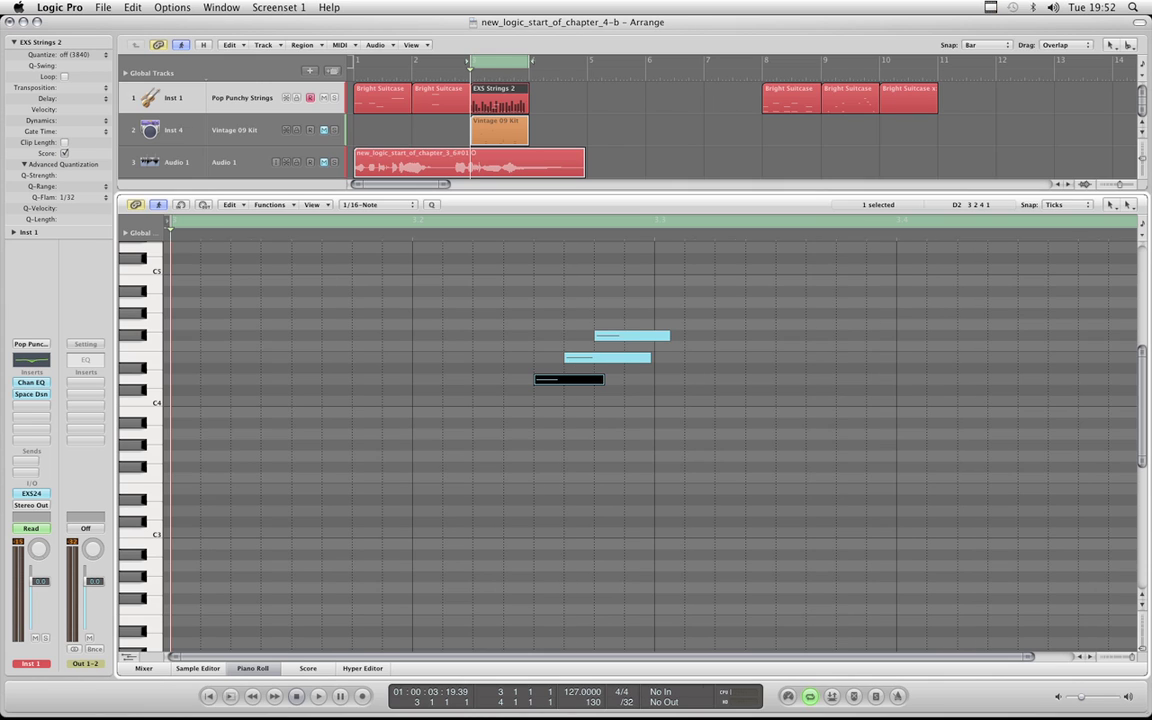
{"action": "left_click", "coordinate": [572, 358]}
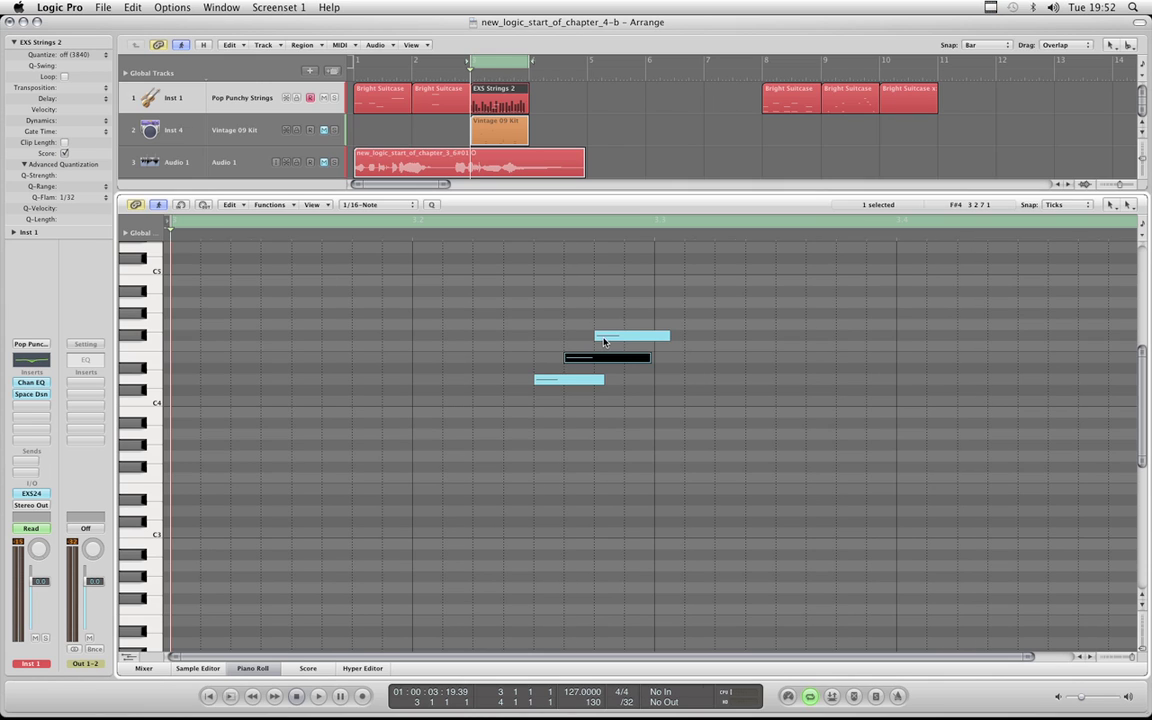
{"action": "left_click", "coordinate": [604, 337]}
{"action": "left_click", "coordinate": [575, 356]}
{"action": "left_click", "coordinate": [605, 335]}
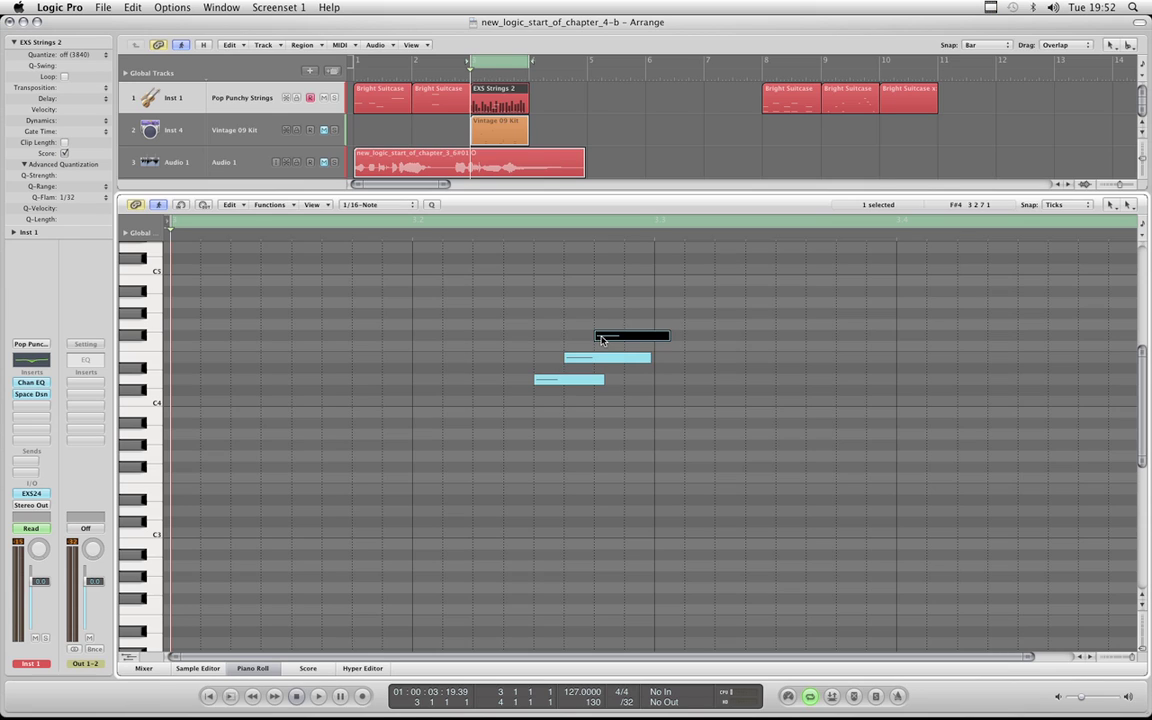
Check the Q-Flam setting, reselect all three chord notes and undo their 1/32 flam quantize
{"action": "left_click", "coordinate": [100, 199]}
{"action": "left_click", "coordinate": [100, 197]}
{"action": "left_click_drag", "start_coordinate": [528, 395], "coordinate": [638, 320]}
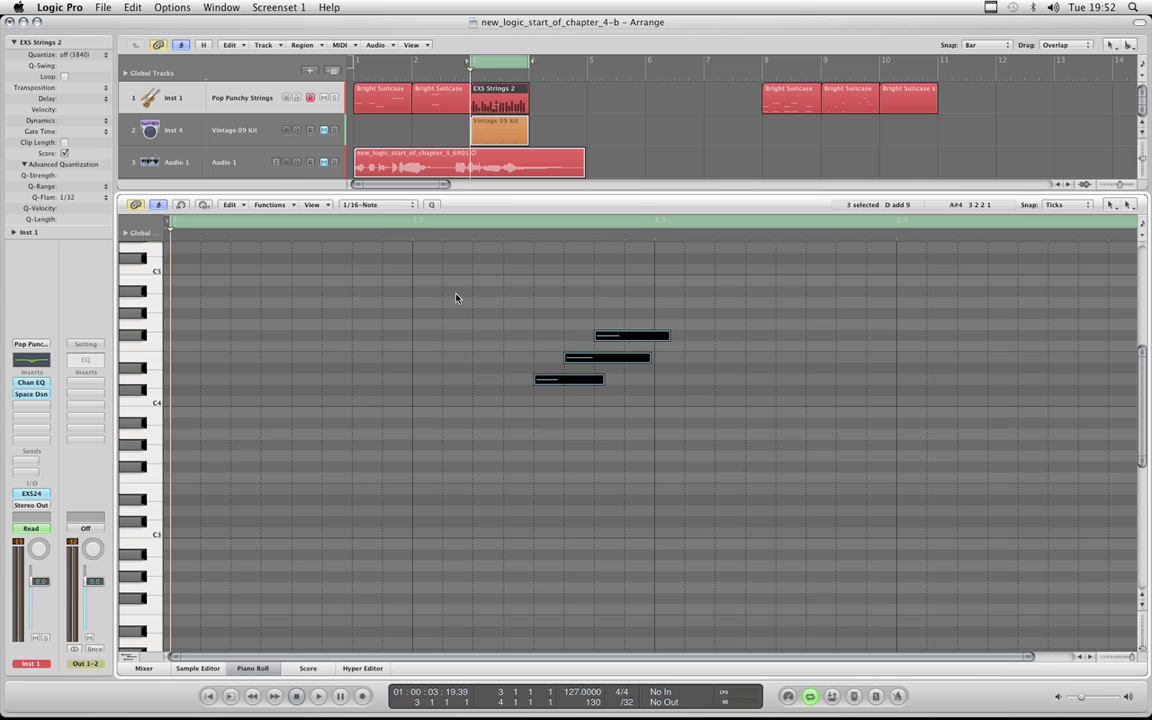
{"action": "key", "text": "q"}
Set the region's Q-Flam to -1/32 and quantize the three chord notes to 1/16-Note
{"action": "left_click", "coordinate": [101, 198]}
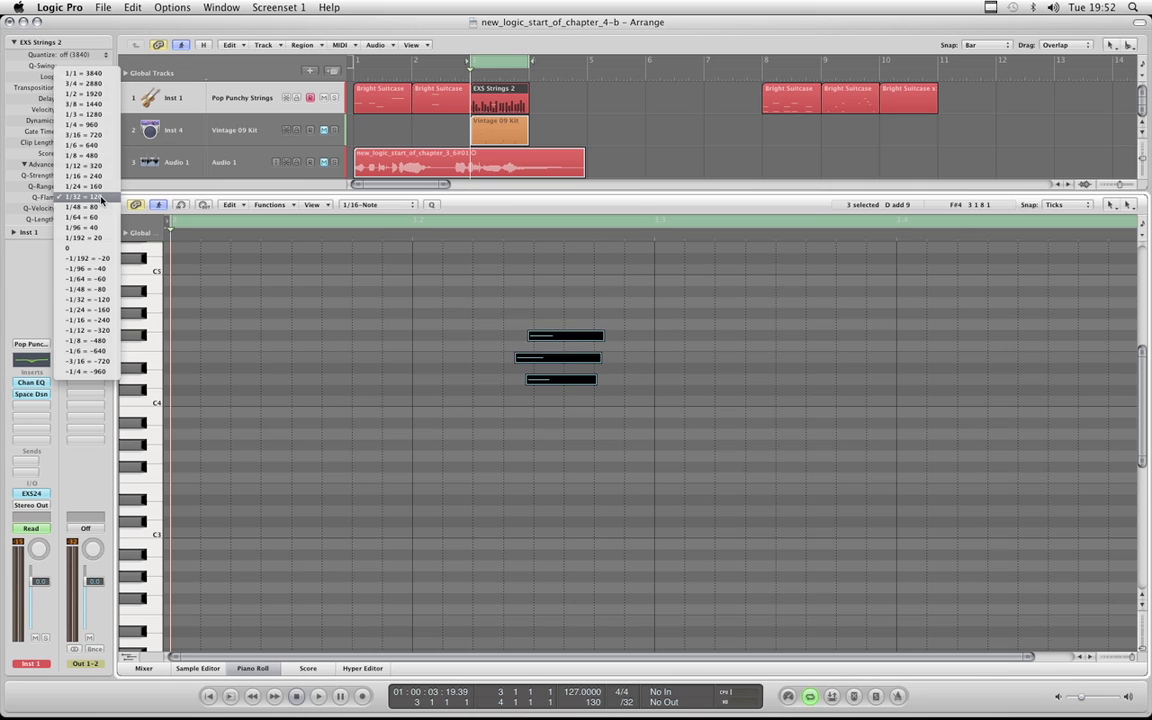
{"action": "left_click", "coordinate": [503, 335]}
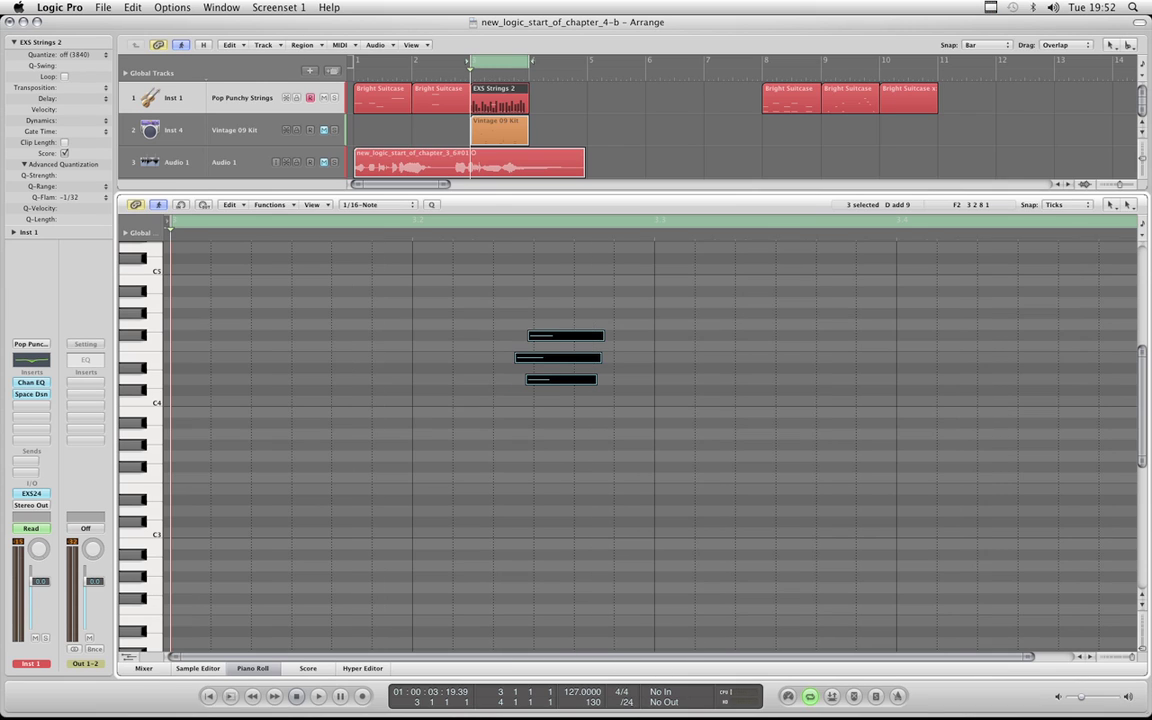
{"action": "left_click", "coordinate": [432, 205]}
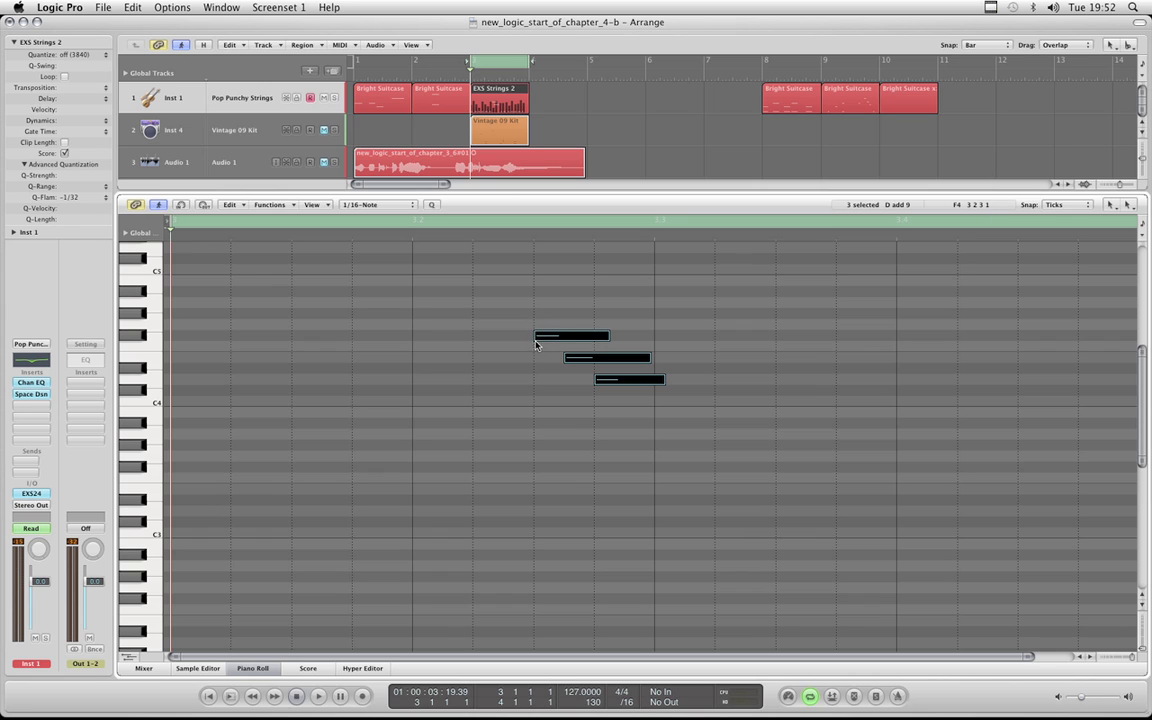
Display the grid in /32 divisions and check how the chord notes are spaced under the negative flam
{"action": "left_click_drag", "start_coordinate": [633, 704], "coordinate": [633, 698]}
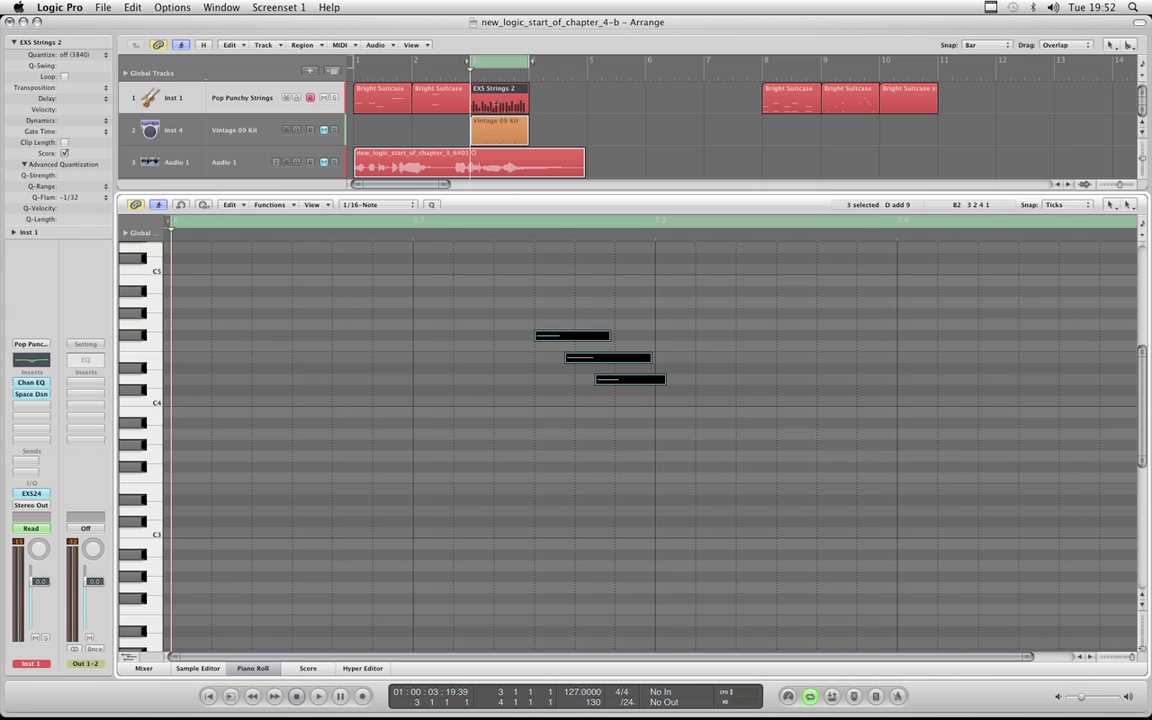
{"action": "left_click", "coordinate": [568, 375]}
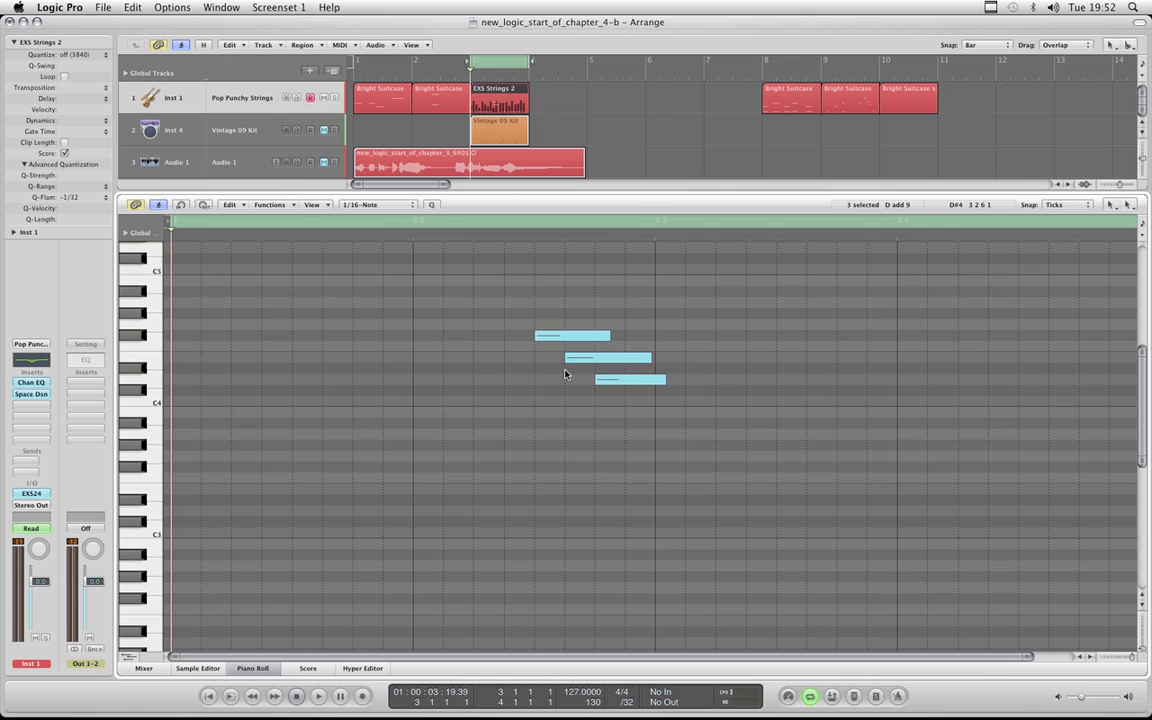
{"action": "left_click", "coordinate": [571, 359]}
{"action": "left_click", "coordinate": [620, 380]}
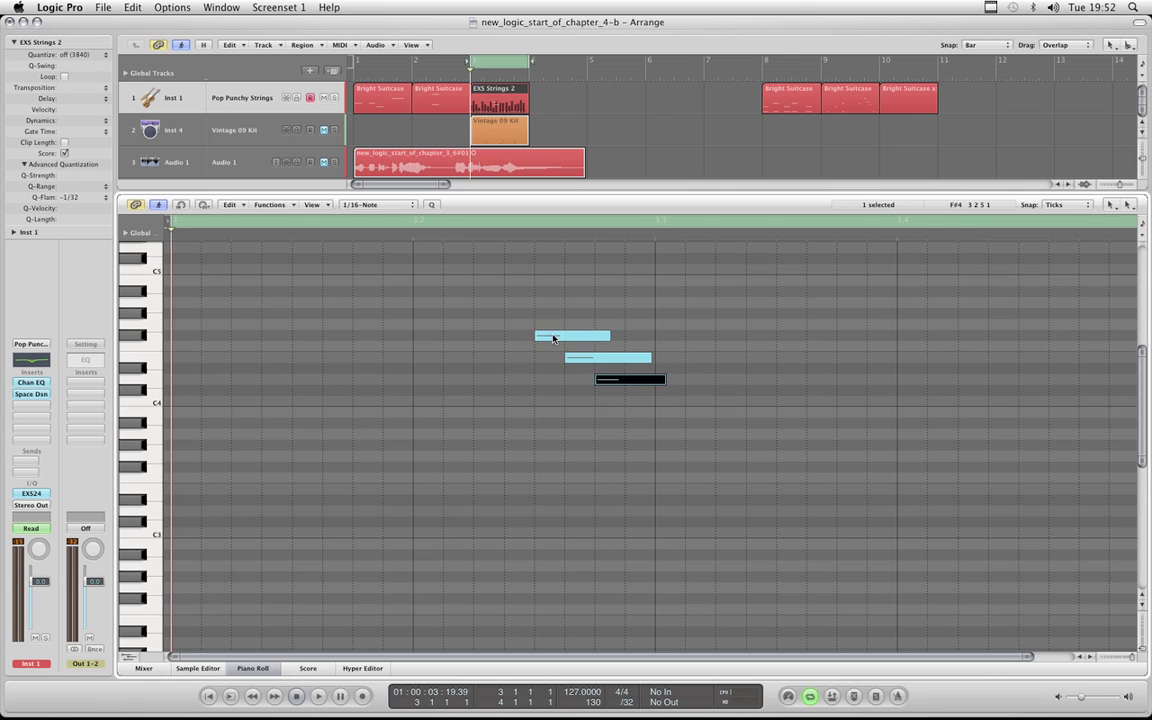
{"action": "left_click", "coordinate": [556, 336]}
{"action": "left_click", "coordinate": [580, 360]}
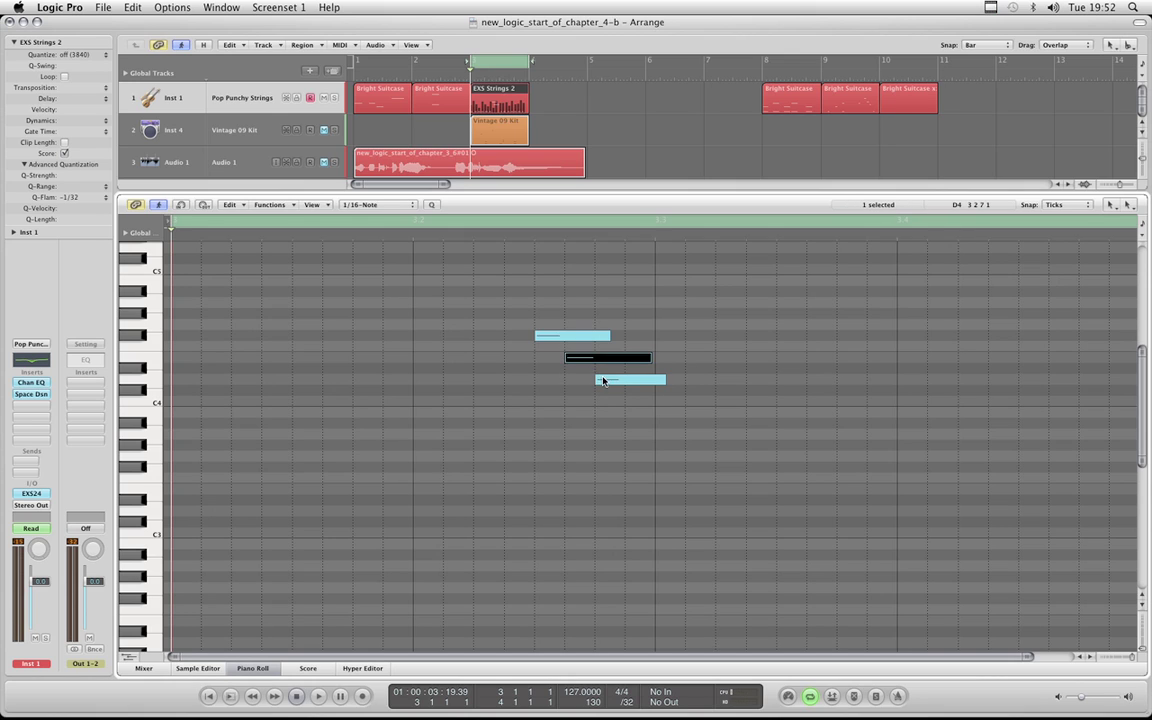
{"action": "left_click", "coordinate": [604, 380]}
Check the Q-Flam setting, reselect all three chord notes and undo their -1/32 flam quantize
{"action": "left_click", "coordinate": [97, 197]}
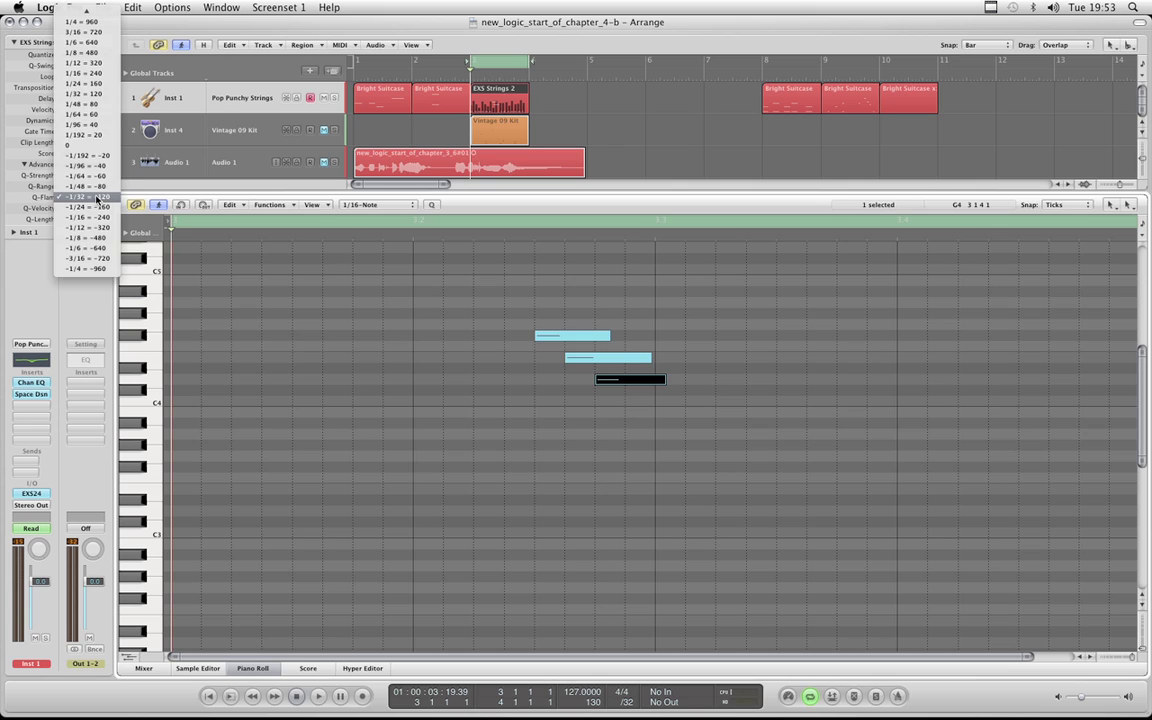
{"action": "left_click", "coordinate": [97, 197]}
{"action": "left_click_drag", "start_coordinate": [548, 312], "coordinate": [620, 425]}
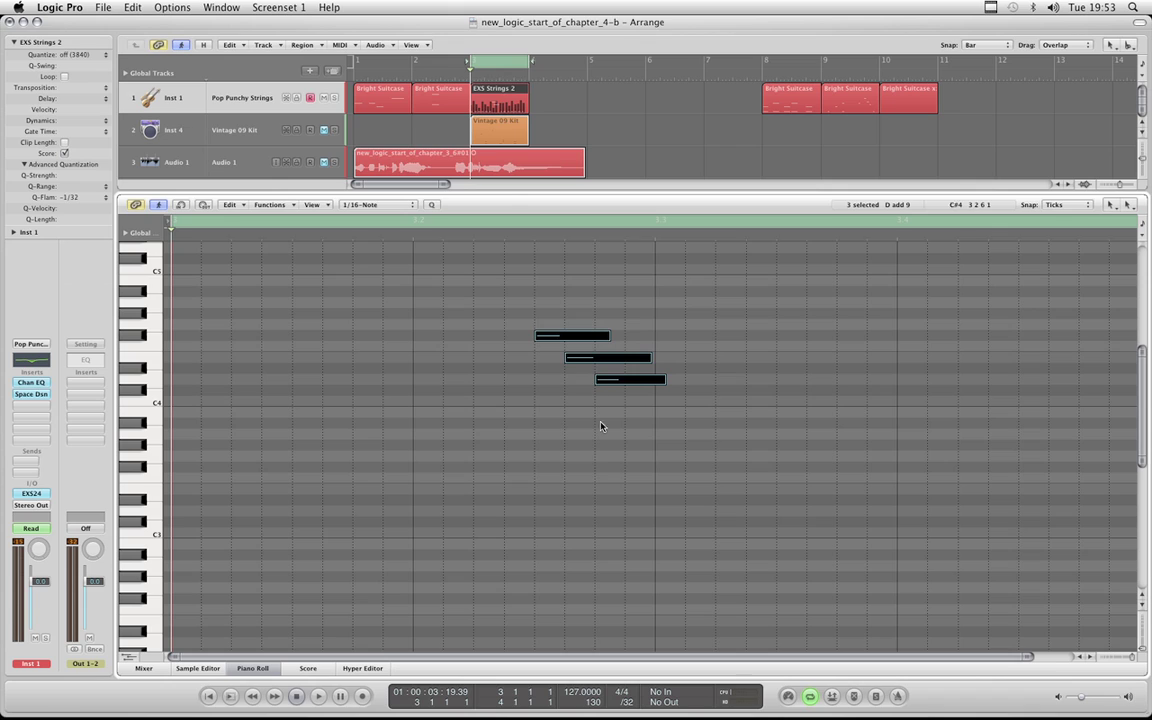
{"action": "key", "text": "super+z"}
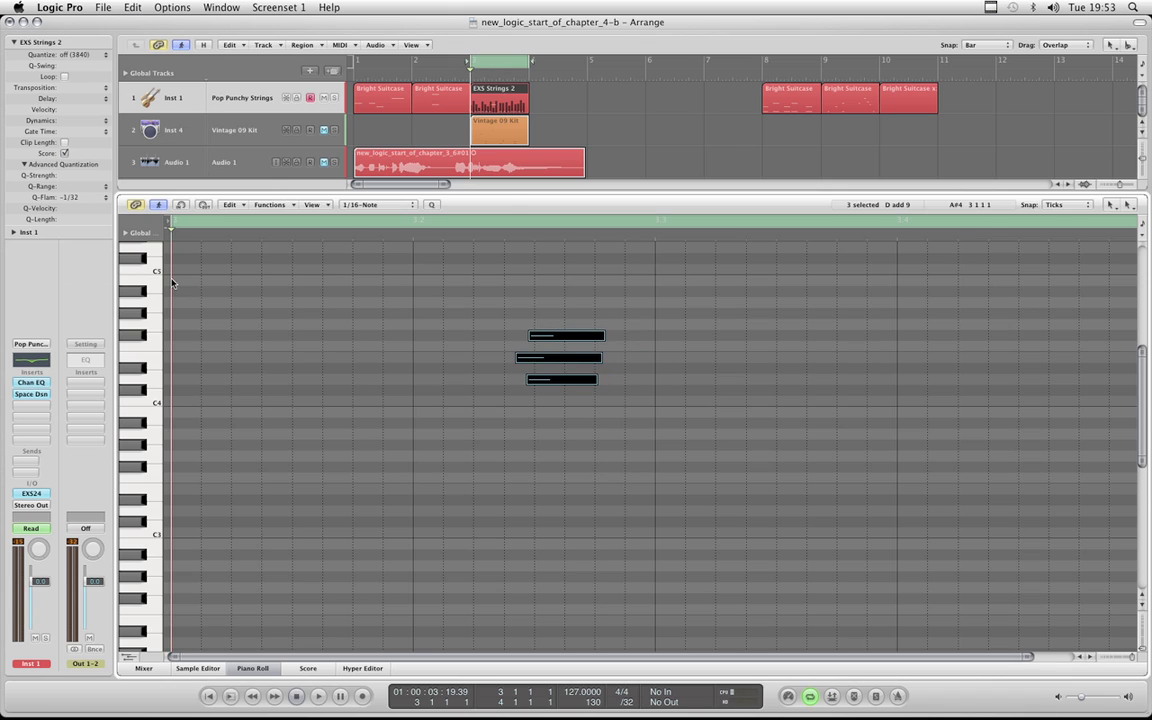
Try quantizing the three chord notes with Q-Flam set to 1/96, and undo the quantize
{"action": "left_click", "coordinate": [106, 199]}
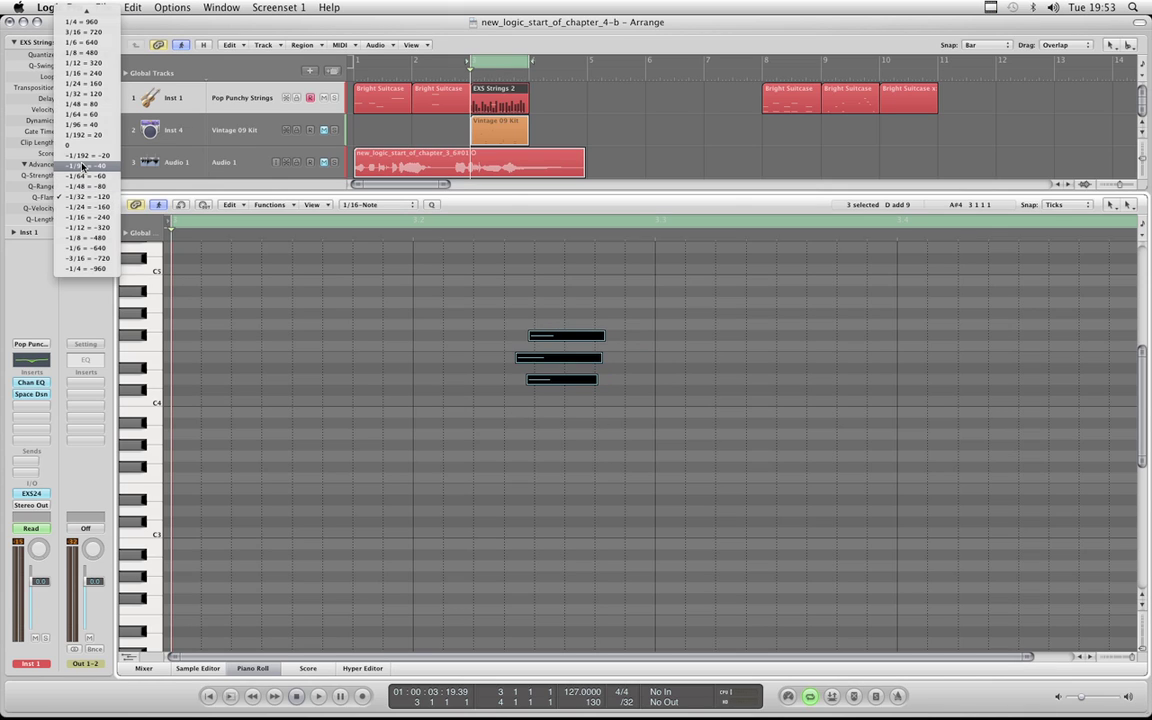
{"action": "left_click", "coordinate": [82, 124]}
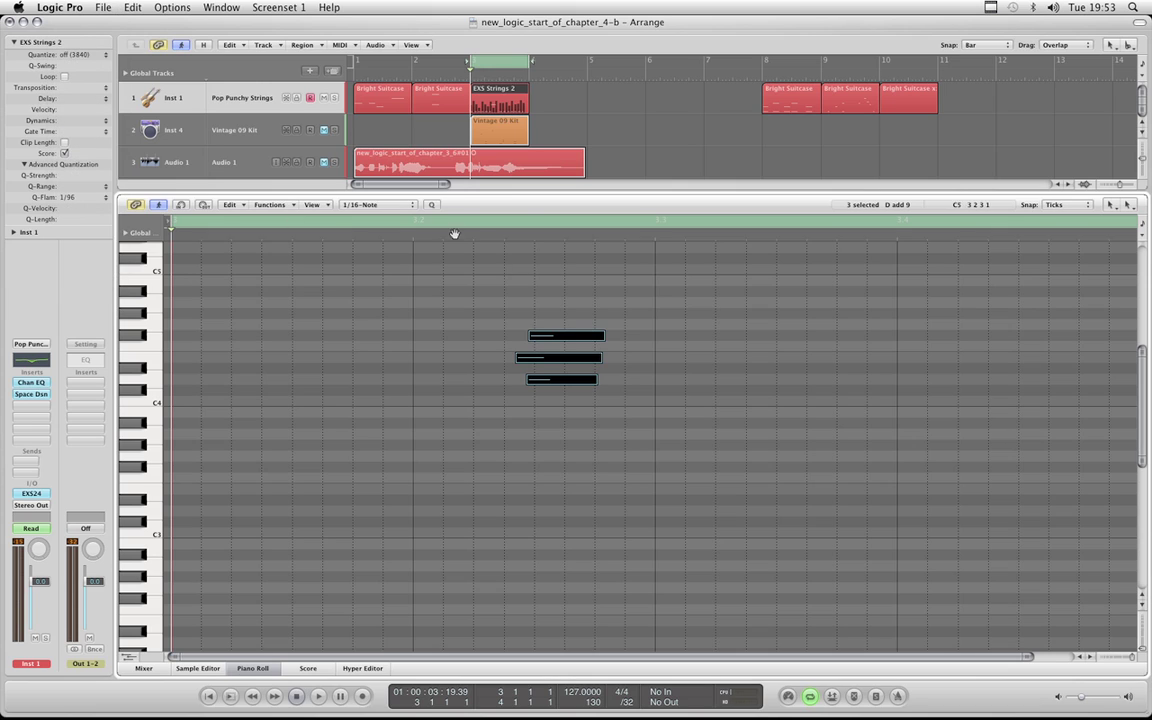
{"action": "left_click", "coordinate": [432, 205]}
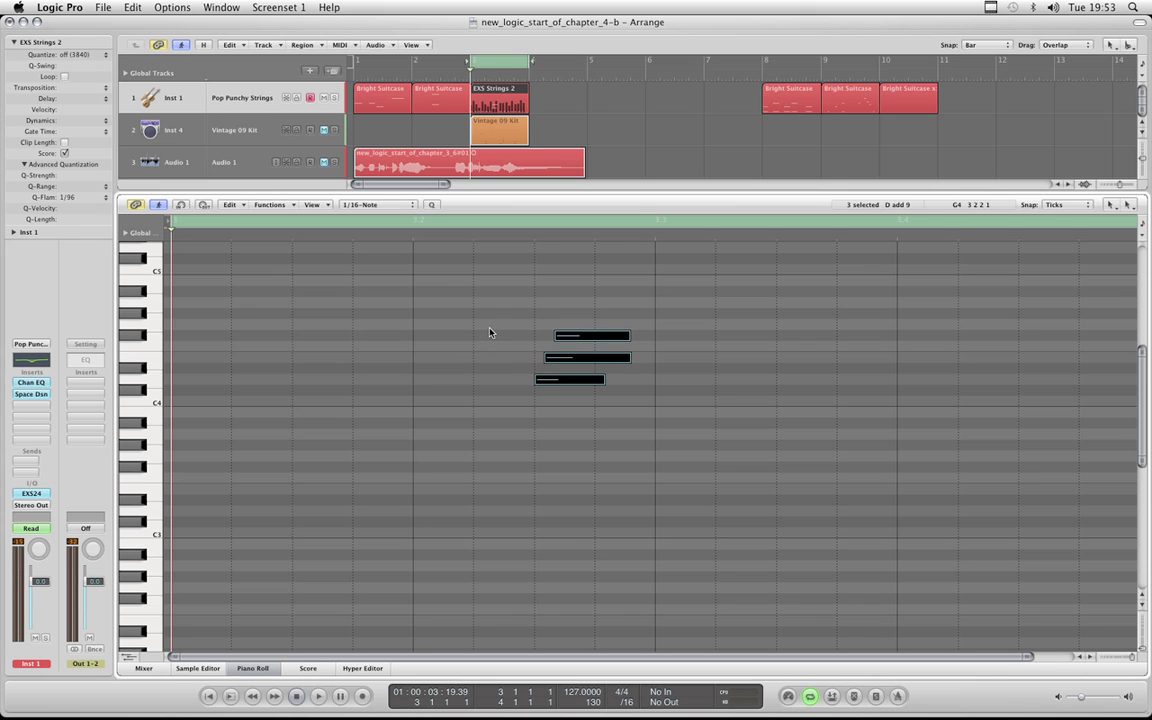
{"action": "key", "text": "super+z"}
Try quantizing the three chord notes with Q-Flam set to -1/96, and undo the quantize
{"action": "left_click", "coordinate": [103, 199]}
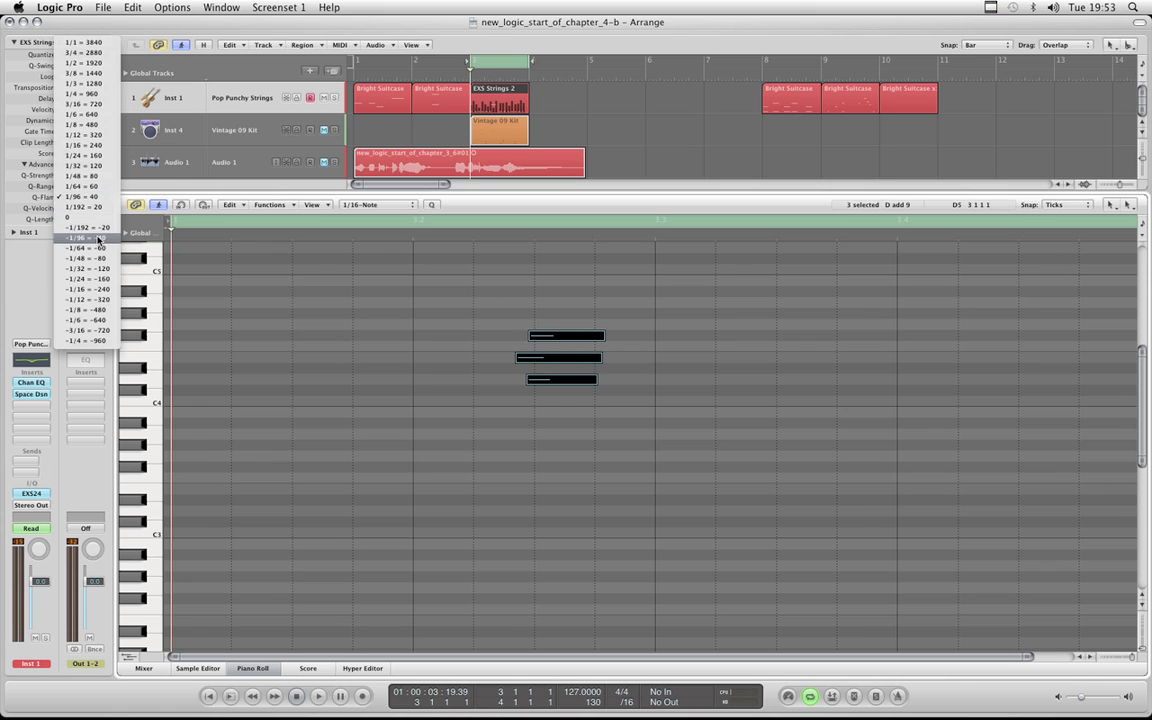
{"action": "left_click", "coordinate": [408, 216]}
{"action": "left_click", "coordinate": [431, 205]}
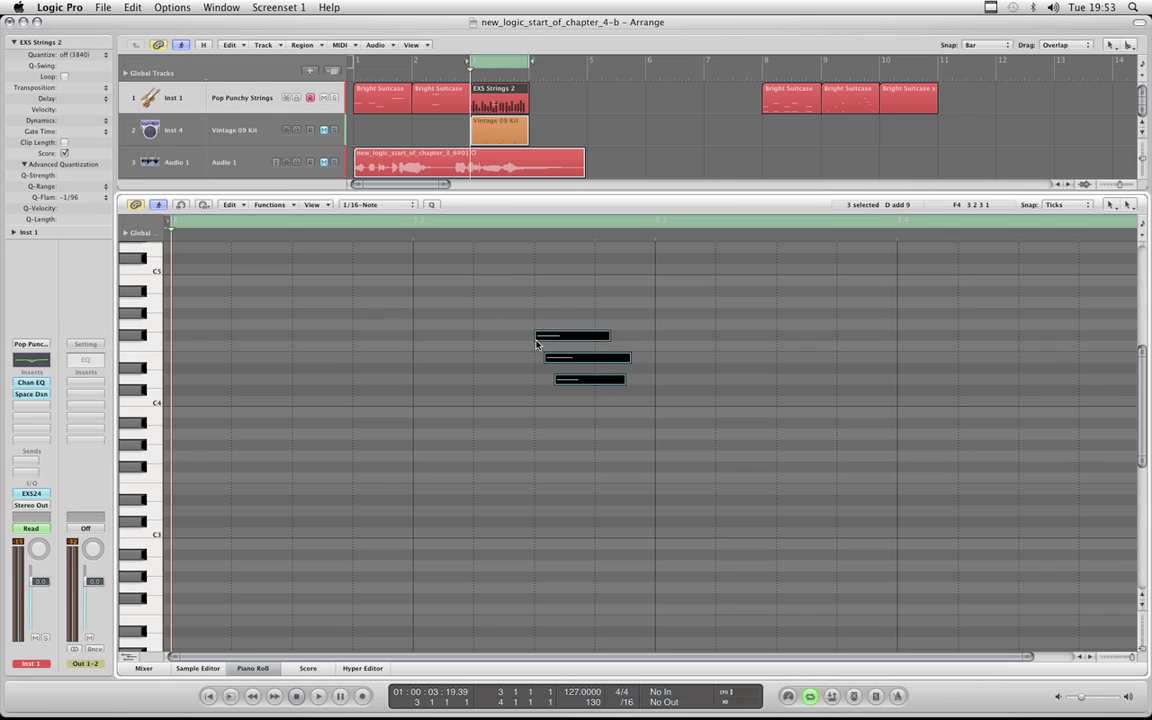
{"action": "key", "text": "super+z"}
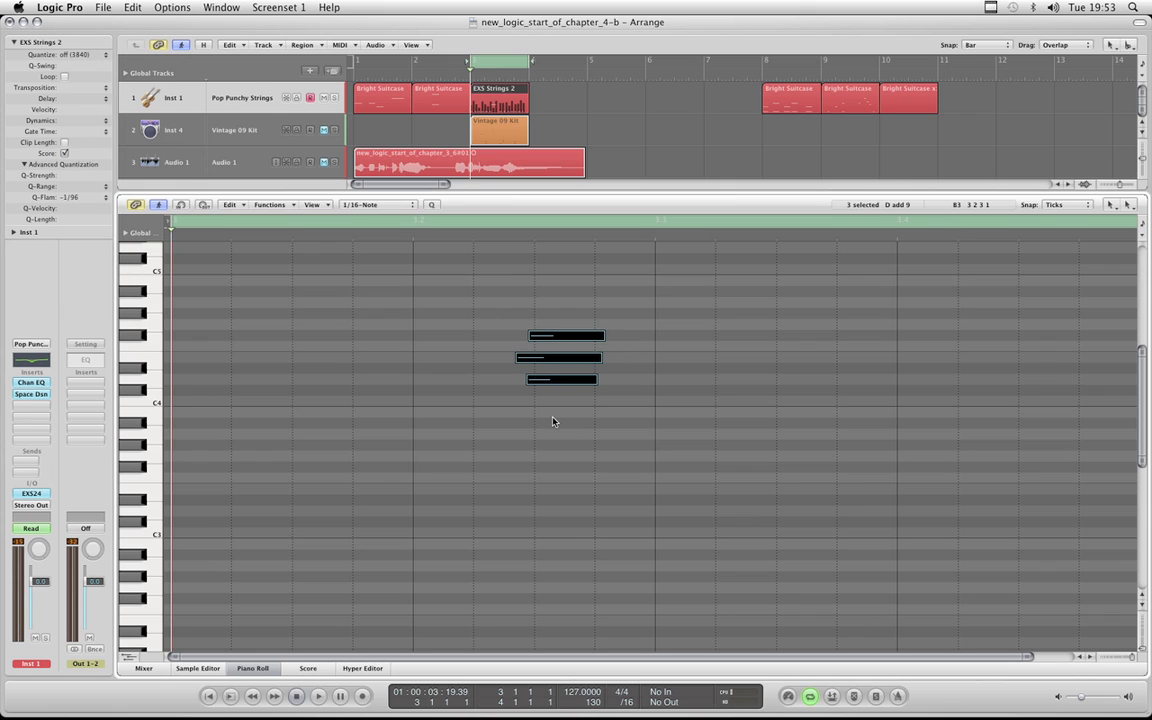
Set the region's Q-Flam to 1/16 and quantize the three chord notes to 1/16-Note
{"action": "left_click", "coordinate": [105, 199]}
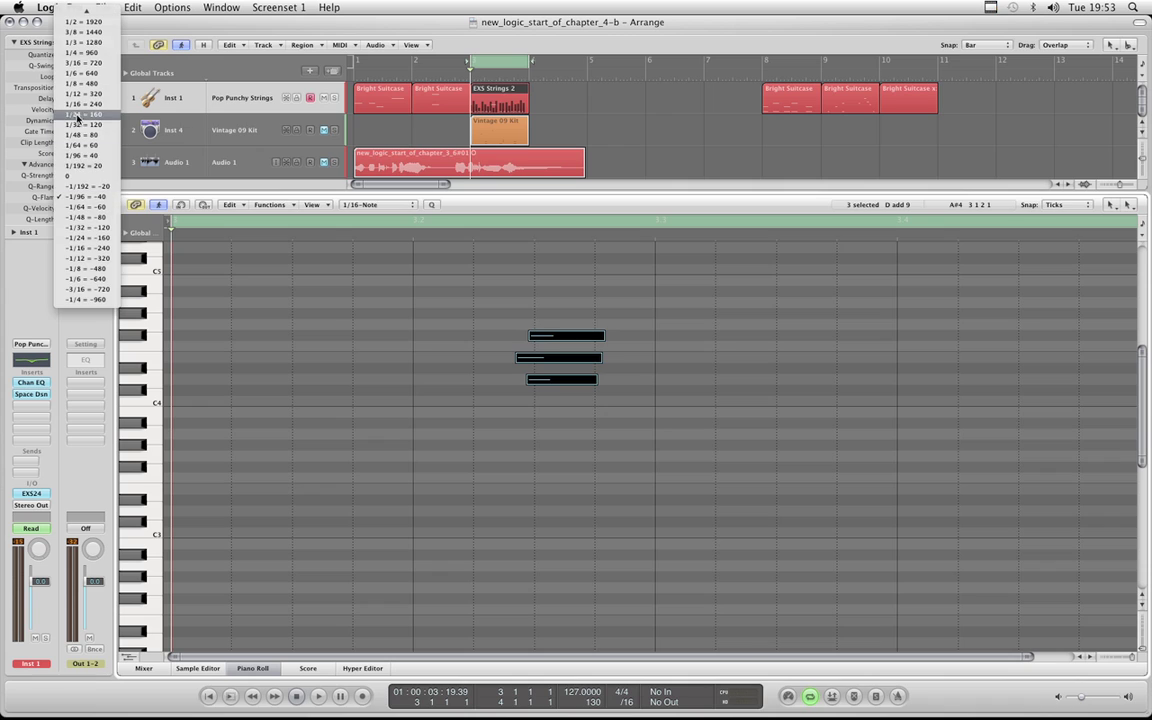
{"action": "left_click", "coordinate": [513, 338]}
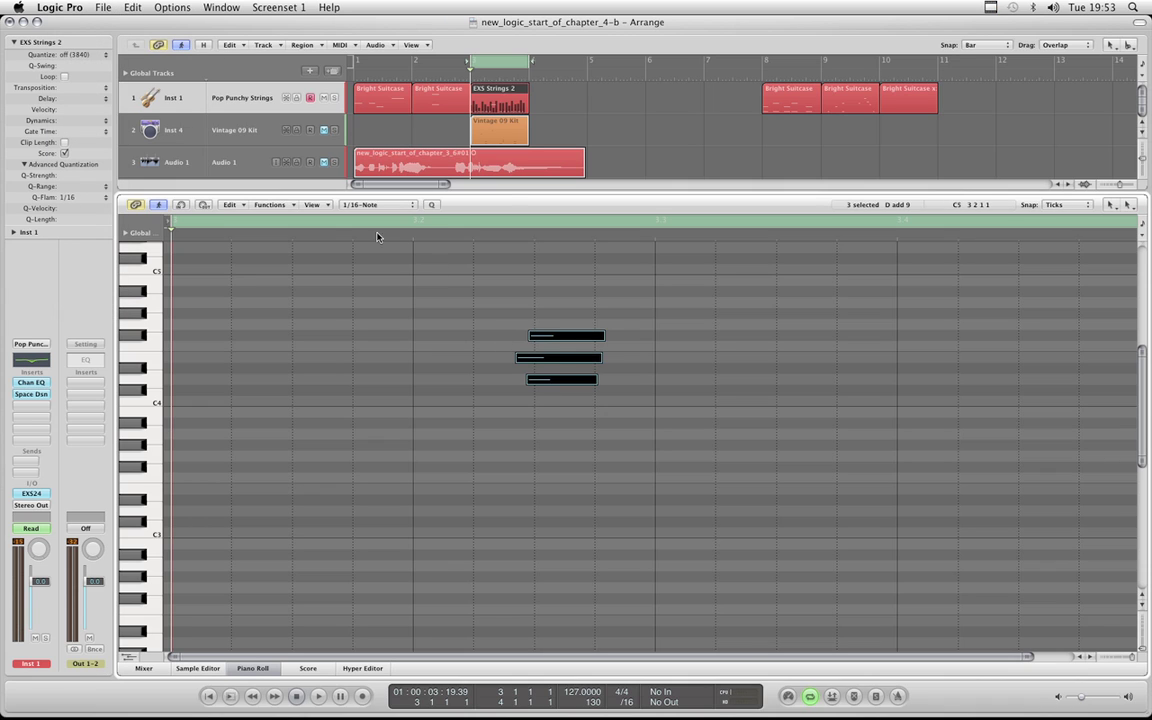
{"action": "left_click", "coordinate": [431, 206]}
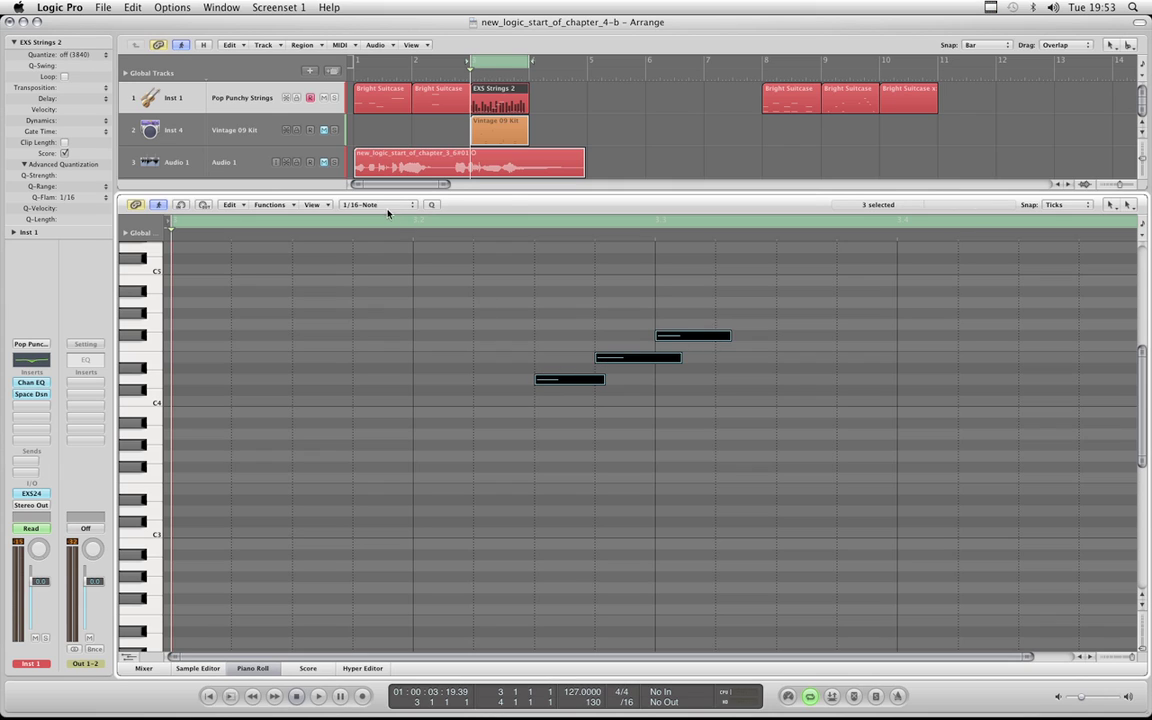
{"action": "left_click", "coordinate": [97, 198]}
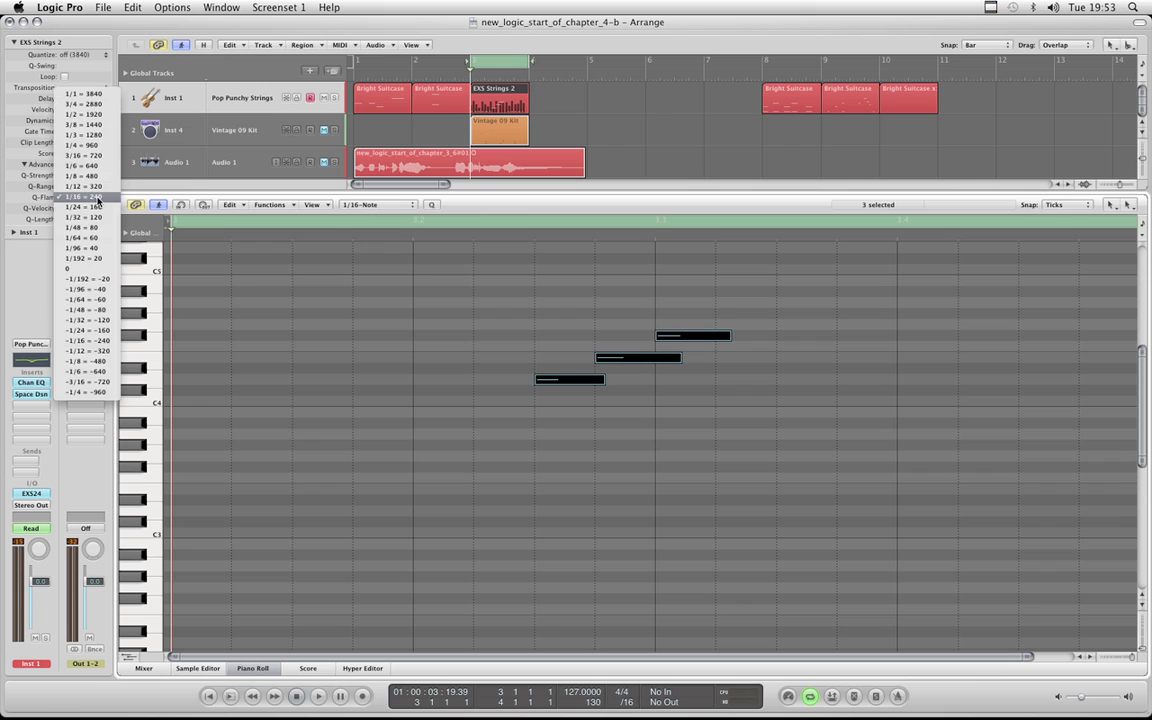
{"action": "left_click", "coordinate": [387, 206]}
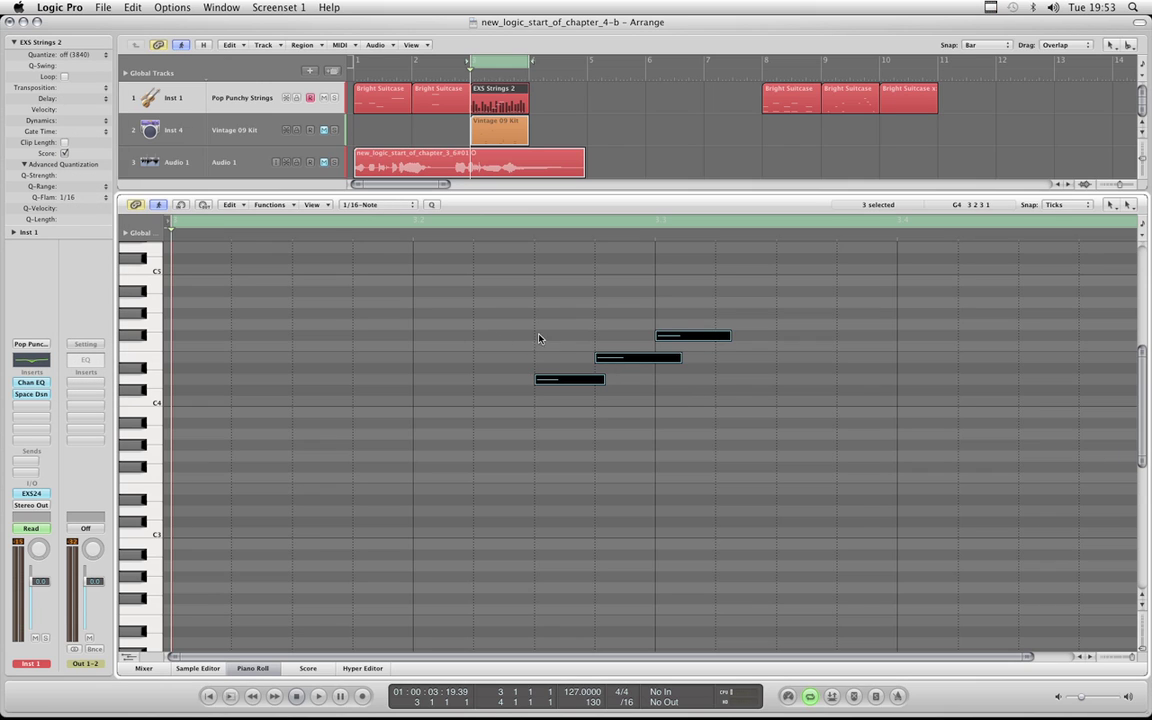
Look over the spread chord and undo its 1/16 flam quantize
{"action": "scroll", "coordinate": [600, 340], "scroll_direction": "up", "scroll_amount": 1}
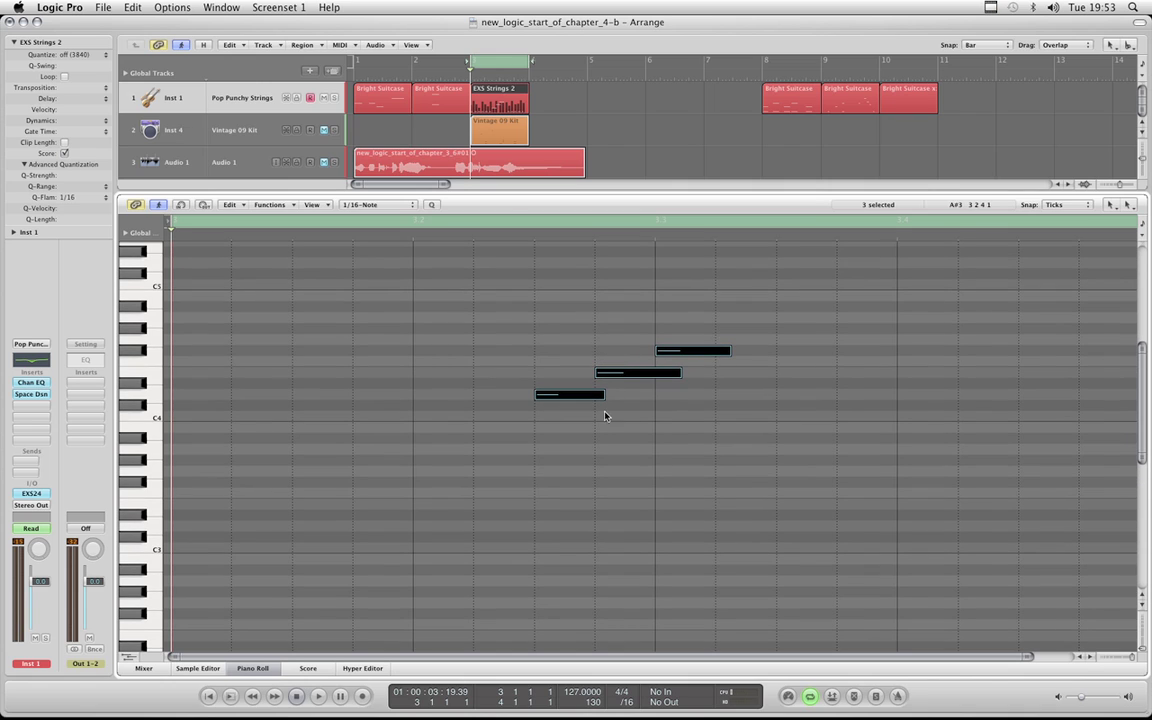
{"action": "scroll", "coordinate": [597, 412], "scroll_direction": "down", "scroll_amount": 1}
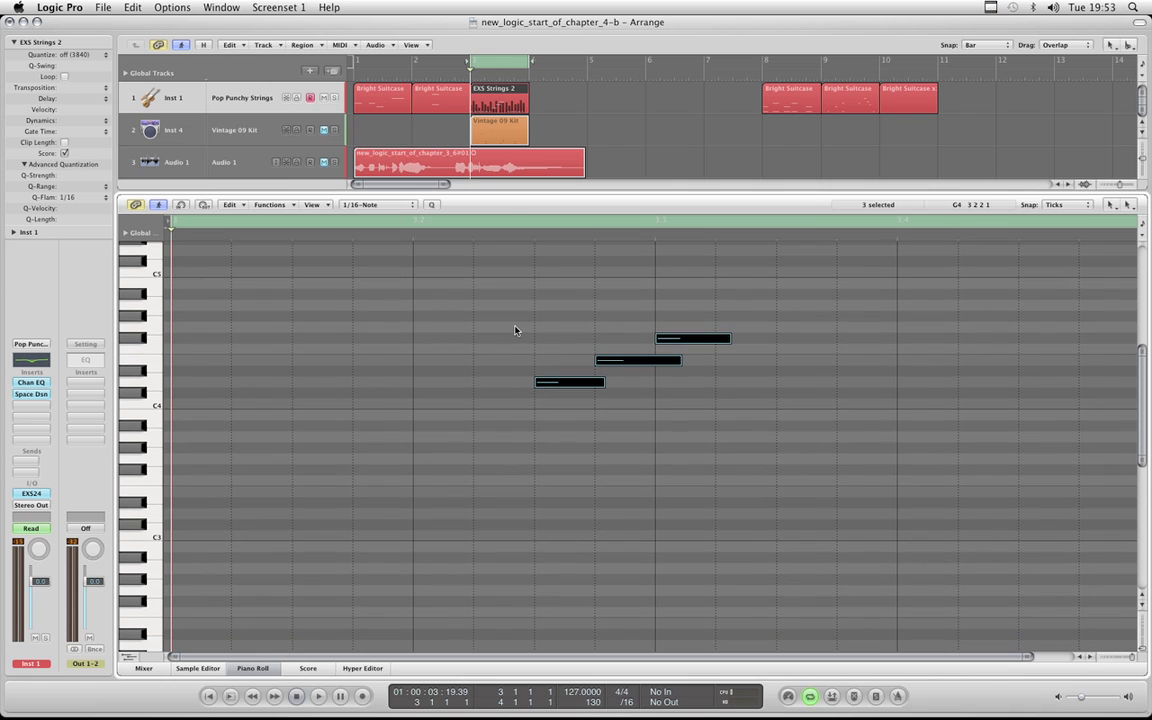
{"action": "key", "text": "super+z"}
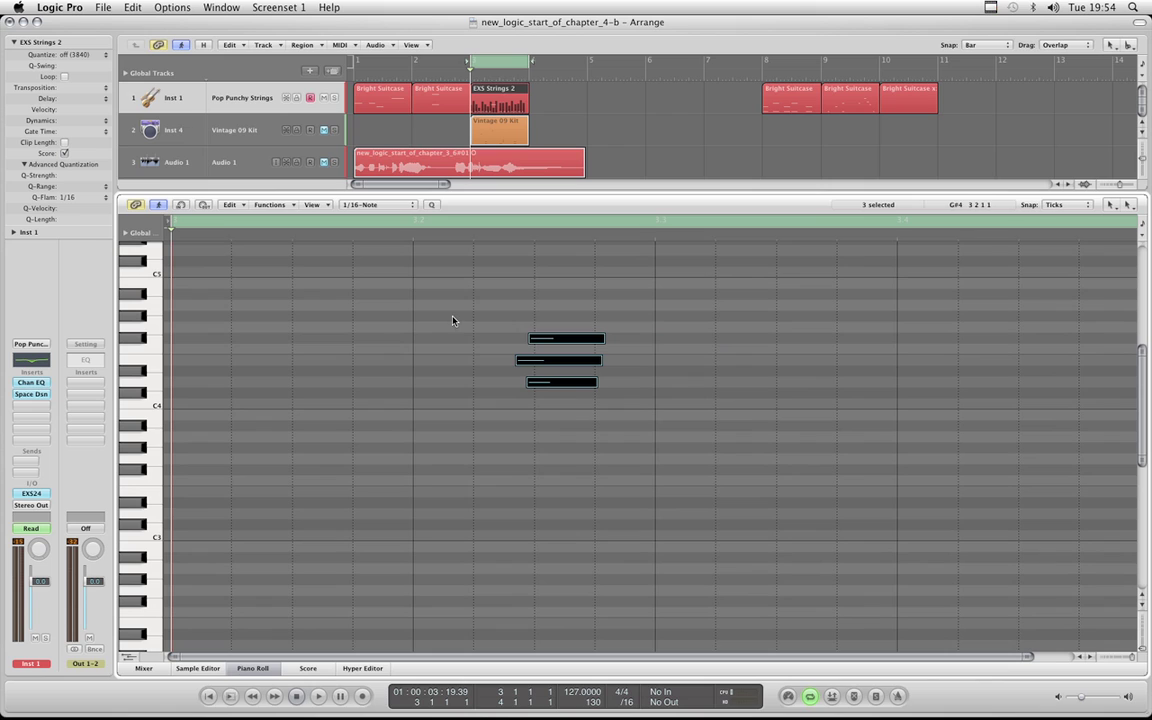
Switch the Piano Roll to the Pointer Tool and deselect the three chord notes
{"action": "key", "text": "Escape"}
{"action": "left_click", "coordinate": [488, 405]}
{"action": "key", "text": "Escape"}
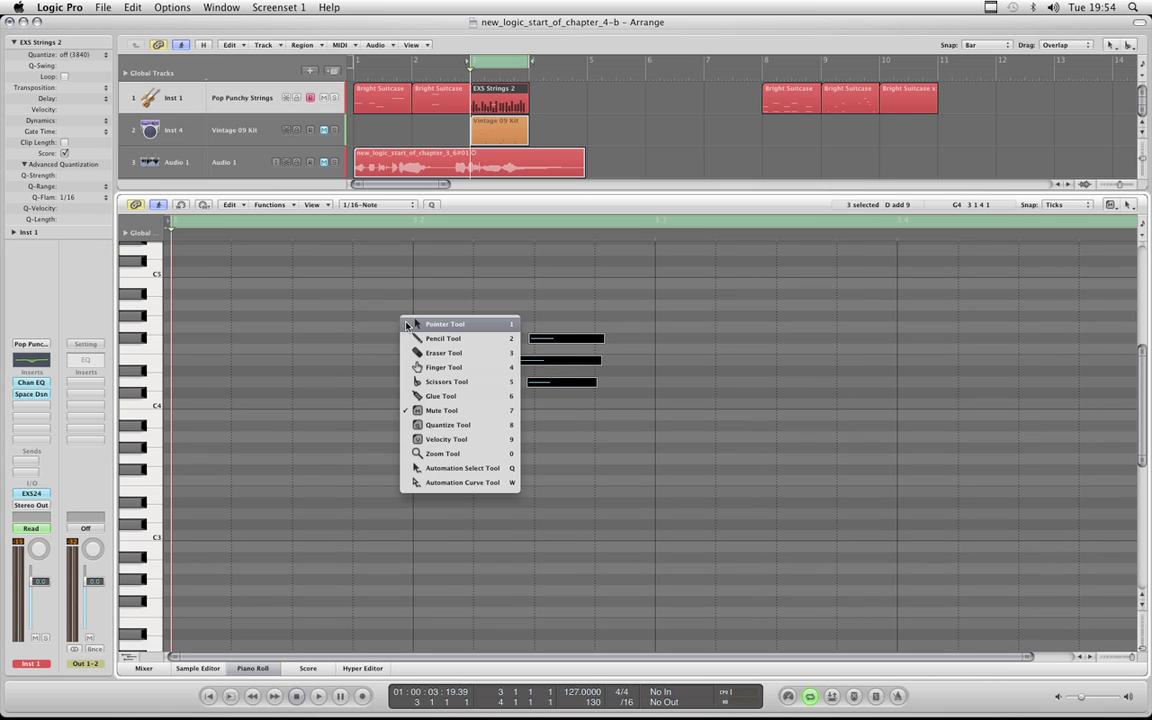
{"action": "left_click", "coordinate": [406, 323]}
{"action": "left_click", "coordinate": [379, 301]}
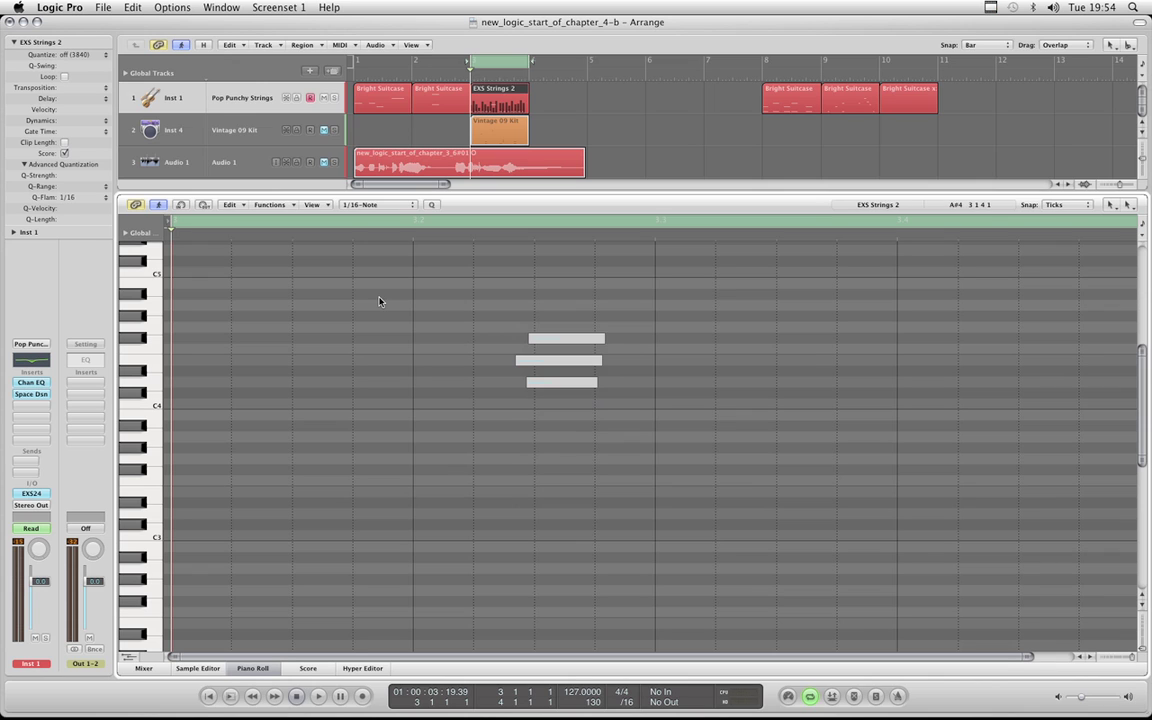
Set the quantization of all notes in the region to off (3840) and reset Q-Flam to 0
{"action": "key", "text": "super+a"}
{"action": "left_click", "coordinate": [375, 204]}
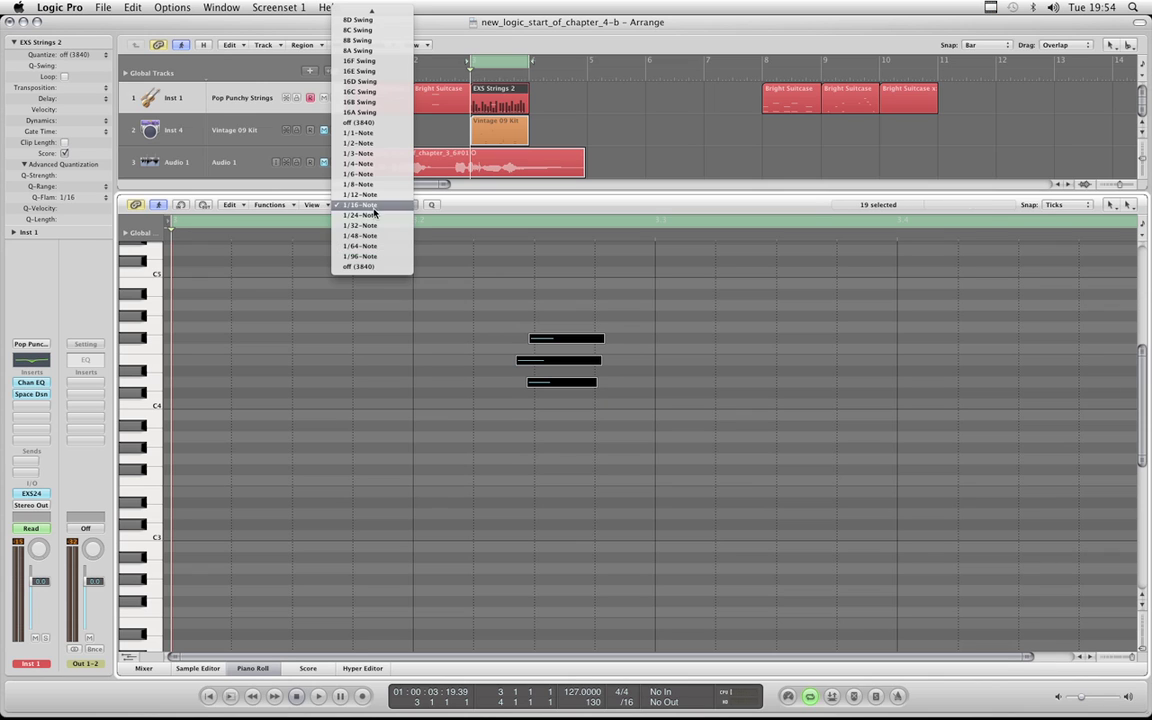
{"action": "left_click", "coordinate": [369, 268]}
{"action": "scroll", "coordinate": [404, 321], "scroll_direction": "down", "scroll_amount": 6}
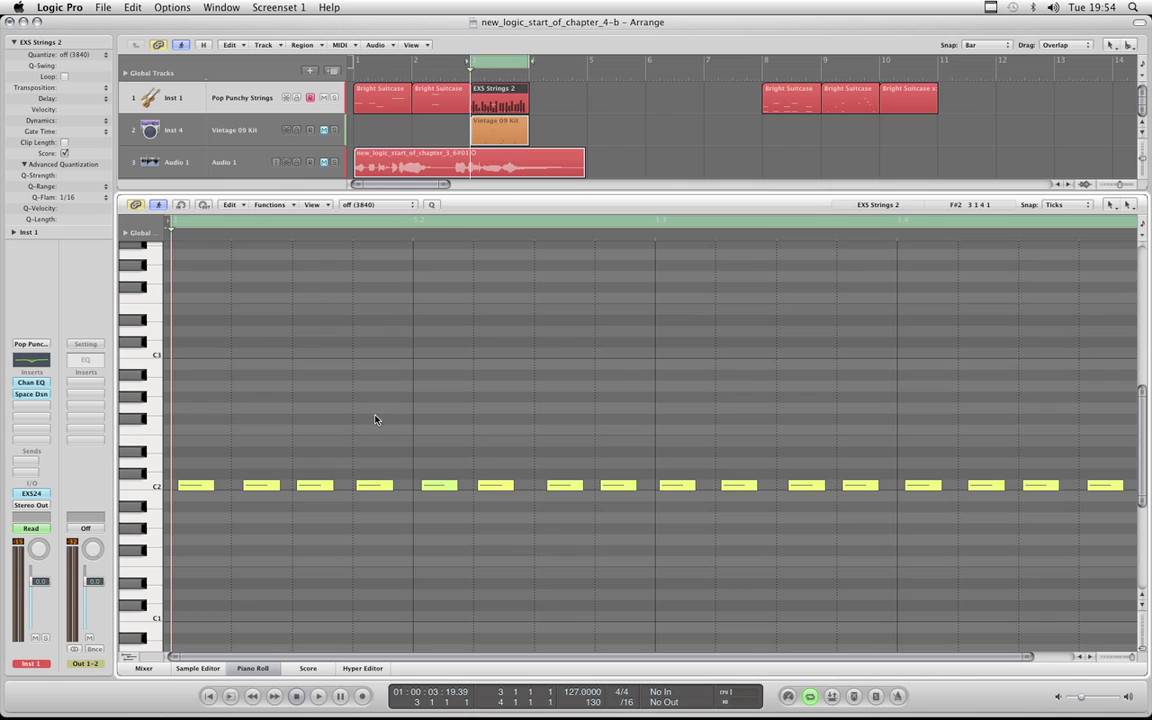
{"action": "left_click", "coordinate": [103, 198]}
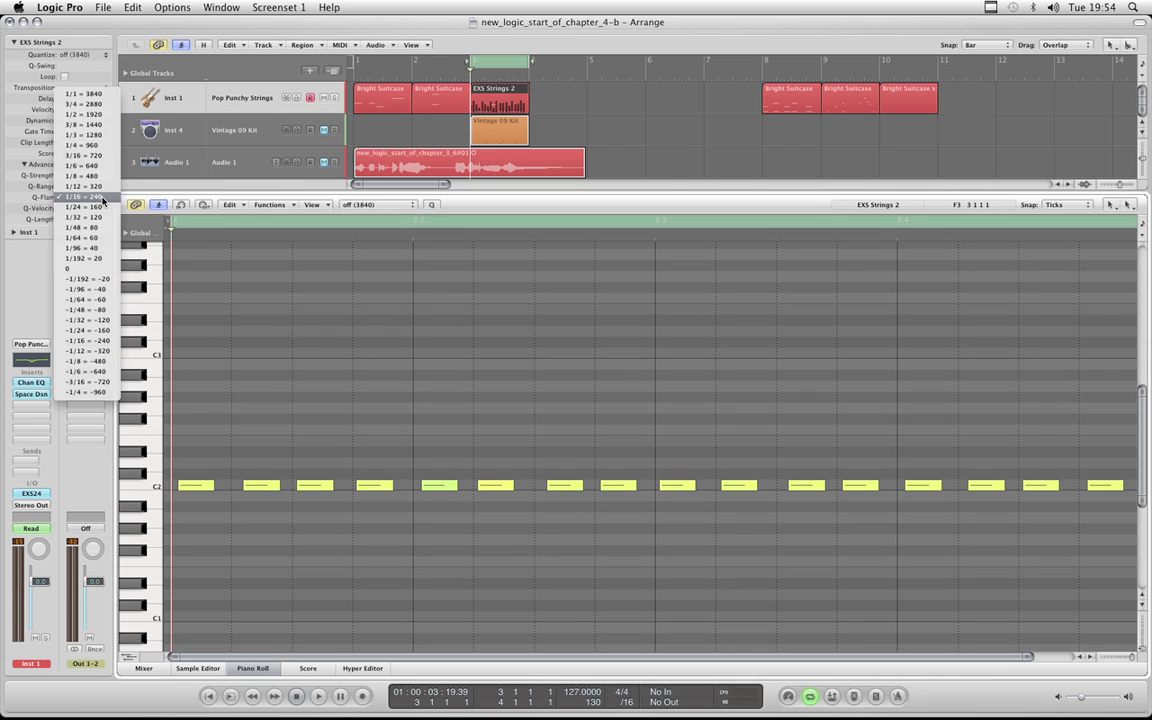
{"action": "left_click", "coordinate": [84, 268]}
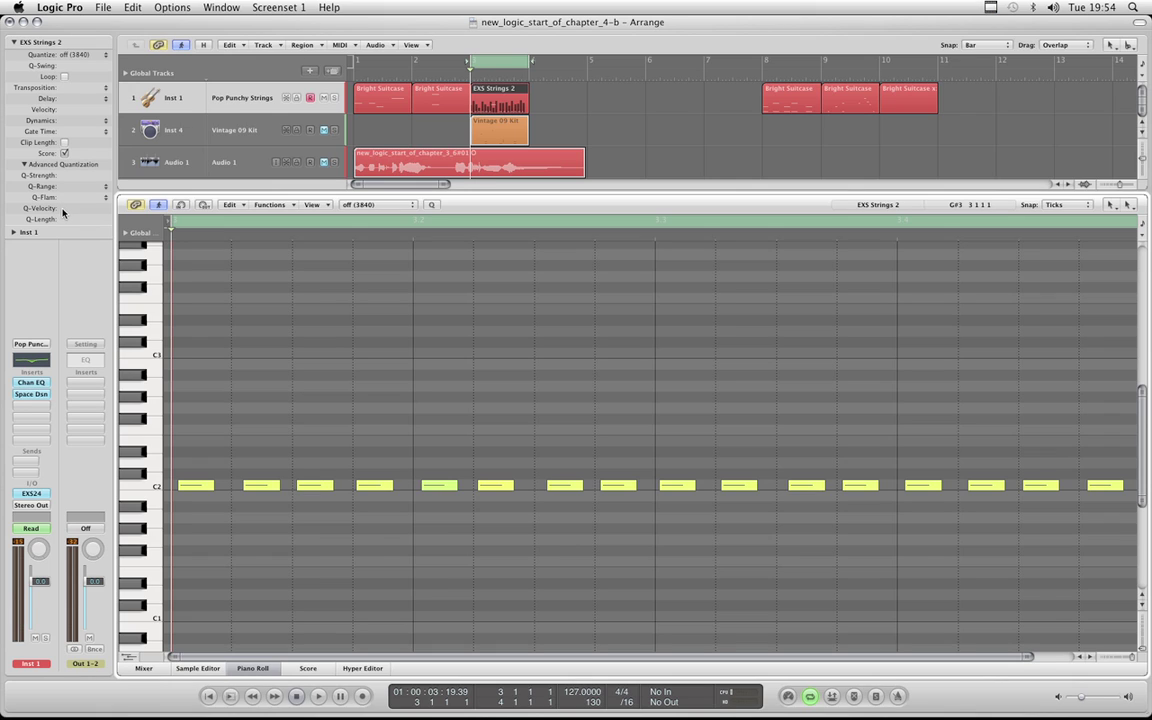
Set the region's Q-Velocity to +50% and quantize all the C2 notes to 1/16-Note
{"action": "left_click_drag", "start_coordinate": [63, 209], "coordinate": [63, 206]}
{"action": "left_click", "coordinate": [151, 488]}
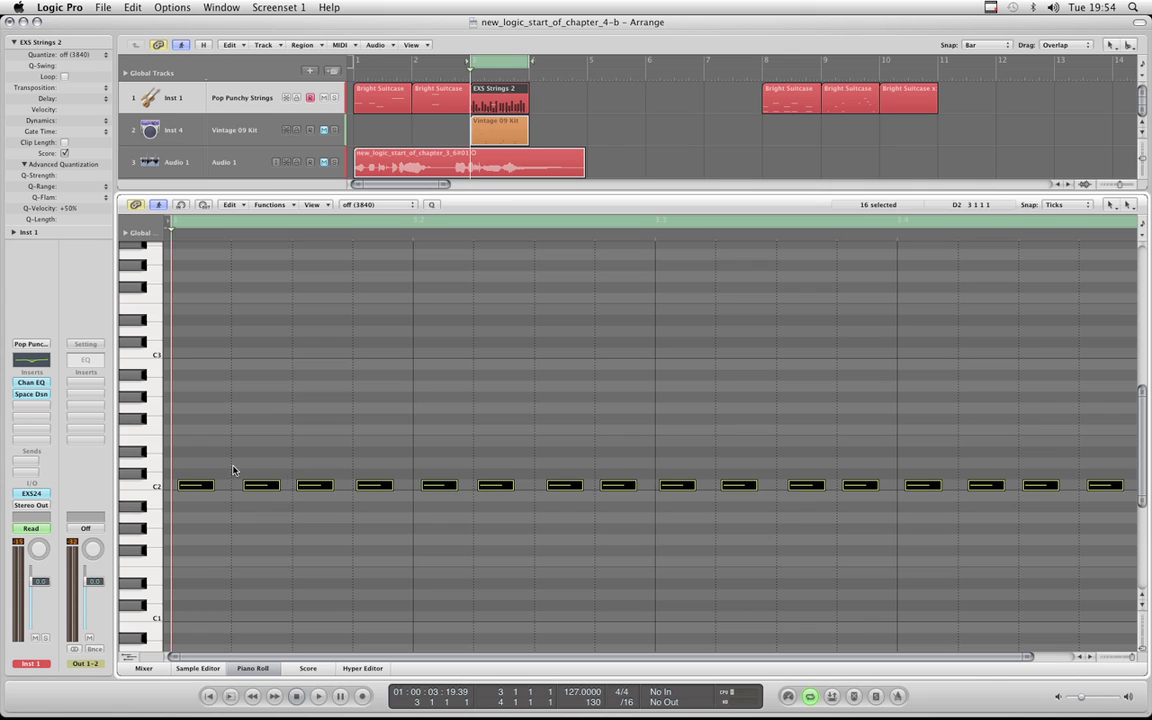
{"action": "left_click", "coordinate": [403, 204]}
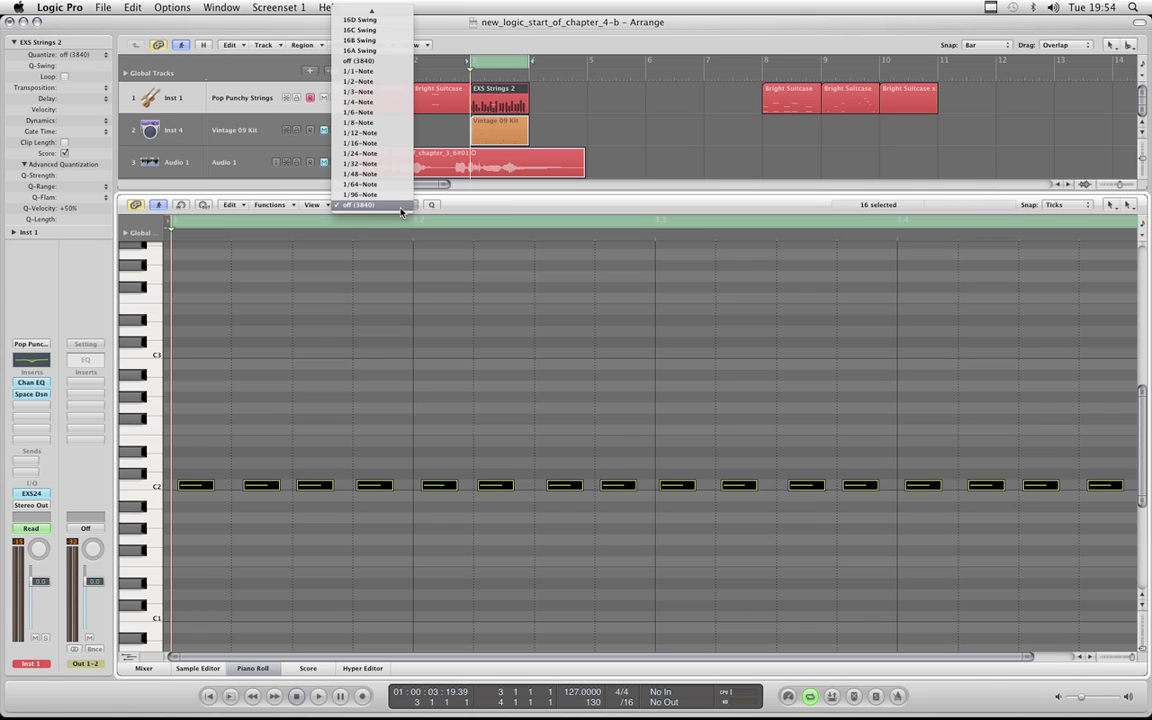
{"action": "left_click", "coordinate": [371, 148]}
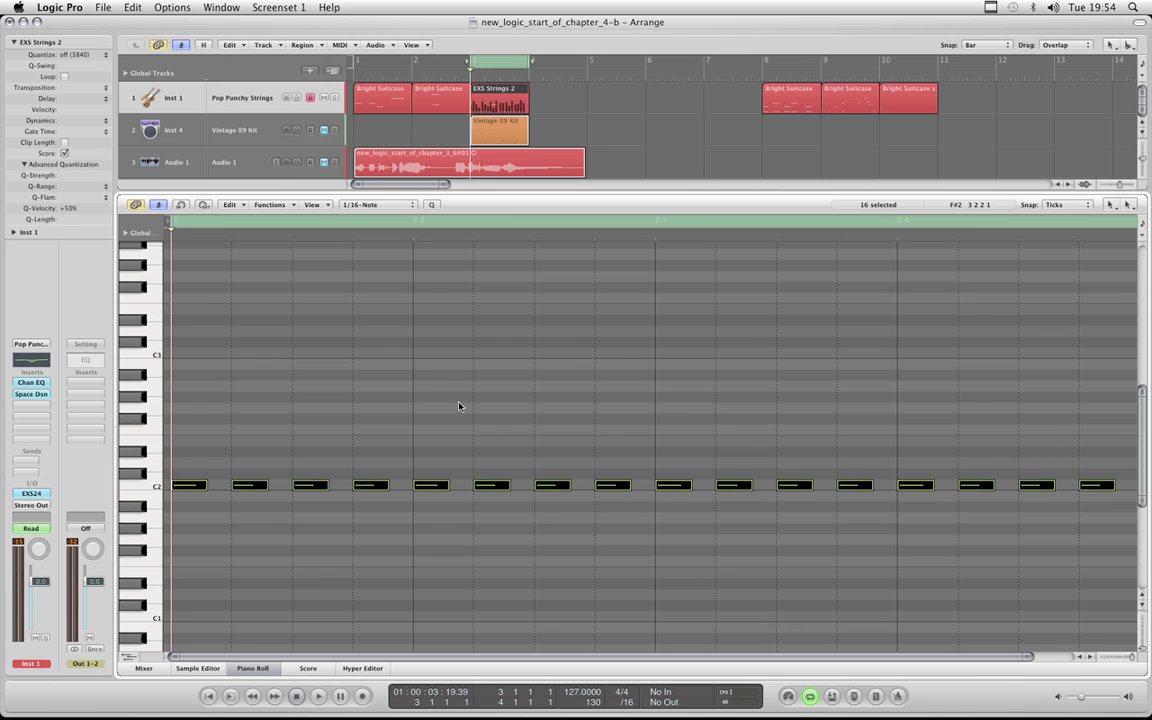
Inspect the C2 notes on the four beats for velocity differences and play back the region
{"action": "left_click", "coordinate": [459, 406]}
{"action": "left_click", "coordinate": [190, 485]}
{"action": "left_click", "coordinate": [440, 485]}
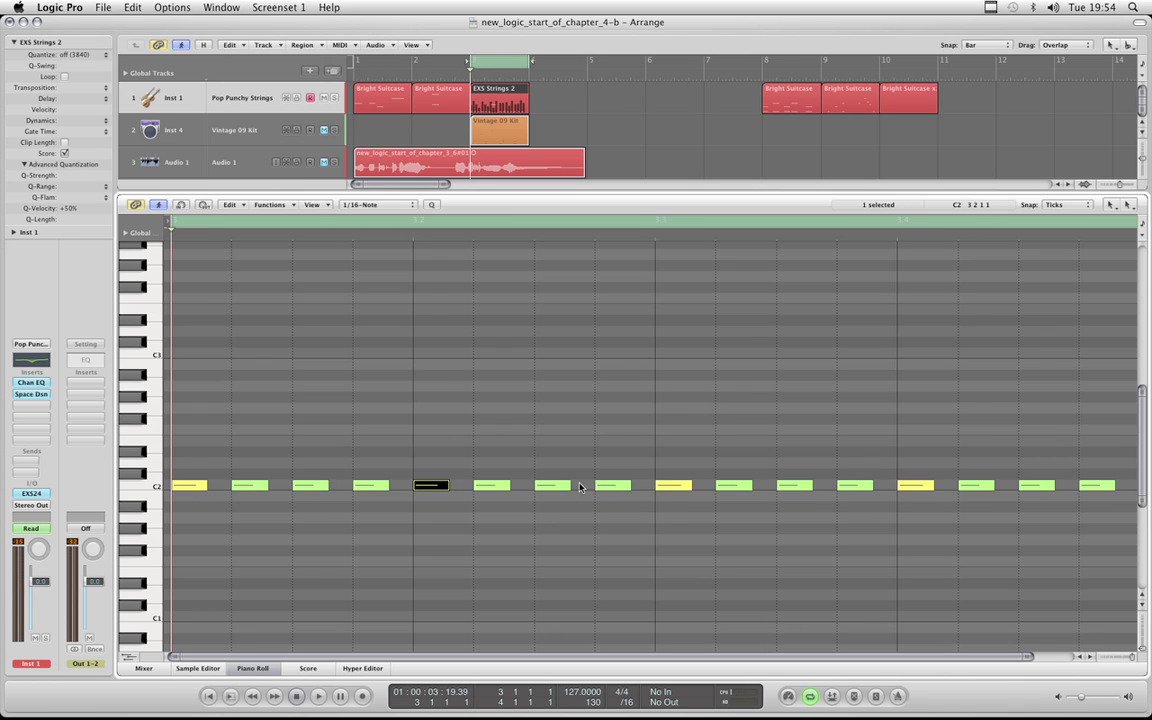
{"action": "left_click", "coordinate": [673, 485]}
{"action": "left_click", "coordinate": [915, 485]}
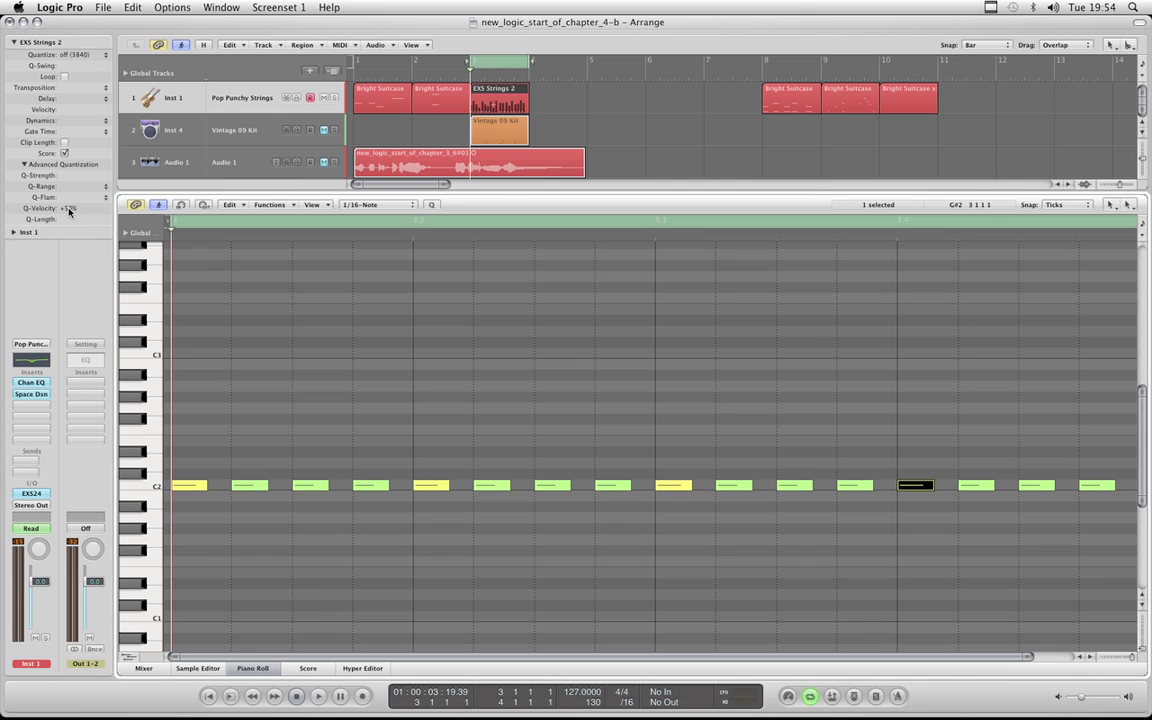
{"action": "left_click", "coordinate": [346, 433]}
{"action": "key", "text": "space"}
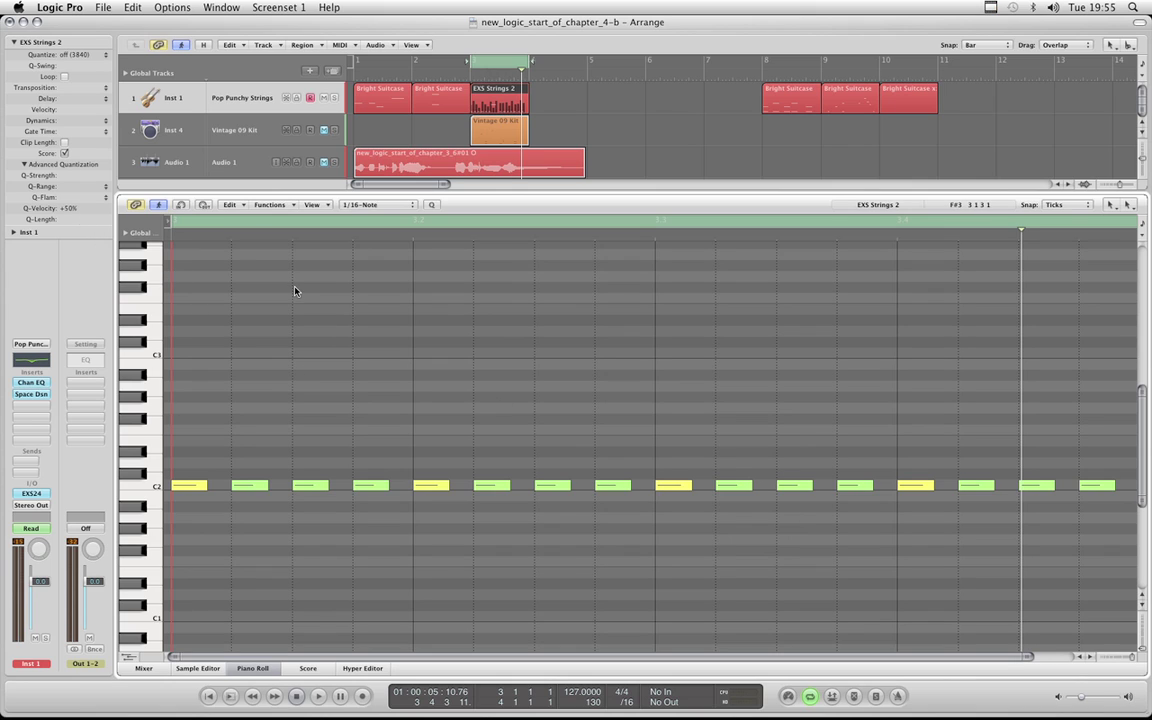
Undo the +50% velocity quantize and requantize the C2 notes to 1/16-Note with Q-Velocity set to -50%
{"action": "key", "text": "super+a"}
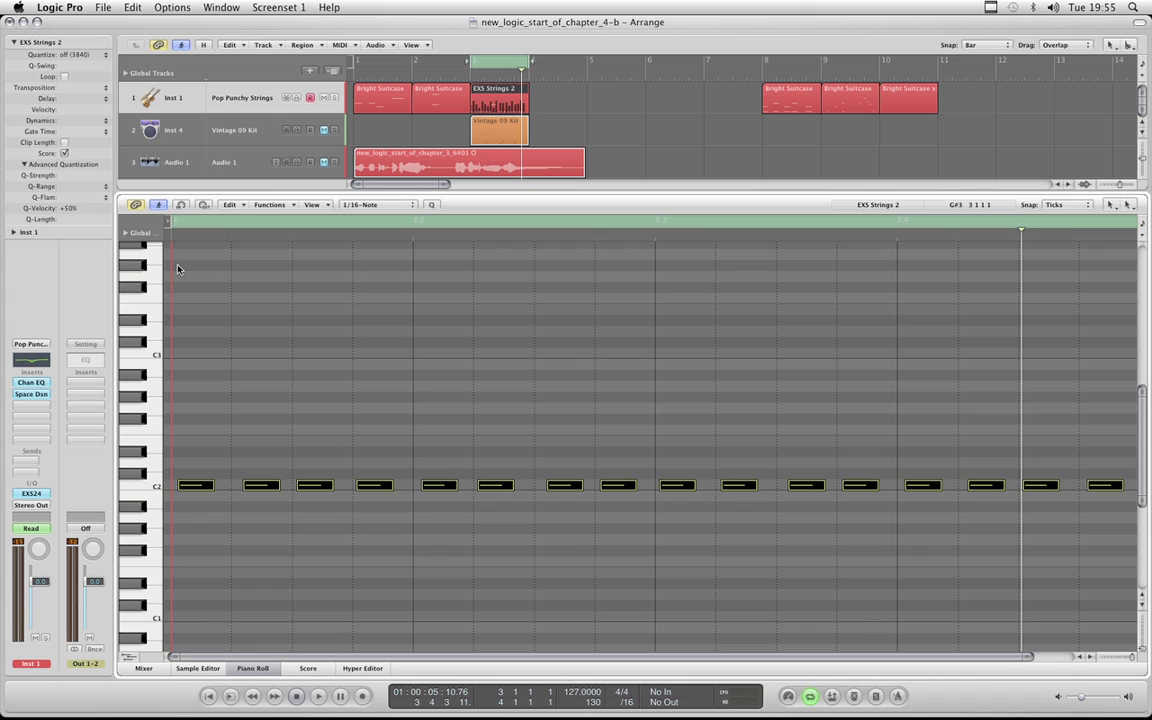
{"action": "mouse_move", "coordinate": [66, 212]}
{"action": "left_mouse_down"}
{"action": "mouse_move", "coordinate": [278, 273]}
{"action": "mouse_move", "coordinate": [80, 217]}
{"action": "left_mouse_up"}
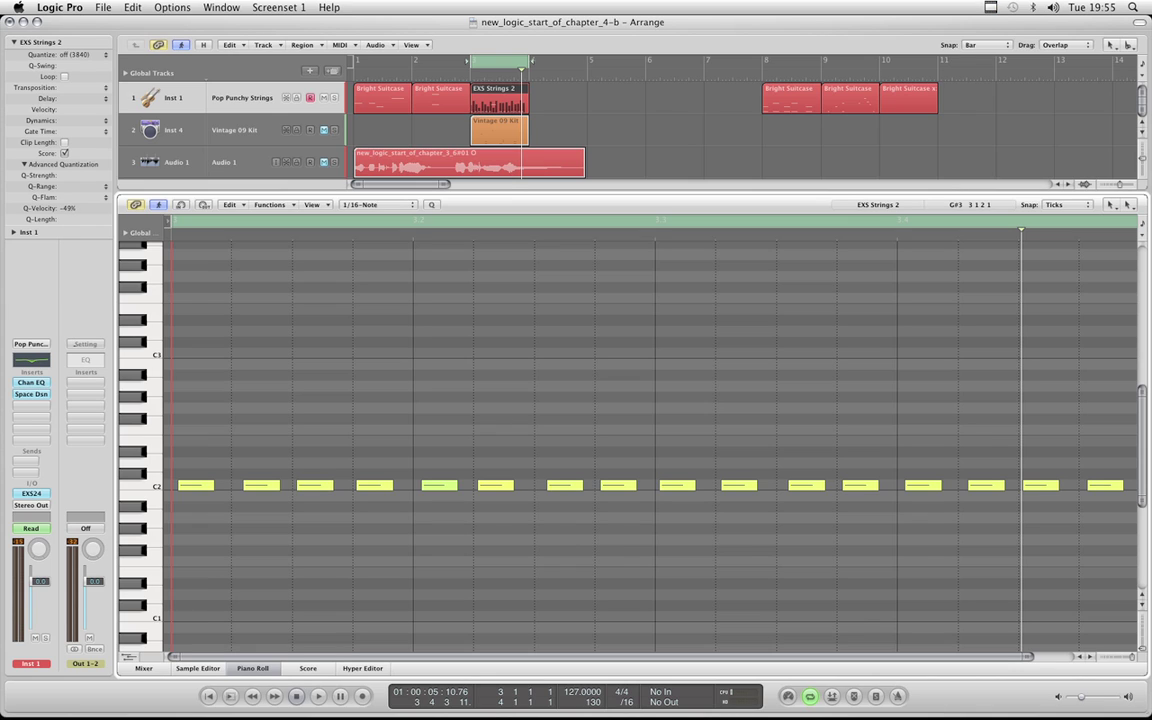
{"action": "left_click", "coordinate": [156, 489]}
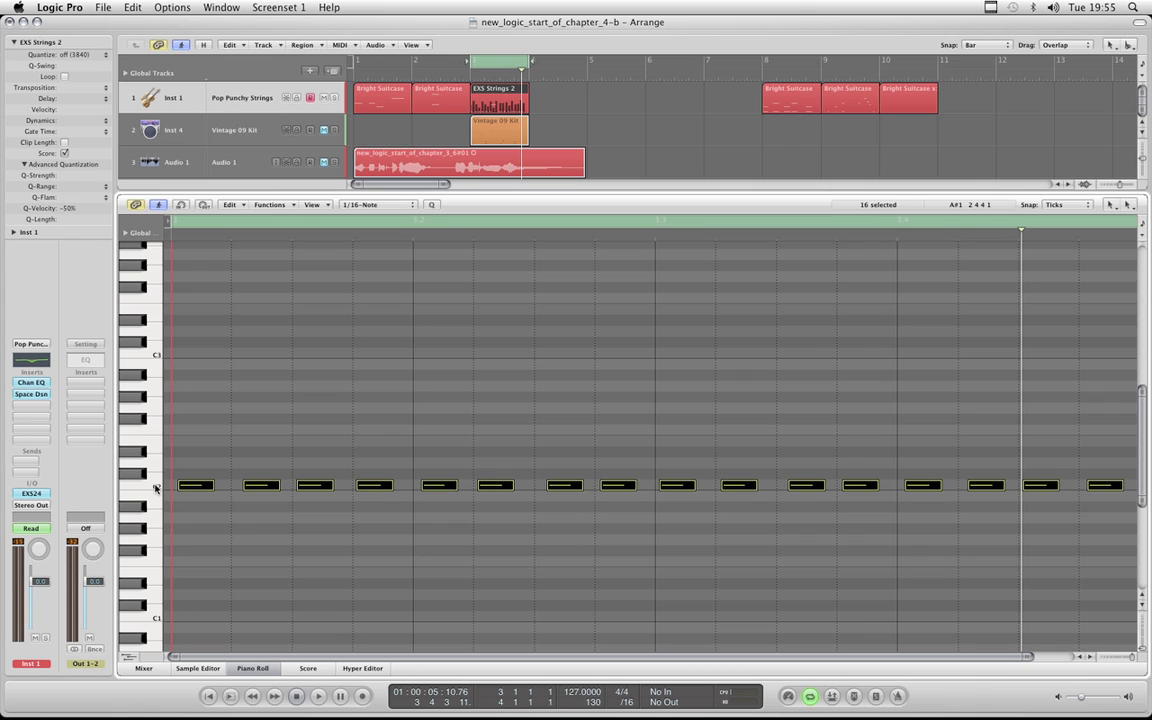
{"action": "left_click", "coordinate": [431, 205]}
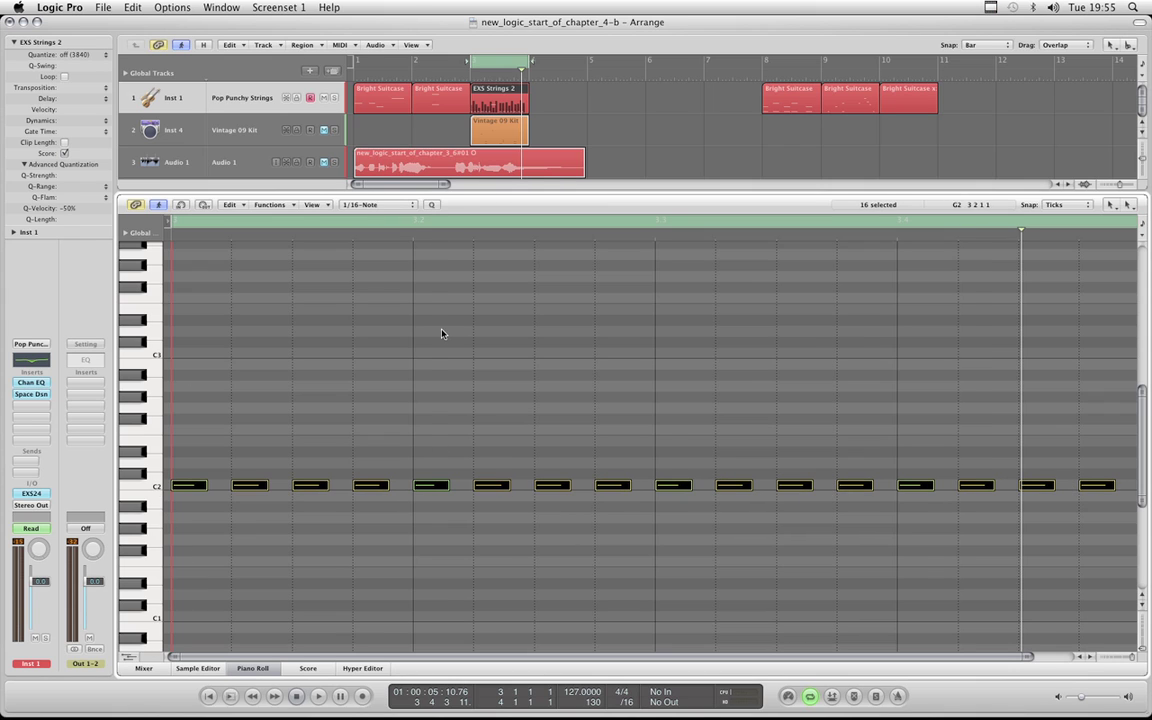
Compare the velocities of the C2 notes on the four beats with their neighbours and listen to the loop
{"action": "left_click", "coordinate": [386, 205]}
{"action": "left_click", "coordinate": [465, 209]}
{"action": "left_click", "coordinate": [279, 461]}
{"action": "left_click", "coordinate": [197, 488]}
{"action": "left_click", "coordinate": [456, 496]}
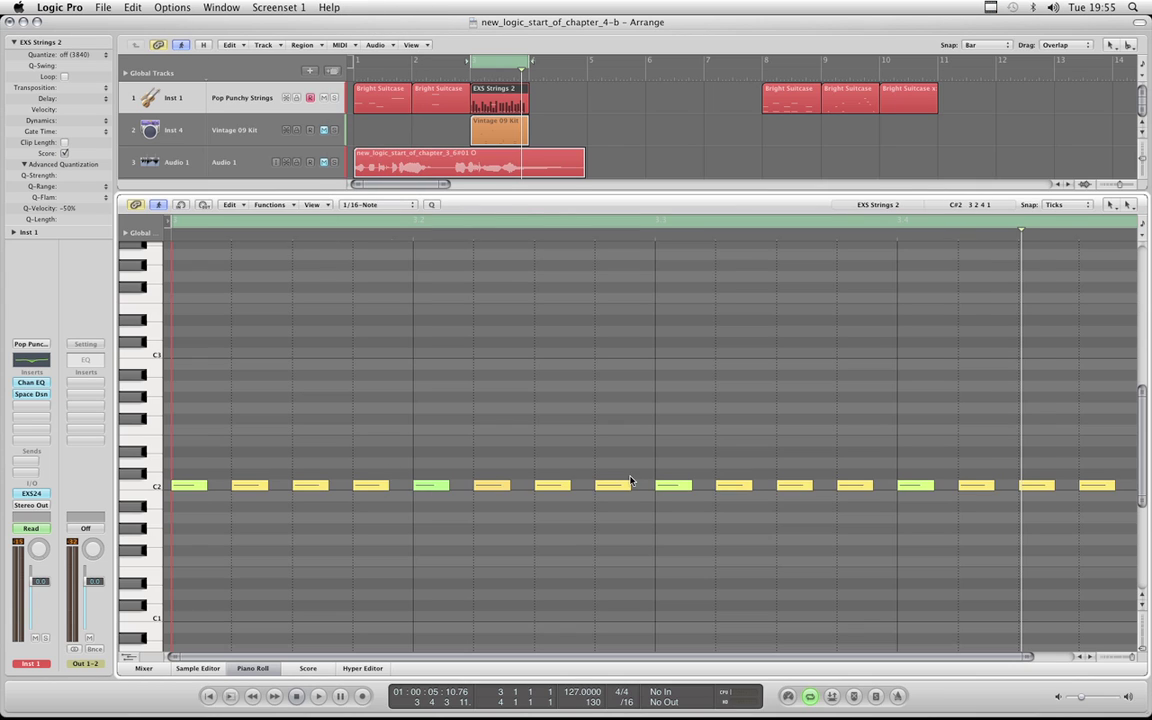
{"action": "left_click", "coordinate": [431, 486]}
{"action": "left_click", "coordinate": [674, 486]}
{"action": "left_click", "coordinate": [913, 487]}
{"action": "left_click", "coordinate": [674, 486]}
{"action": "left_click", "coordinate": [431, 486]}
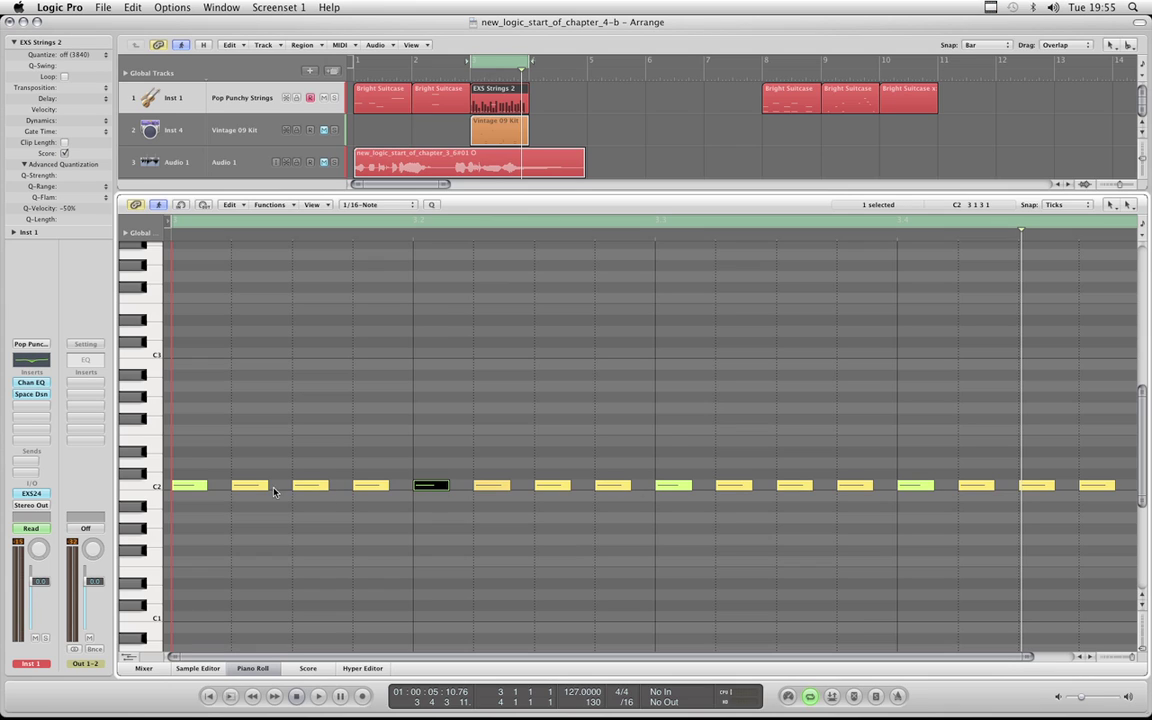
{"action": "left_click", "coordinate": [199, 488]}
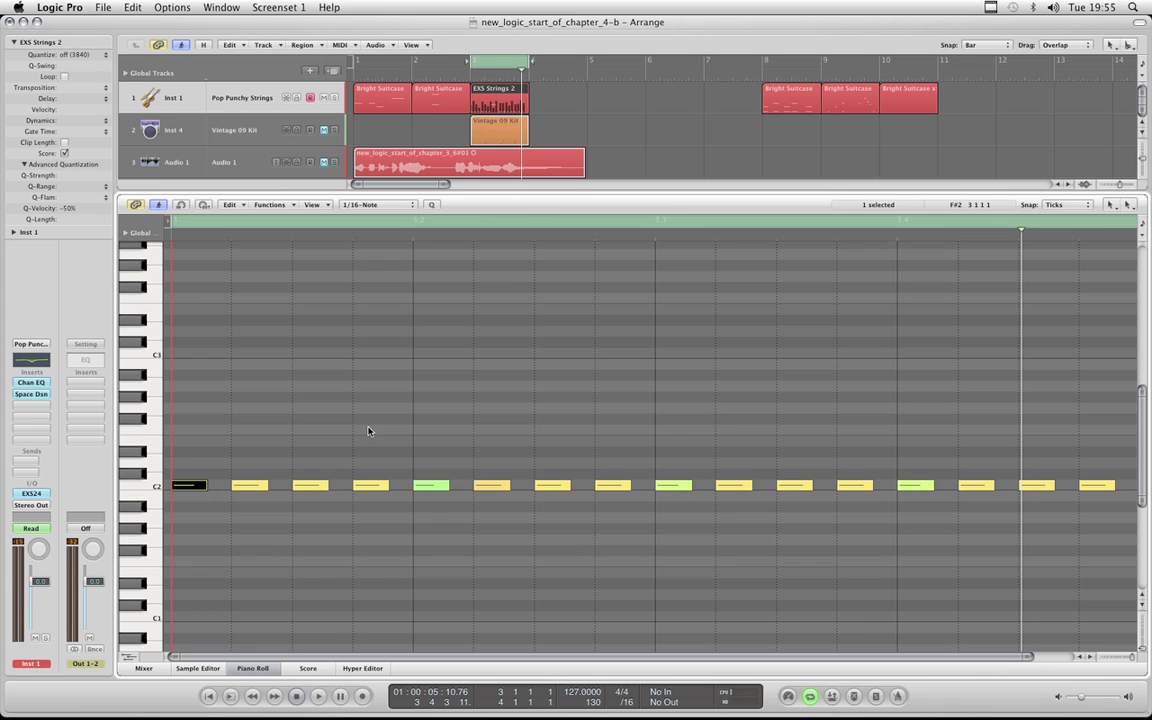
{"action": "left_click", "coordinate": [218, 469]}
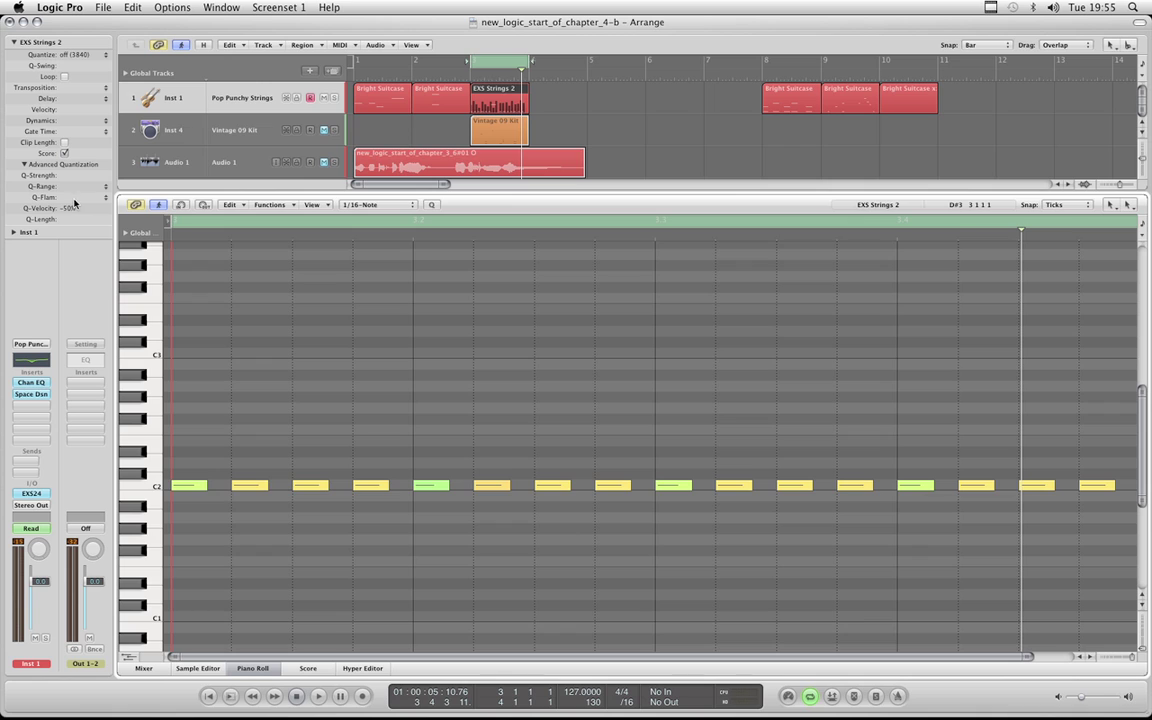
{"action": "key", "text": "space"}
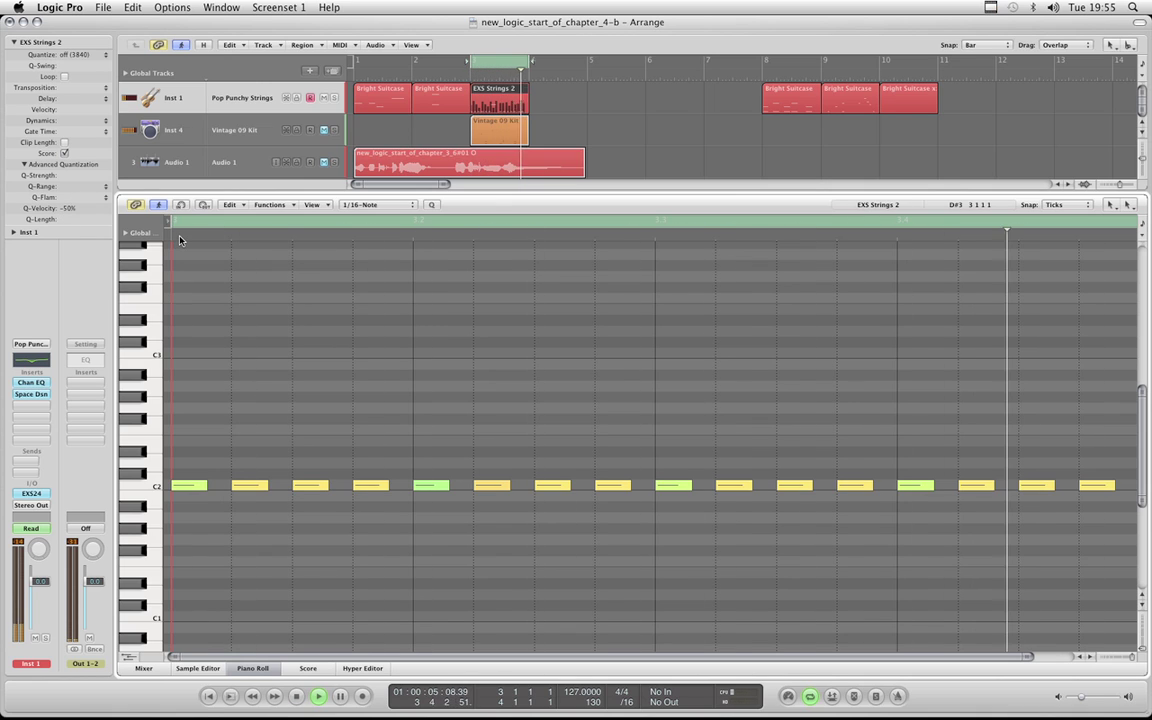
{"action": "key", "text": "space"}
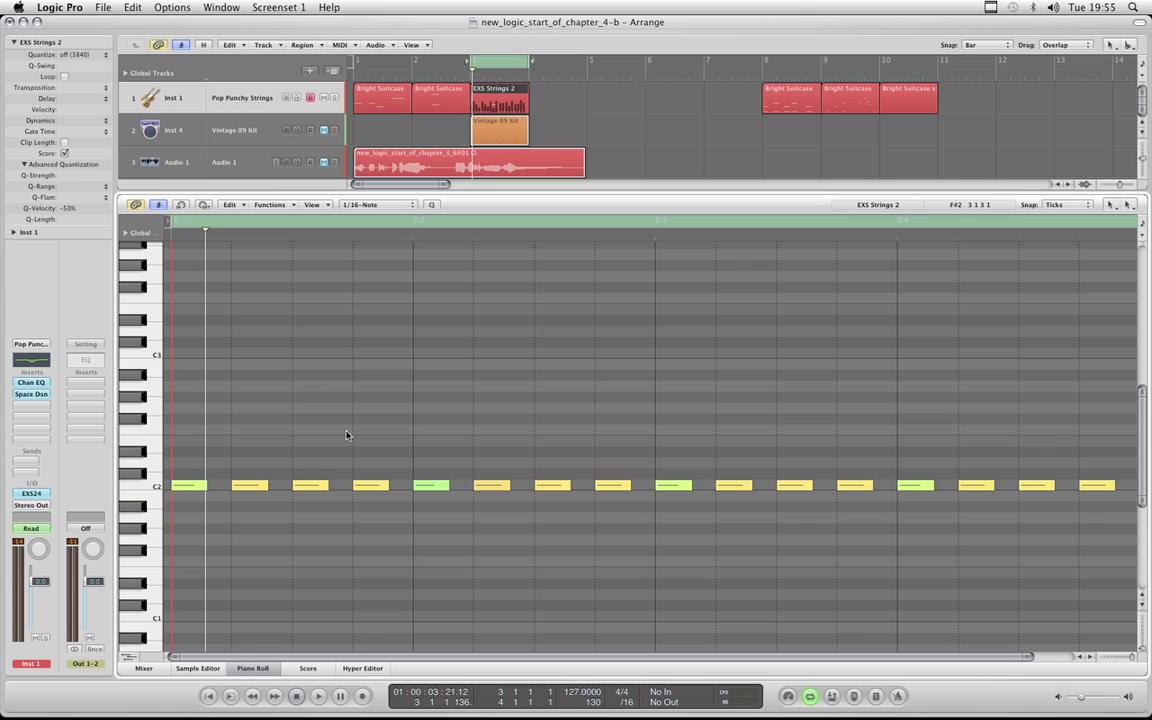
Reset the region's Q-Velocity to 0 and undo the last quantize of the C2 notes
{"action": "double_click", "coordinate": [68, 208]}
{"action": "type", "text": "0"}
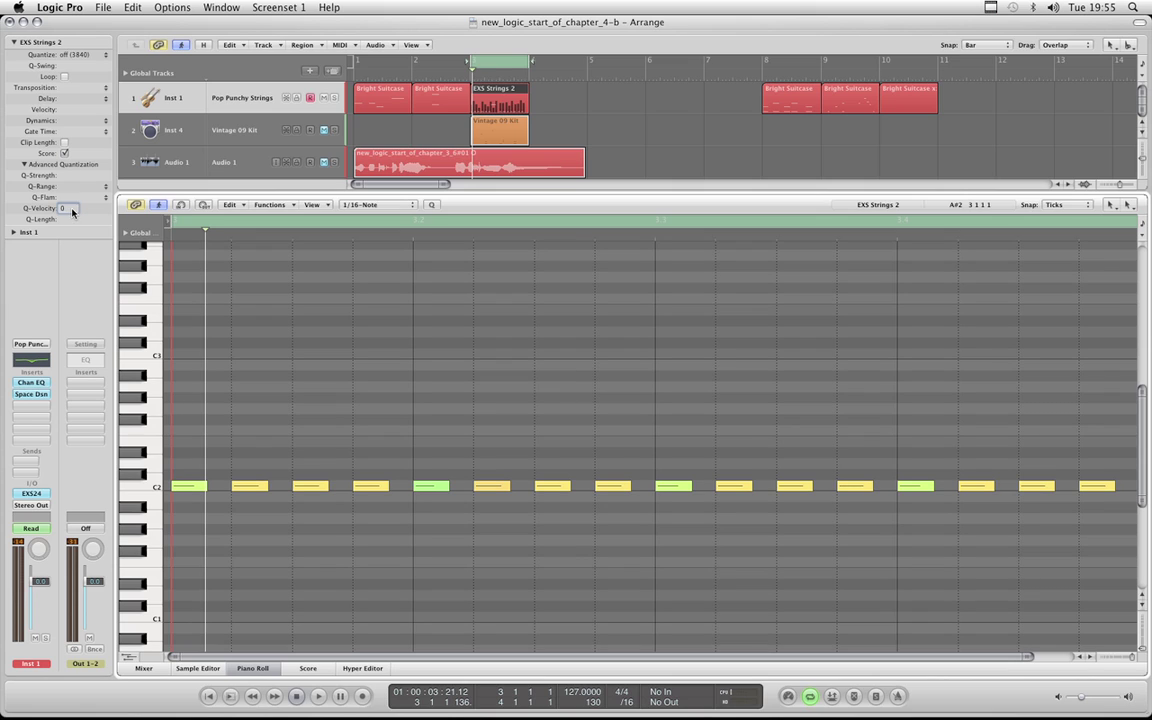
{"action": "key", "text": "Return"}
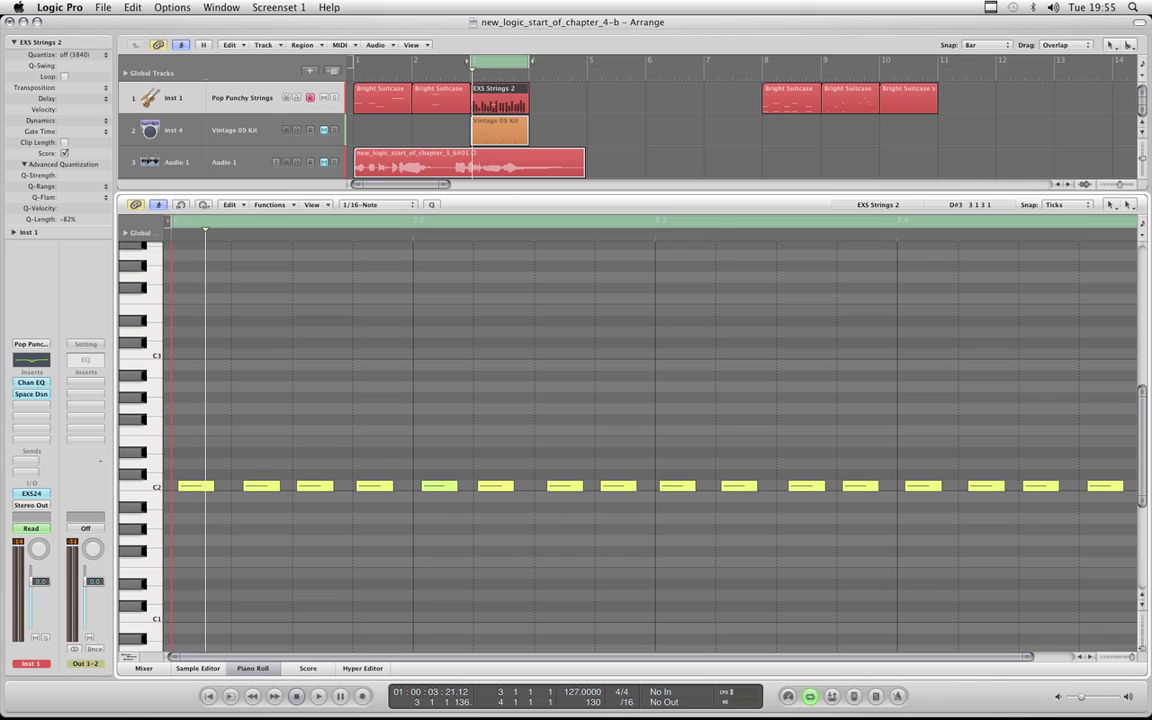
Set the region's Q-Length to +25% and quantize all the C2 notes to 1/16-Note
{"action": "left_click_drag", "start_coordinate": [70, 218], "coordinate": [70, 160]}
{"action": "left_click", "coordinate": [157, 485]}
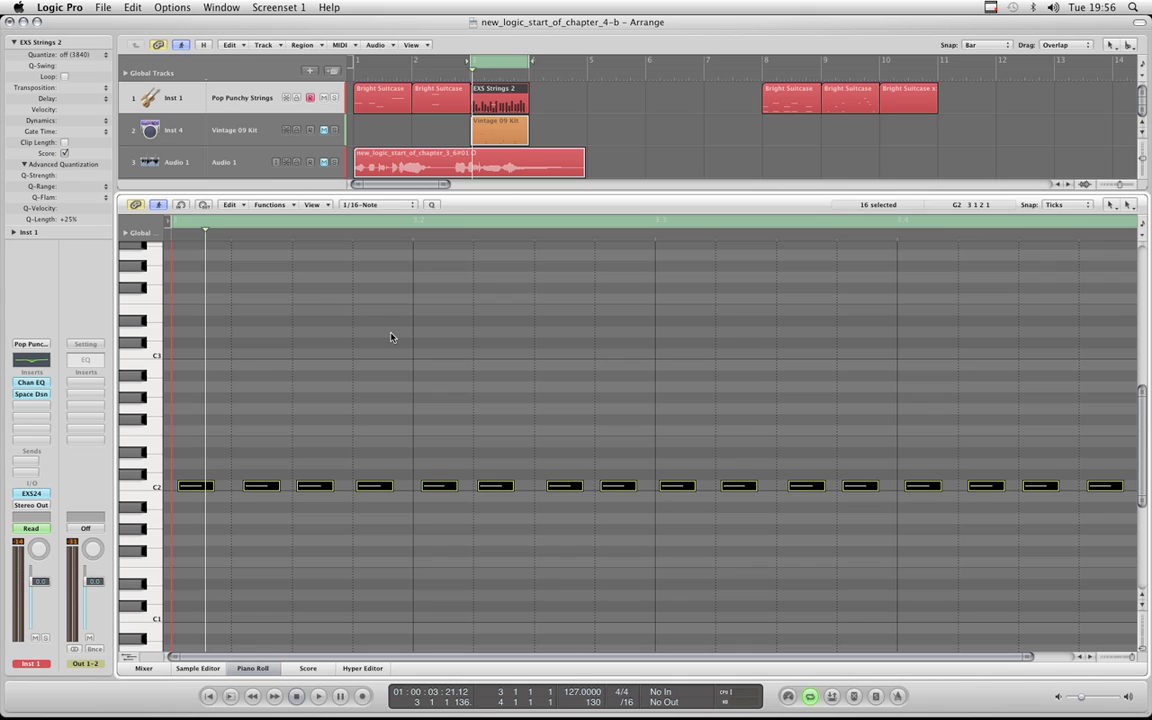
{"action": "left_click", "coordinate": [431, 206]}
Examine the lengths of the C2 notes on the four beats and play back the lengthened pattern
{"action": "left_click", "coordinate": [476, 416]}
{"action": "left_click", "coordinate": [220, 491]}
{"action": "left_click", "coordinate": [436, 486]}
{"action": "left_click", "coordinate": [664, 487]}
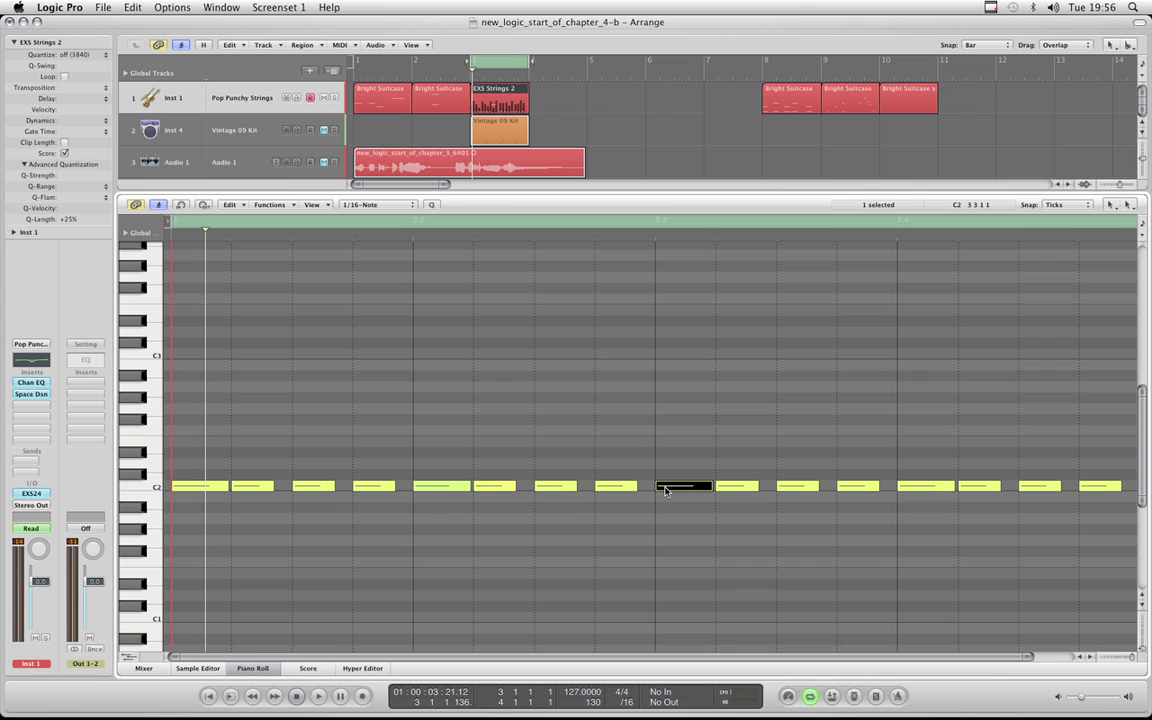
{"action": "left_click", "coordinate": [916, 488]}
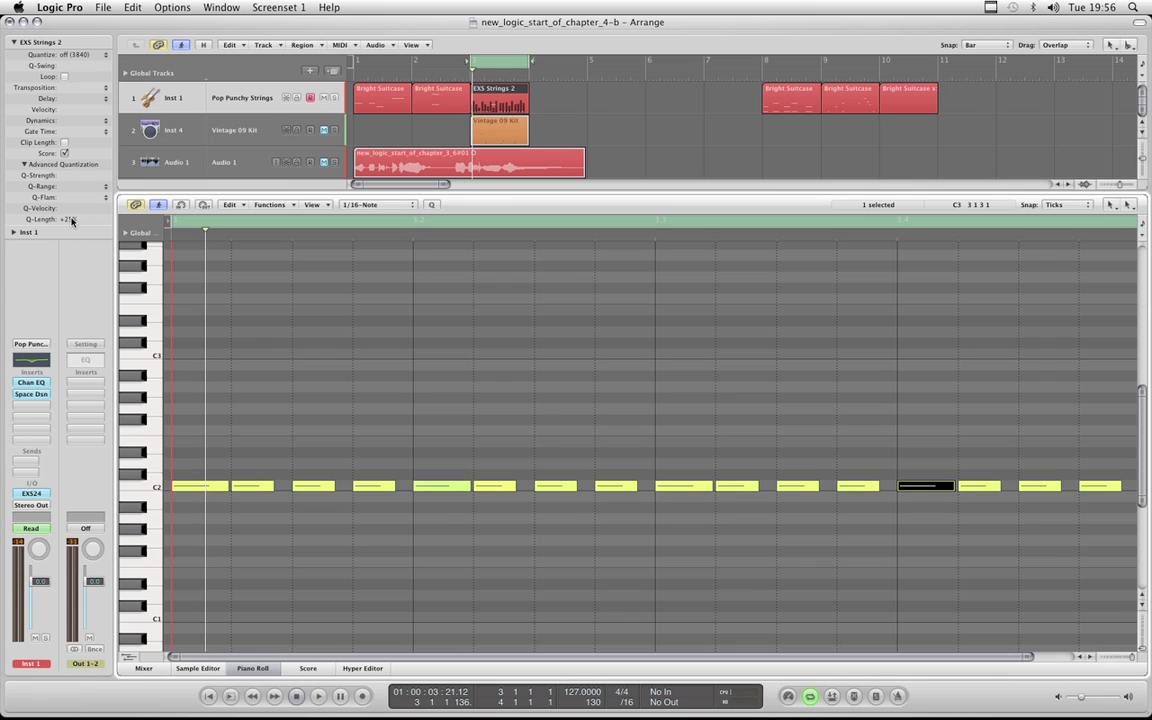
{"action": "left_click", "coordinate": [214, 488]}
{"action": "left_click", "coordinate": [442, 488]}
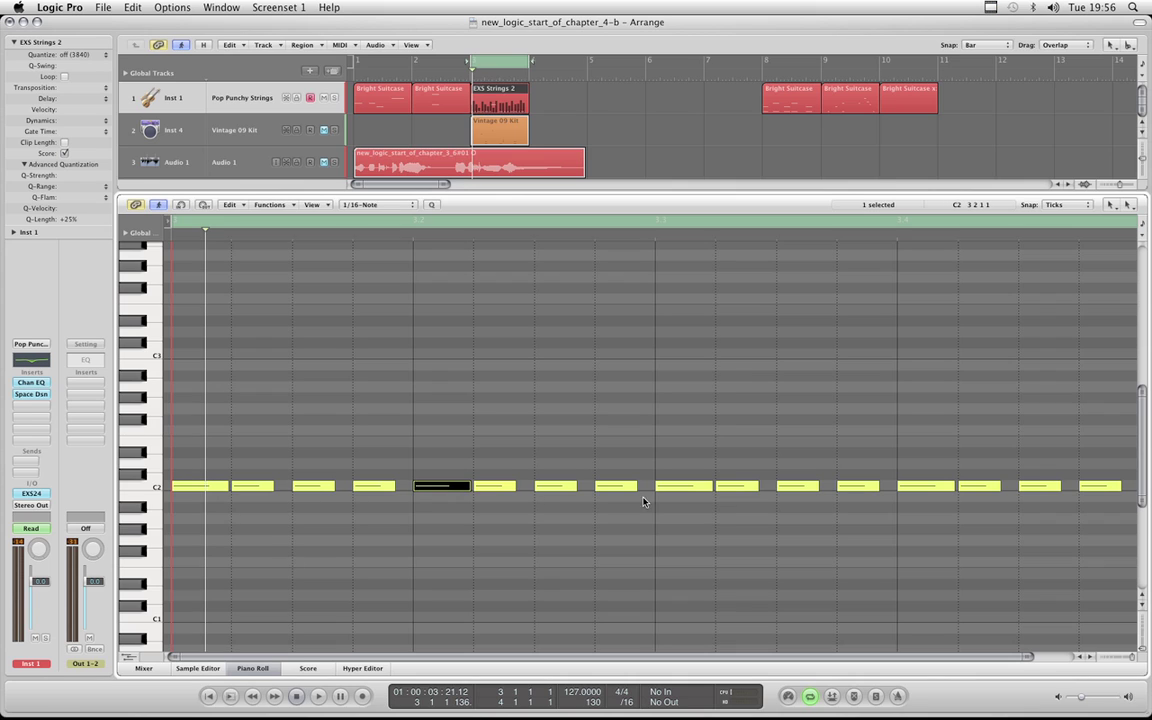
{"action": "left_click", "coordinate": [694, 490]}
{"action": "left_click", "coordinate": [905, 489]}
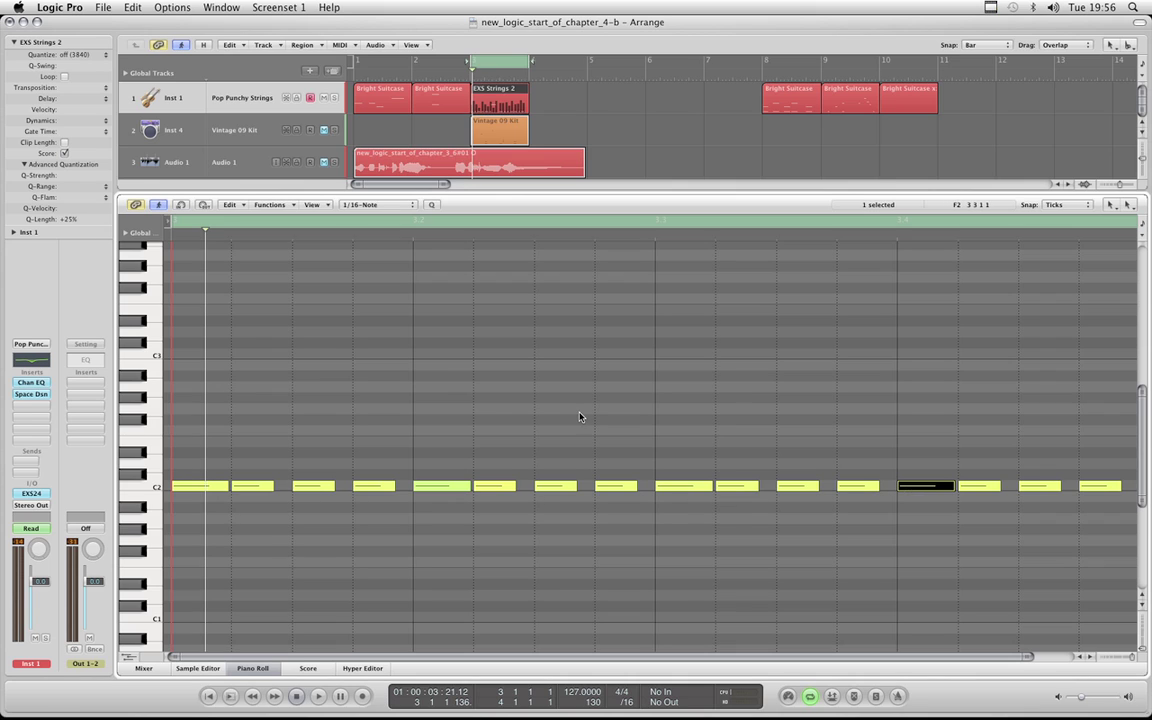
{"action": "key", "text": "space"}
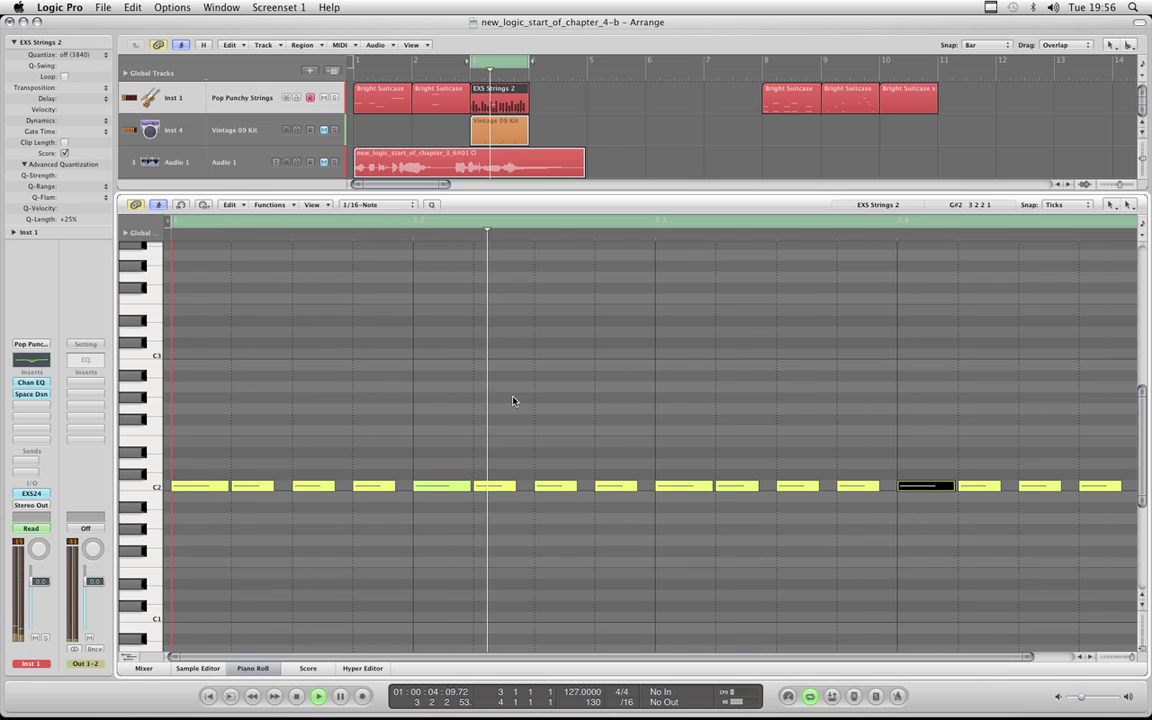
{"action": "key", "text": "space"}
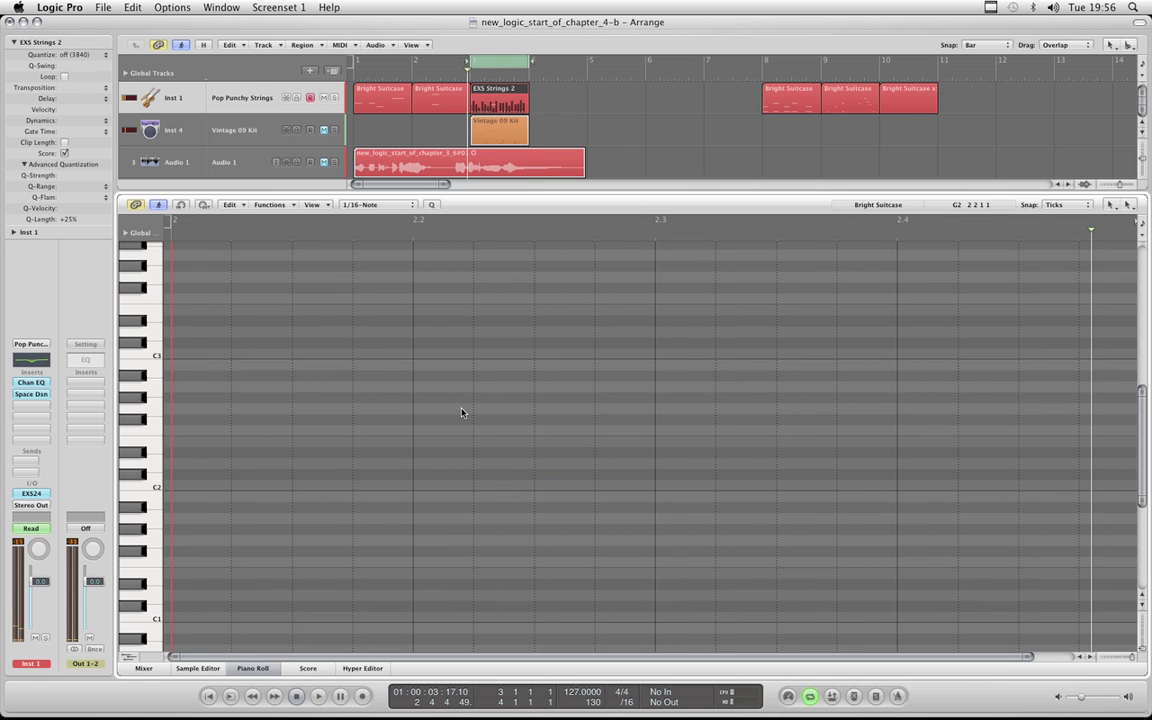
{"action": "key", "text": "space"}
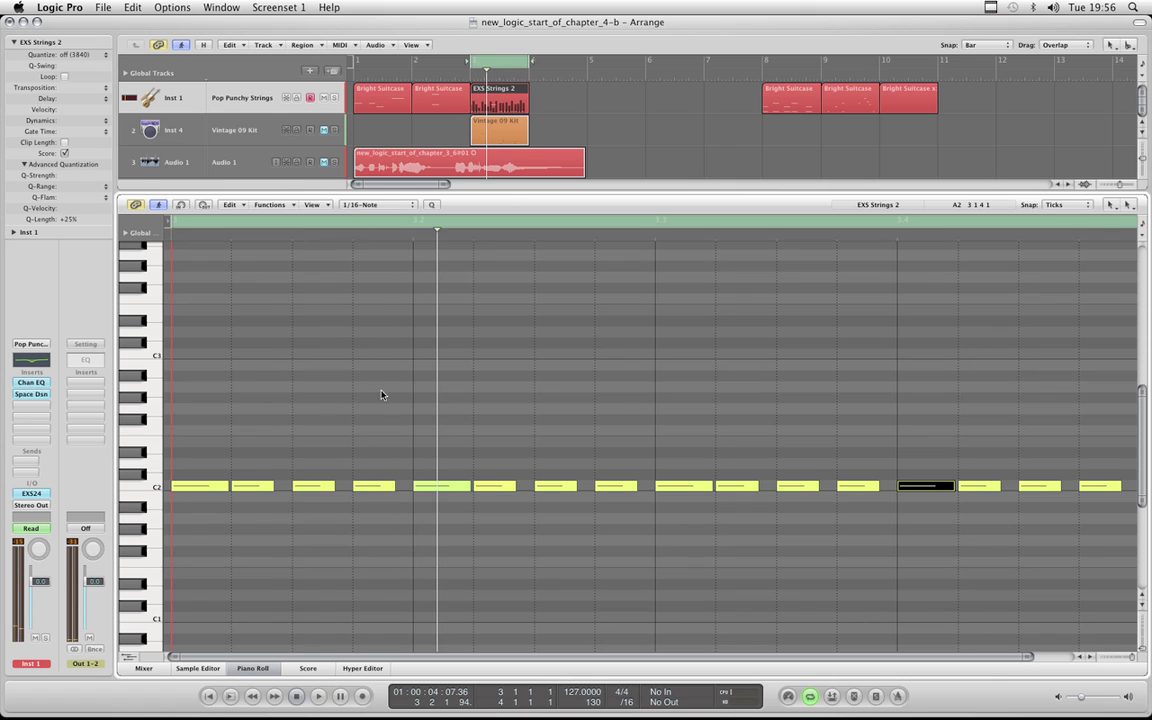
Undo the +25% length quantize and requantize the C2 notes to 1/16-Note with Q-Length set to -20%
{"action": "key", "text": "super+a"}
{"action": "left_click", "coordinate": [148, 283]}
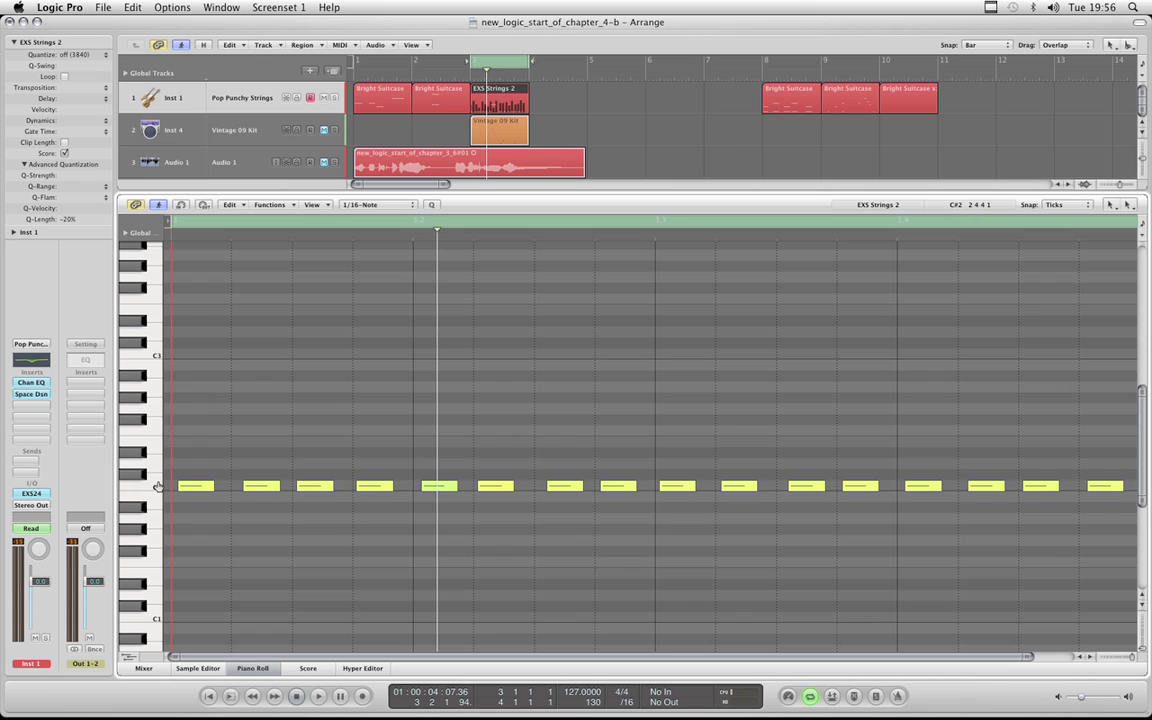
{"action": "key", "text": "super+a"}
{"action": "left_click", "coordinate": [431, 207]}
Inspect the shortened C2 notes on the four beats and play back the region
{"action": "left_click", "coordinate": [362, 400]}
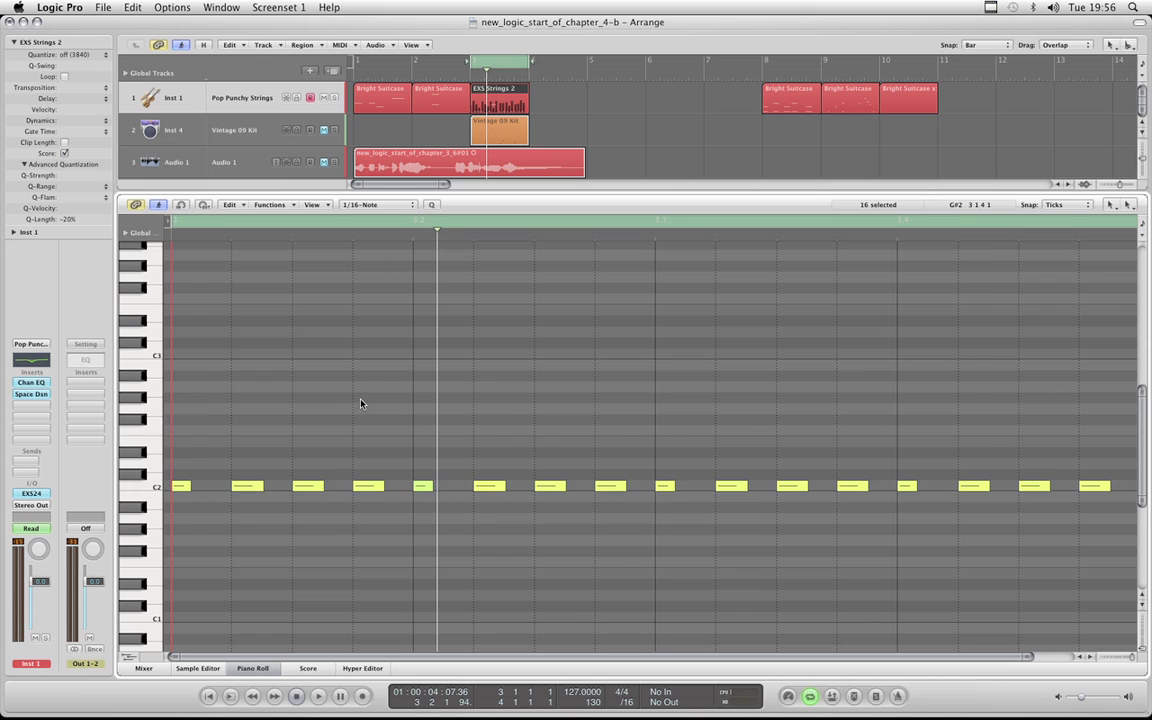
{"action": "left_click", "coordinate": [182, 486]}
{"action": "left_click", "coordinate": [422, 486]}
{"action": "left_click", "coordinate": [668, 486]}
{"action": "left_click", "coordinate": [907, 486]}
{"action": "left_click", "coordinate": [746, 381]}
{"action": "key", "text": "space"}
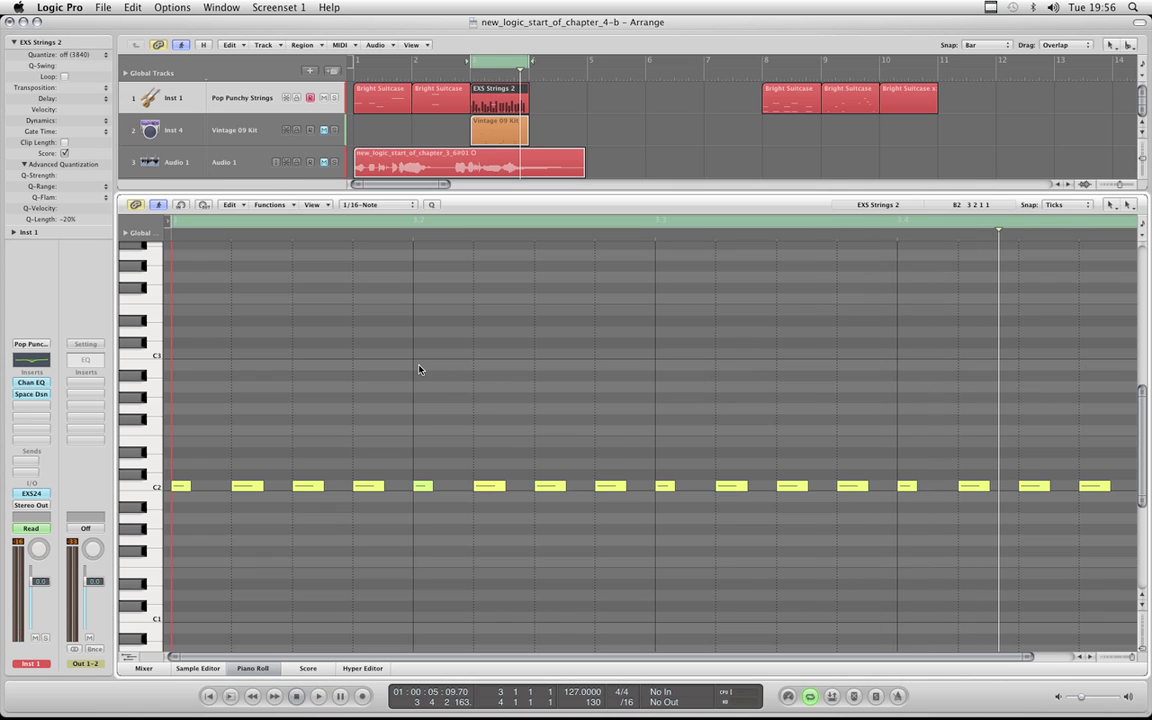
Undo the last length quantize and requantize all the C2 notes to 1/16-Note with Q-Velocity at -20% and Q-Length at -10%
{"action": "key", "text": "super+a"}
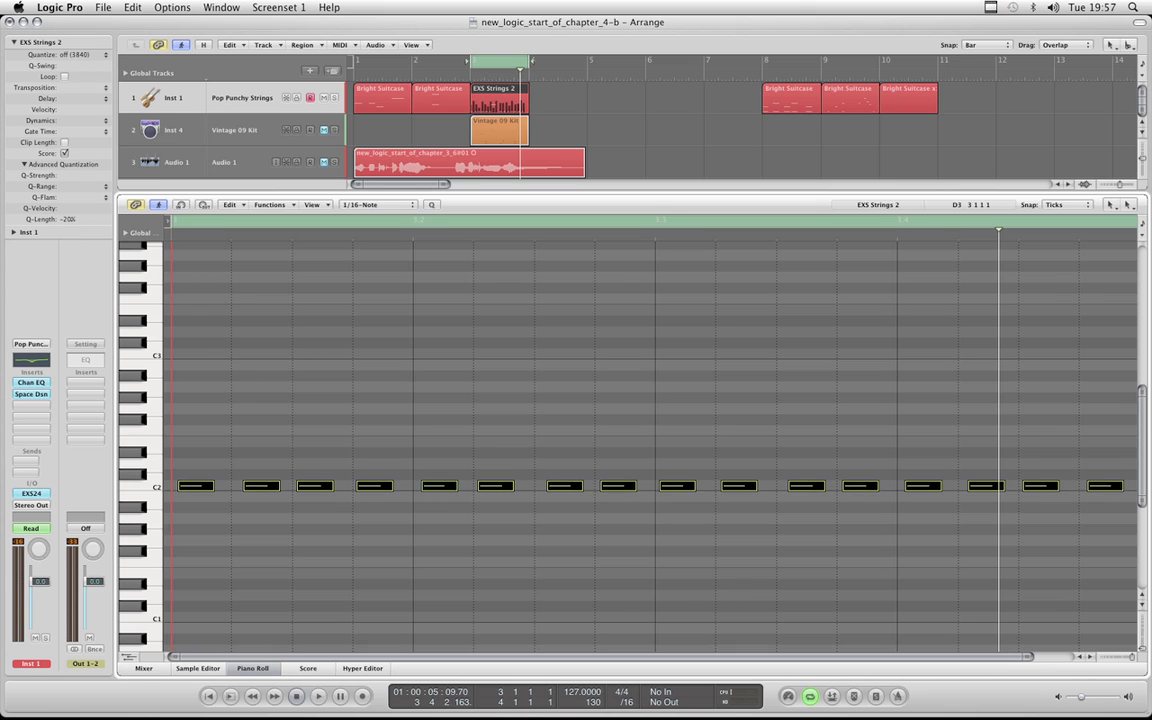
{"action": "key", "text": "super+a"}
{"action": "left_click", "coordinate": [435, 209]}
{"action": "left_click", "coordinate": [227, 479]}
Inspect the C2 notes on the first three beats and play back the velocity- and length-quantized pattern
{"action": "left_click", "coordinate": [189, 489]}
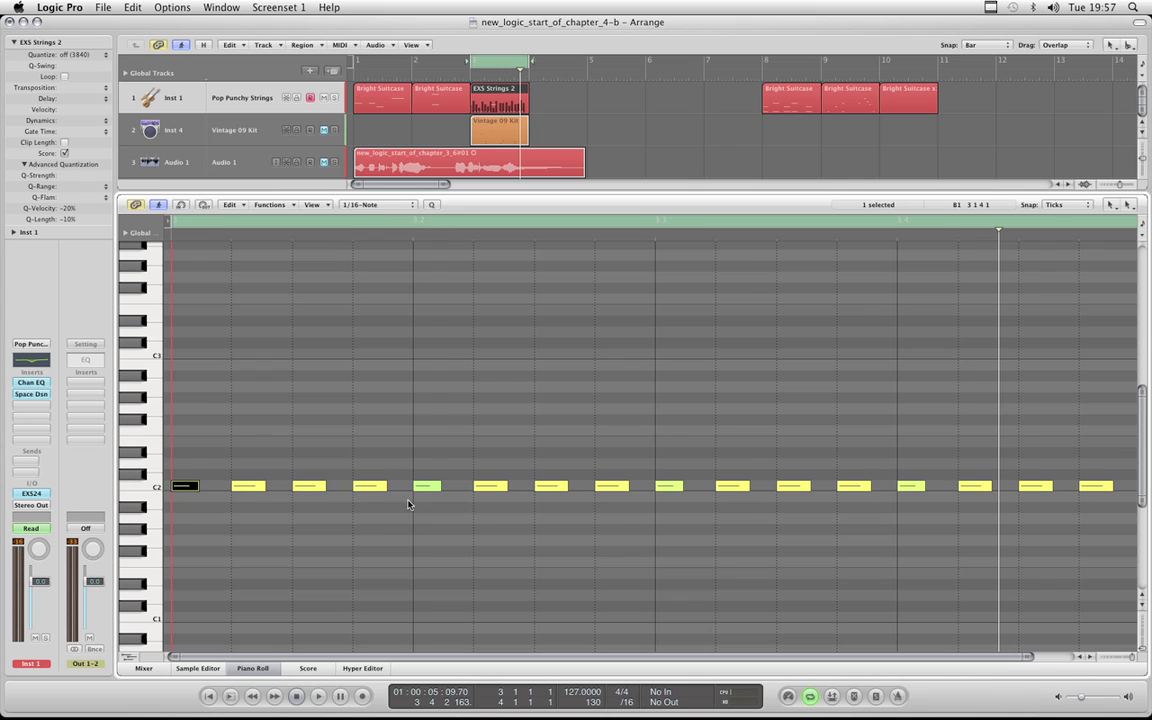
{"action": "left_click", "coordinate": [426, 486]}
{"action": "left_click", "coordinate": [662, 485]}
{"action": "left_click", "coordinate": [580, 443]}
{"action": "key", "text": "space"}
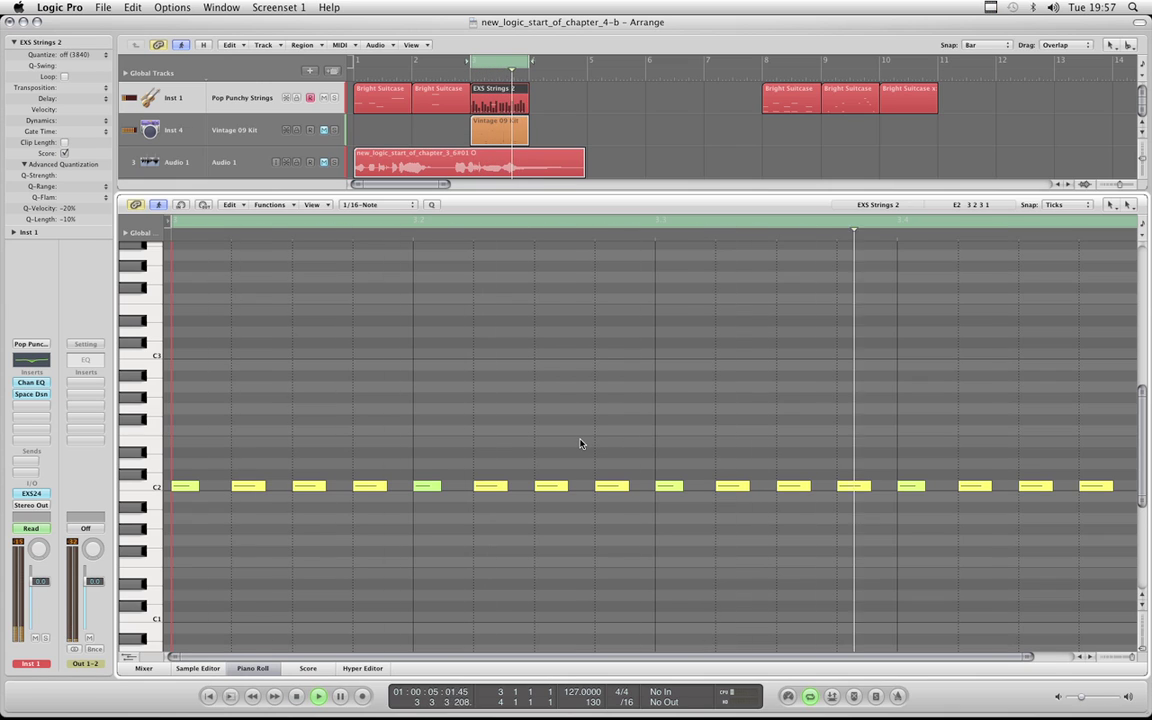
{"action": "key", "text": "space"}
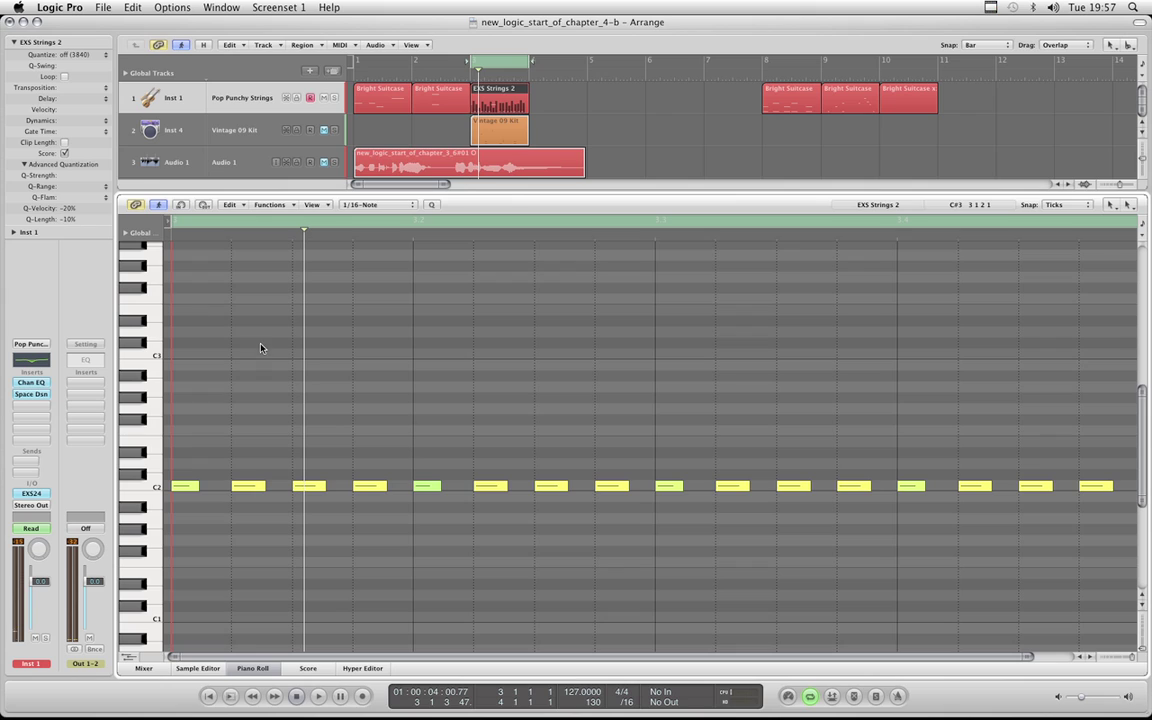
Examine the C2 notes on each of the four beats, comparing them with the notes in between
{"action": "left_click", "coordinate": [427, 489]}
{"action": "left_click", "coordinate": [192, 486]}
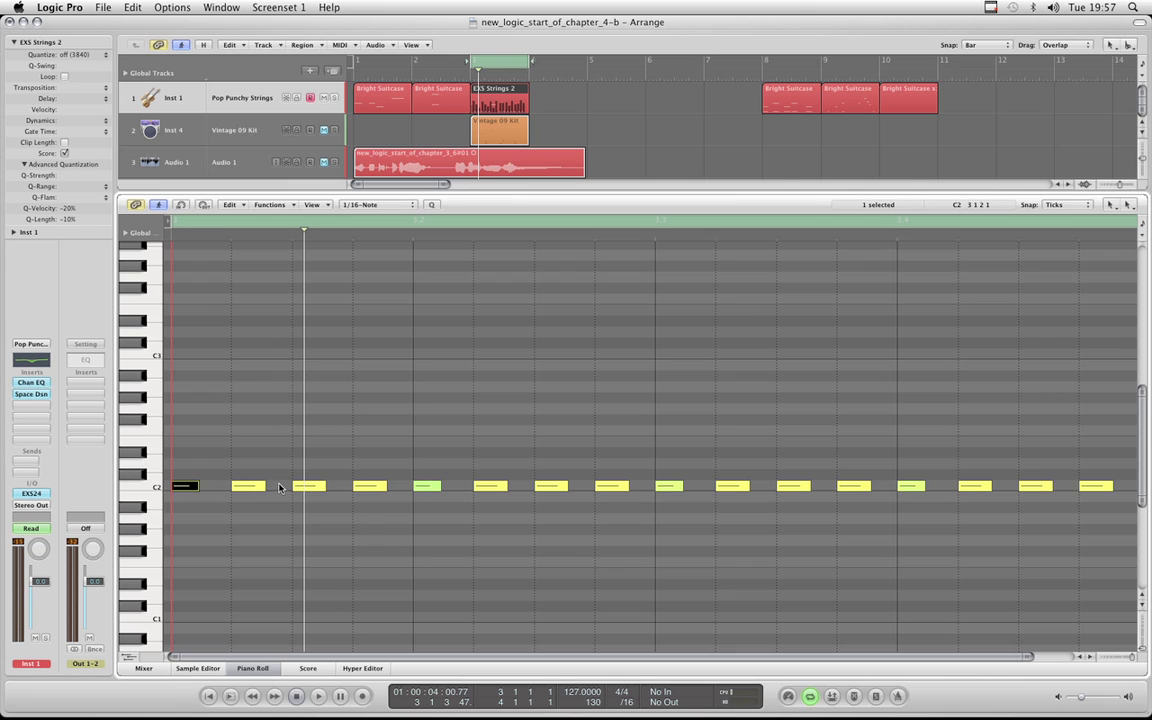
{"action": "left_click", "coordinate": [673, 487]}
{"action": "left_click", "coordinate": [181, 486]}
{"action": "left_click", "coordinate": [419, 486]}
{"action": "left_click", "coordinate": [669, 486]}
{"action": "left_click", "coordinate": [910, 486]}
{"action": "left_click", "coordinate": [667, 487]}
{"action": "left_click", "coordinate": [424, 486]}
Select all the C2 notes and quantize them to 1/12-Note with the same velocity and length settings
{"action": "left_click", "coordinate": [154, 487]}
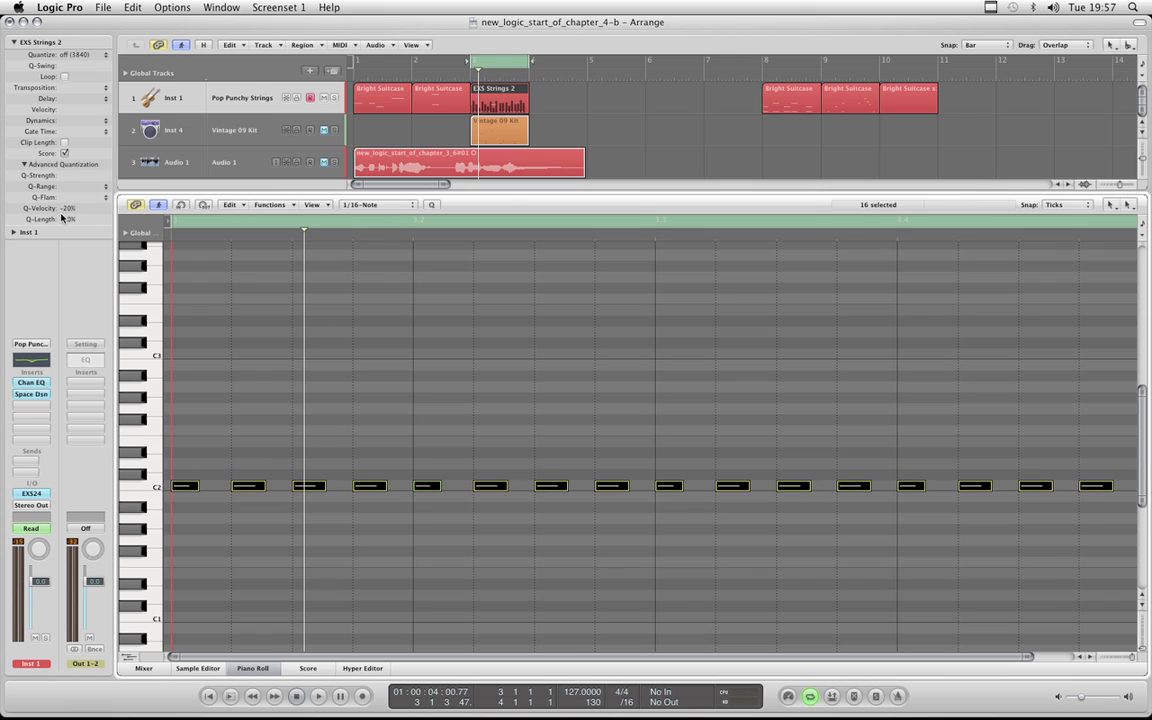
{"action": "left_click", "coordinate": [385, 205]}
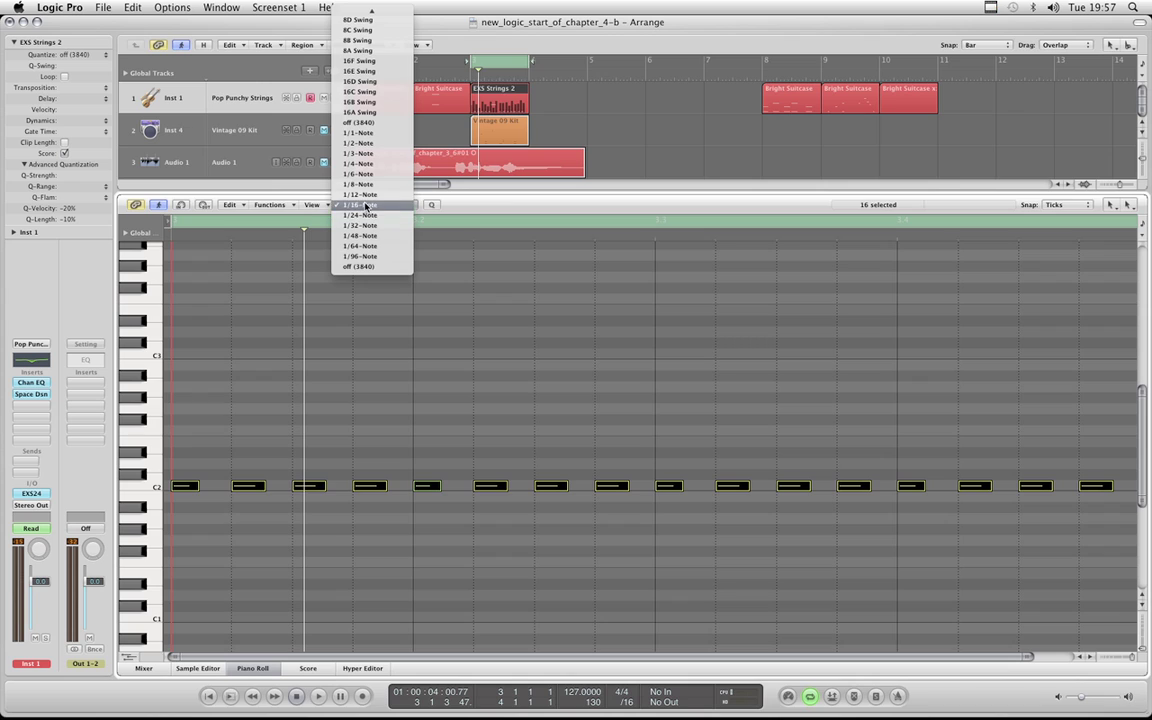
{"action": "left_click", "coordinate": [365, 194]}
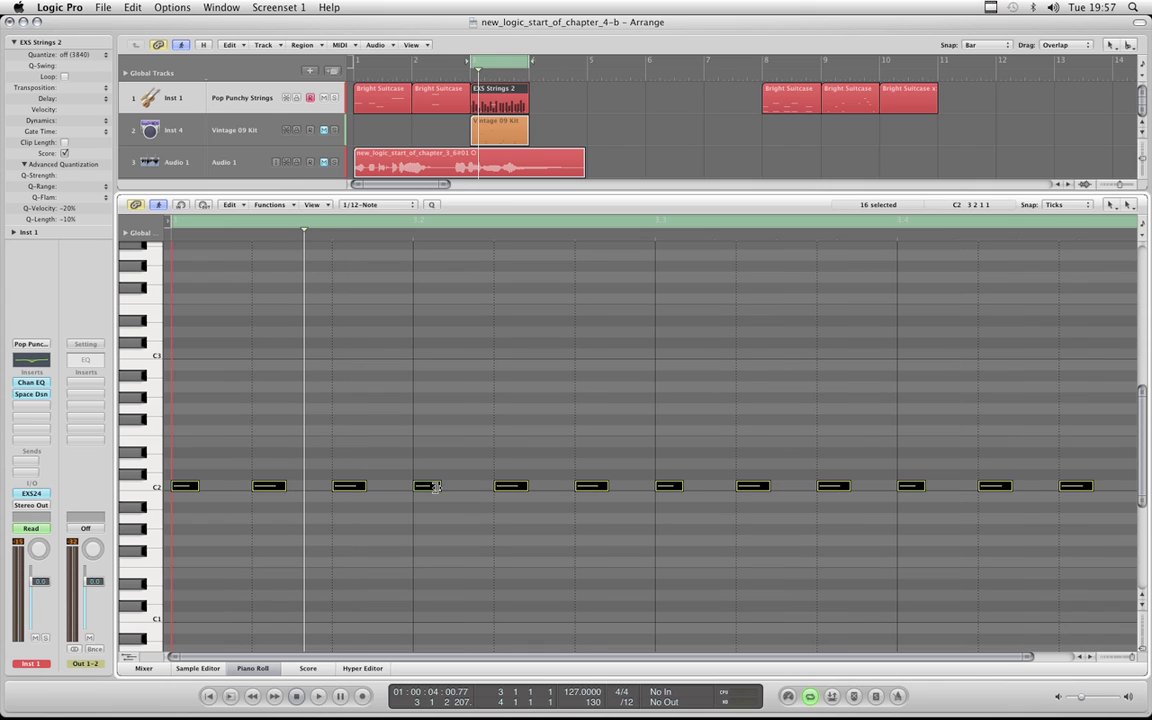
{"action": "left_click", "coordinate": [429, 458]}
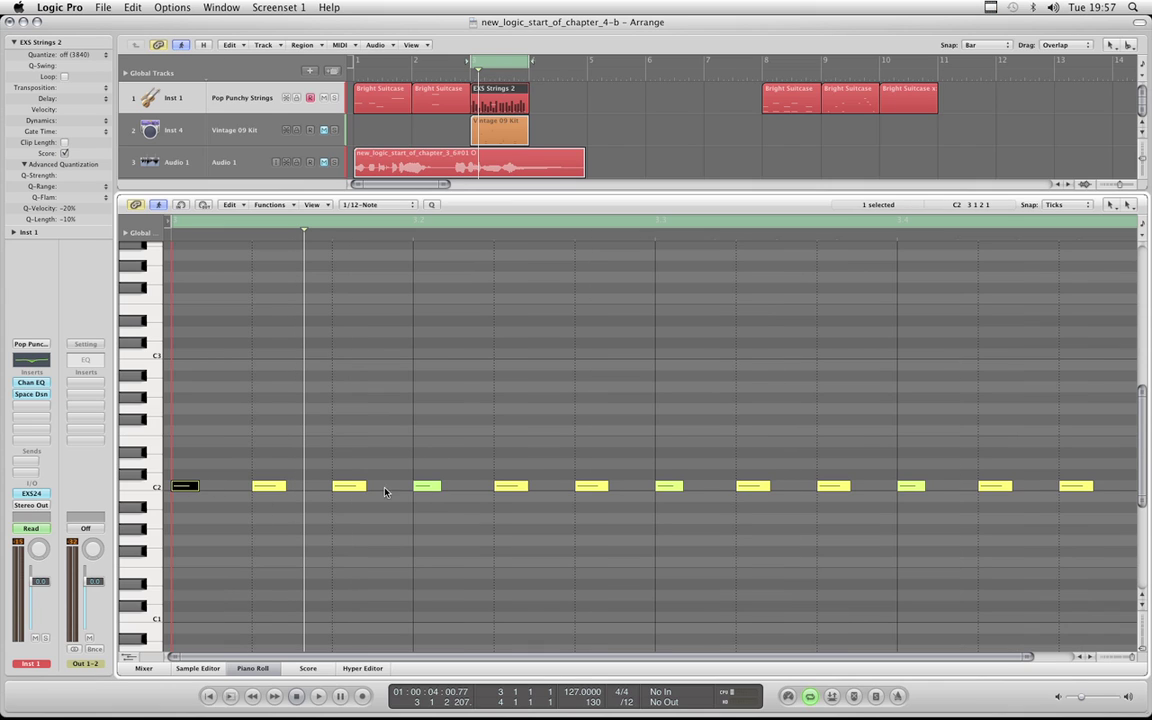
Check the beat notes of the 1/12-Note pattern and play back the region
{"action": "left_click", "coordinate": [424, 486]}
{"action": "left_click", "coordinate": [673, 487]}
{"action": "left_click", "coordinate": [911, 487]}
{"action": "left_click", "coordinate": [372, 382]}
{"action": "key", "text": "space"}
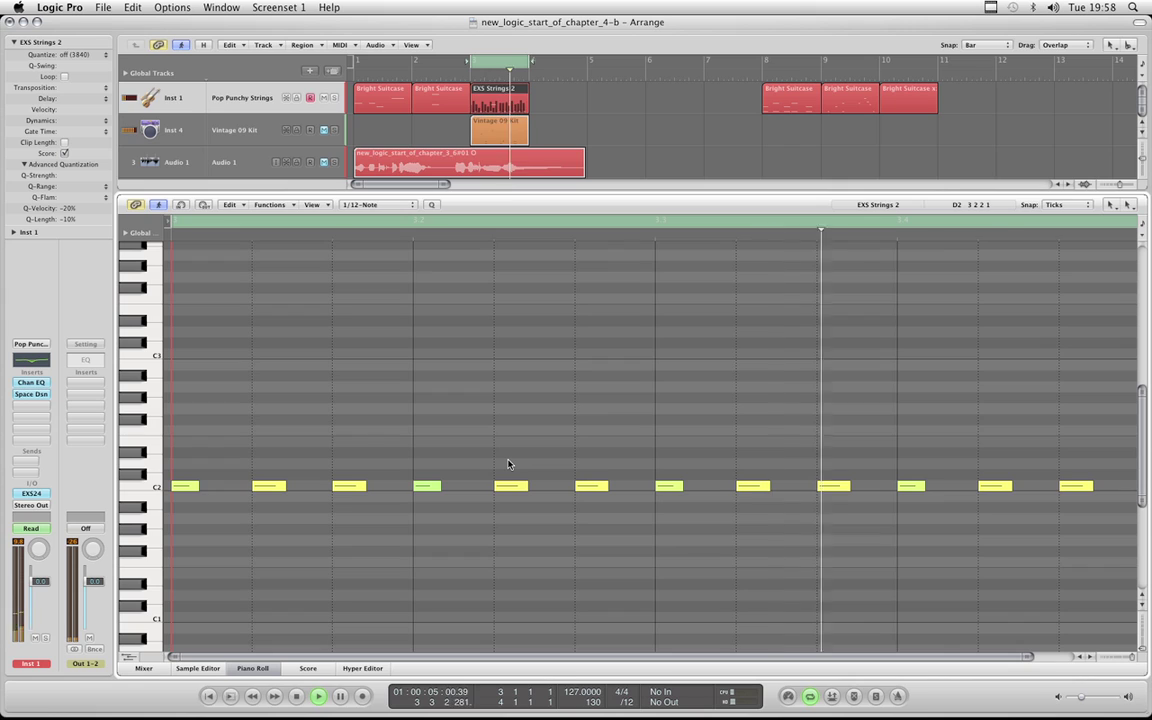
{"action": "key", "text": "space"}
Undo the 1/12-Note and 1/16-Note quantizes and clear the region's Q-Velocity and Q-Length values
{"action": "key", "text": "super+z"}
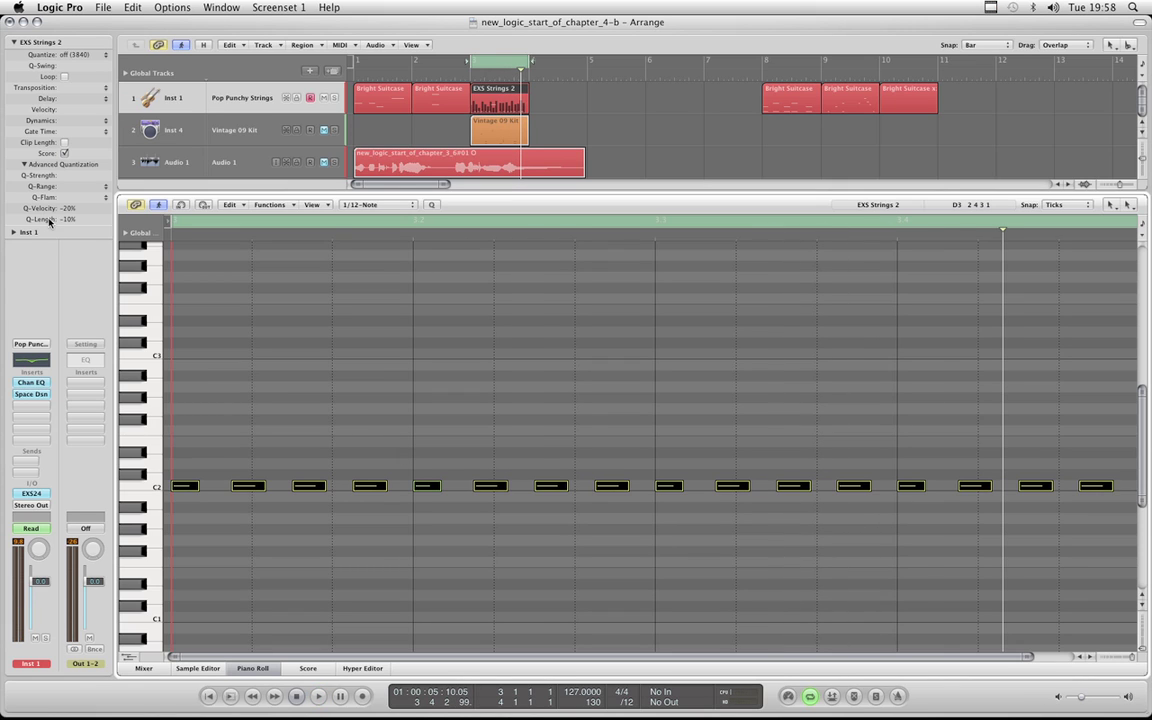
{"action": "key", "text": "super+z"}
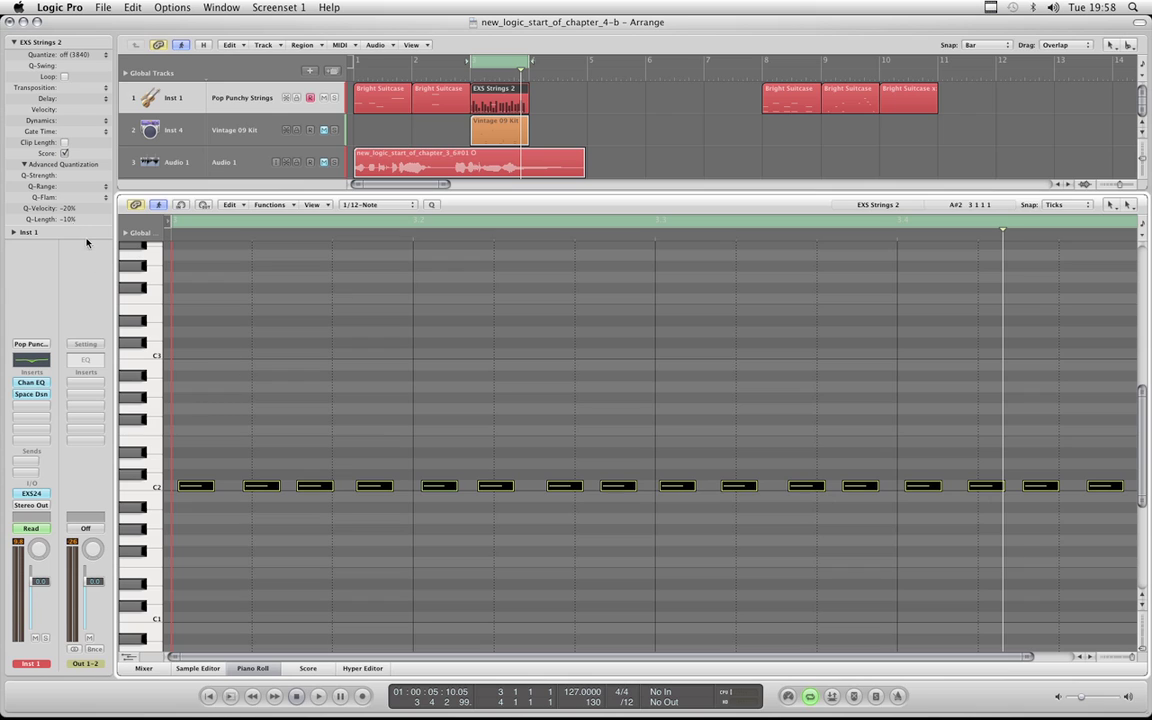
{"action": "left_click", "coordinate": [321, 337]}
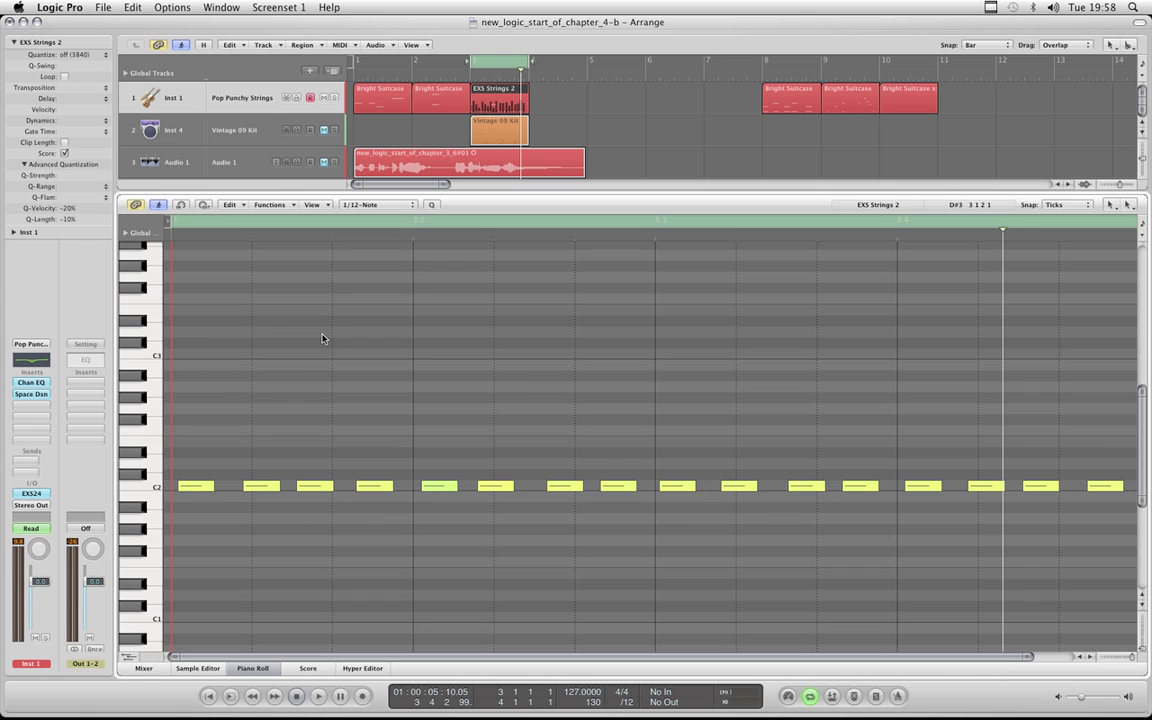
{"action": "double_click", "coordinate": [68, 208]}
{"action": "key", "text": "Return"}
{"action": "double_click", "coordinate": [66, 219]}
{"action": "key", "text": "Return"}
{"action": "scroll", "coordinate": [370, 330], "scroll_direction": "up", "scroll_amount": 3}
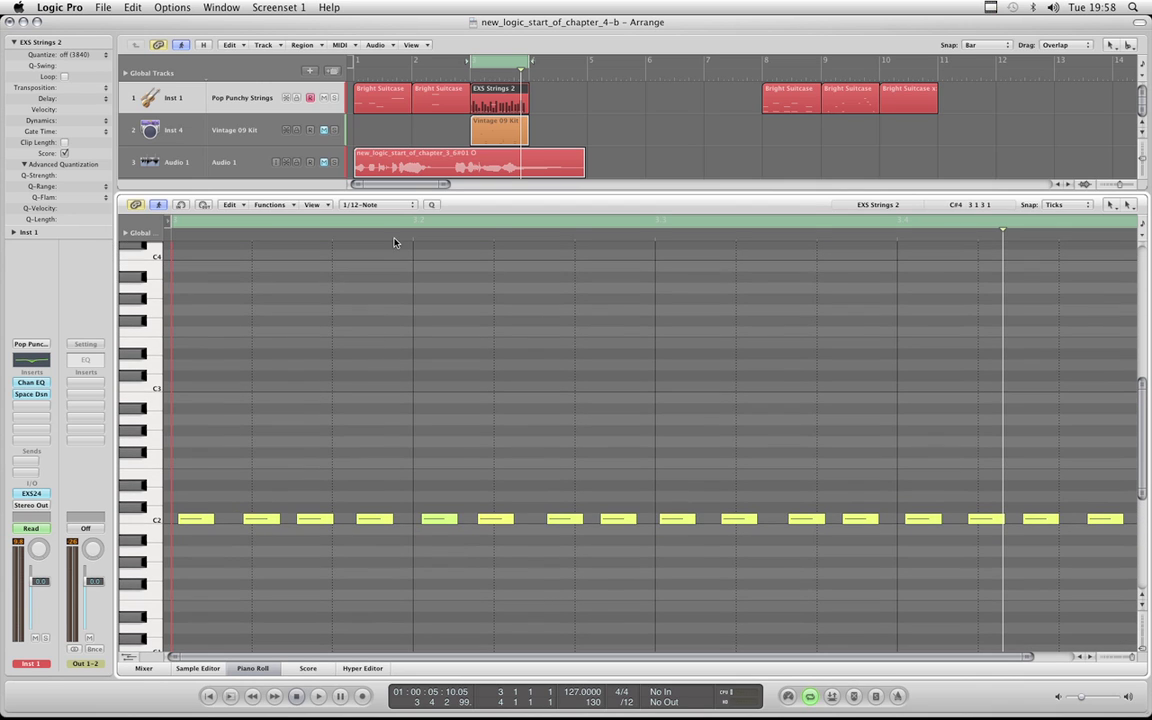
Set the Piano Roll quantize value to off (3840) and the region's Q-Swing to +60%
{"action": "left_click", "coordinate": [393, 205]}
{"action": "left_click", "coordinate": [142, 207]}
{"action": "left_click", "coordinate": [105, 187]}
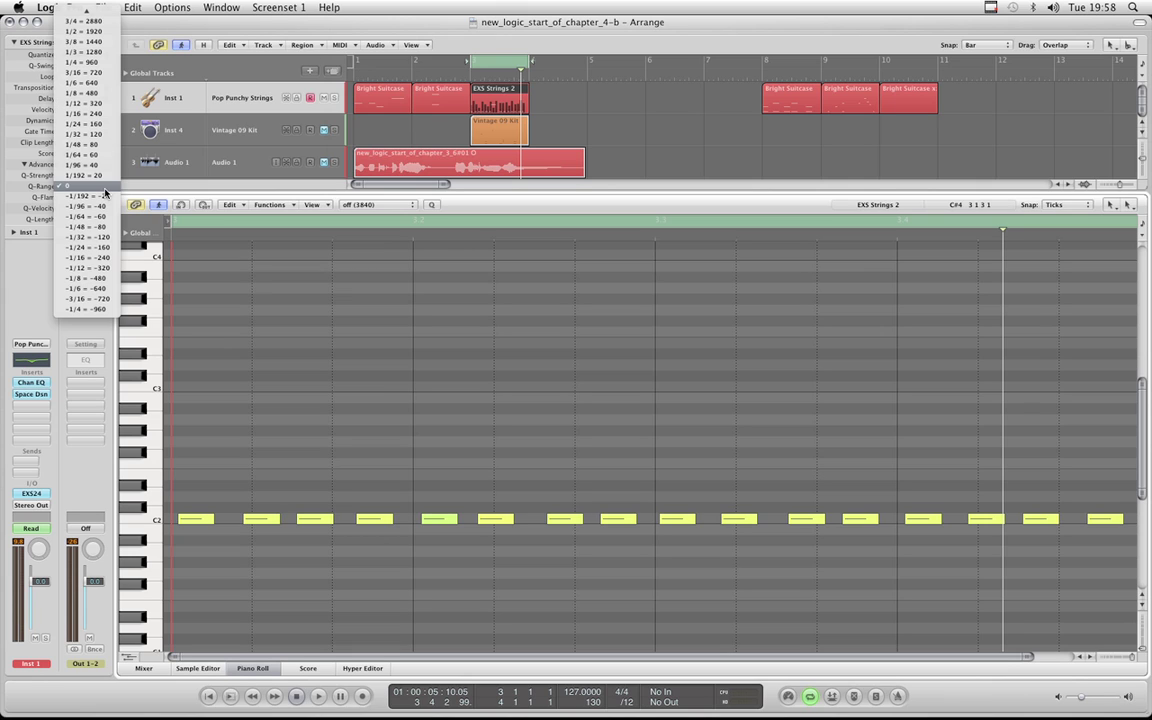
{"action": "left_click", "coordinate": [487, 212]}
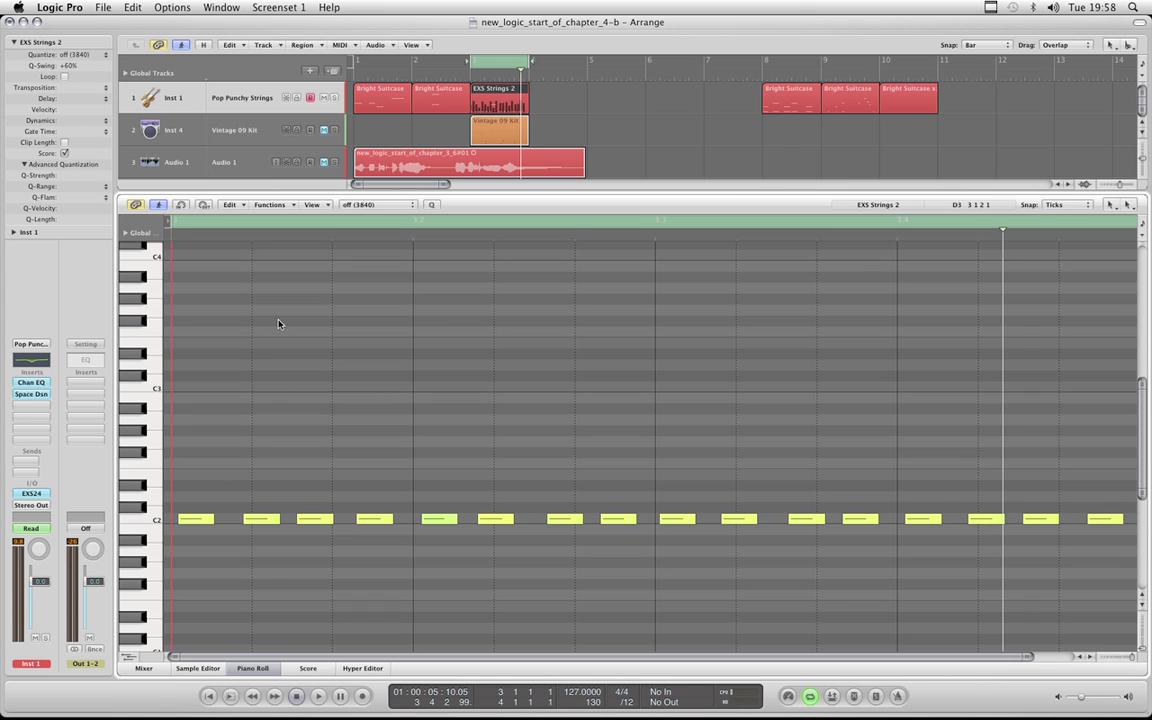
Select all the C2 notes and quantize them to 1/16-Note with the +60% swing
{"action": "left_click", "coordinate": [168, 519]}
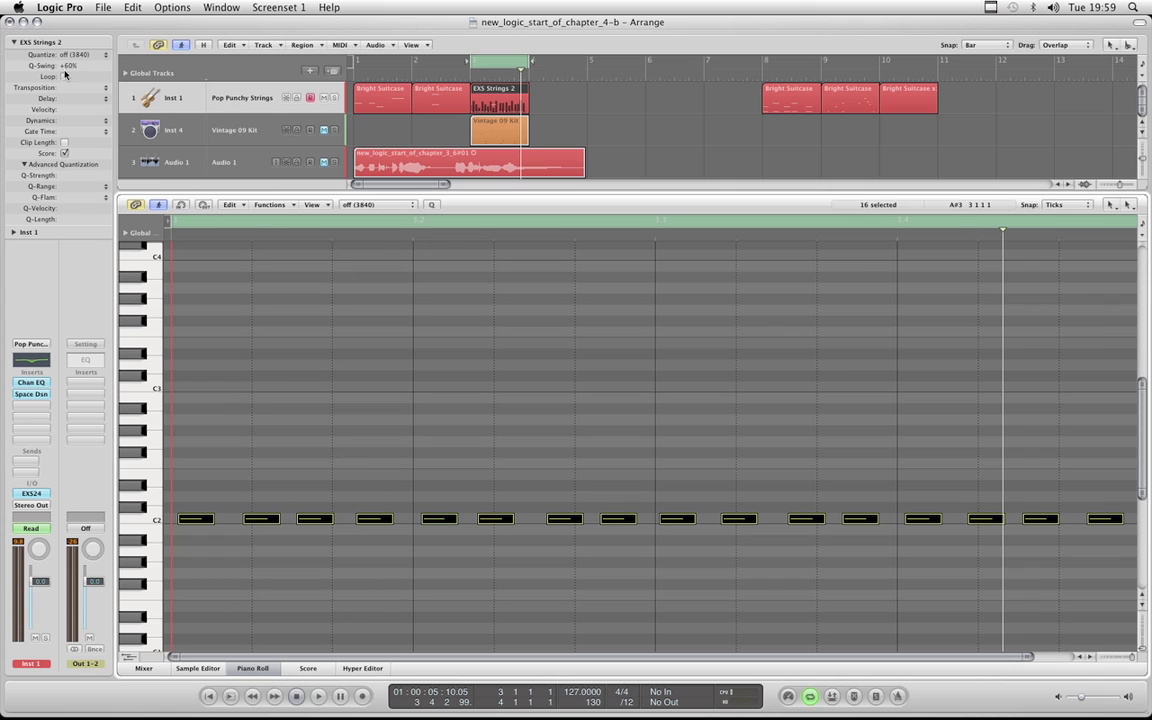
{"action": "left_click", "coordinate": [356, 204]}
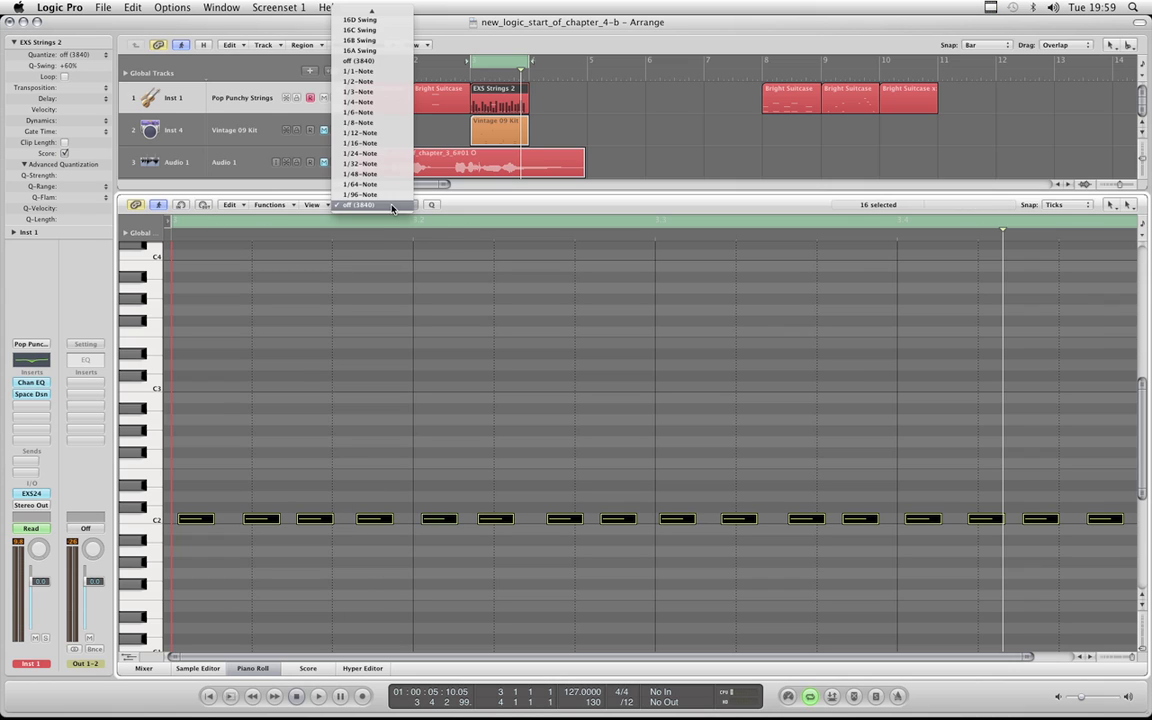
{"action": "left_click", "coordinate": [364, 147]}
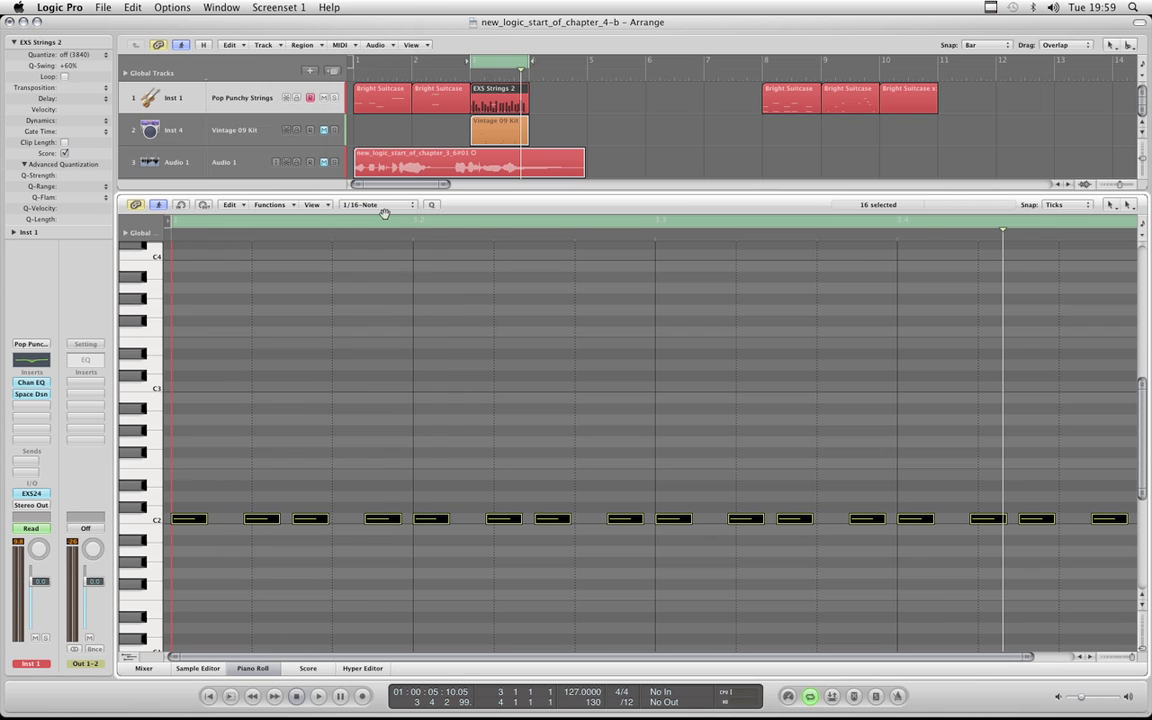
{"action": "left_click", "coordinate": [649, 509]}
Inspect the off-beat C2 notes in the first beat and play back the +60% swung pattern
{"action": "scroll", "coordinate": [586, 483], "scroll_direction": "down", "scroll_amount": 3}
{"action": "left_click", "coordinate": [257, 476]}
{"action": "left_click", "coordinate": [386, 476]}
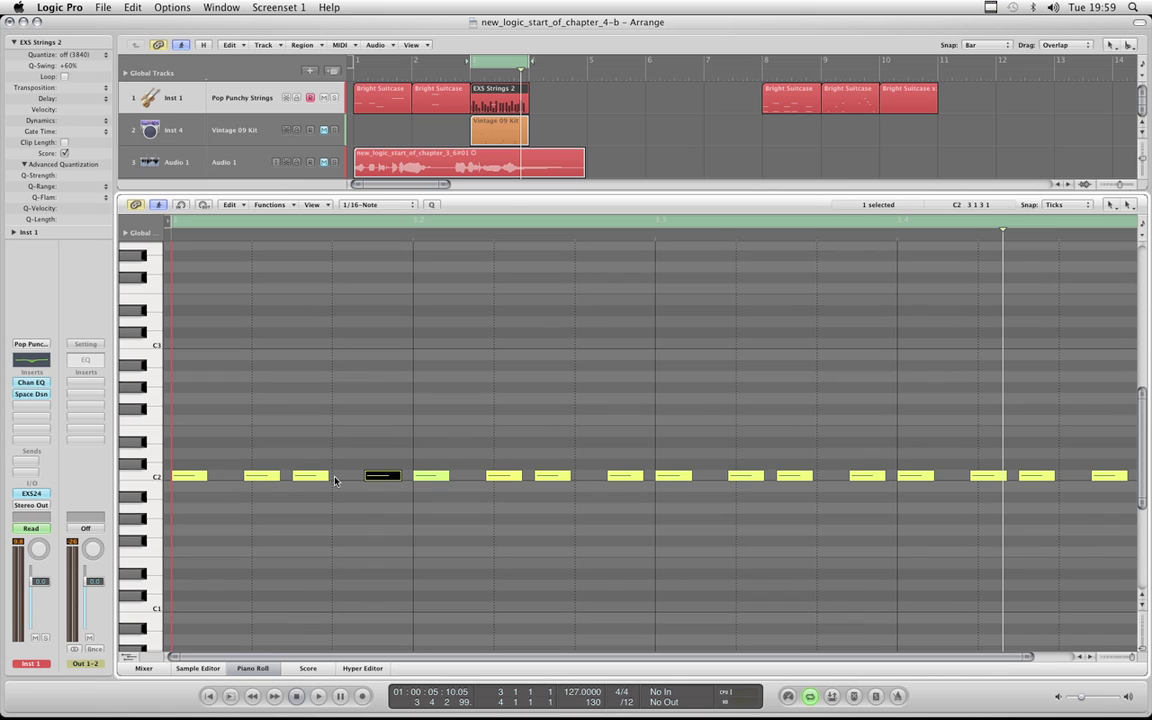
{"action": "left_click", "coordinate": [445, 456]}
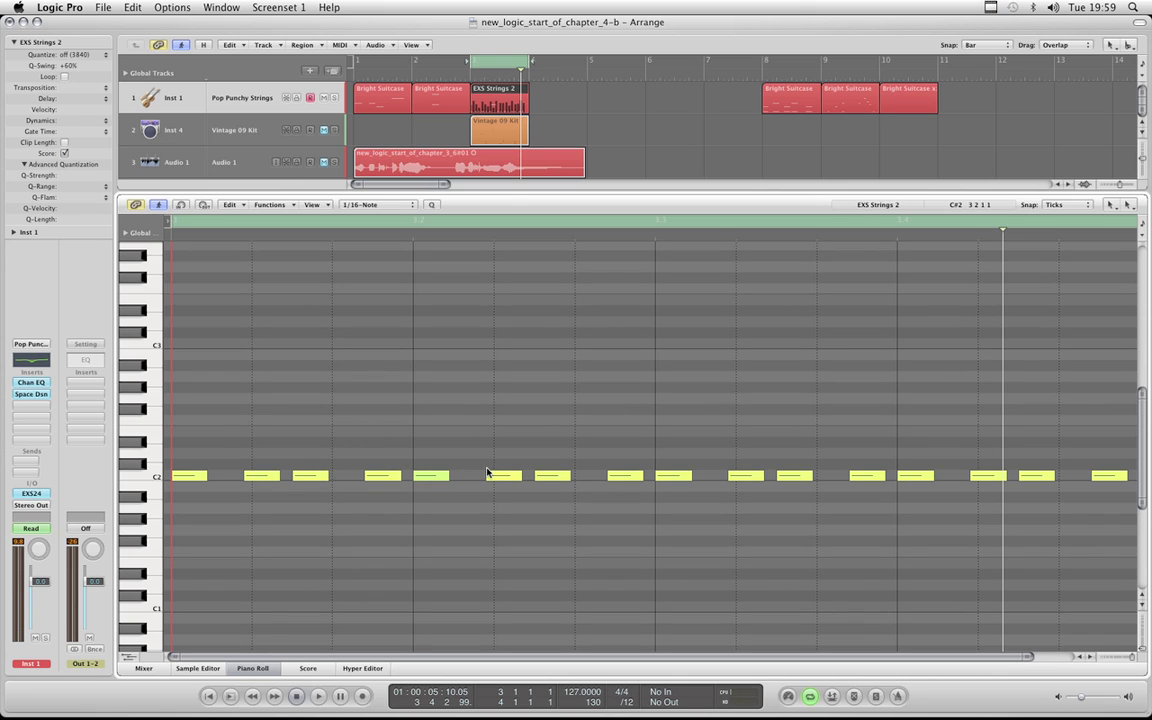
{"action": "key", "text": "space"}
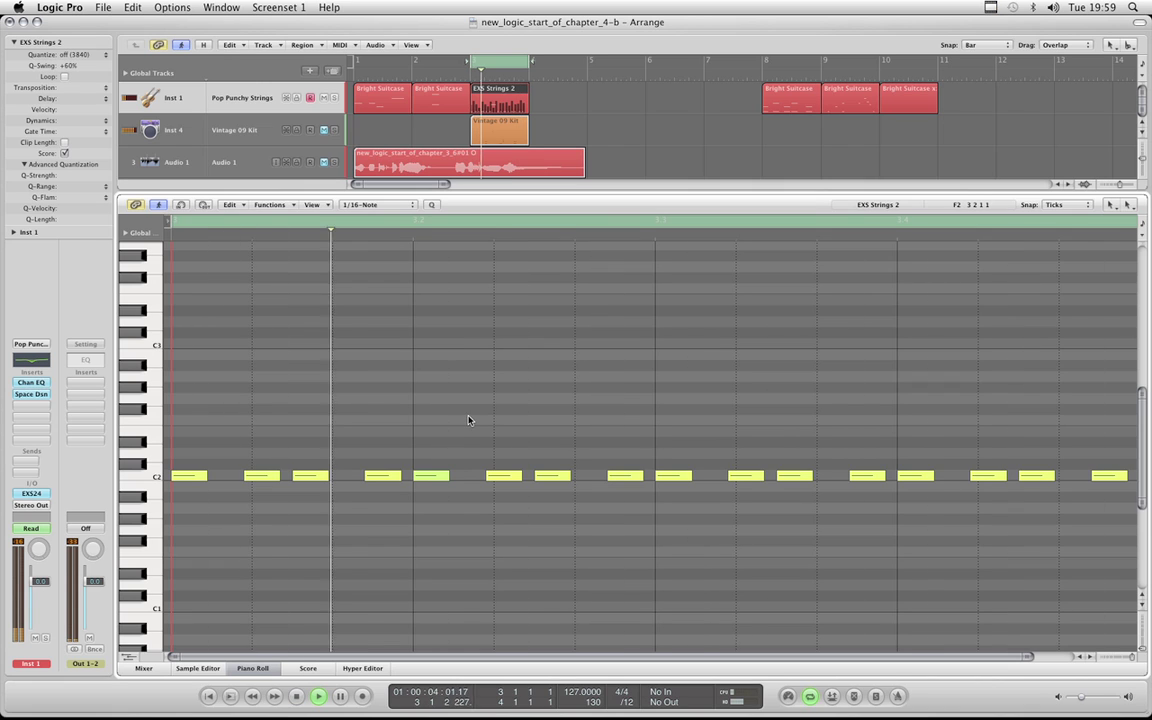
{"action": "key", "text": "space"}
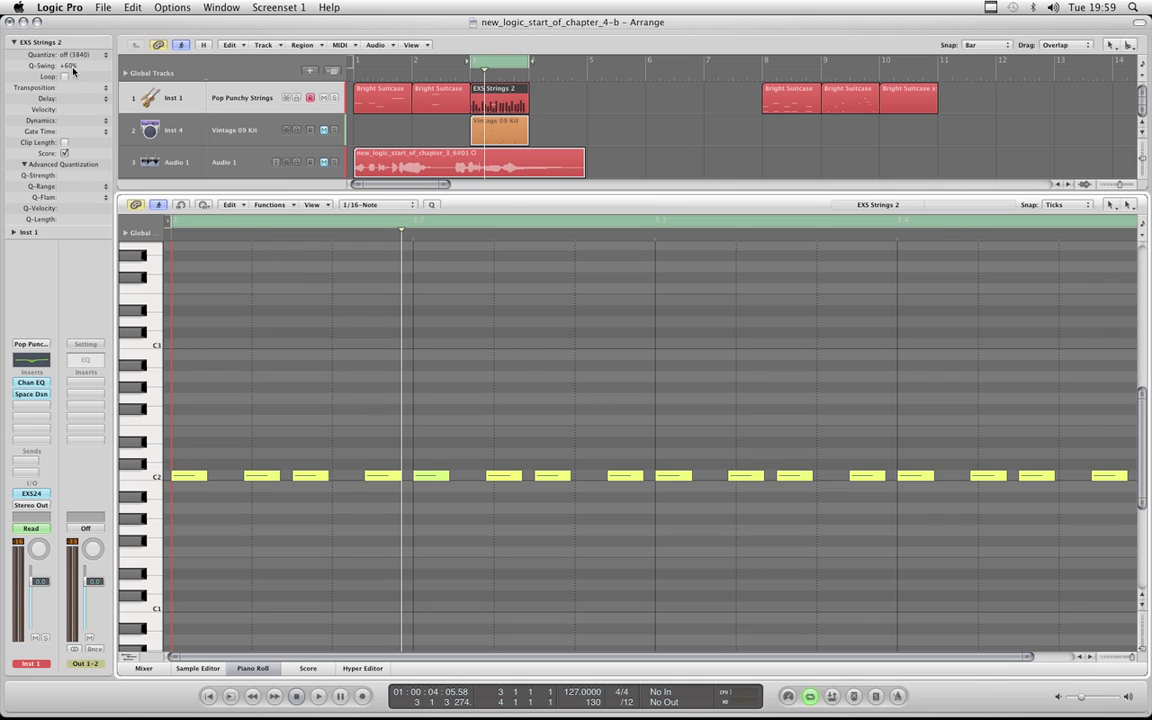
Undo the +60% swing quantize and requantize all the C2 notes to 1/16-Note with Q-Swing set to +40%
{"action": "key", "text": "super+z"}
{"action": "left_click", "coordinate": [314, 348]}
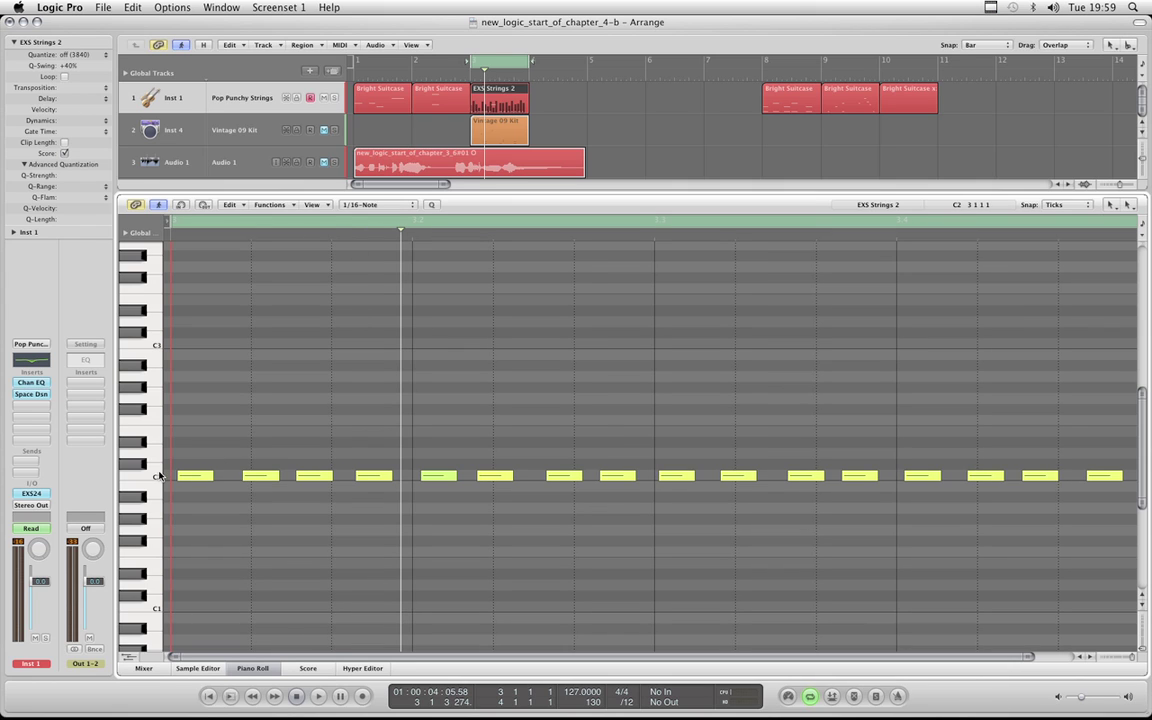
{"action": "key", "text": "super+a"}
{"action": "left_click", "coordinate": [432, 206]}
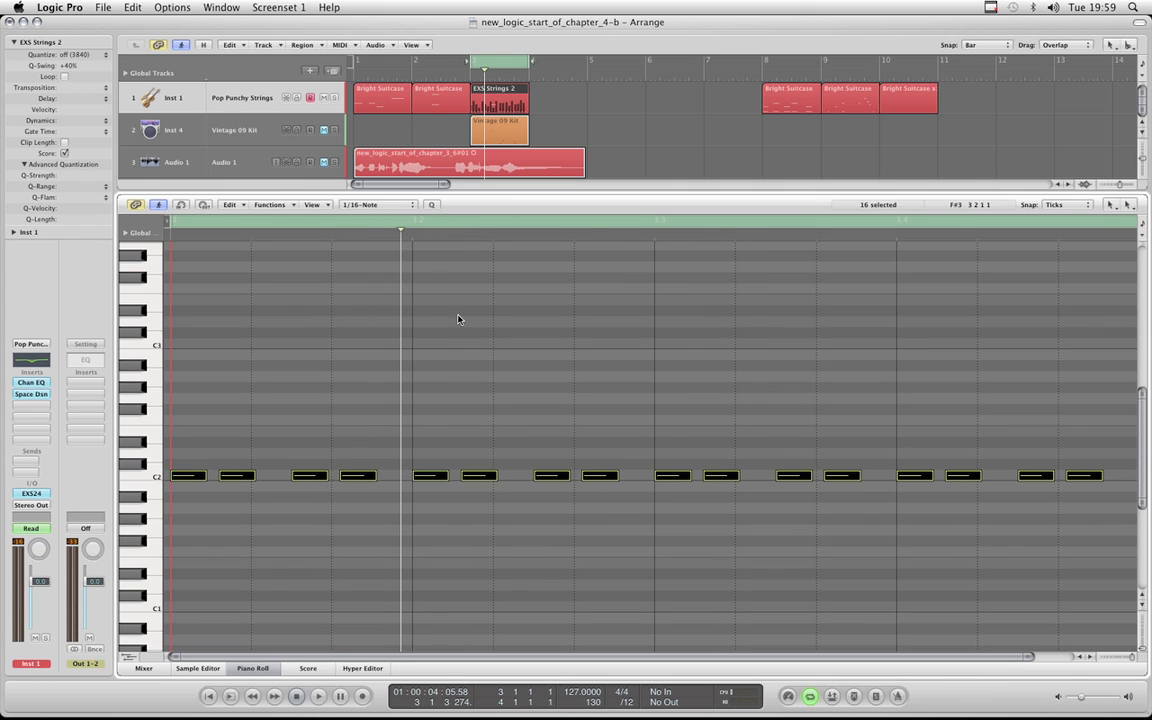
{"action": "left_click", "coordinate": [506, 427]}
Inspect the second and fourth C2 notes of the first beat and play back the +40% swung pattern
{"action": "scroll", "coordinate": [495, 433], "scroll_direction": "down", "scroll_amount": 3}
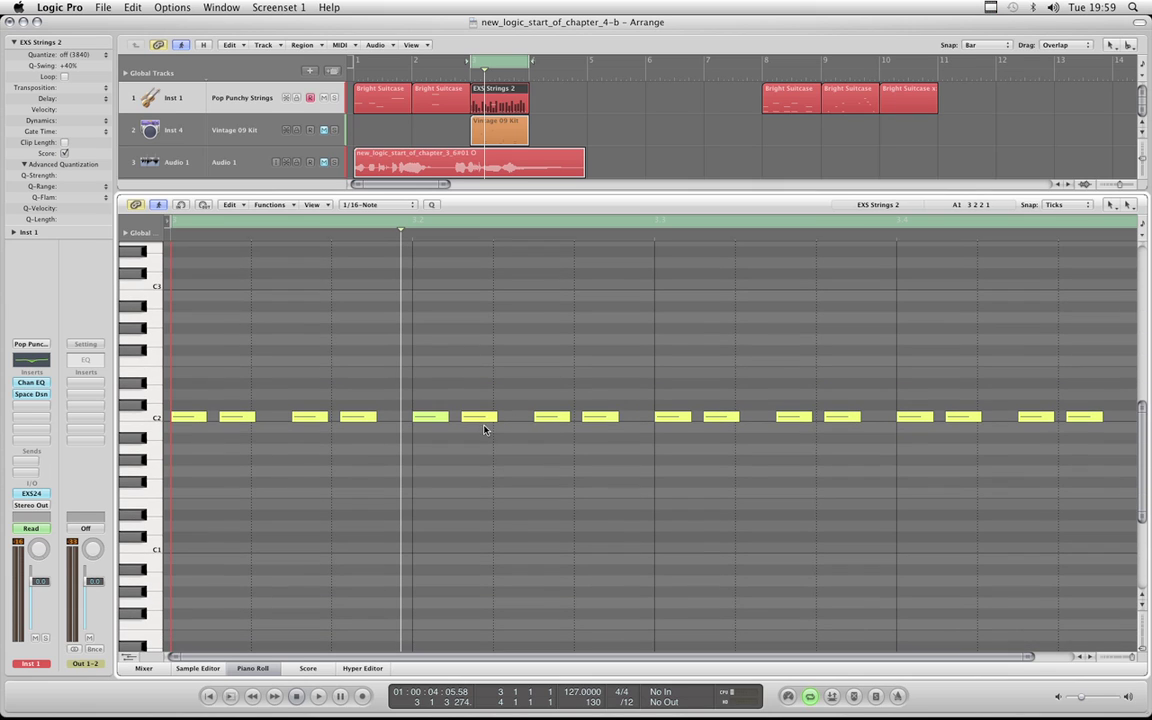
{"action": "left_click", "coordinate": [355, 417]}
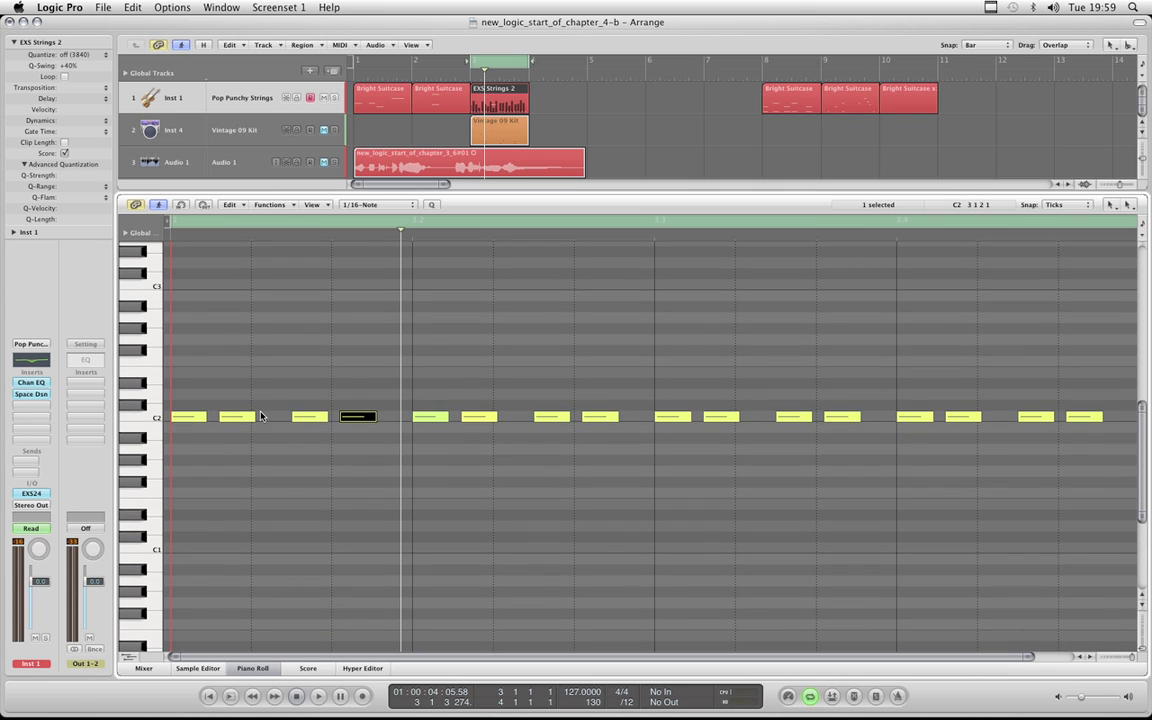
{"action": "left_click", "coordinate": [229, 419]}
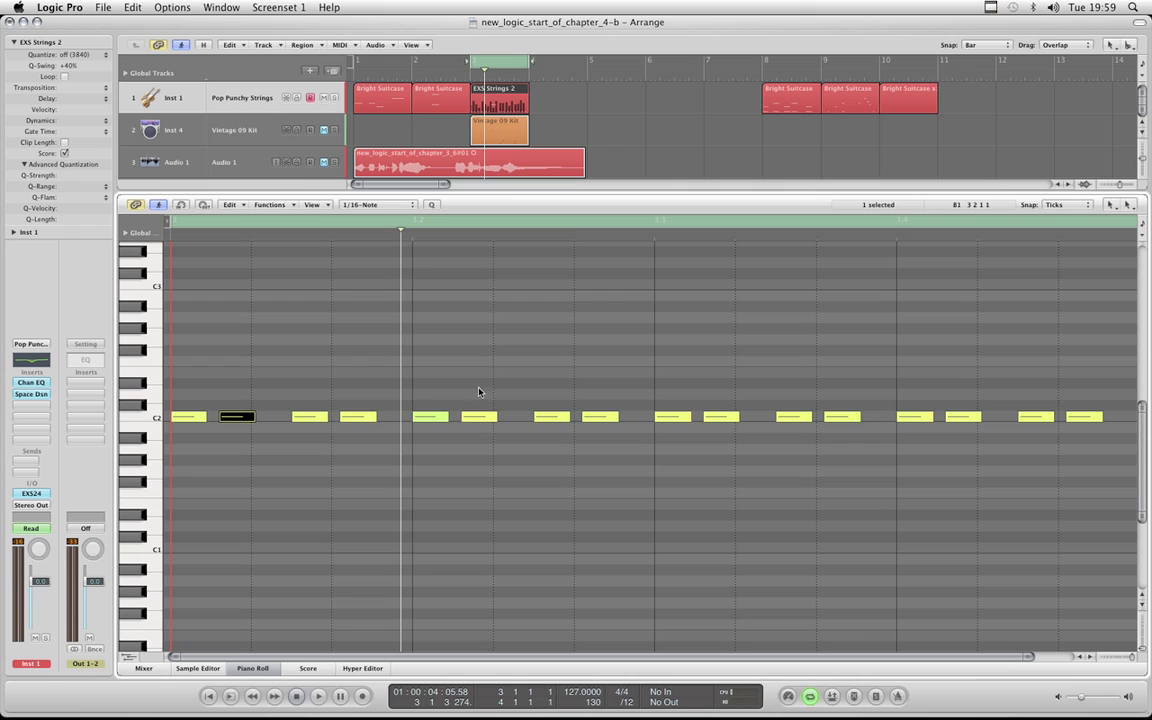
{"action": "left_click", "coordinate": [245, 433]}
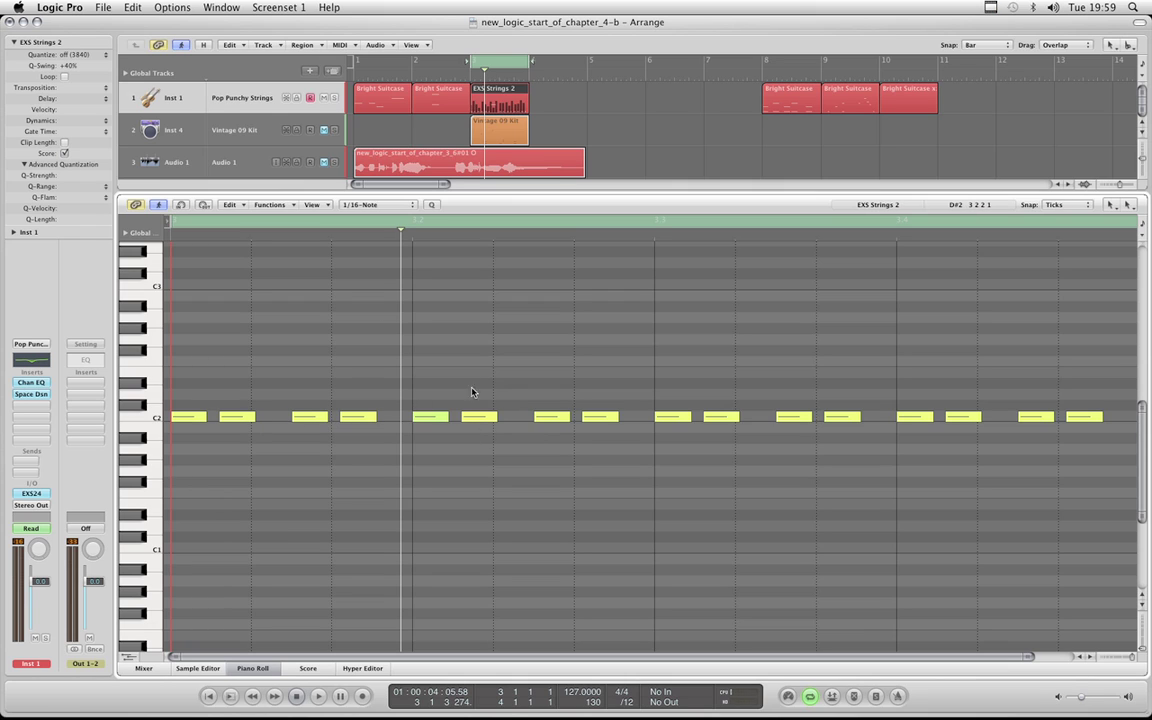
{"action": "key", "text": "space"}
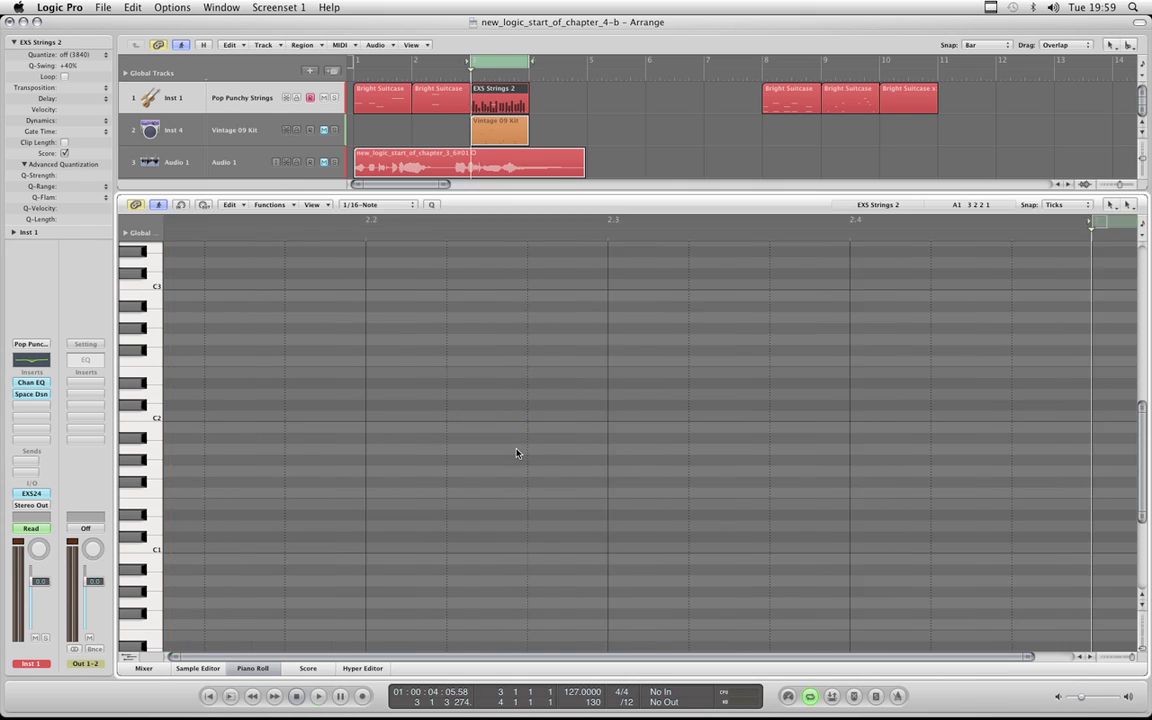
{"action": "key", "text": "space"}
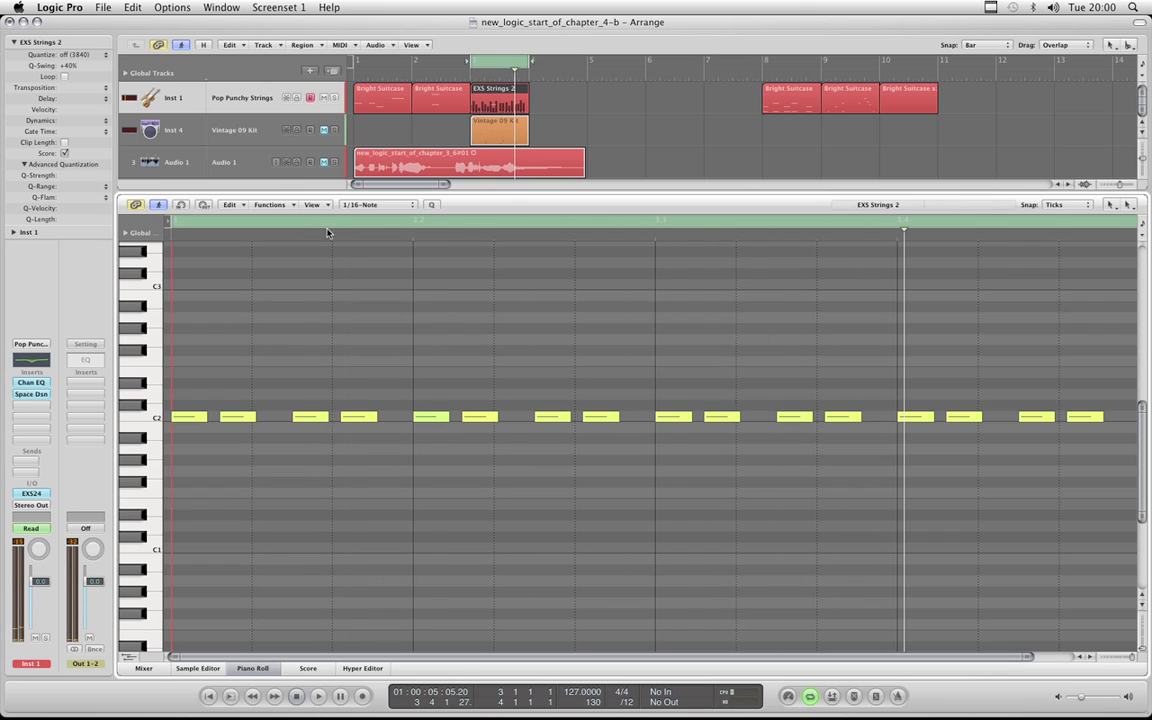
Undo the +40% swing quantize and set the region's Q-Swing to 50%
{"action": "double_click", "coordinate": [72, 66]}
{"action": "type", "text": "50"}
{"action": "key", "text": "Return"}
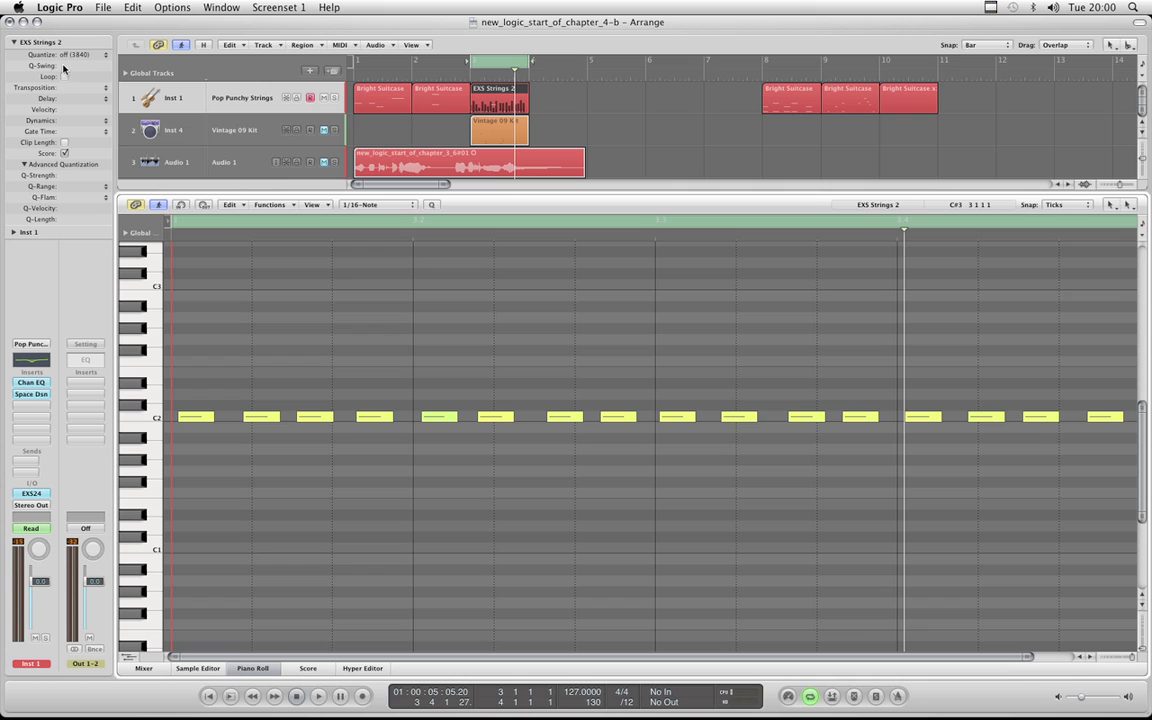
{"action": "left_click", "coordinate": [386, 206]}
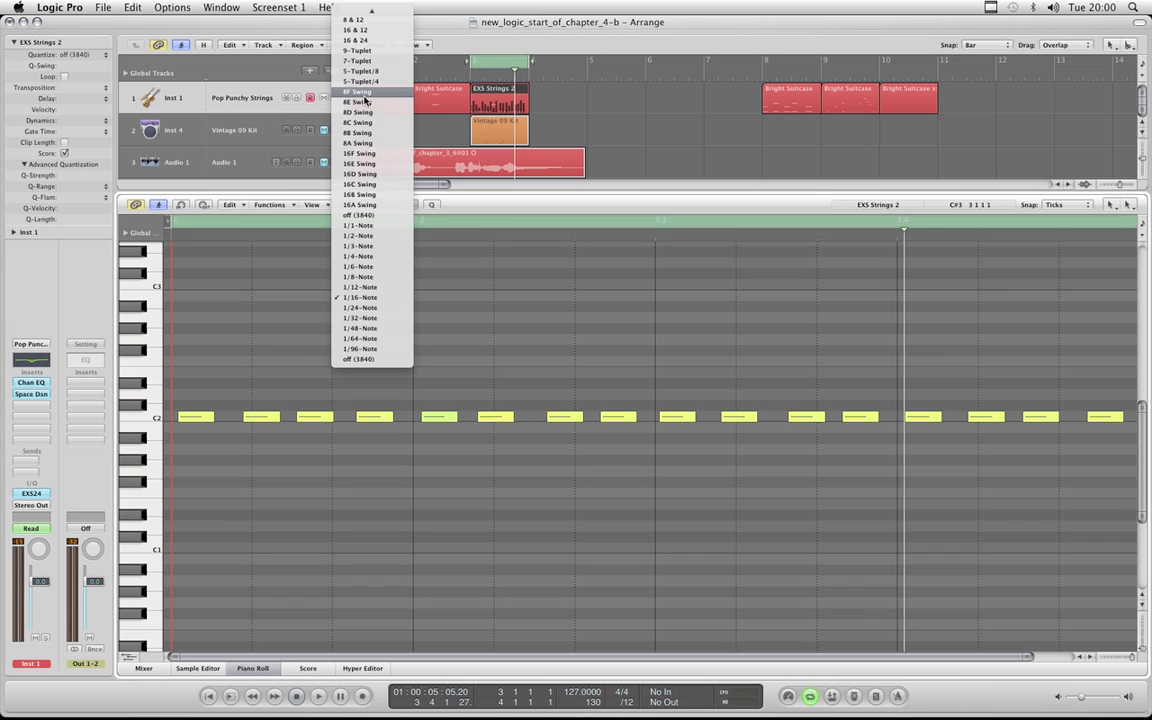
{"action": "left_click", "coordinate": [465, 205]}
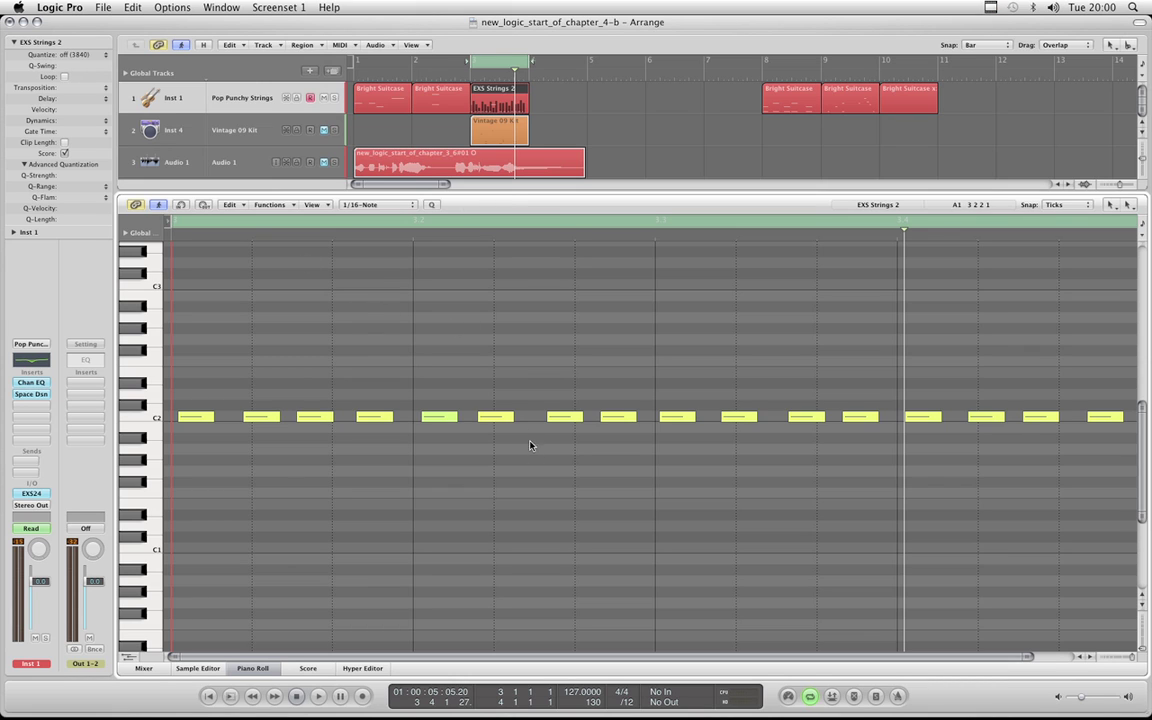
{"action": "scroll", "coordinate": [515, 420], "scroll_direction": "down", "scroll_amount": 1}
{"action": "scroll", "coordinate": [512, 411], "scroll_direction": "up", "scroll_amount": 2}
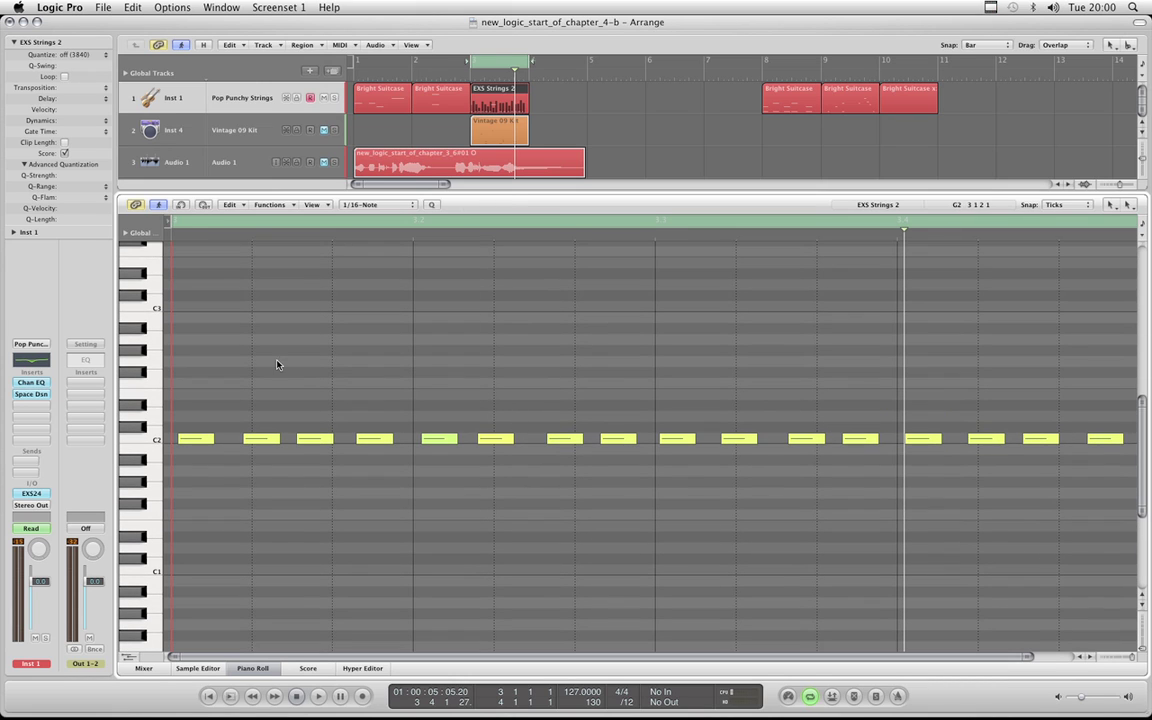
Review the list of available Q-Range values for the EXS Strings 2 region, leaving the setting as it is
{"action": "left_click", "coordinate": [99, 187]}
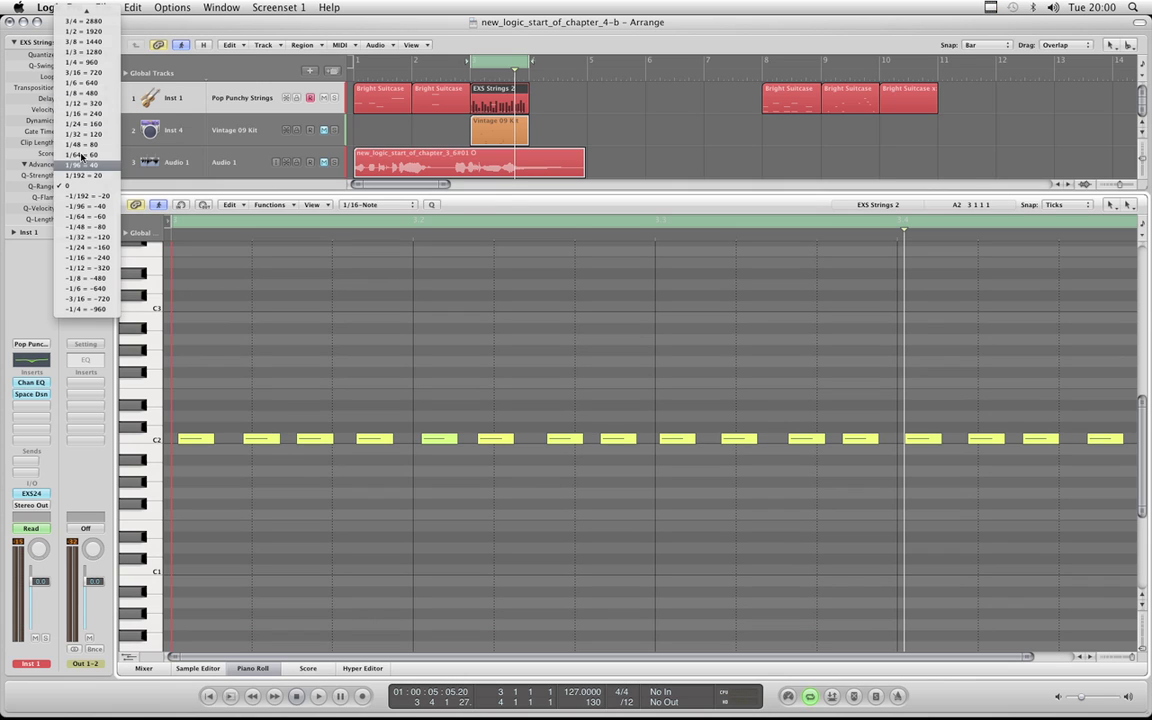
{"action": "left_click", "coordinate": [482, 206]}
{"action": "left_click", "coordinate": [99, 187]}
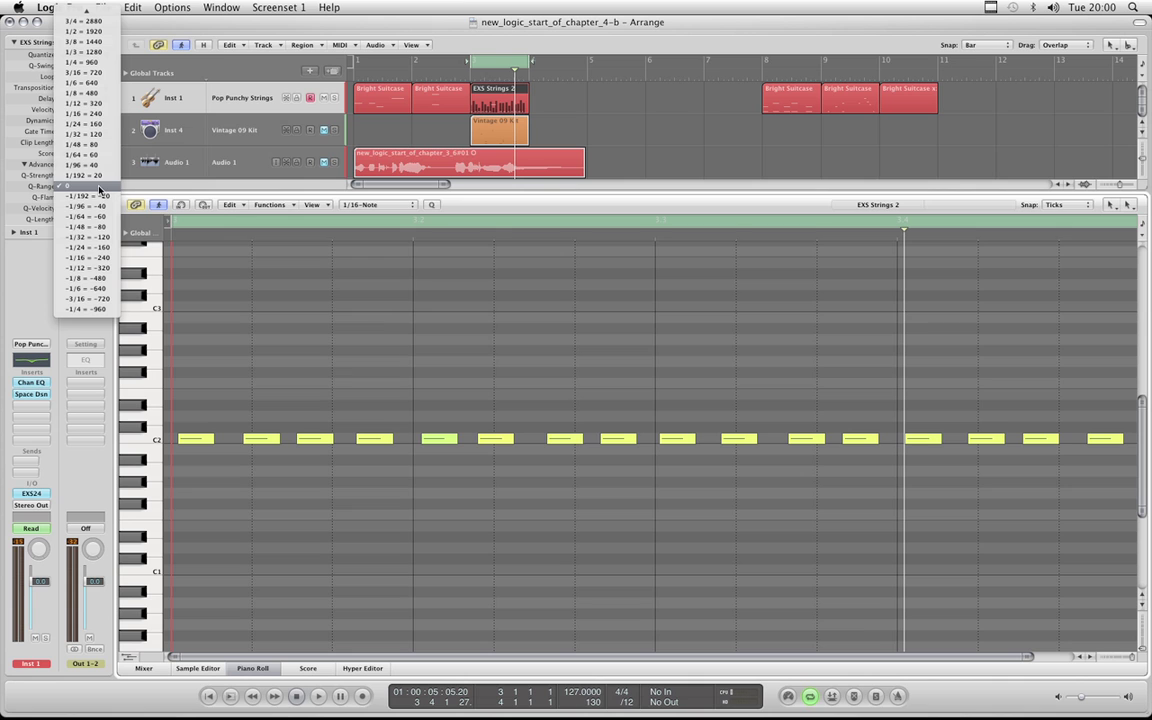
{"action": "left_click", "coordinate": [472, 212]}
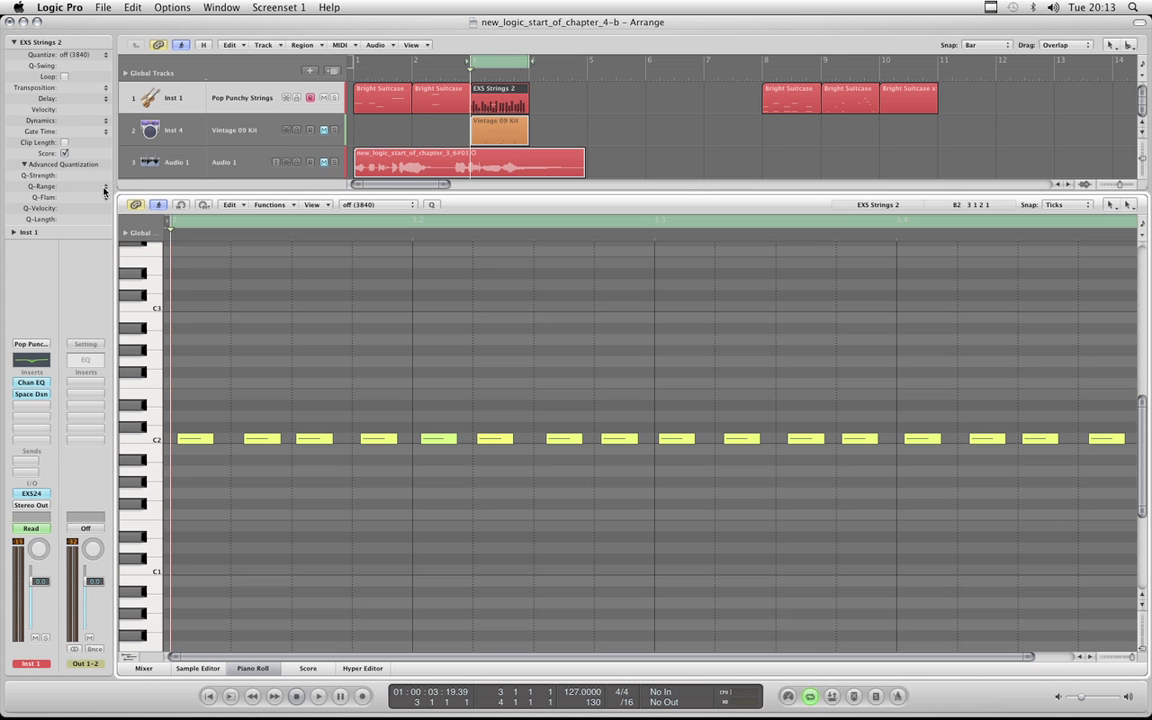
{"action": "left_click", "coordinate": [104, 190]}
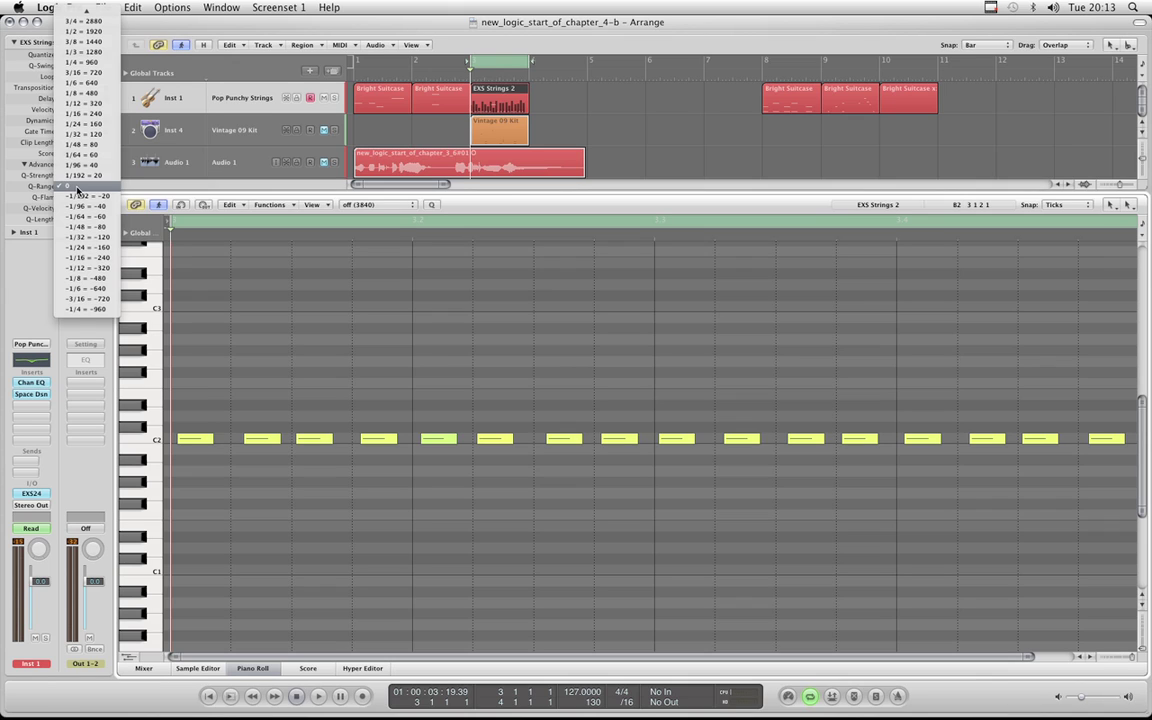
{"action": "left_click", "coordinate": [459, 207]}
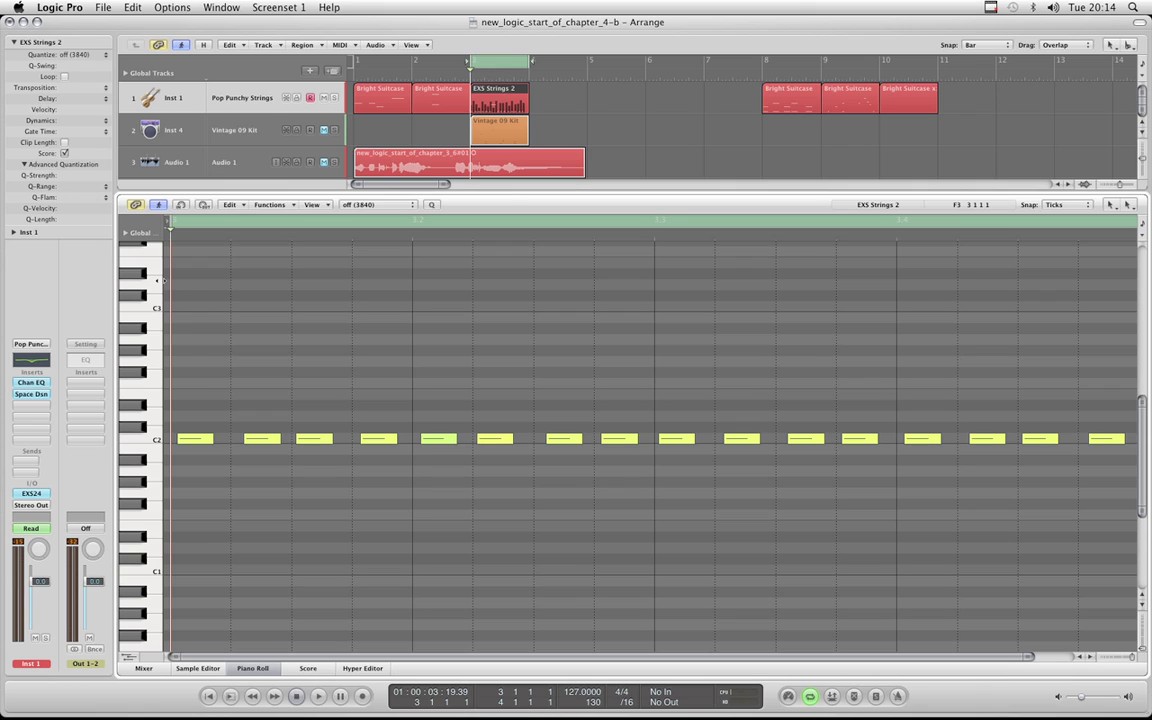
Inspect how far the second, third and fourth C2 notes of the first beat lie from the grid
{"action": "left_click", "coordinate": [262, 439]}
{"action": "left_click", "coordinate": [302, 442]}
{"action": "left_click", "coordinate": [366, 440]}
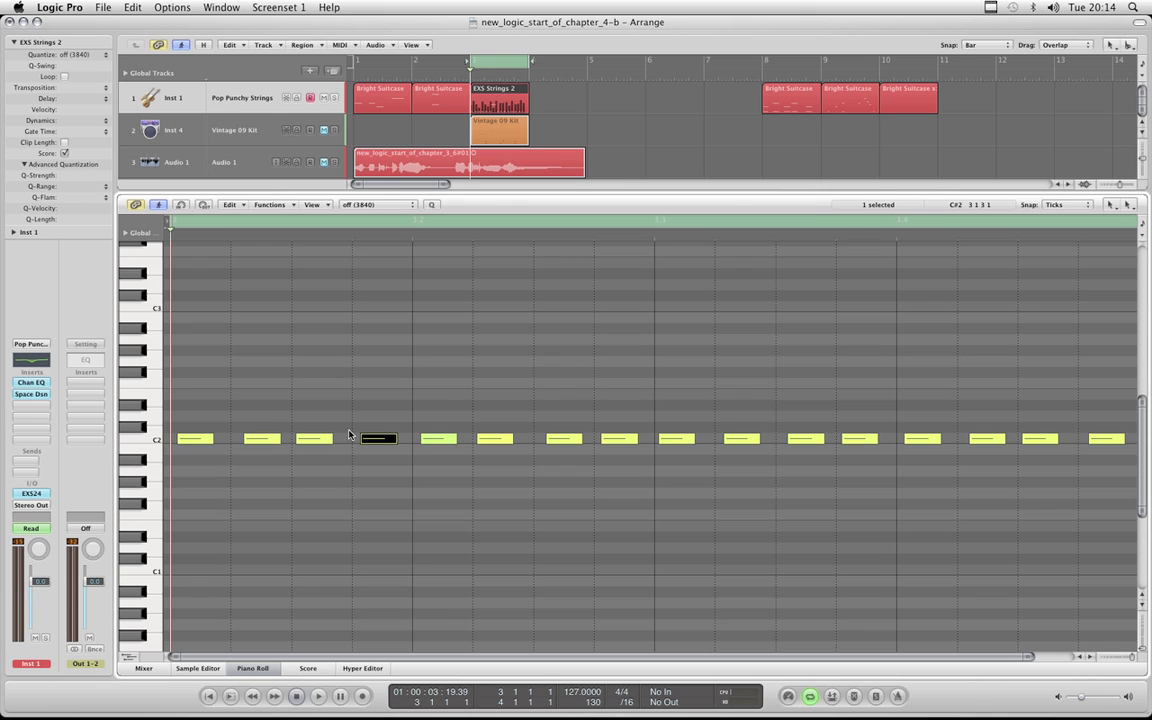
{"action": "left_click", "coordinate": [456, 424]}
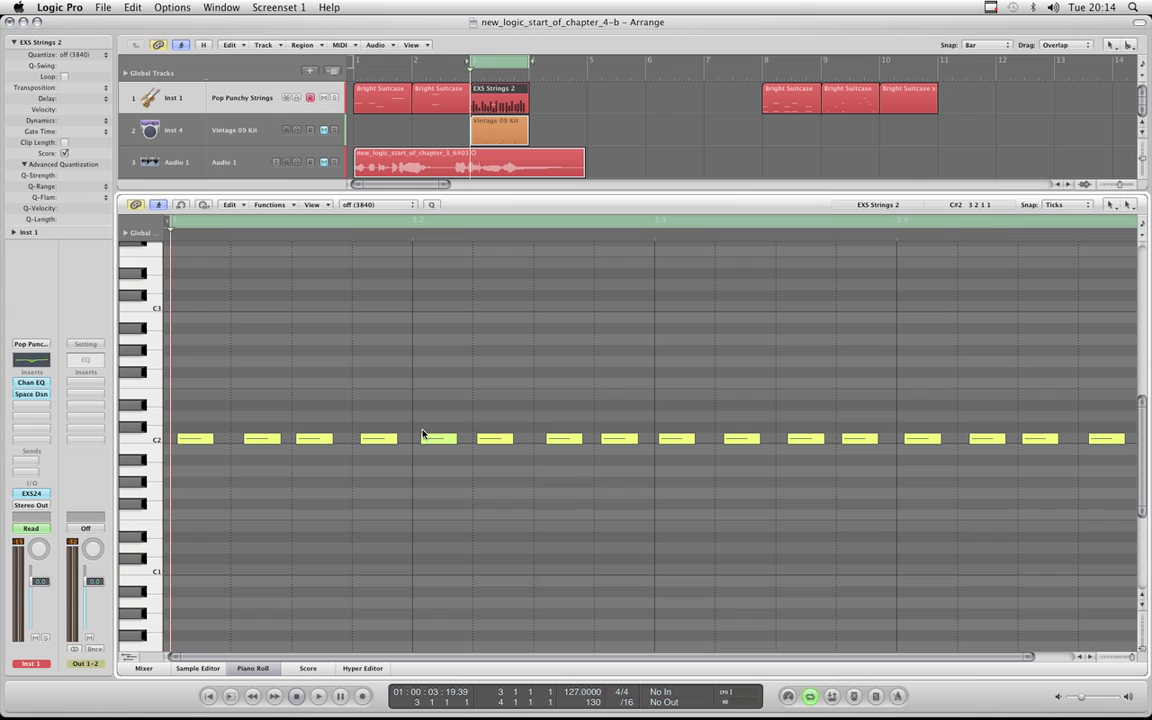
Set the region's Q-Range to 1/64 and quantize all the C2 notes to 1/16-Note
{"action": "left_click", "coordinate": [100, 186]}
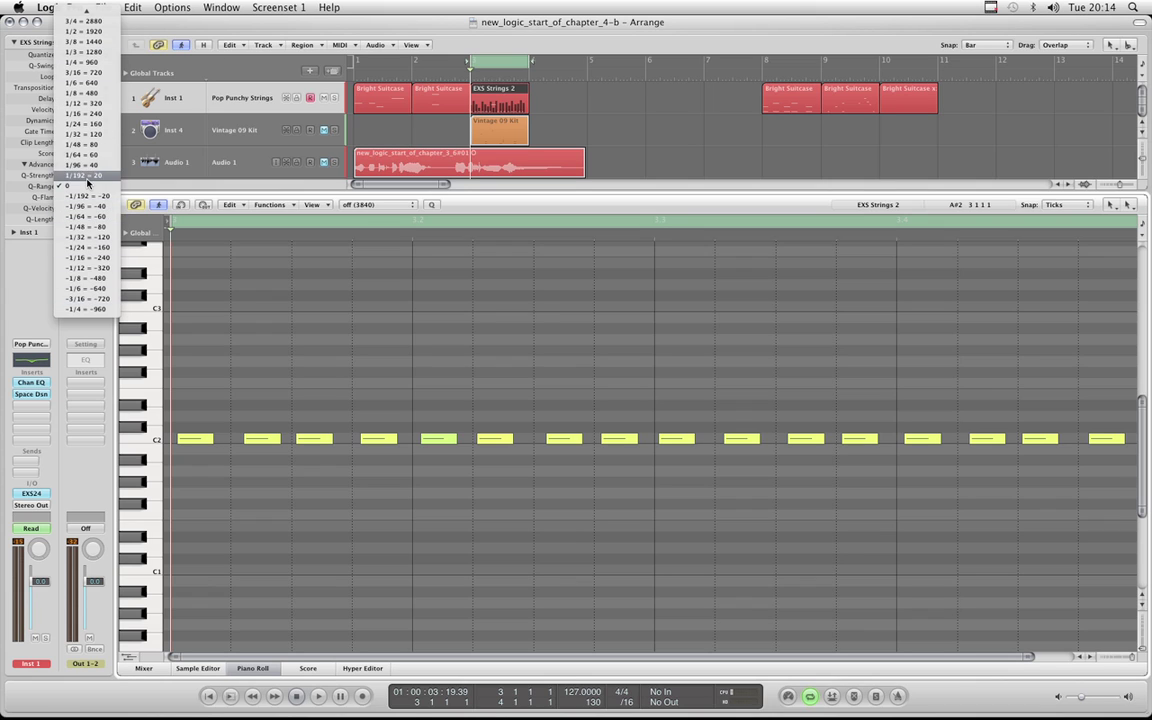
{"action": "left_click", "coordinate": [91, 157]}
{"action": "key", "text": "super+a"}
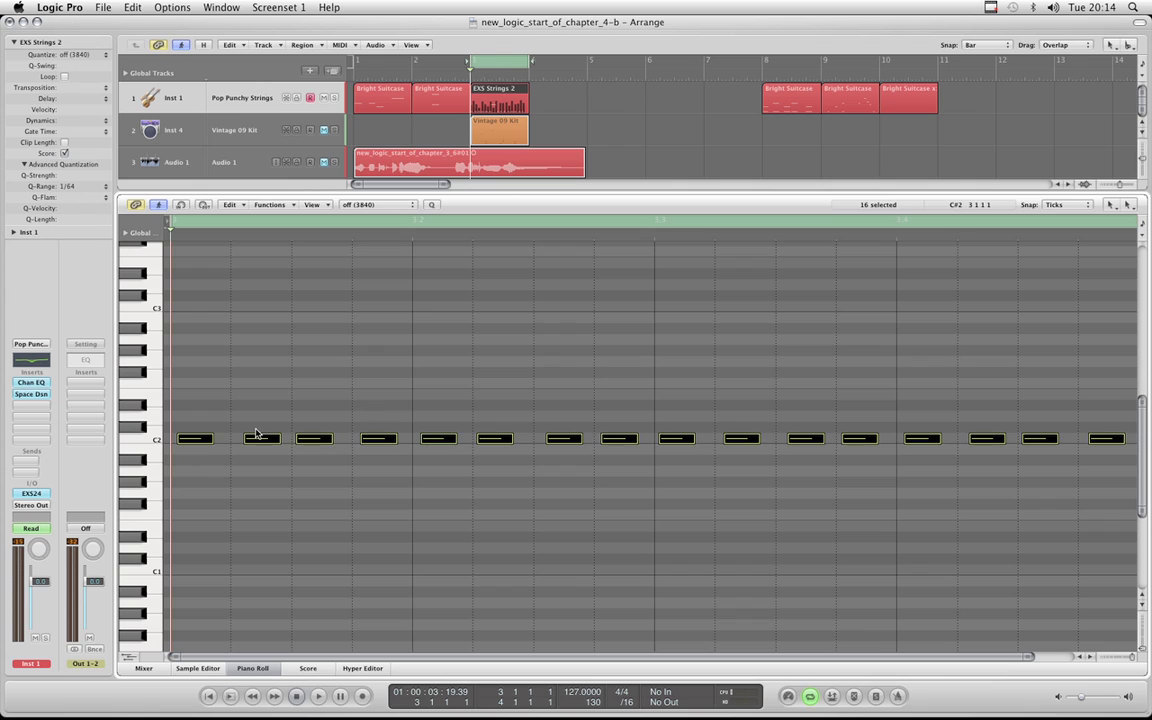
{"action": "left_click", "coordinate": [392, 205]}
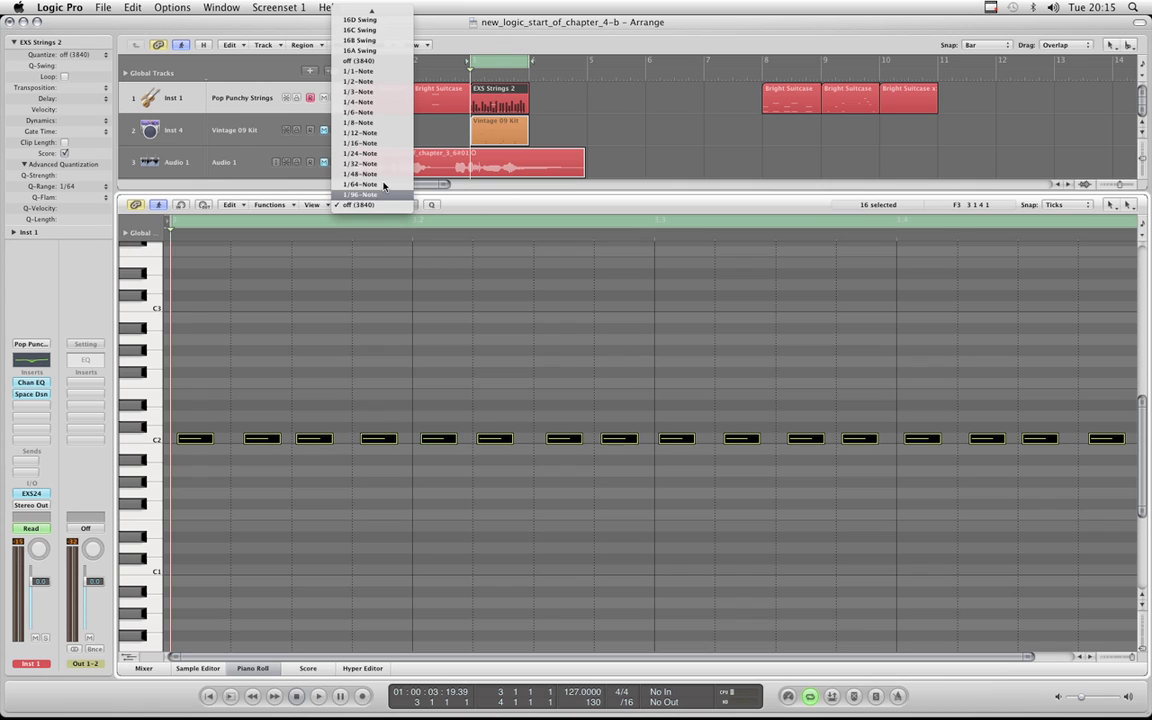
{"action": "left_click", "coordinate": [362, 143]}
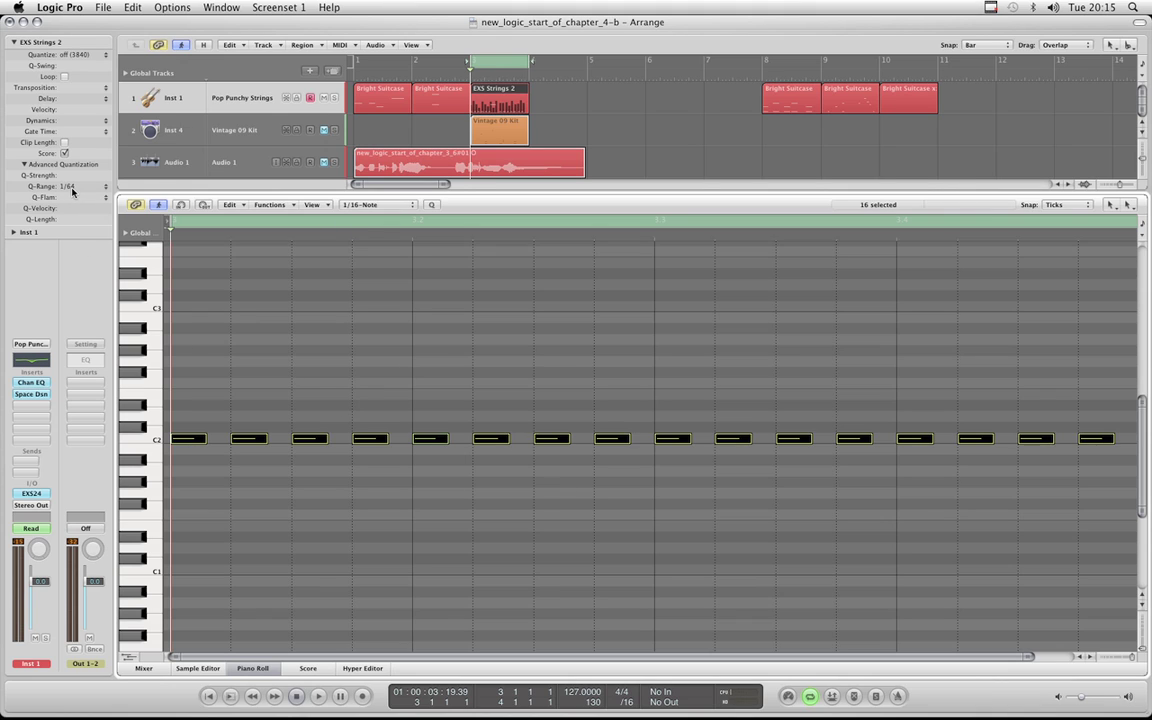
{"action": "scroll", "coordinate": [363, 386], "scroll_direction": "down", "scroll_amount": 3}
{"action": "left_click", "coordinate": [475, 376]}
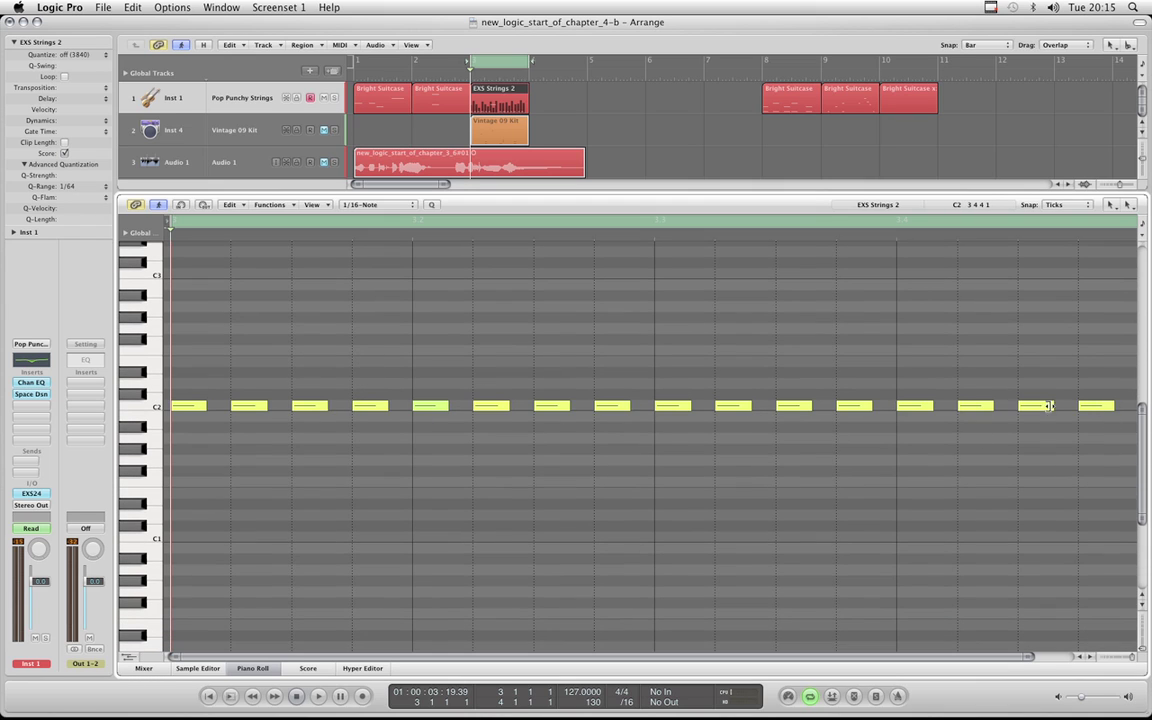
Undo the 1/16-Note quantize of the C2 notes and set the region's Q-Range to 1/96
{"action": "scroll", "coordinate": [663, 440], "scroll_direction": "up", "scroll_amount": 7}
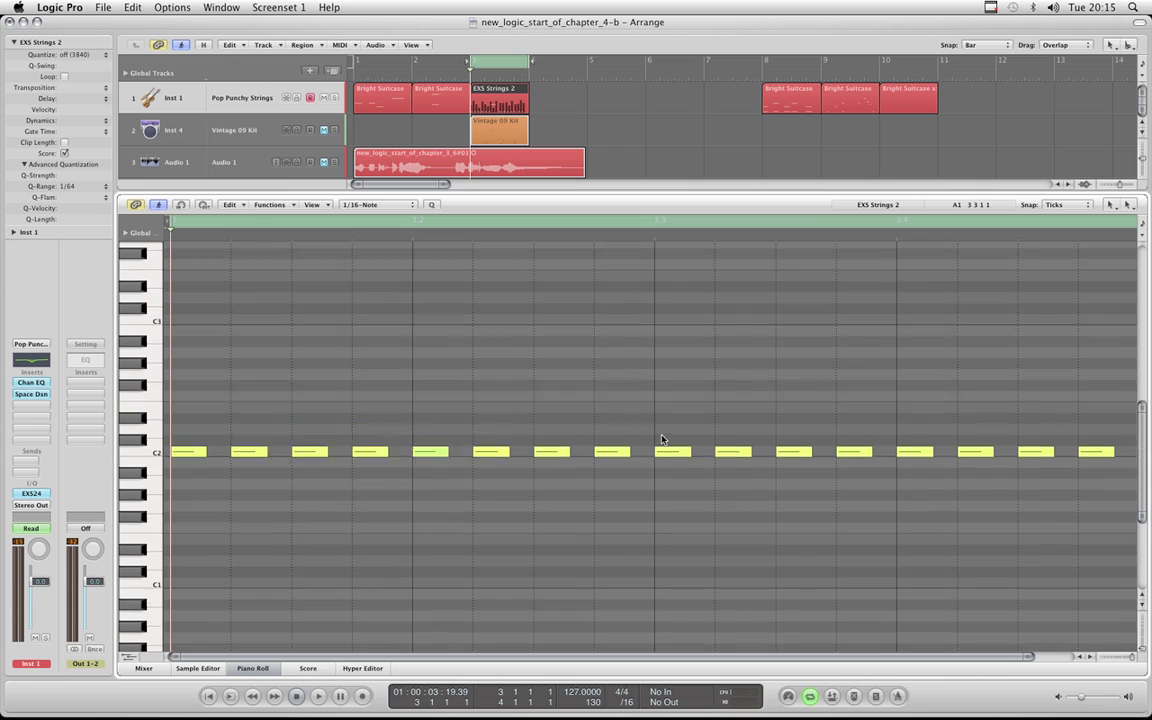
{"action": "key", "text": "super+z"}
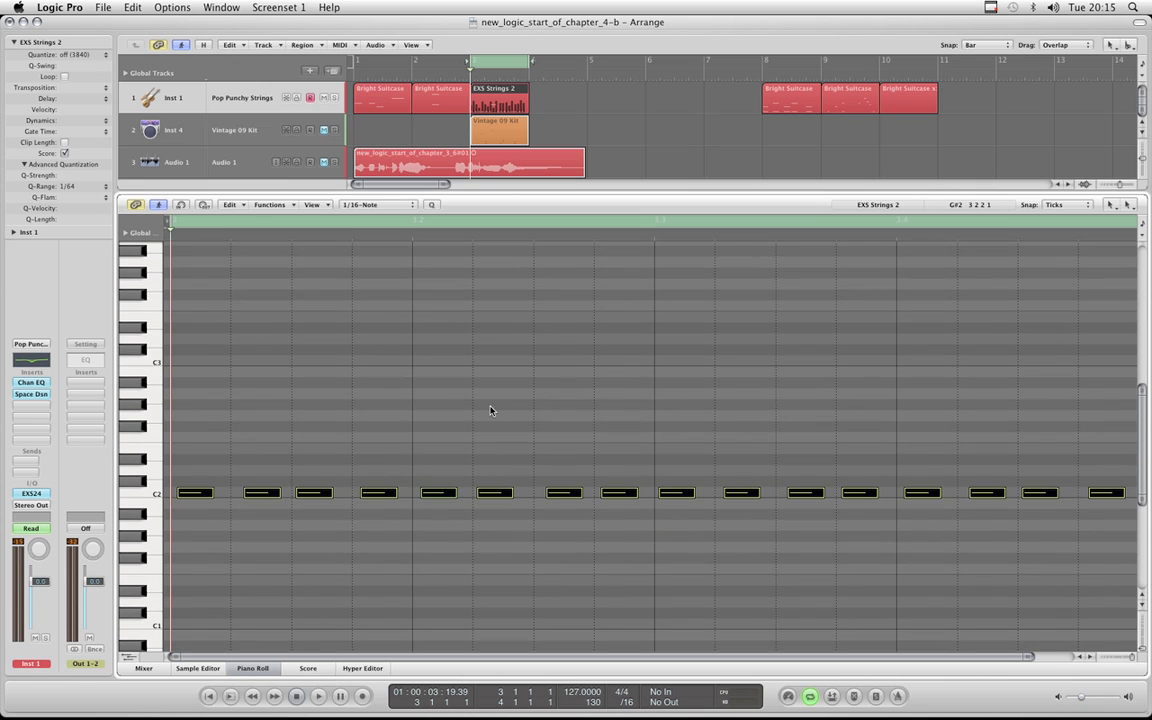
{"action": "left_click", "coordinate": [366, 373]}
{"action": "left_click", "coordinate": [90, 187]}
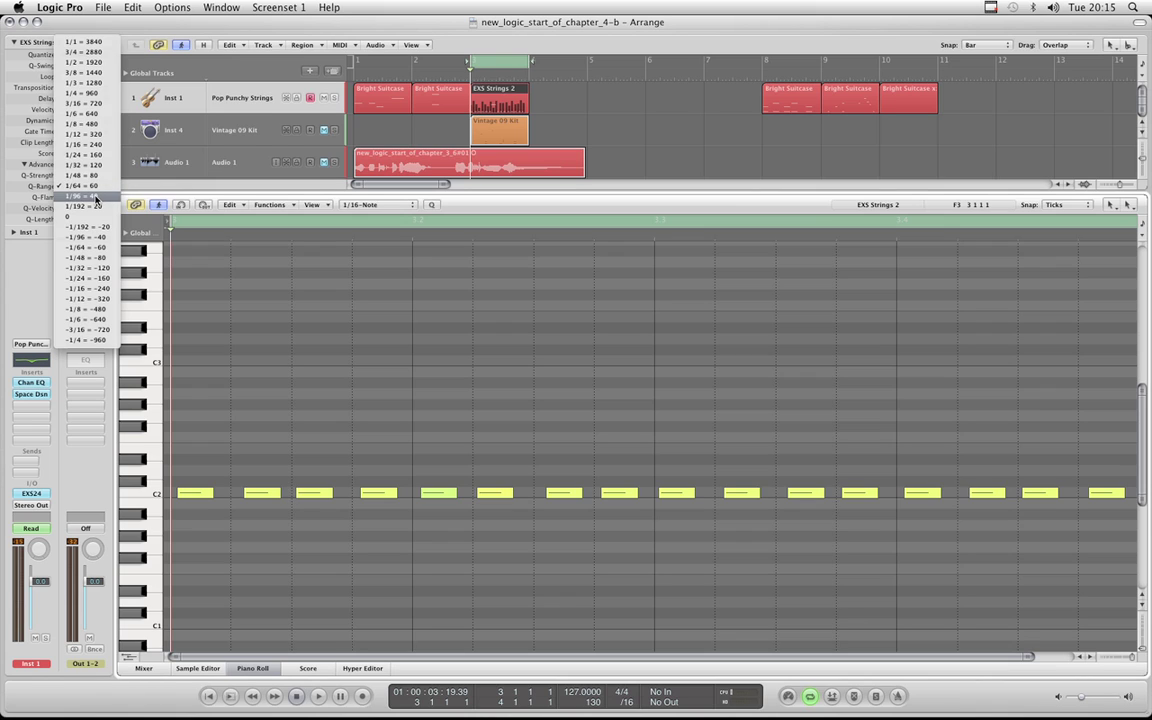
{"action": "left_click", "coordinate": [96, 199]}
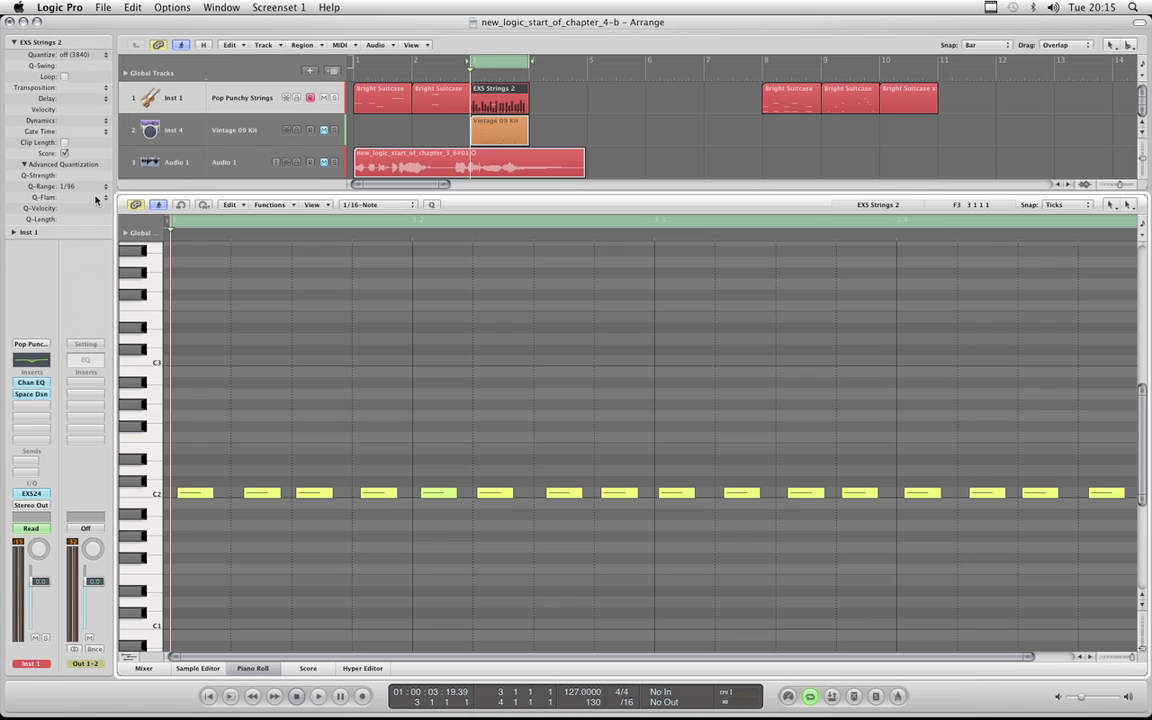
Quantize all the C2 notes to 1/16-Note with the 1/96 Q-Range, undo it to compare, and reapply it
{"action": "left_click", "coordinate": [153, 493]}
{"action": "left_click", "coordinate": [432, 205]}
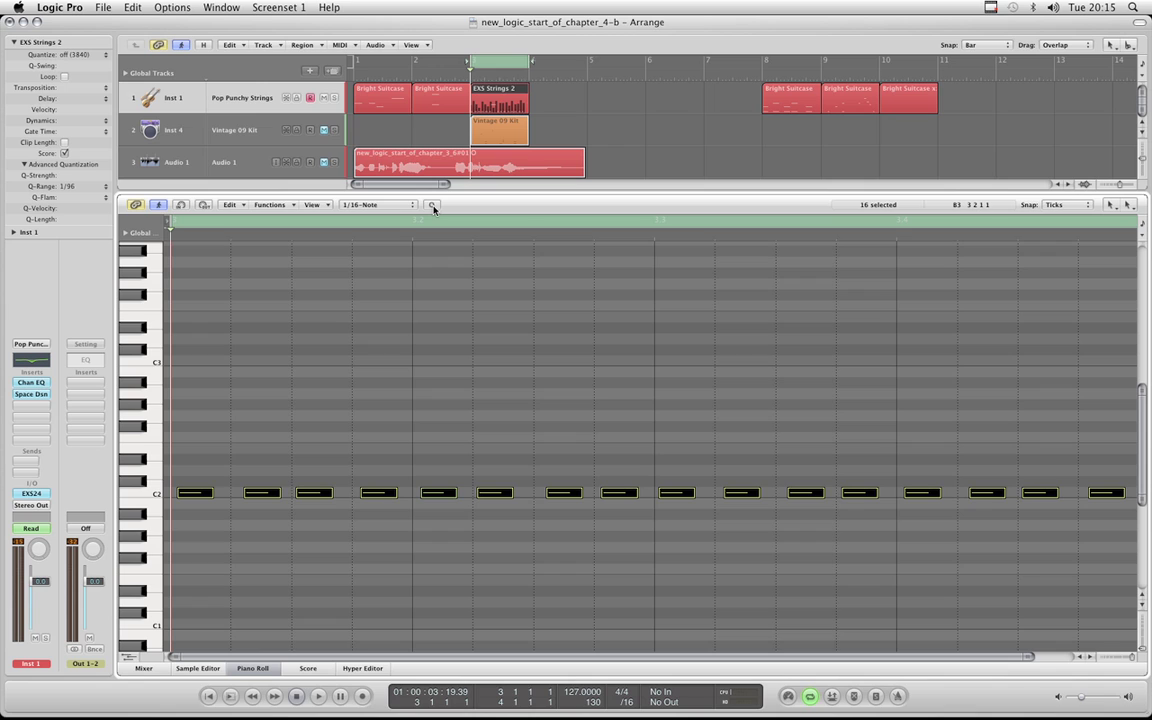
{"action": "scroll", "coordinate": [568, 356], "scroll_direction": "down", "scroll_amount": 1}
{"action": "scroll", "coordinate": [568, 356], "scroll_direction": "down", "scroll_amount": 1}
{"action": "key", "text": "super+z"}
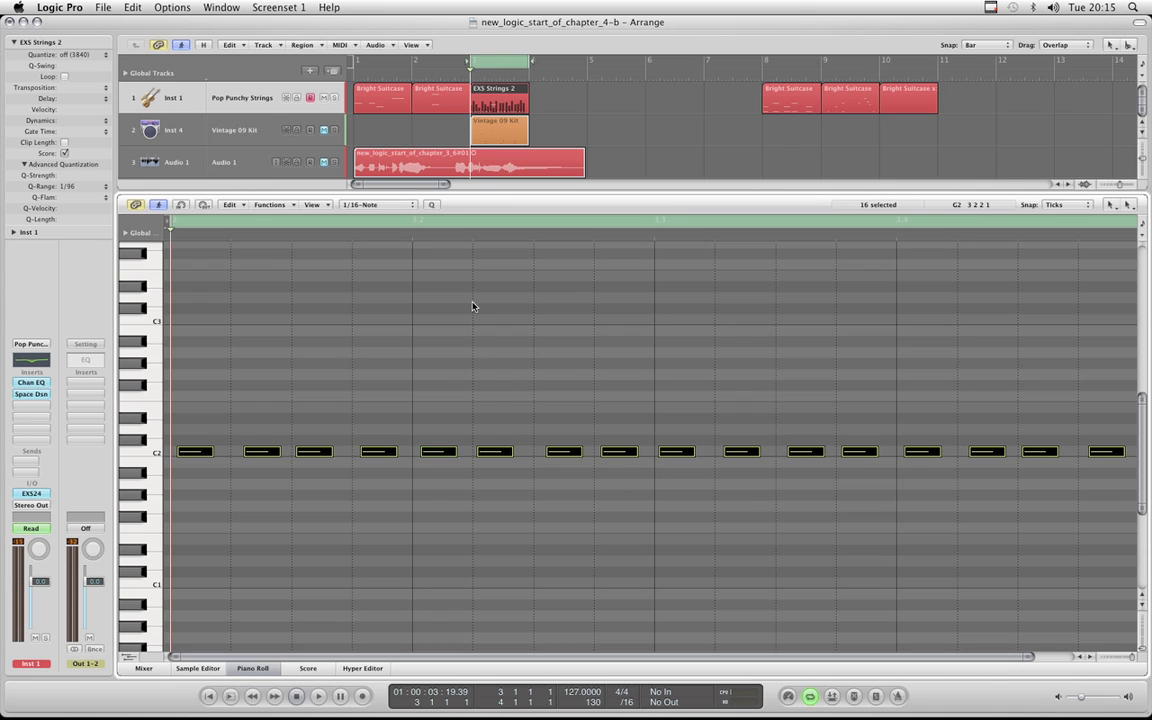
{"action": "left_click", "coordinate": [432, 205]}
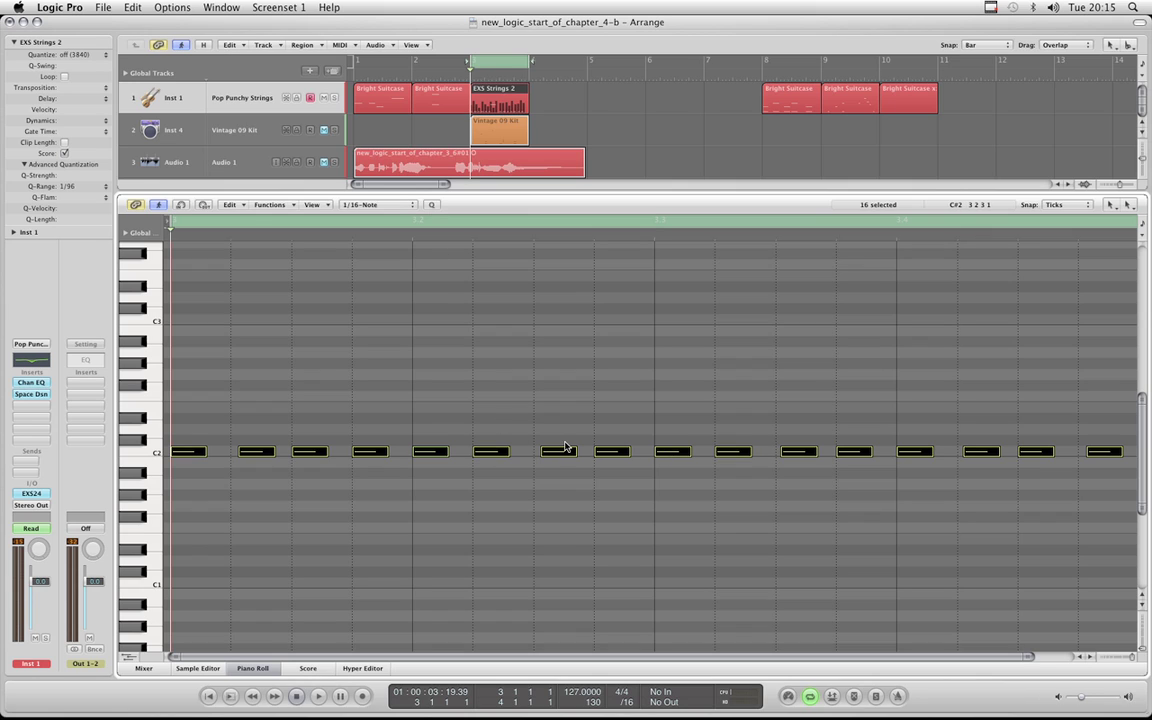
Inspect the five C2 notes that still lie off the 1/16 grid: the 2nd, 7th, 11th, 14th and 16th
{"action": "left_click", "coordinate": [491, 419]}
{"action": "left_click", "coordinate": [558, 451]}
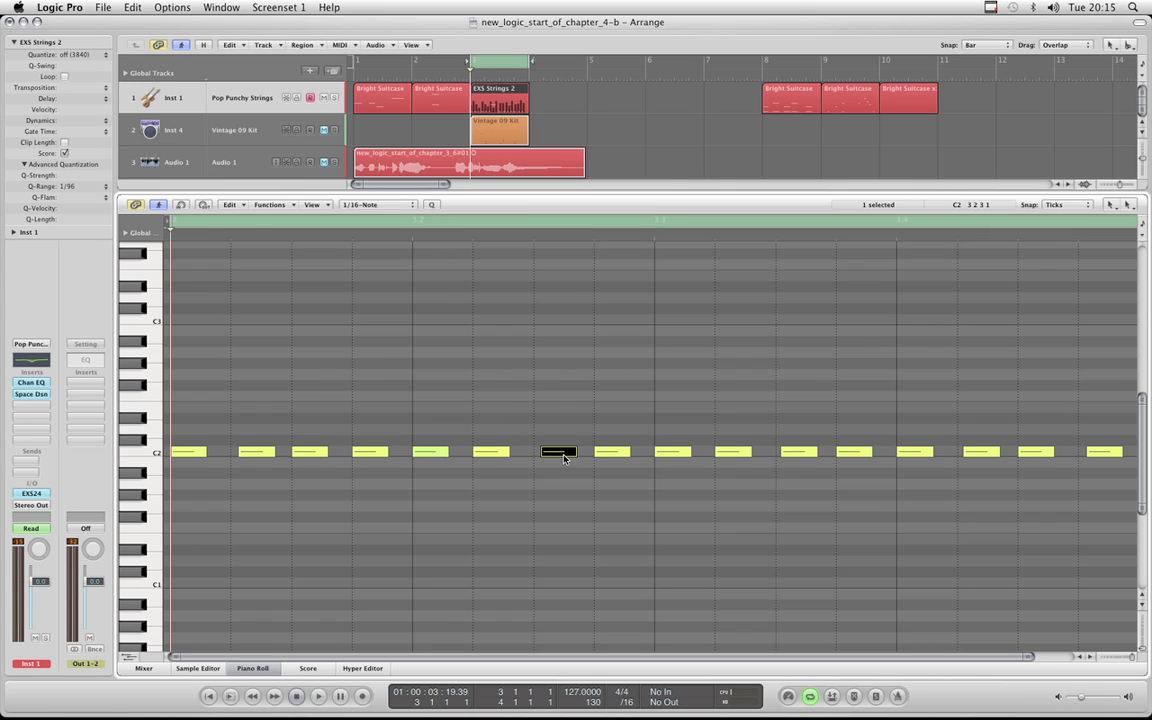
{"action": "left_click", "coordinate": [256, 452]}
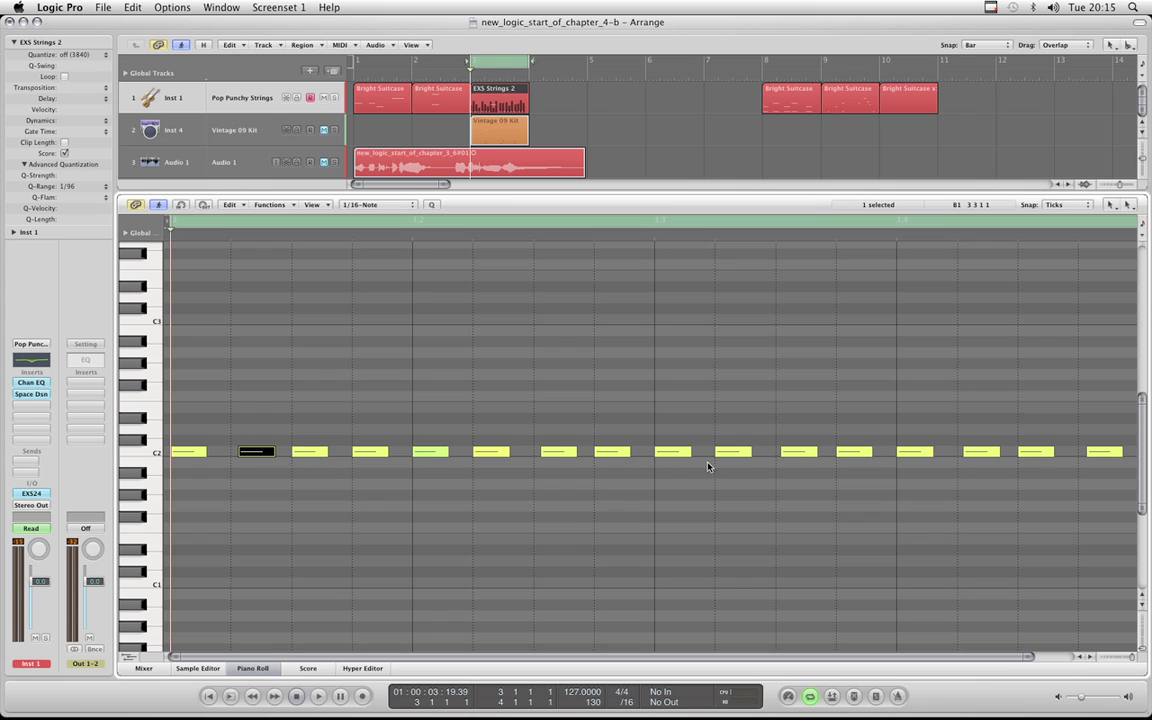
{"action": "left_click", "coordinate": [806, 452]}
{"action": "left_click", "coordinate": [1103, 452]}
{"action": "left_click", "coordinate": [985, 452]}
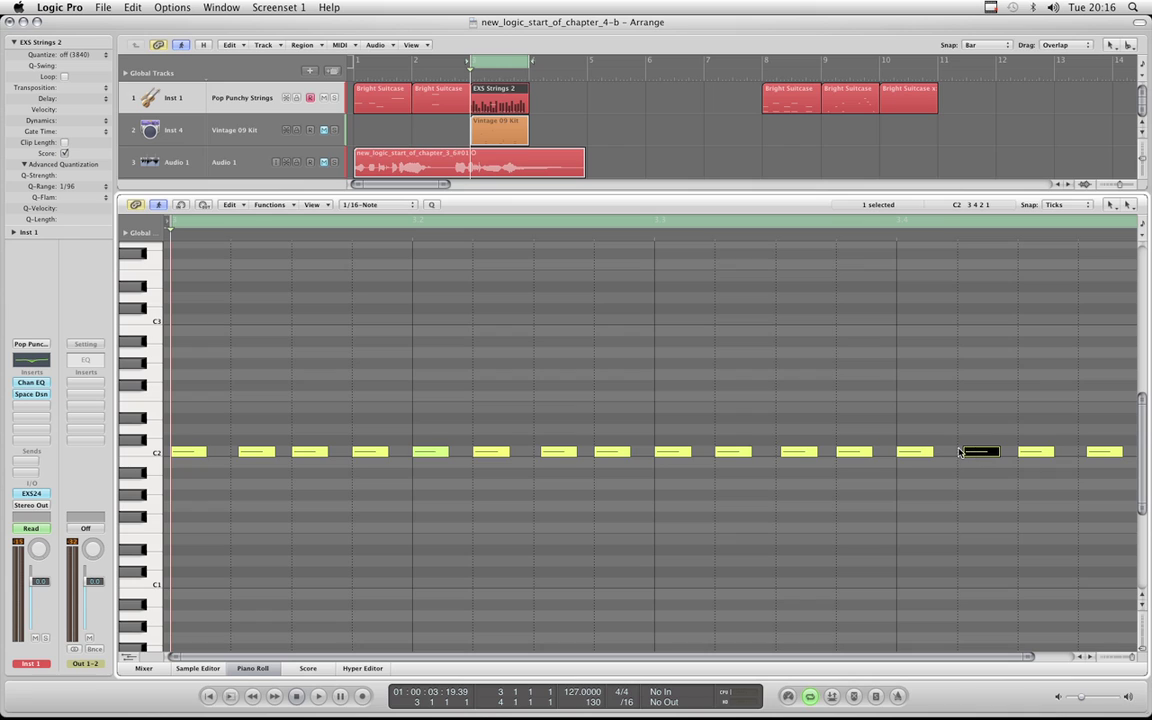
Lower the velocity of the 2nd, 7th, 11th, 14th and 16th C2 notes with the Velocity Tool to mark them
{"action": "left_click", "coordinate": [657, 382]}
{"action": "key", "text": "Escape"}
{"action": "left_click", "coordinate": [587, 427]}
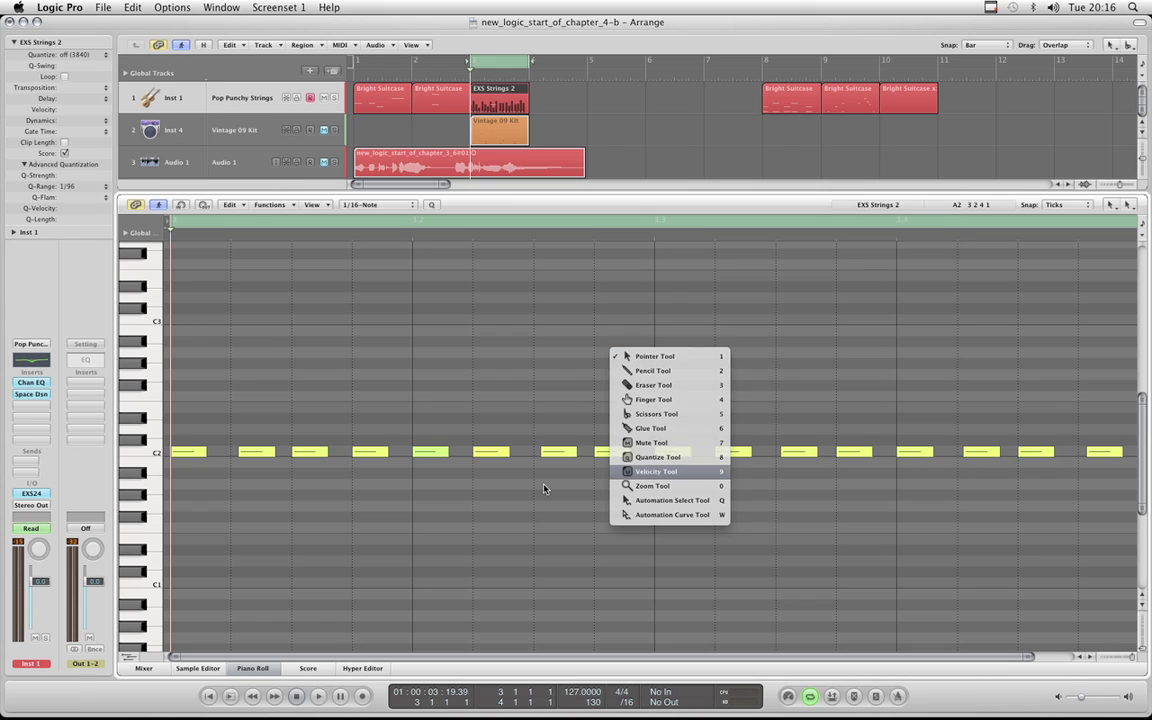
{"action": "left_click", "coordinate": [555, 451]}
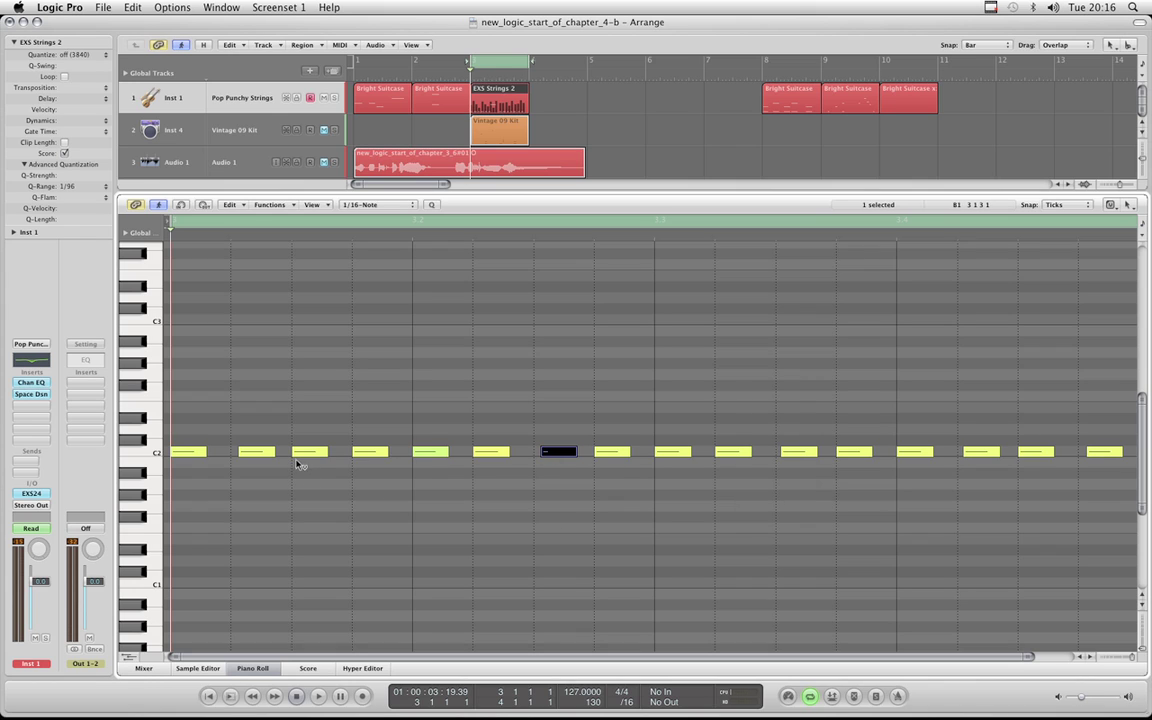
{"action": "left_click", "coordinate": [256, 451]}
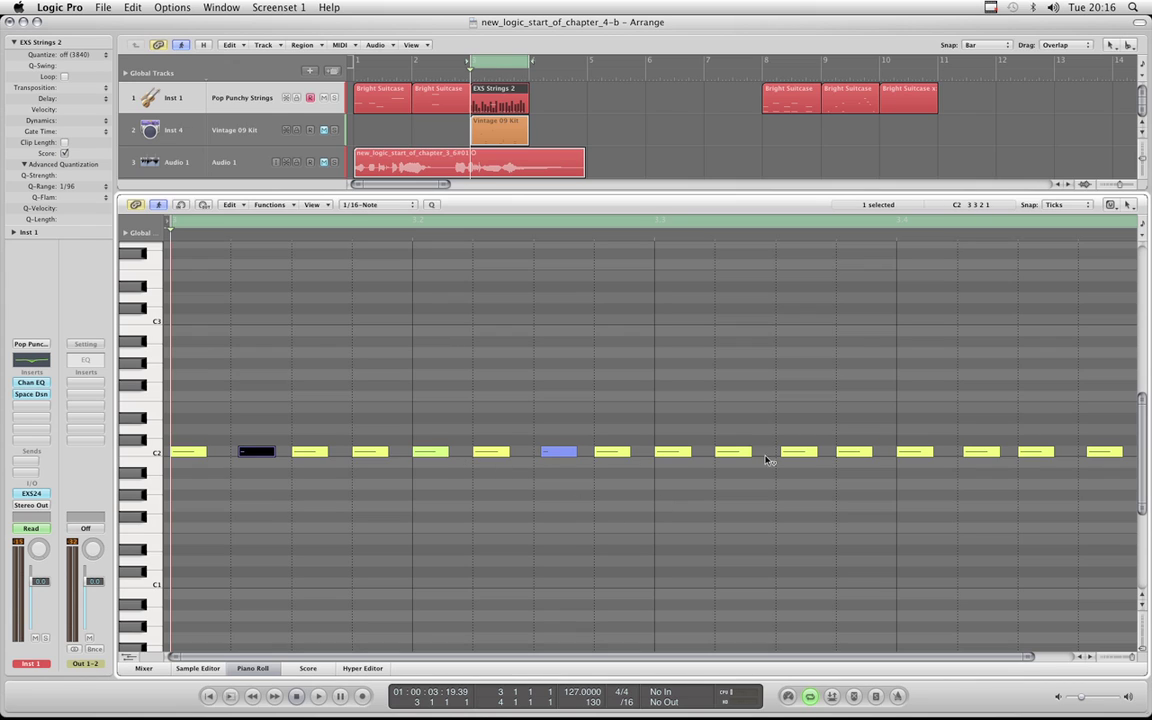
{"action": "left_click", "coordinate": [797, 451]}
{"action": "left_click", "coordinate": [981, 451]}
{"action": "left_click", "coordinate": [1098, 458]}
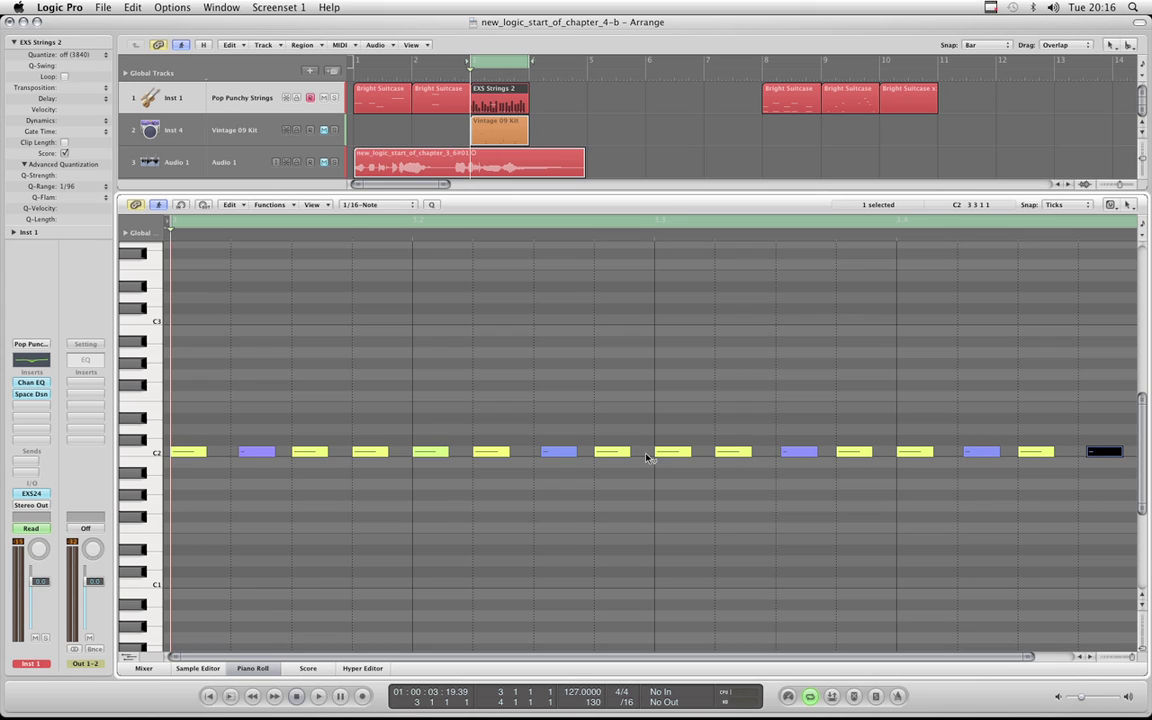
{"action": "left_click", "coordinate": [507, 370]}
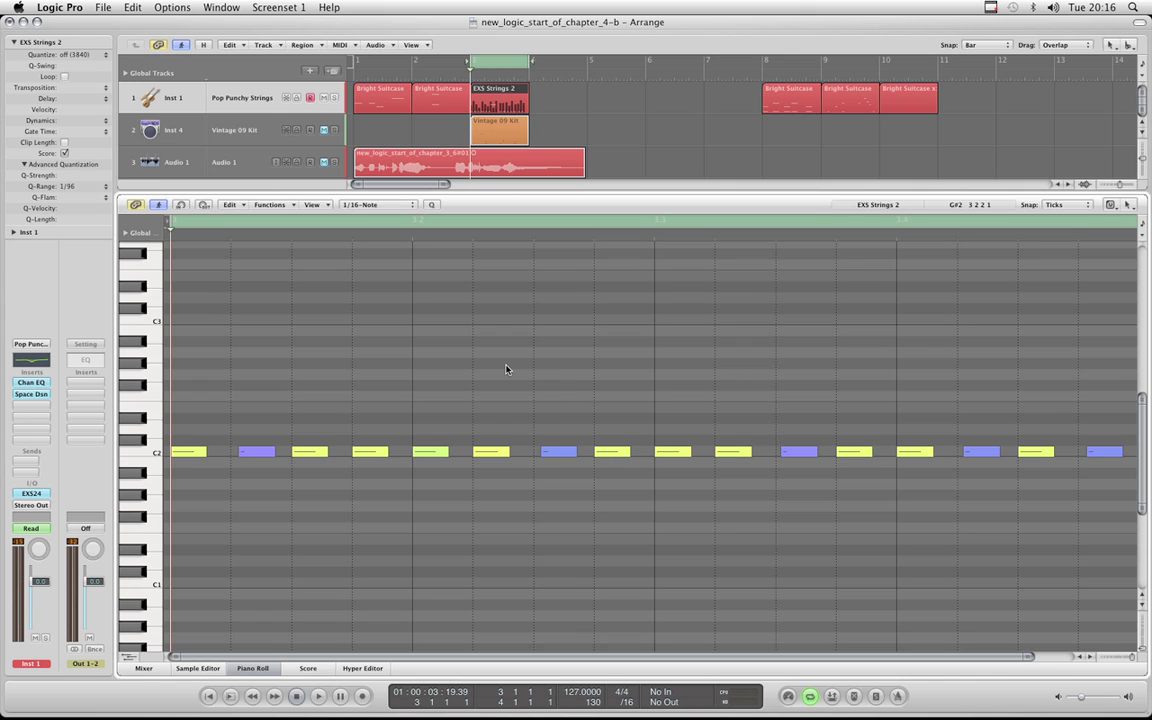
Set the quantization of all the C2 notes to off (3840) and return to the Pointer Tool
{"action": "key", "text": "super+a"}
{"action": "left_click", "coordinate": [370, 204]}
{"action": "left_click", "coordinate": [374, 268]}
{"action": "left_click", "coordinate": [558, 360]}
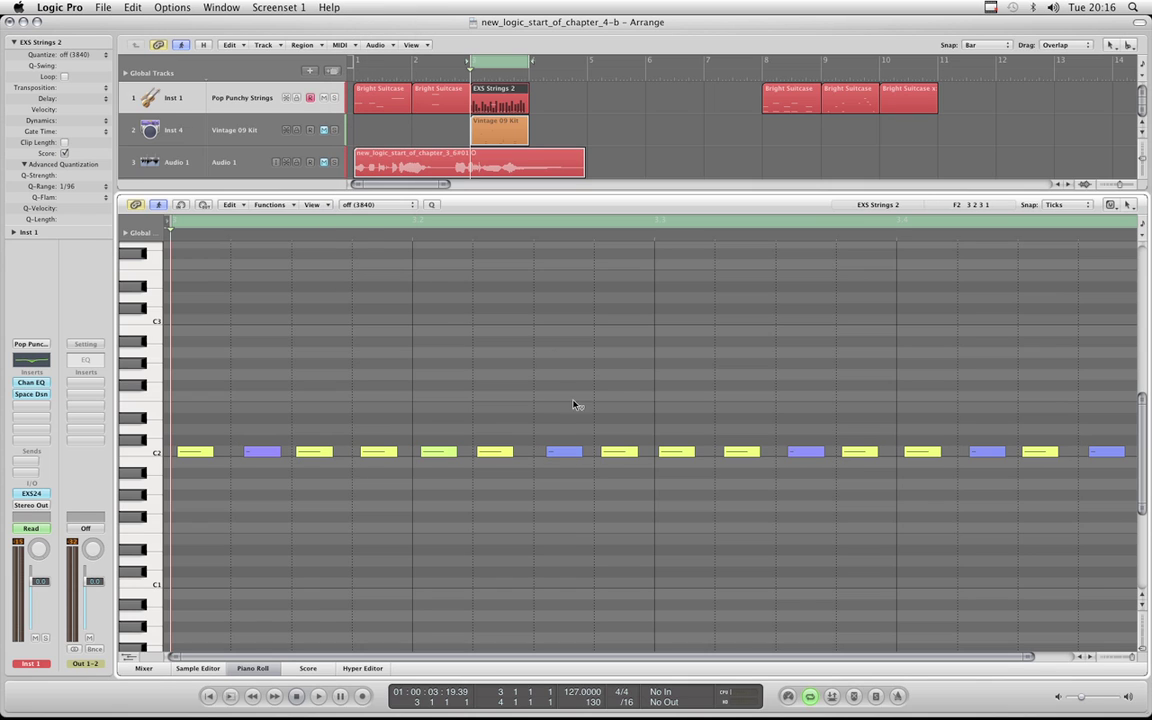
{"action": "key", "text": "Escape"}
{"action": "key", "text": "Escape"}
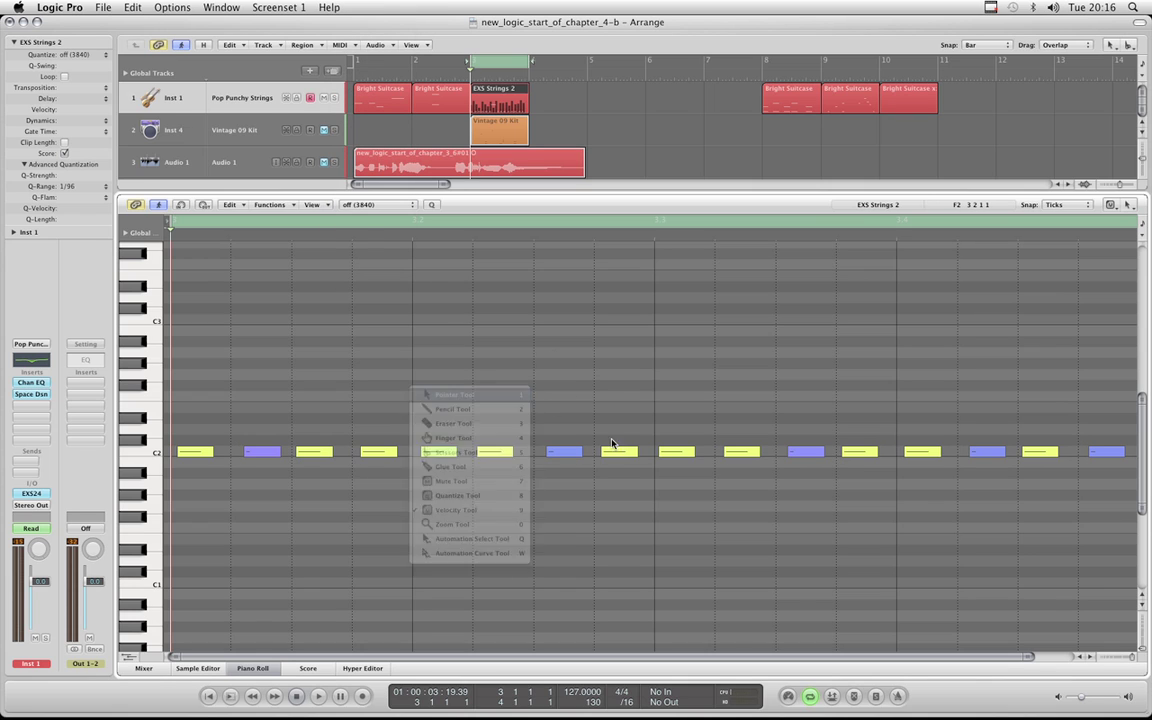
Examine the unquantized positions of the five low-velocity C2 notes relative to the grid
{"action": "left_click", "coordinate": [268, 455]}
{"action": "left_click", "coordinate": [564, 454]}
{"action": "left_click", "coordinate": [801, 455]}
{"action": "left_click", "coordinate": [988, 454]}
{"action": "left_click", "coordinate": [1100, 453]}
{"action": "left_click", "coordinate": [1087, 471]}
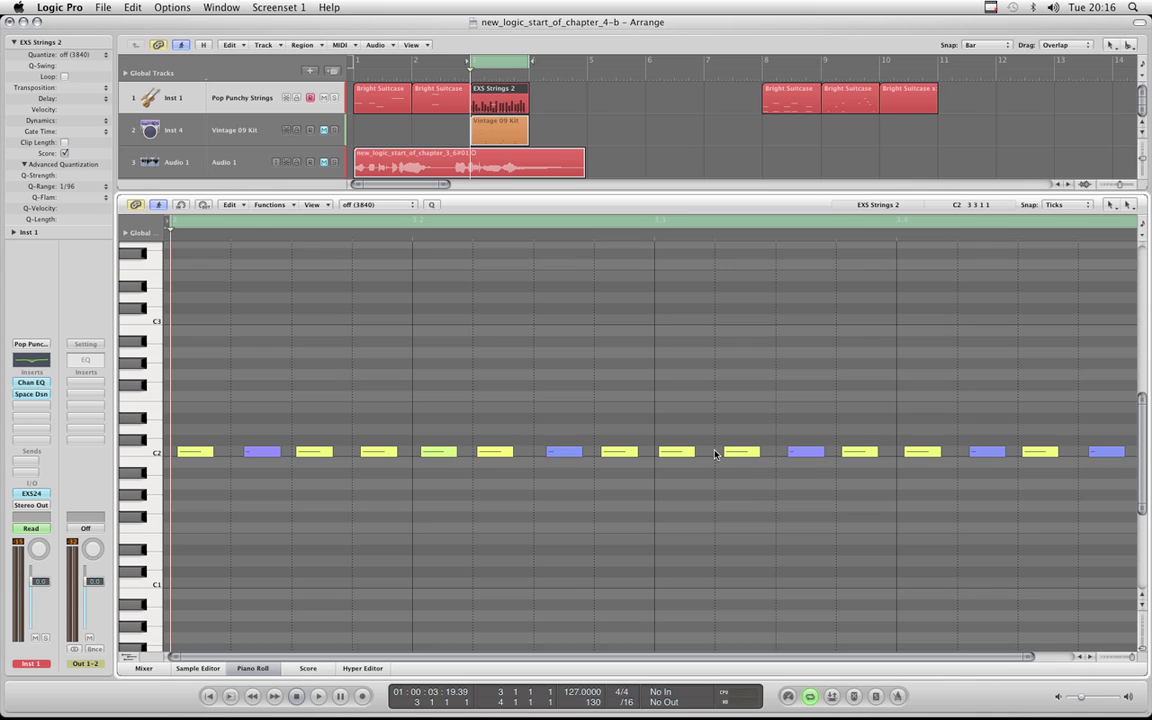
{"action": "left_click", "coordinate": [395, 207]}
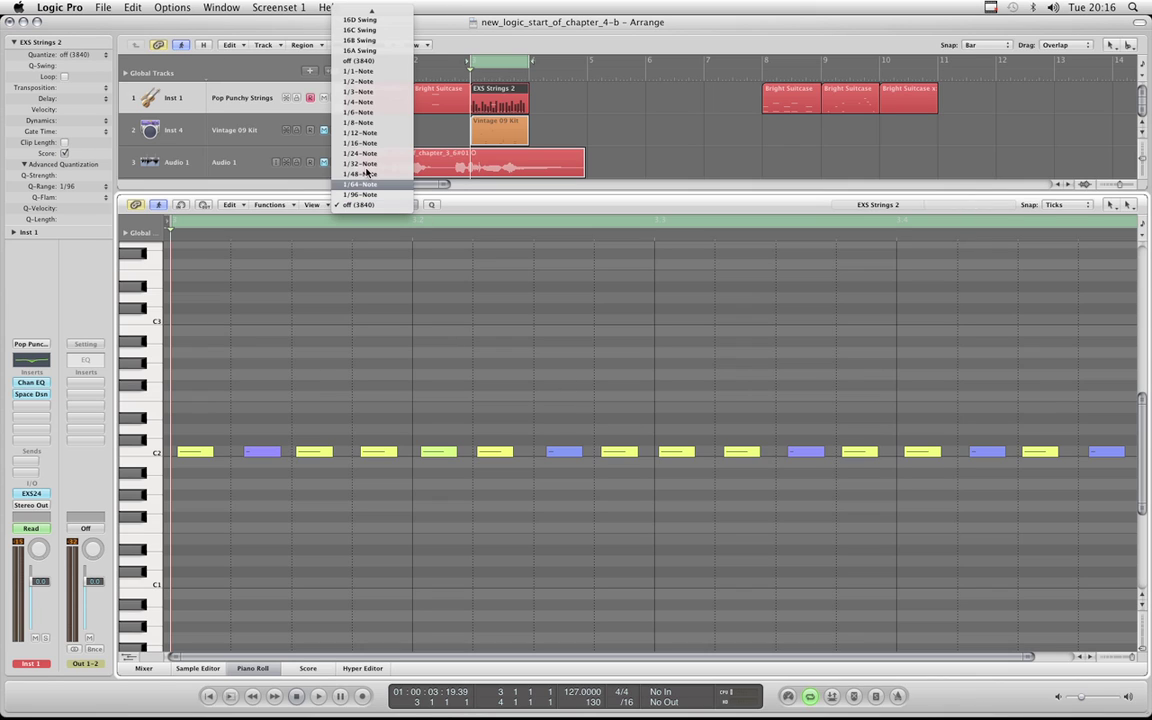
{"action": "left_click", "coordinate": [472, 273]}
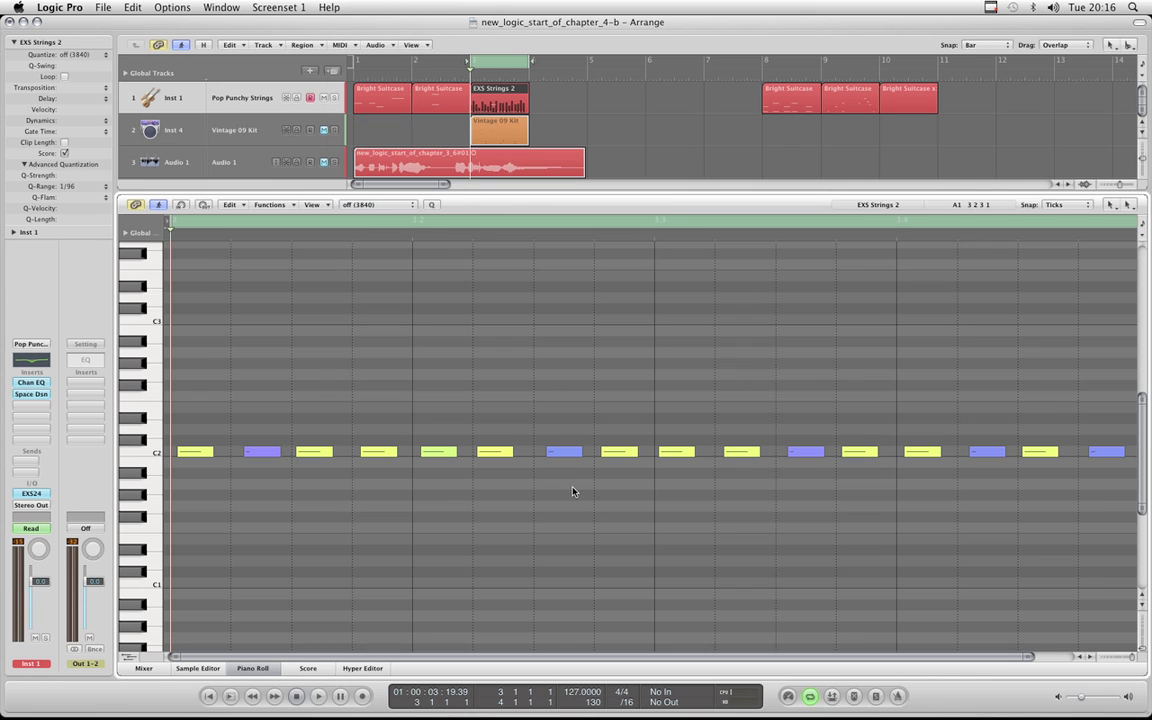
Move the C2 note at the start of the third beat slightly later, further from its grid line
{"action": "left_click", "coordinate": [675, 452]}
{"action": "left_click_drag", "start_coordinate": [675, 455], "coordinate": [687, 455]}
{"action": "left_click", "coordinate": [665, 519]}
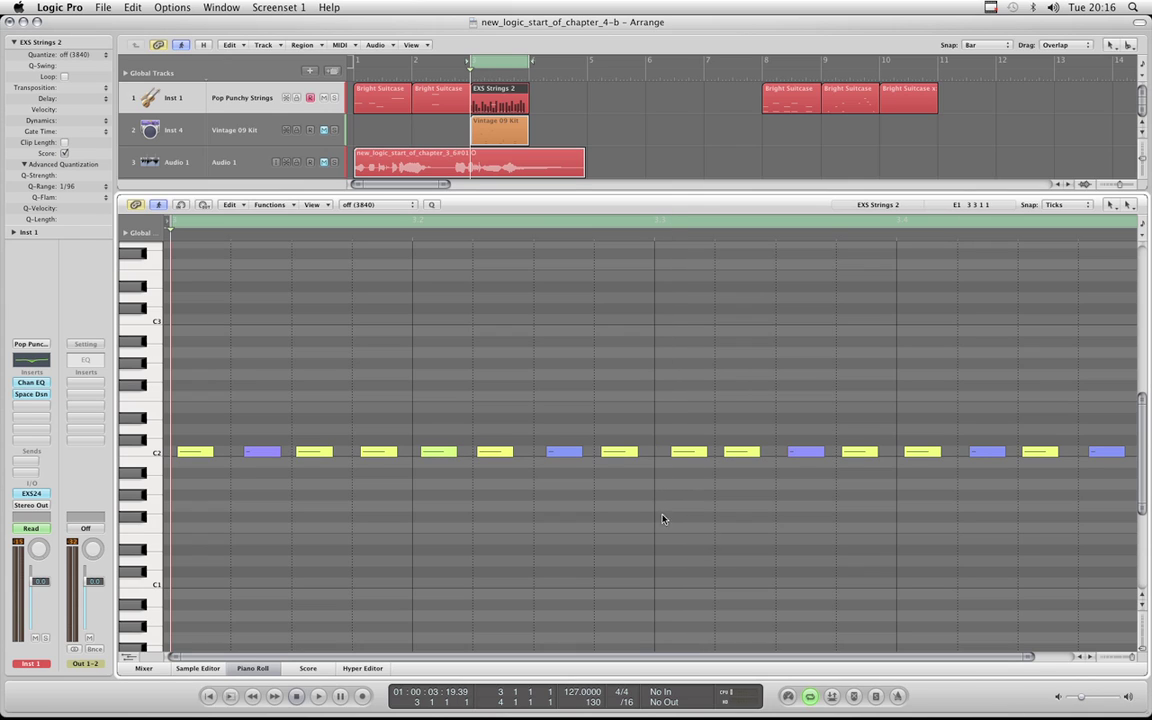
Select all the C2 notes and quantize them to 1/16-Note with the 1/96 Q-Range
{"action": "left_click", "coordinate": [157, 456]}
{"action": "left_click", "coordinate": [400, 205]}
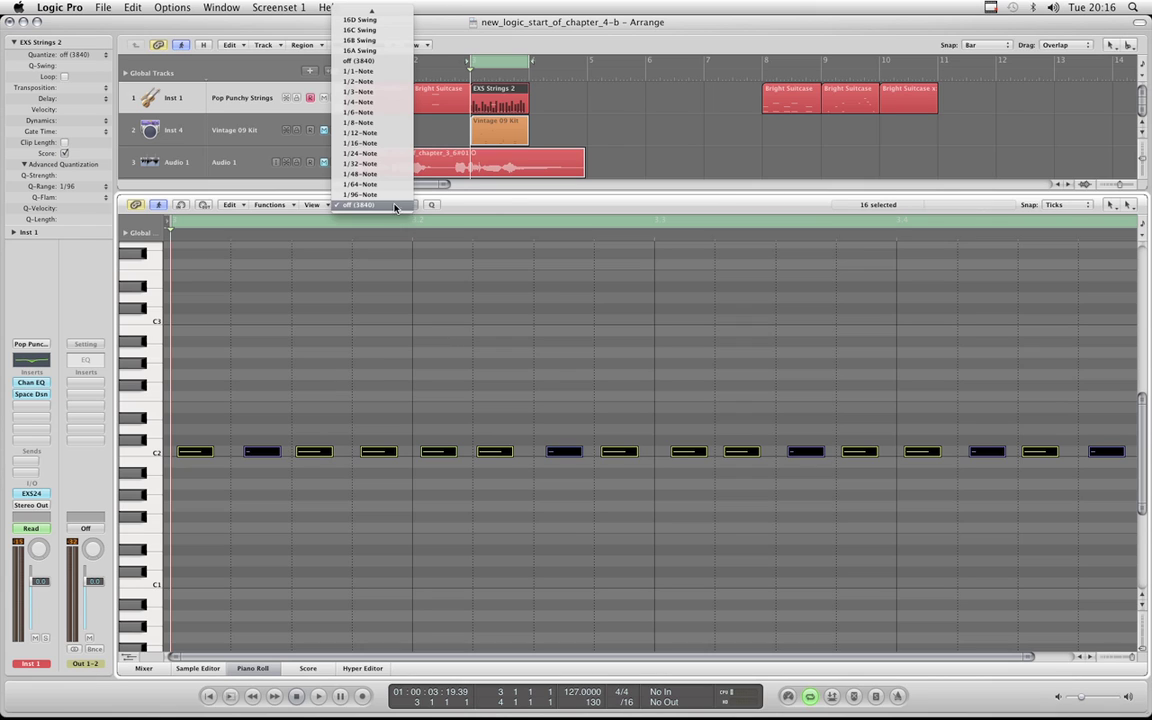
{"action": "left_click", "coordinate": [360, 148]}
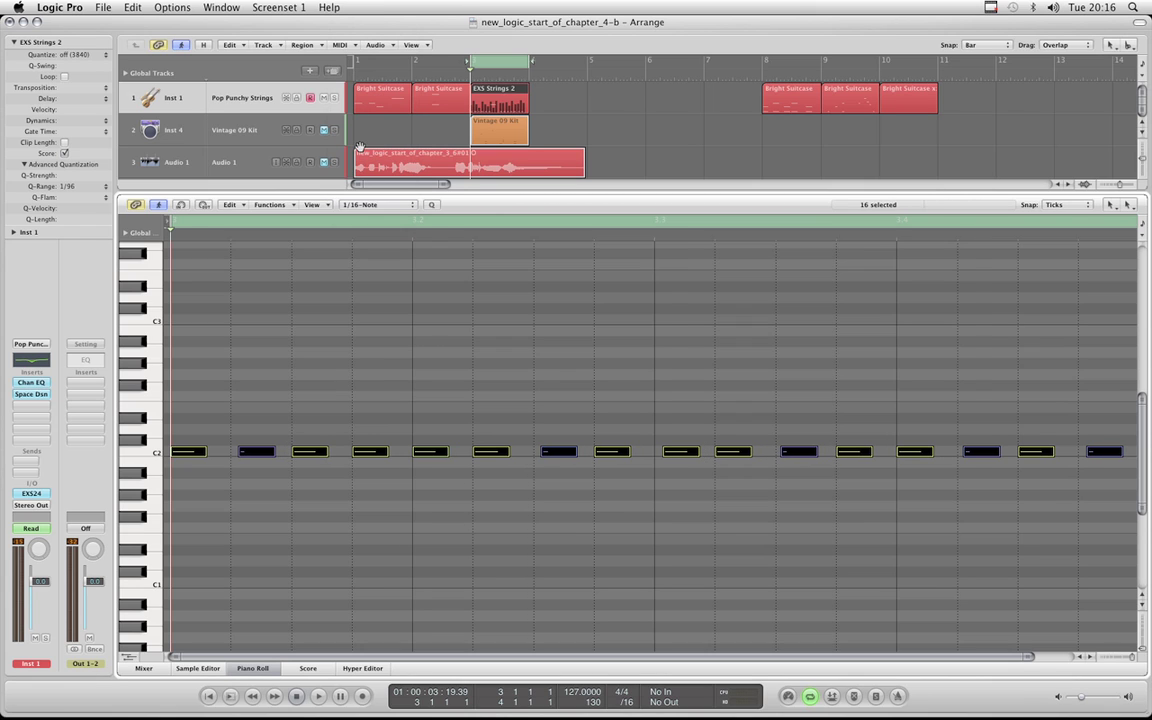
Lower the velocity of the C2 note at the start of the third beat with the Velocity Tool and return to the Pointer Tool
{"action": "left_click", "coordinate": [725, 412]}
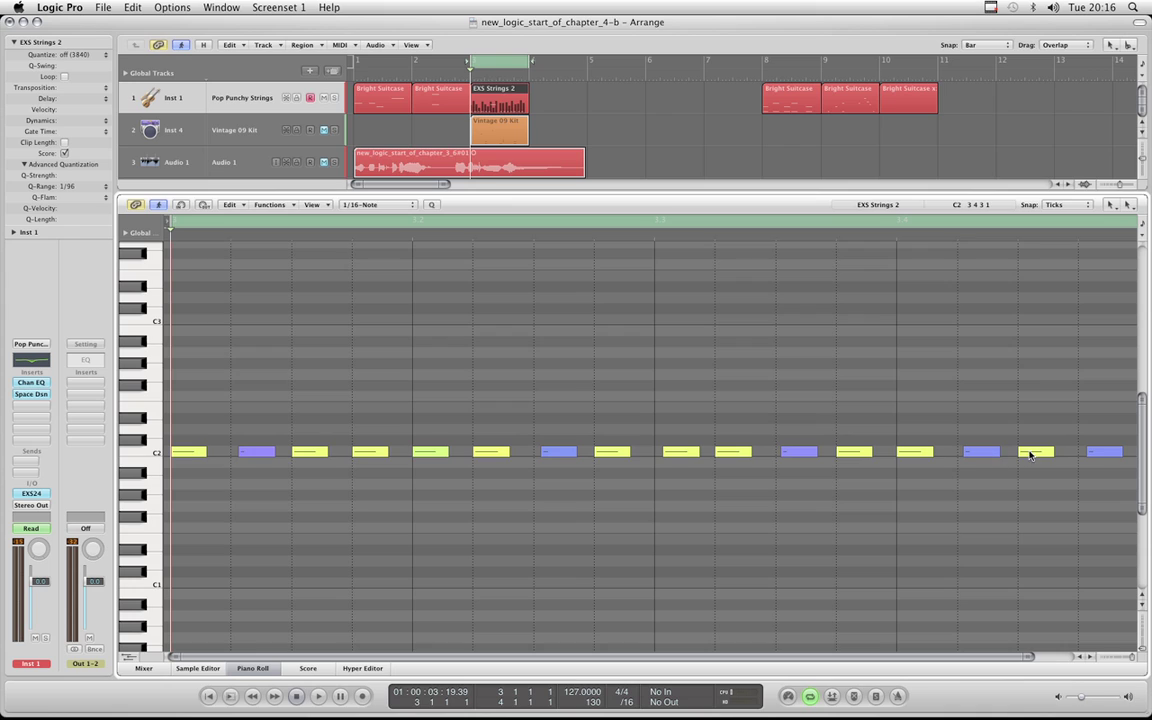
{"action": "left_click", "coordinate": [680, 451]}
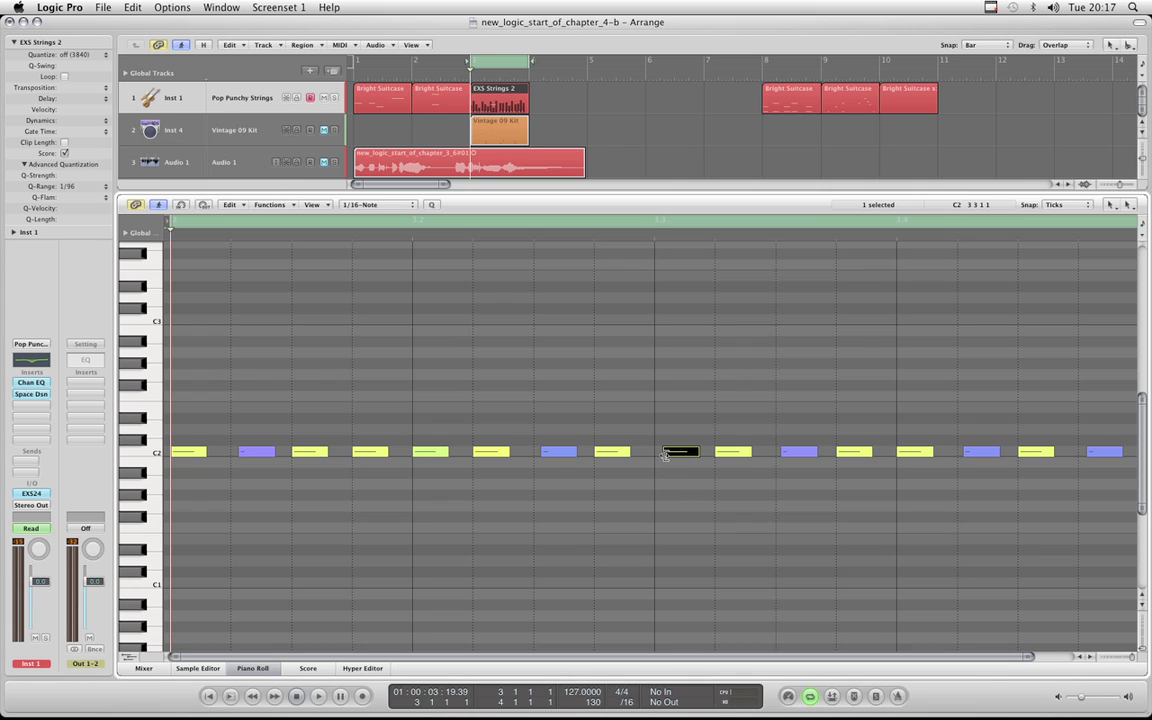
{"action": "key", "text": "Escape"}
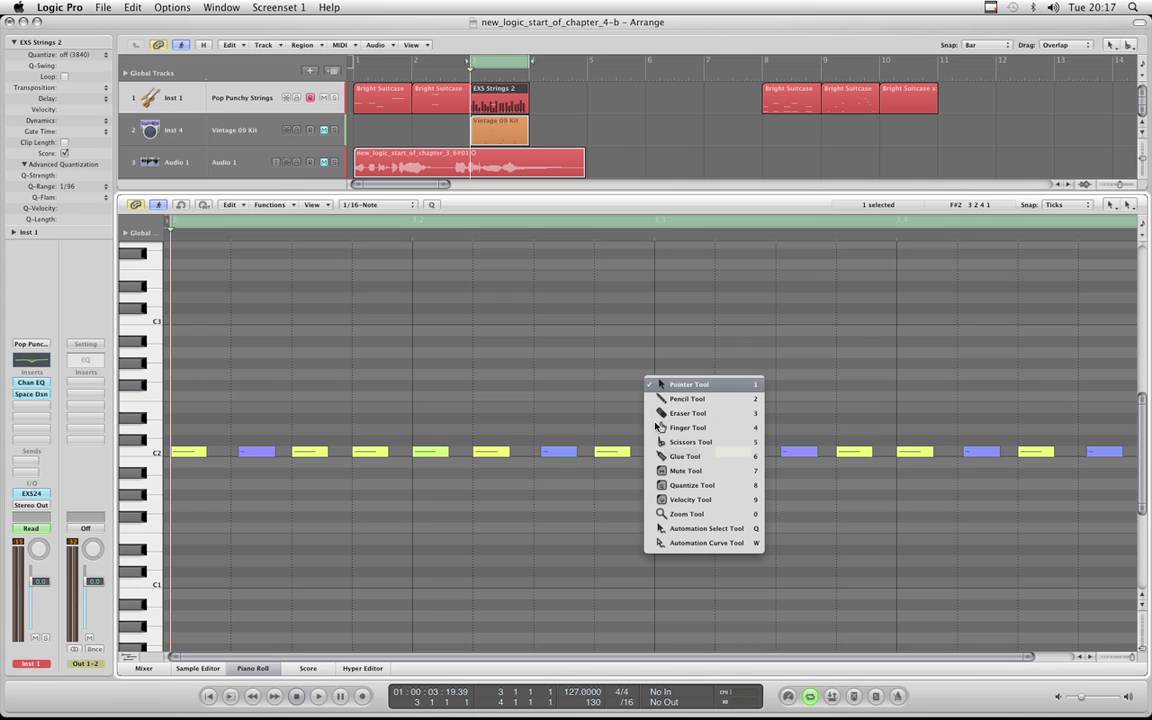
{"action": "left_click", "coordinate": [672, 500]}
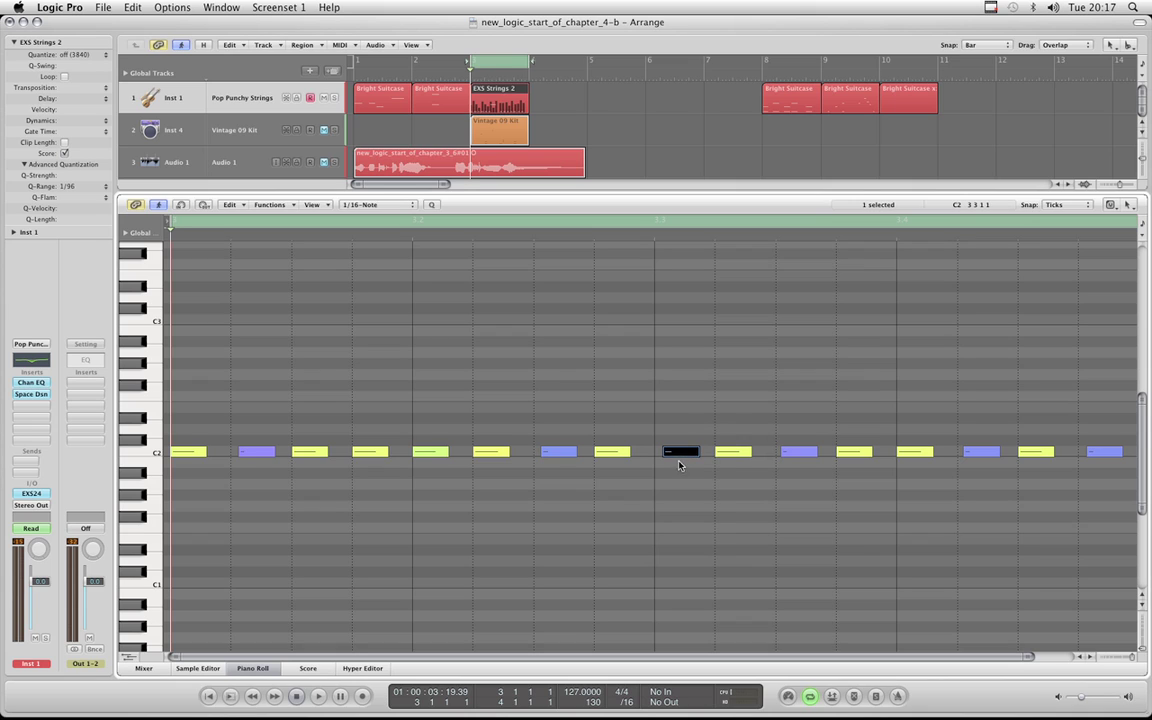
{"action": "key", "text": "Escape"}
{"action": "left_click", "coordinate": [602, 384]}
{"action": "left_click", "coordinate": [600, 383]}
Keep the Q-Range at 1/96 and set the quantization of all the C2 notes to off (3840)
{"action": "left_click", "coordinate": [80, 187]}
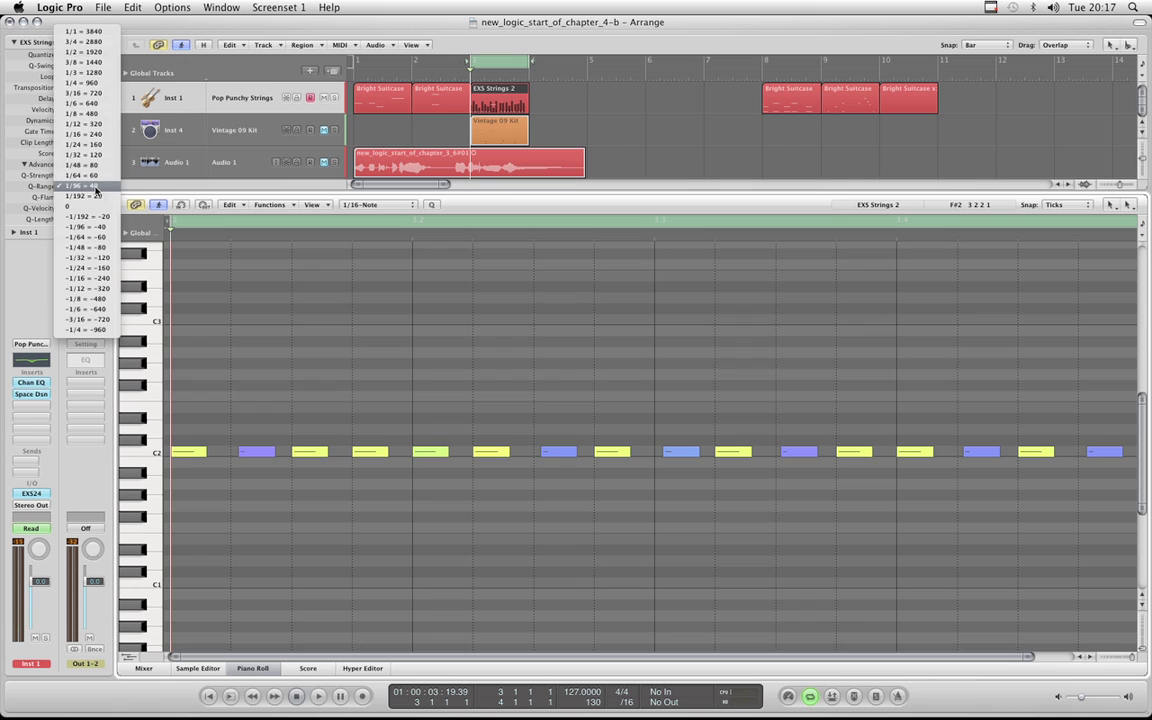
{"action": "left_click", "coordinate": [90, 187]}
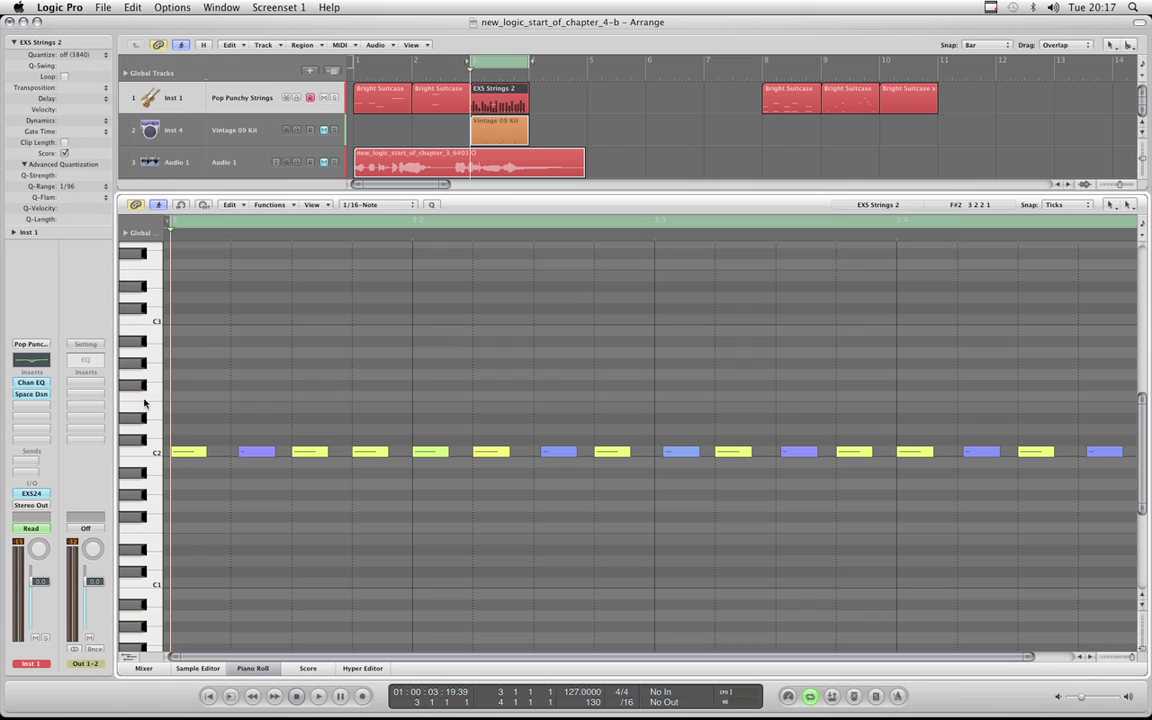
{"action": "left_click", "coordinate": [150, 456]}
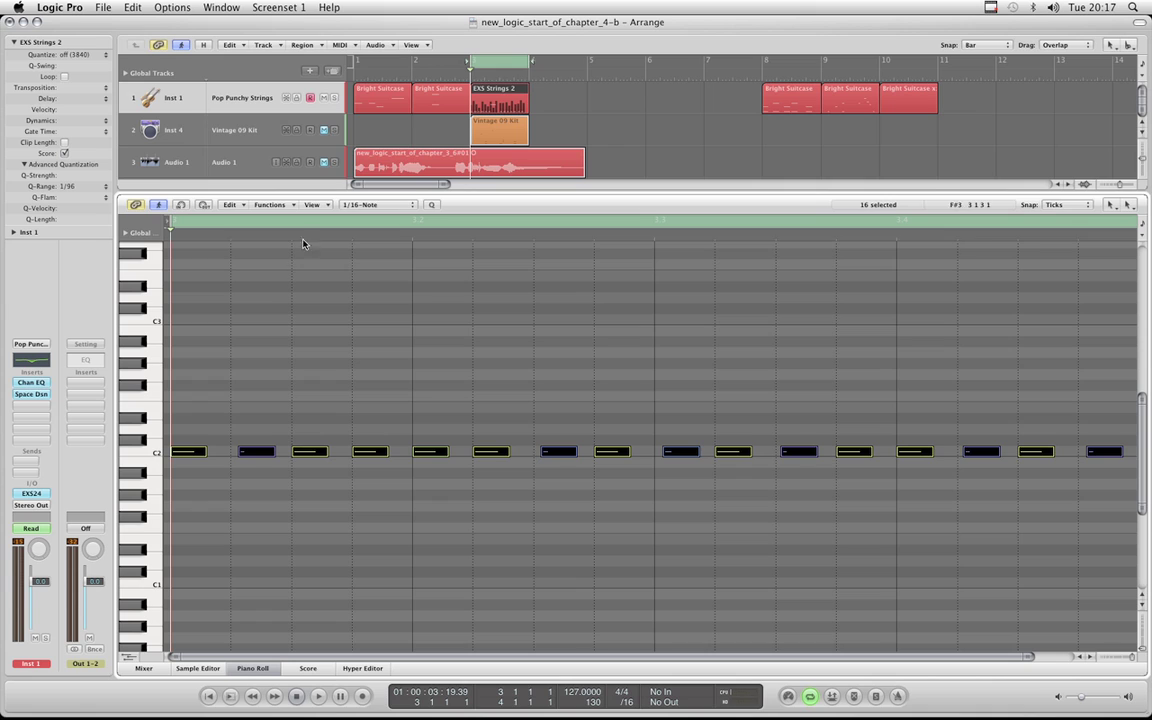
{"action": "left_click", "coordinate": [384, 205]}
{"action": "left_click", "coordinate": [376, 267]}
{"action": "left_click", "coordinate": [452, 346]}
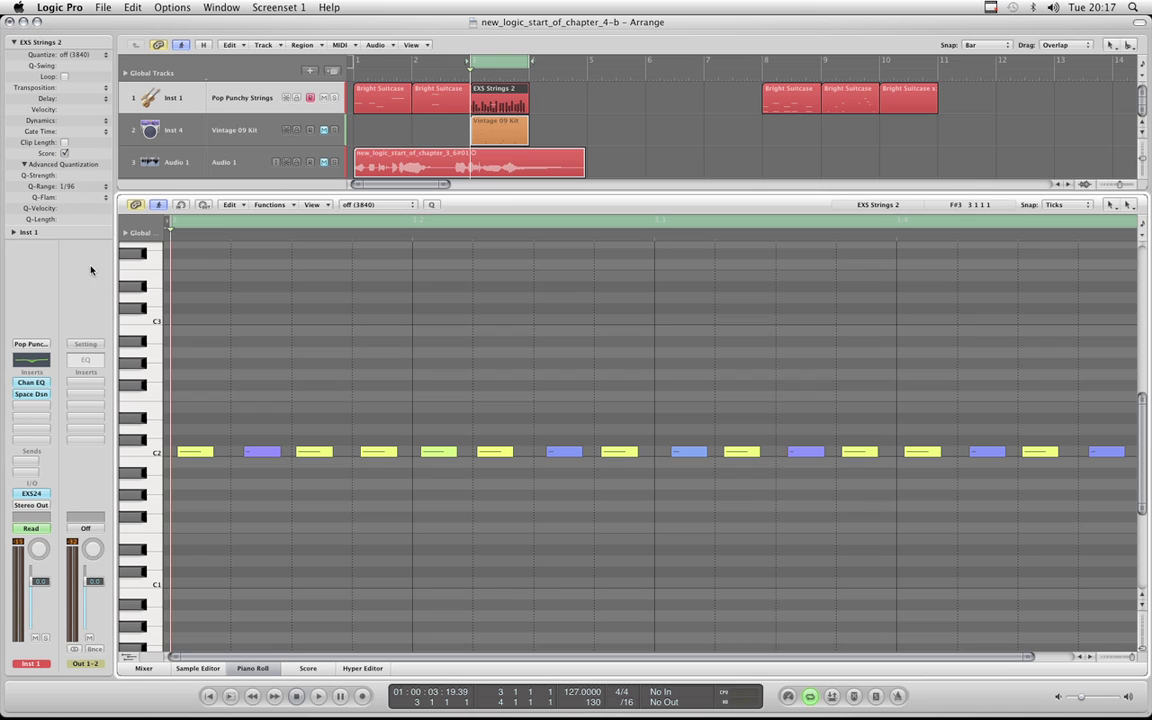
Quantize all the C2 notes to 1/16-Note, including the newly softened third-beat note
{"action": "left_click", "coordinate": [152, 456]}
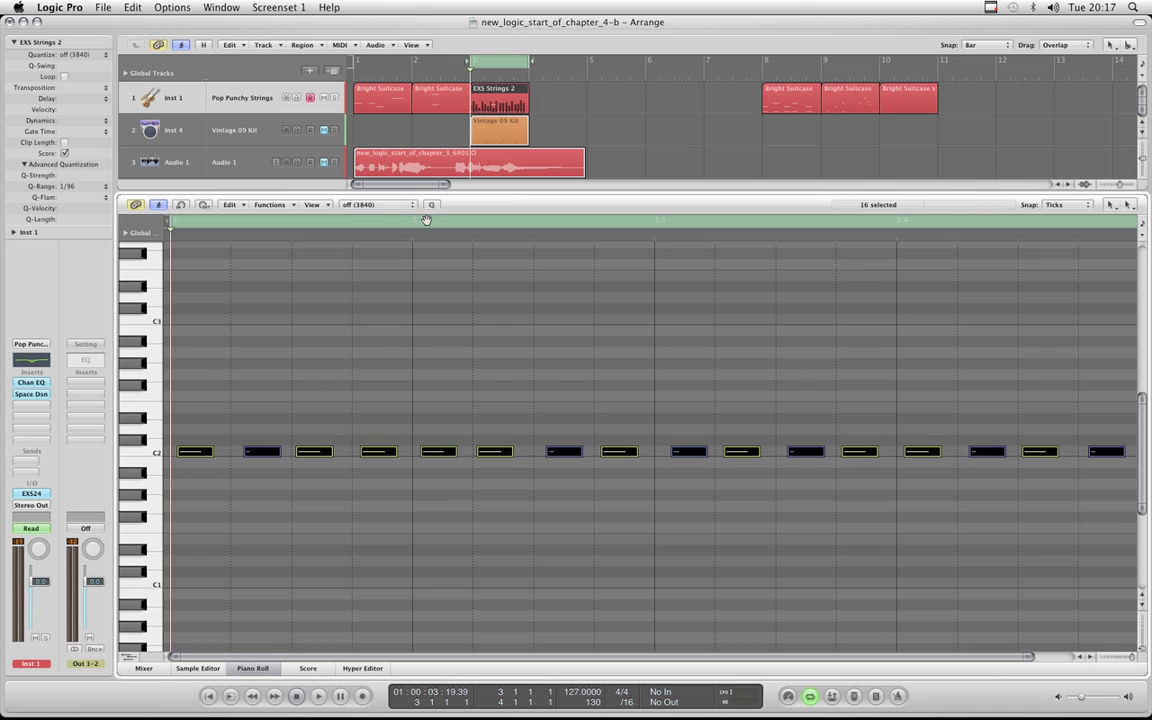
{"action": "left_click", "coordinate": [372, 205]}
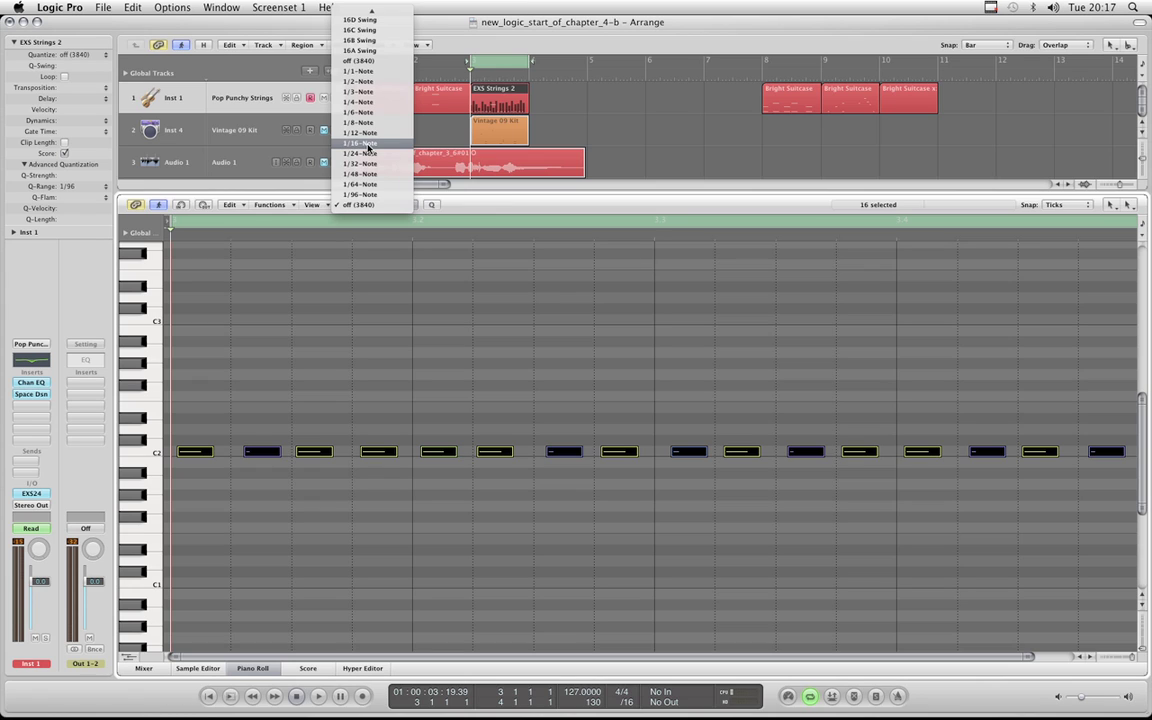
{"action": "left_click", "coordinate": [369, 147]}
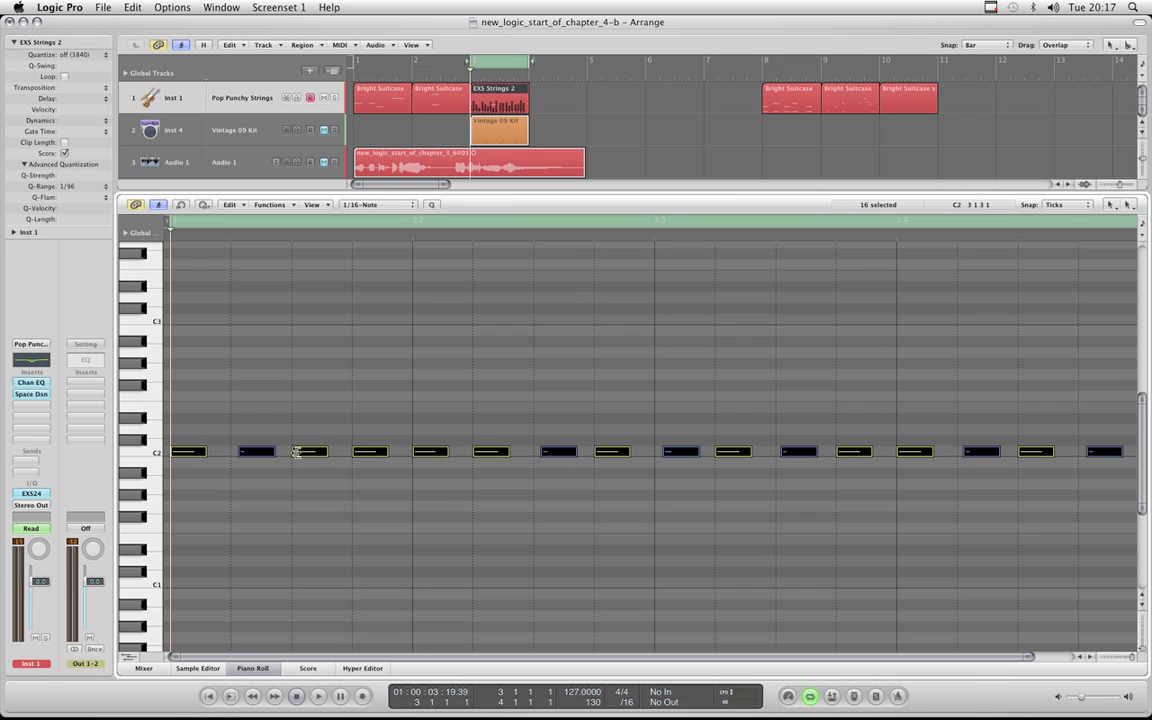
Examine the quantized positions of the low-velocity C2 notes against the grid, comparing them with the louder notes
{"action": "left_click", "coordinate": [260, 440]}
{"action": "left_click", "coordinate": [258, 451]}
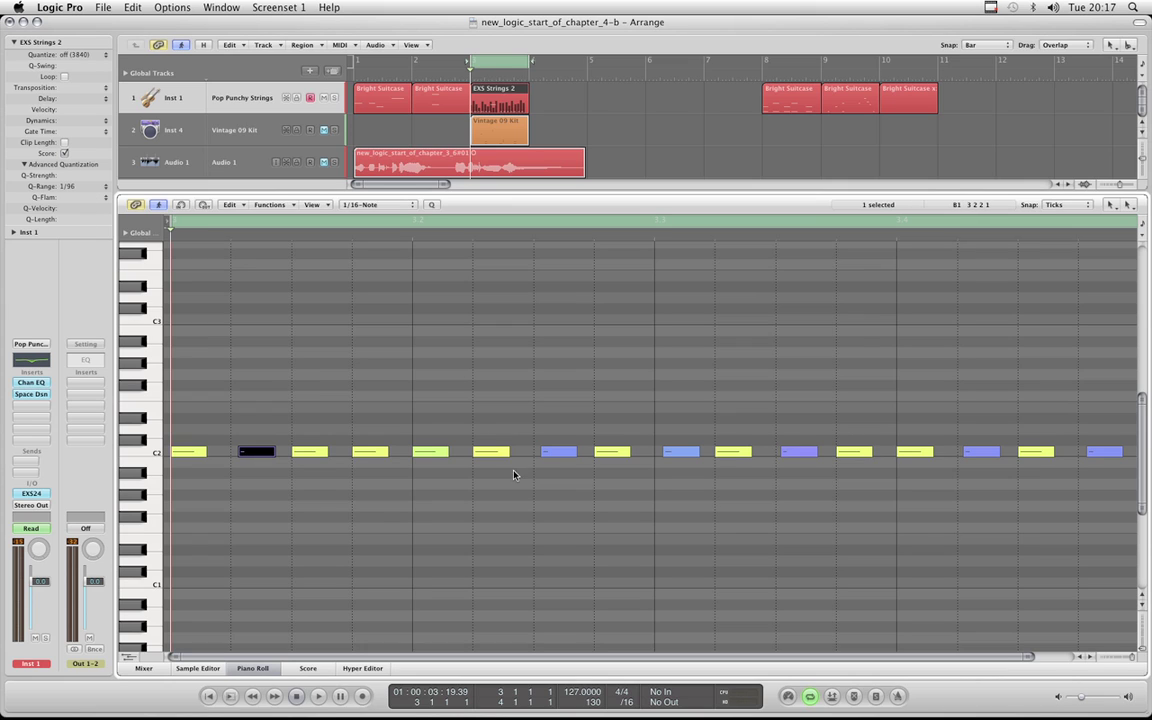
{"action": "left_click", "coordinate": [556, 451]}
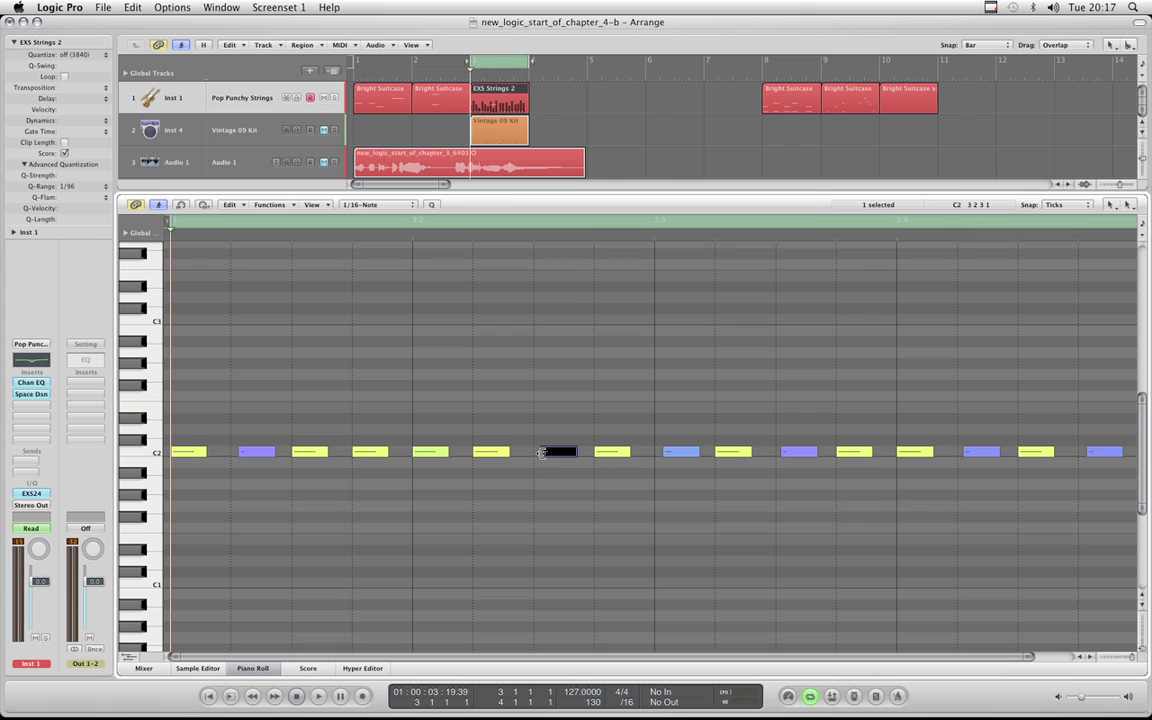
{"action": "left_click", "coordinate": [483, 452]}
{"action": "left_click", "coordinate": [425, 452]}
{"action": "left_click", "coordinate": [681, 452]}
{"action": "left_click", "coordinate": [800, 452]}
{"action": "left_click", "coordinate": [982, 453]}
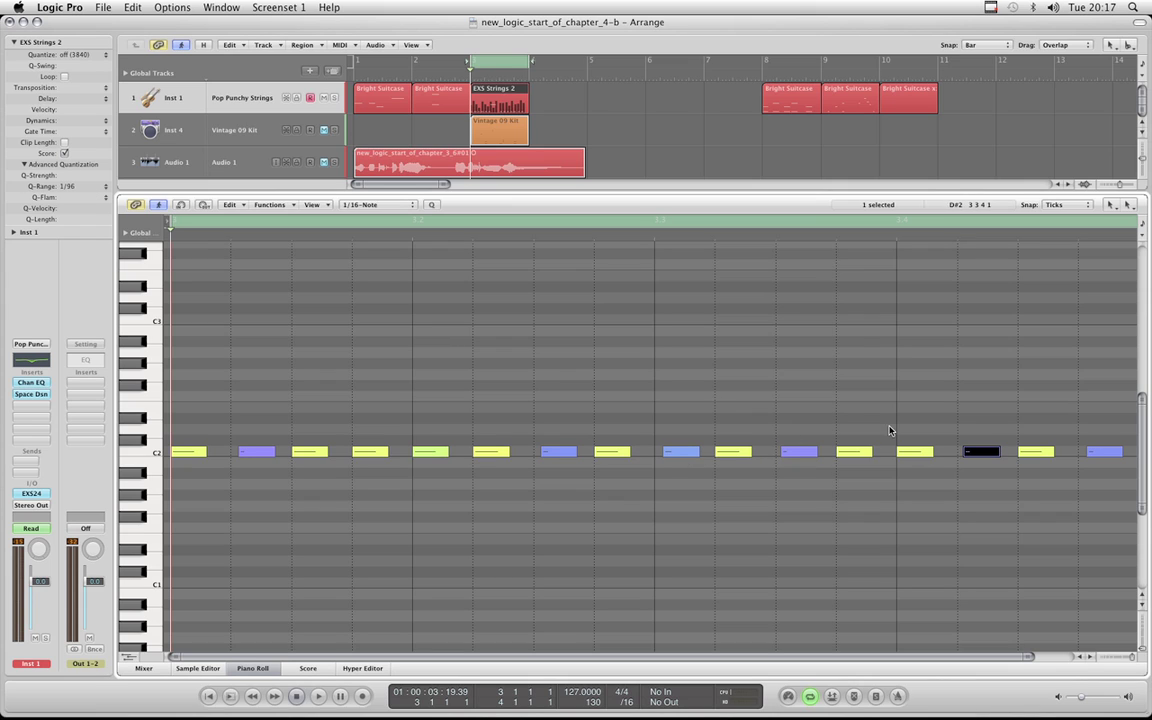
{"action": "key", "text": "Right"}
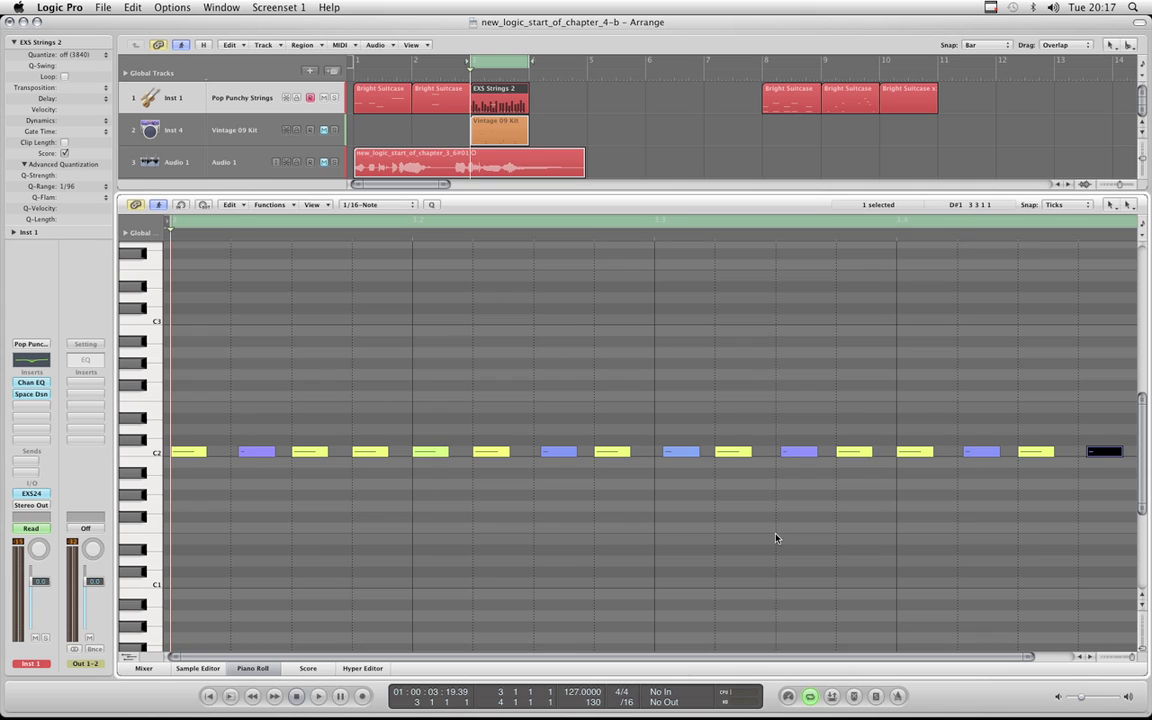
Compare all the C2 notes with and without the 1/16-Note quantization, leaving them unquantized and deselected
{"action": "left_click", "coordinate": [391, 205]}
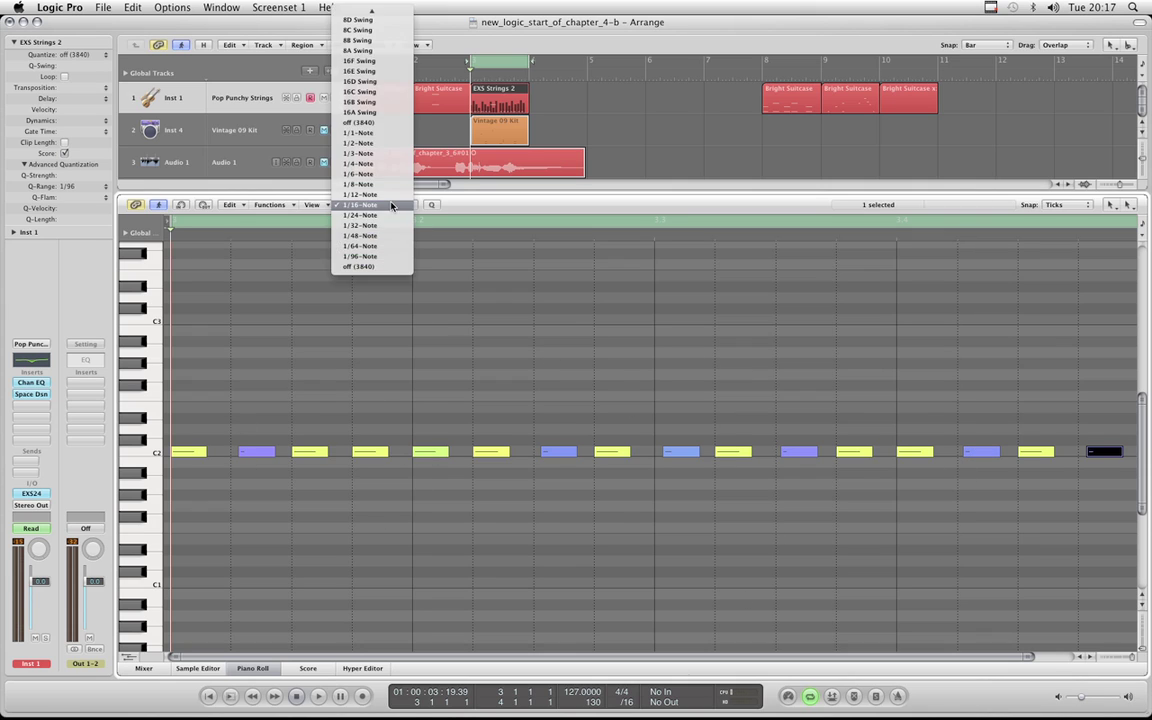
{"action": "left_click", "coordinate": [476, 395]}
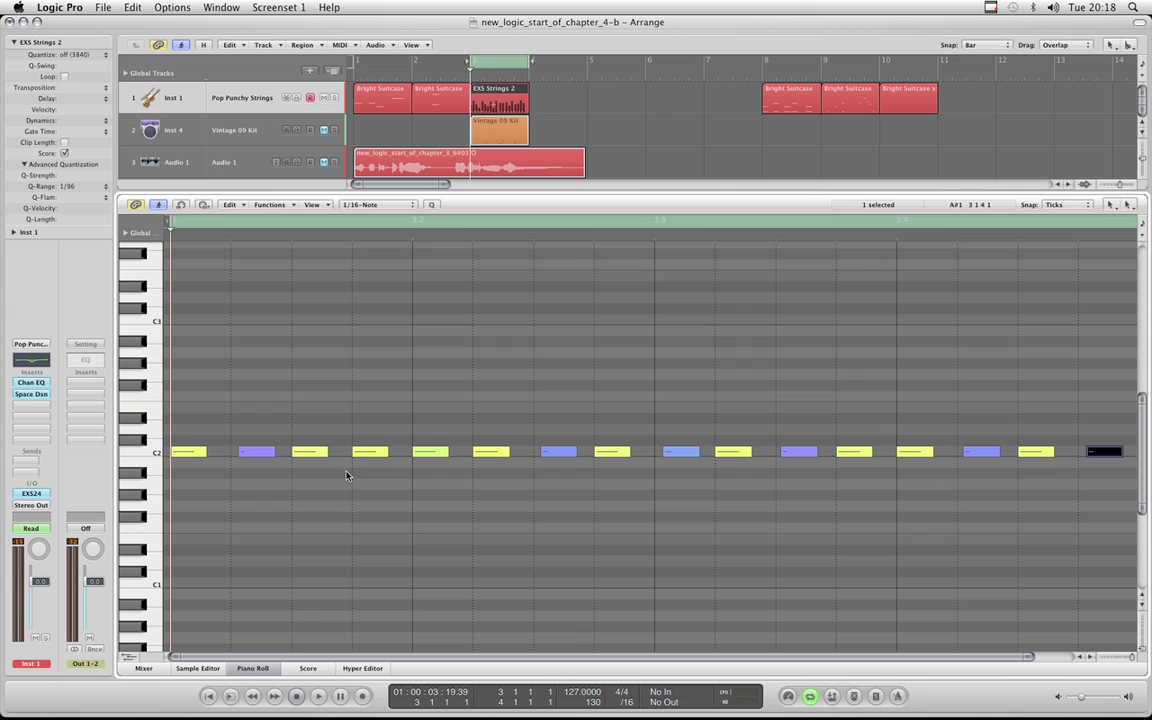
{"action": "key", "text": "super+a"}
{"action": "key", "text": "q"}
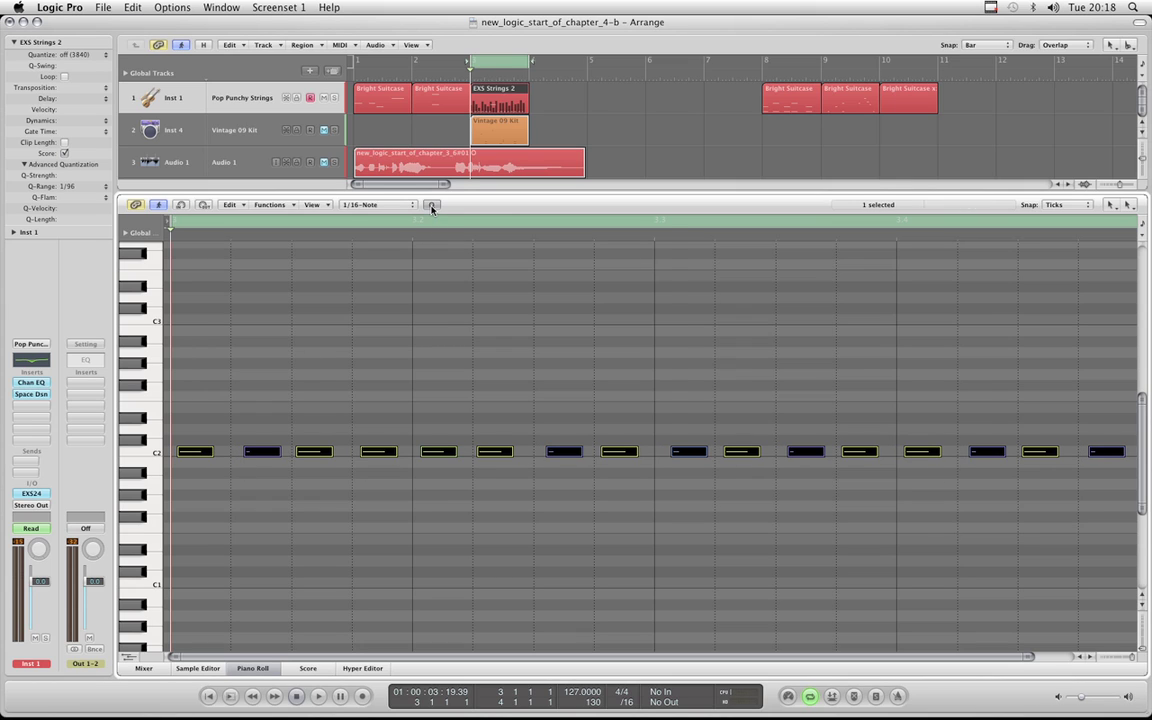
{"action": "key", "text": "super+z"}
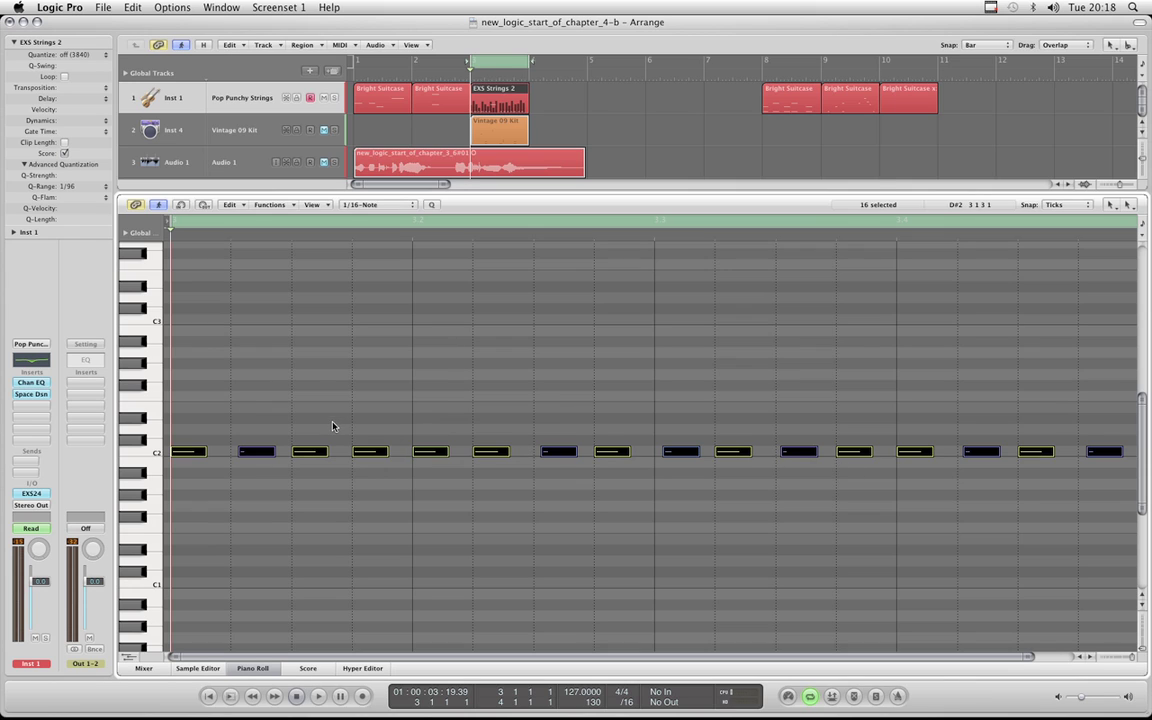
{"action": "left_click", "coordinate": [283, 386]}
Set the Q-Range to -1/96 and quantize all the C2 notes to 1/16-Note
{"action": "left_click", "coordinate": [105, 192]}
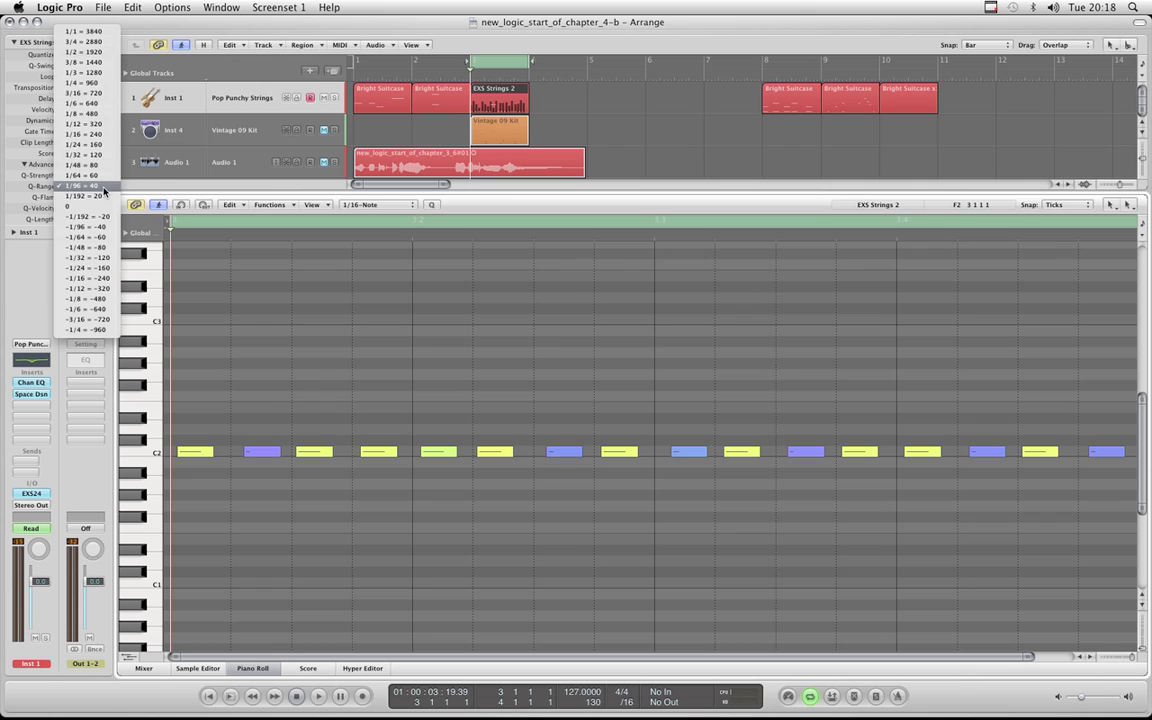
{"action": "left_click", "coordinate": [88, 229]}
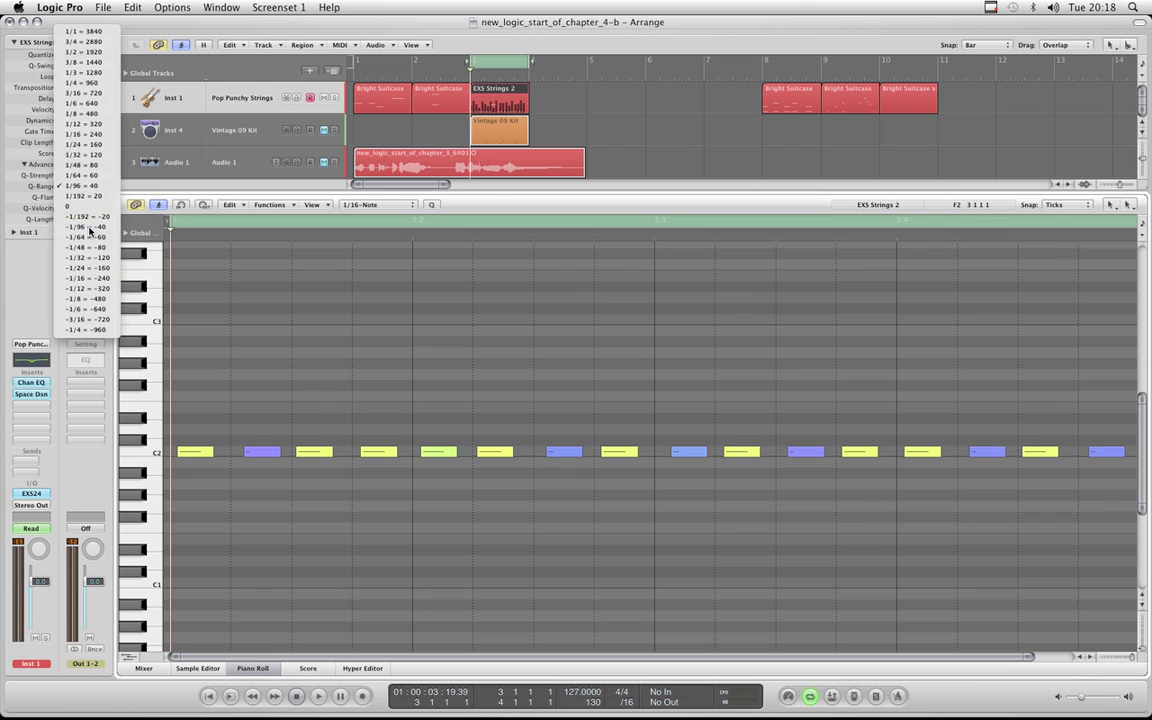
{"action": "key", "text": "super+a"}
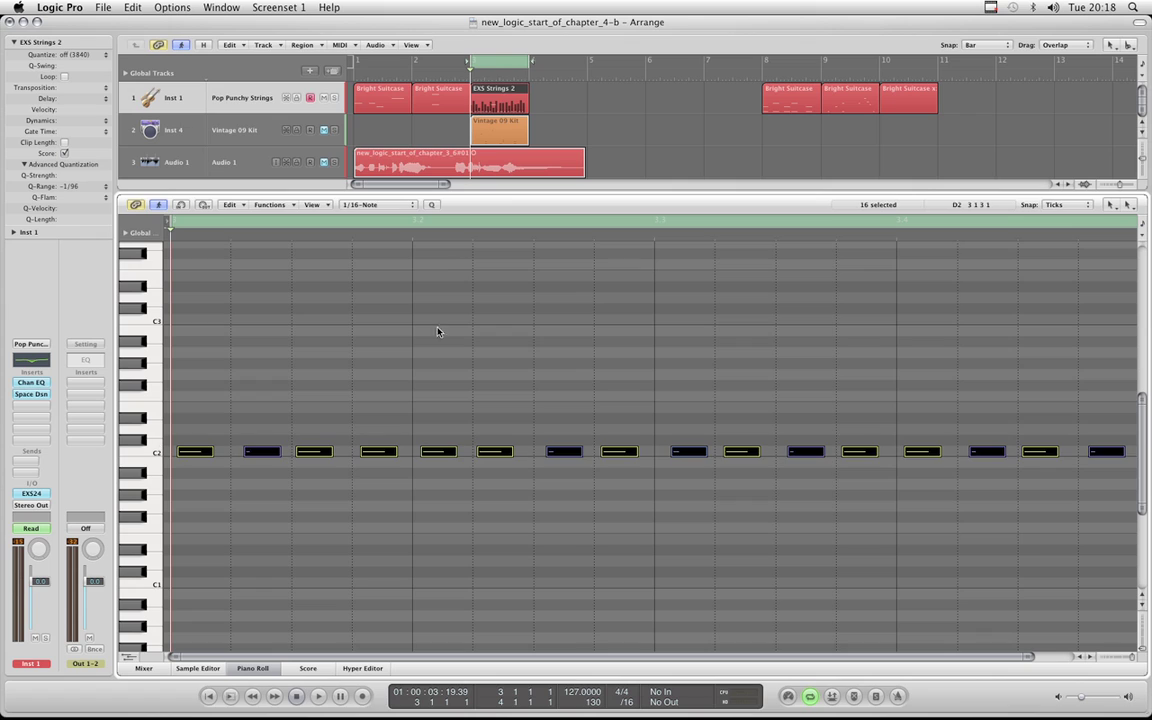
{"action": "left_click", "coordinate": [431, 206]}
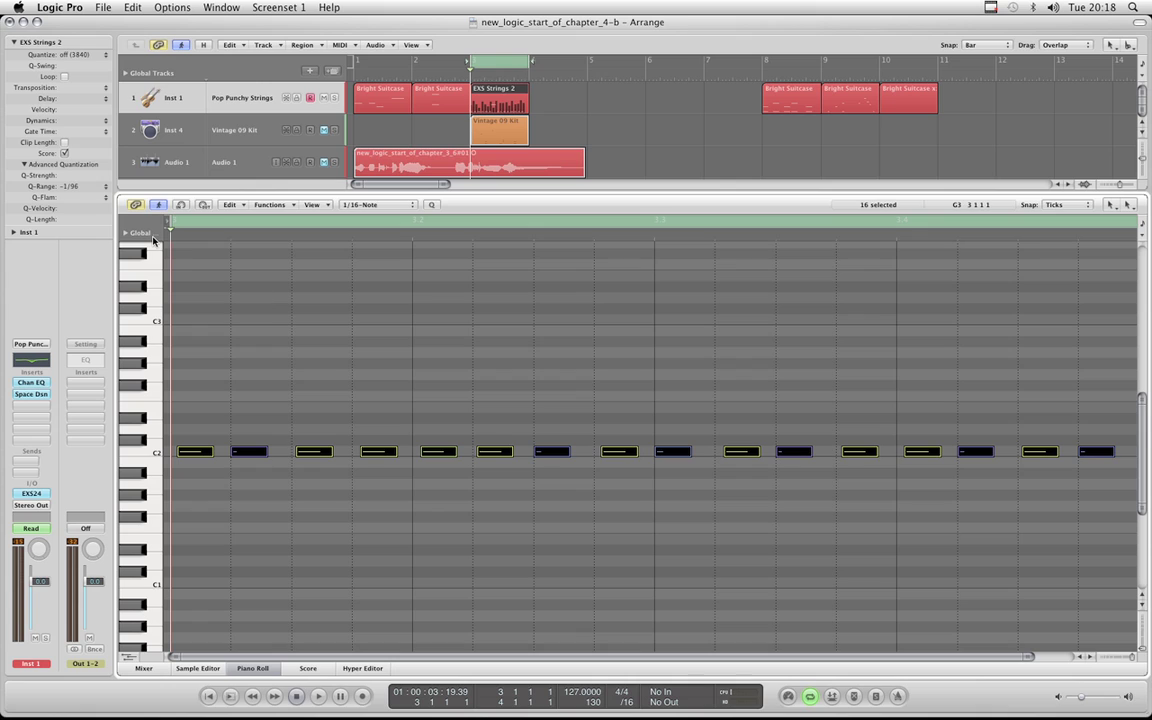
Set the region's Q-Range back to 1/96, review its range options and clear the note selection
{"action": "left_click", "coordinate": [102, 187]}
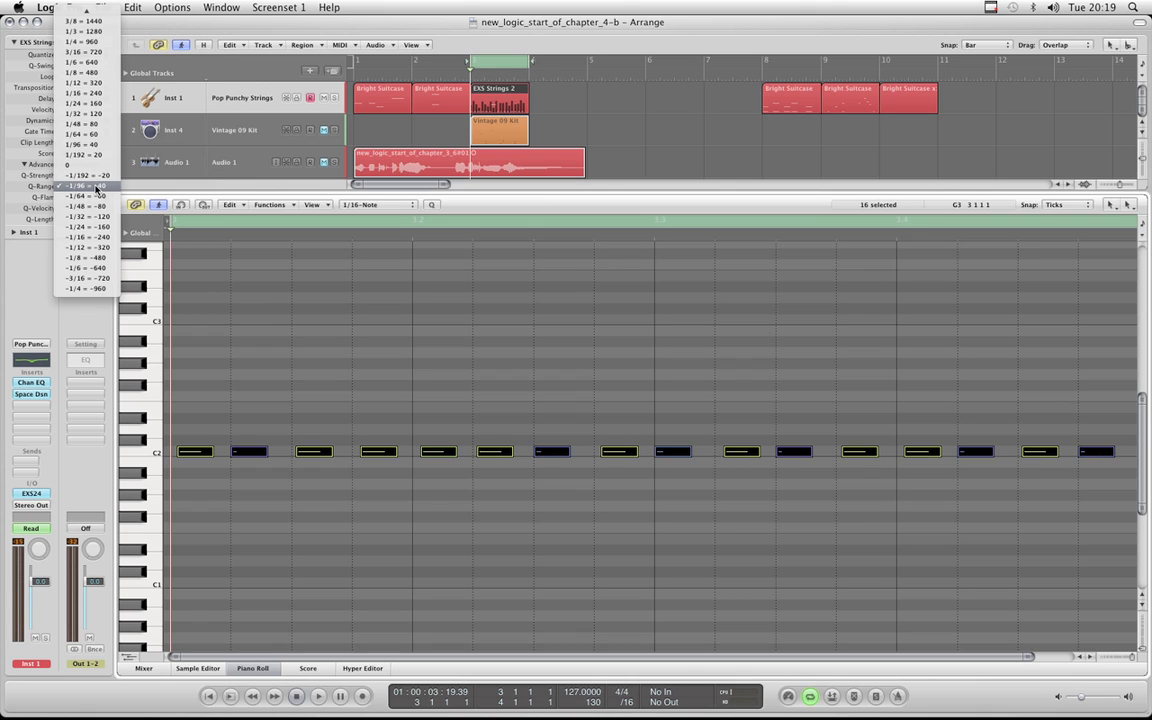
{"action": "left_click", "coordinate": [97, 188]}
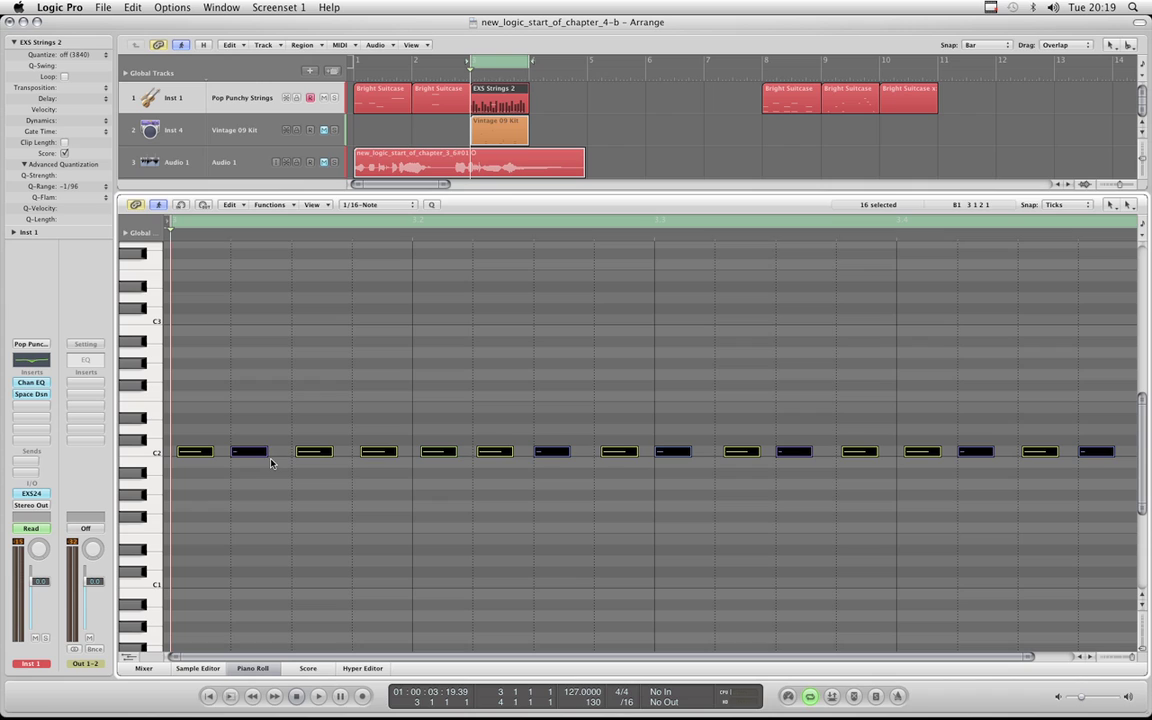
{"action": "left_click", "coordinate": [87, 188]}
{"action": "left_click", "coordinate": [87, 189]}
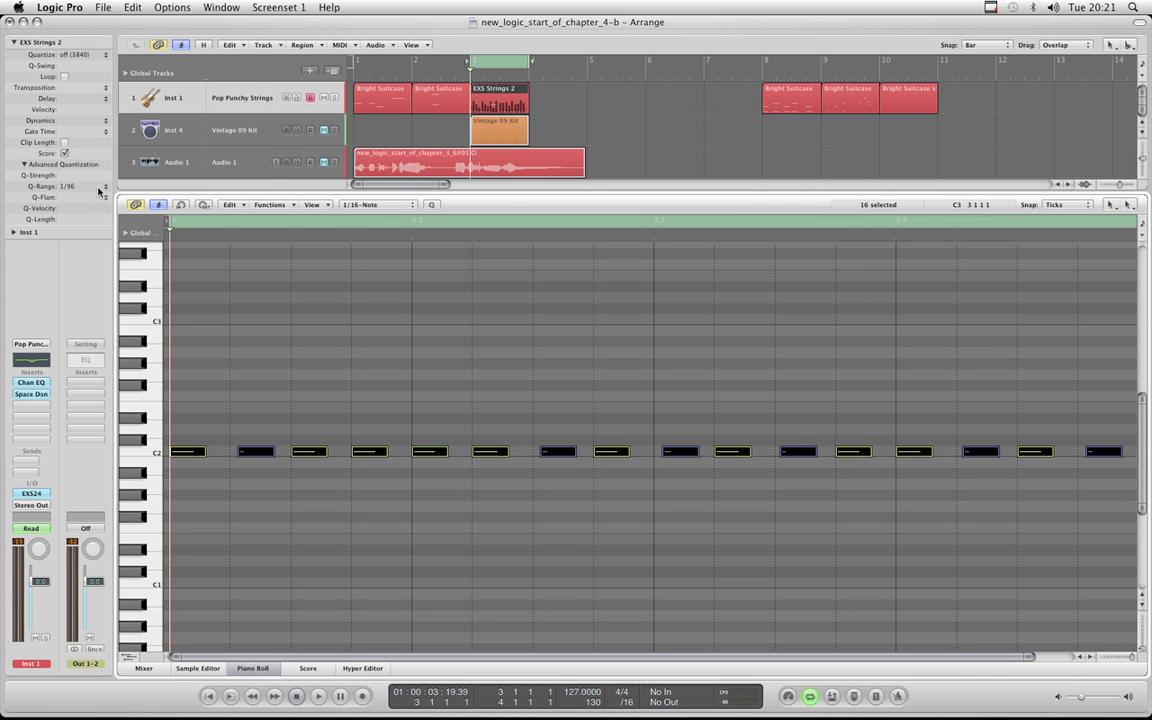
{"action": "left_click", "coordinate": [100, 188]}
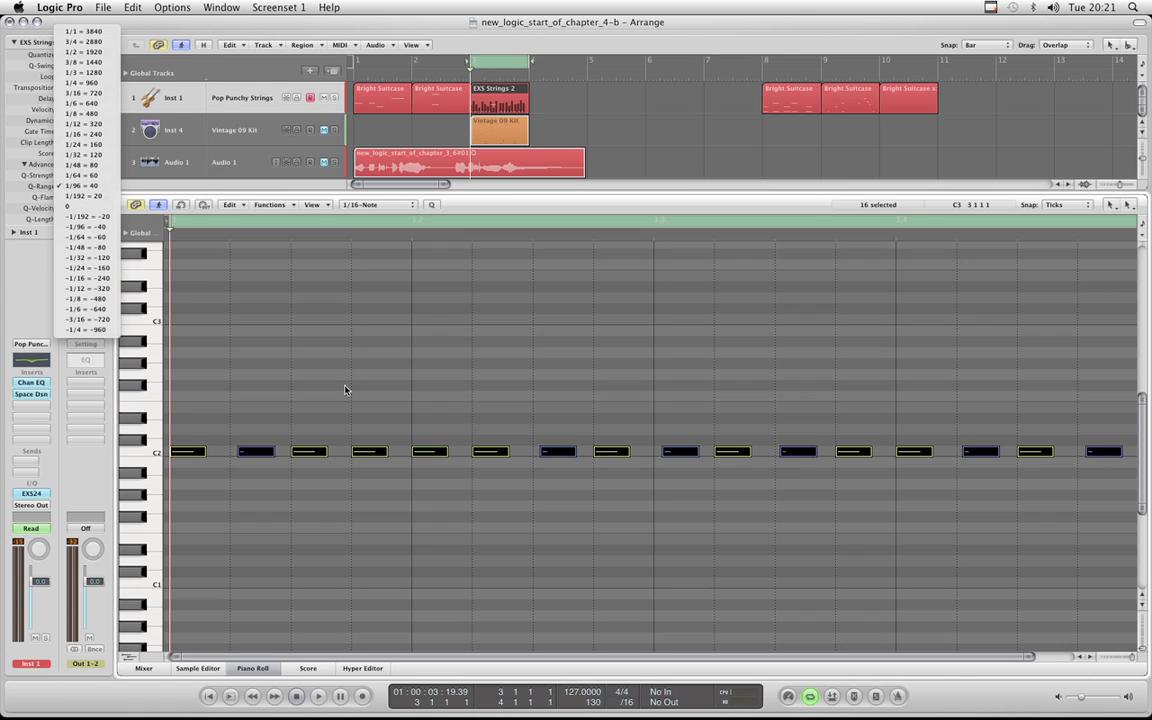
{"action": "left_click", "coordinate": [90, 186]}
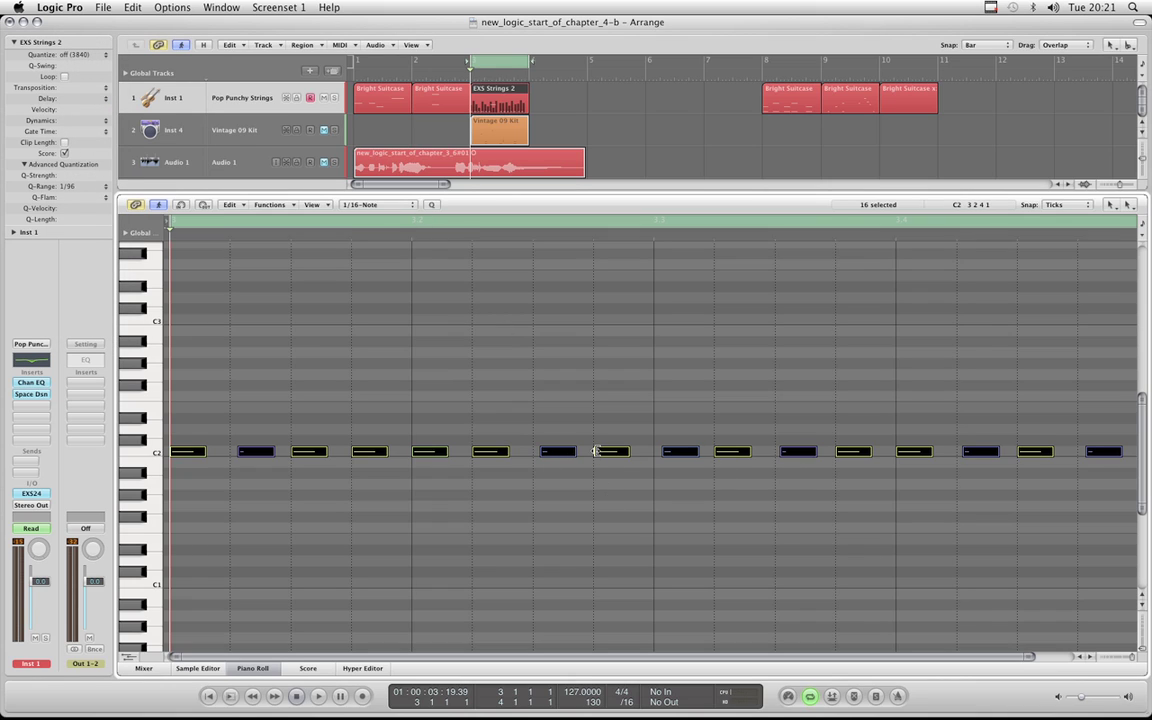
{"action": "left_click", "coordinate": [82, 186]}
{"action": "left_click", "coordinate": [368, 411]}
{"action": "left_click", "coordinate": [548, 463]}
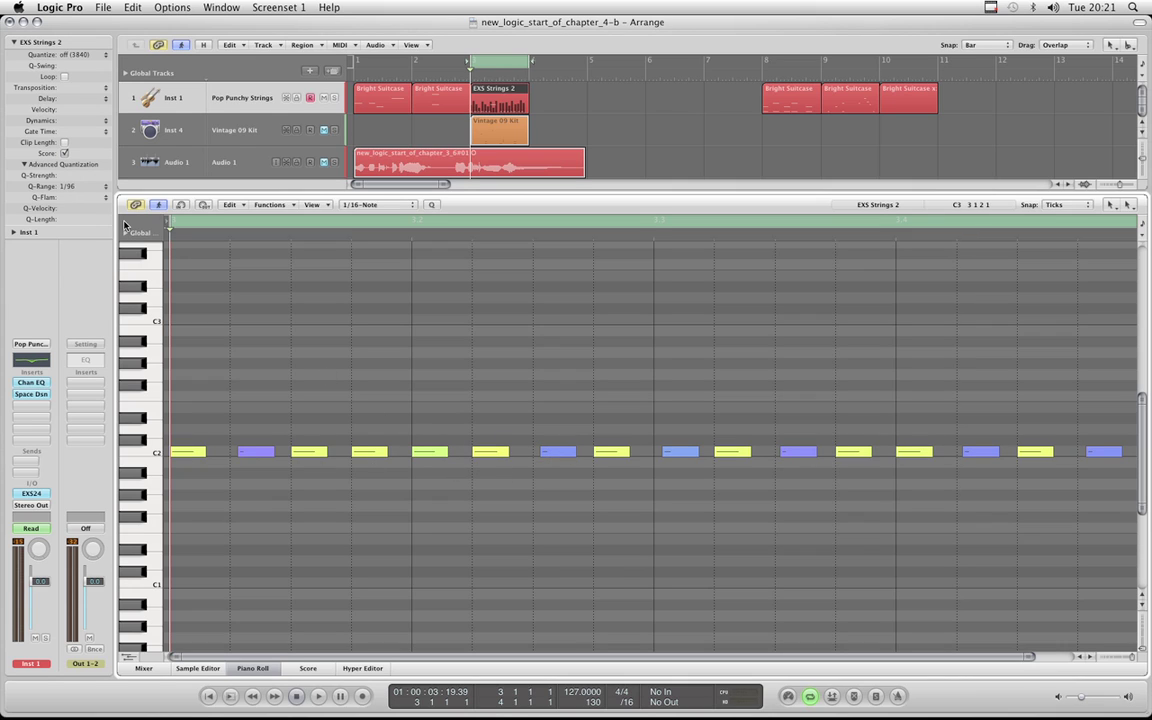
Select all the C2 notes again, set the Q-Range to -1/96 and reapply the 1/16-Note quantization
{"action": "key", "text": "super+a"}
{"action": "left_click", "coordinate": [95, 186]}
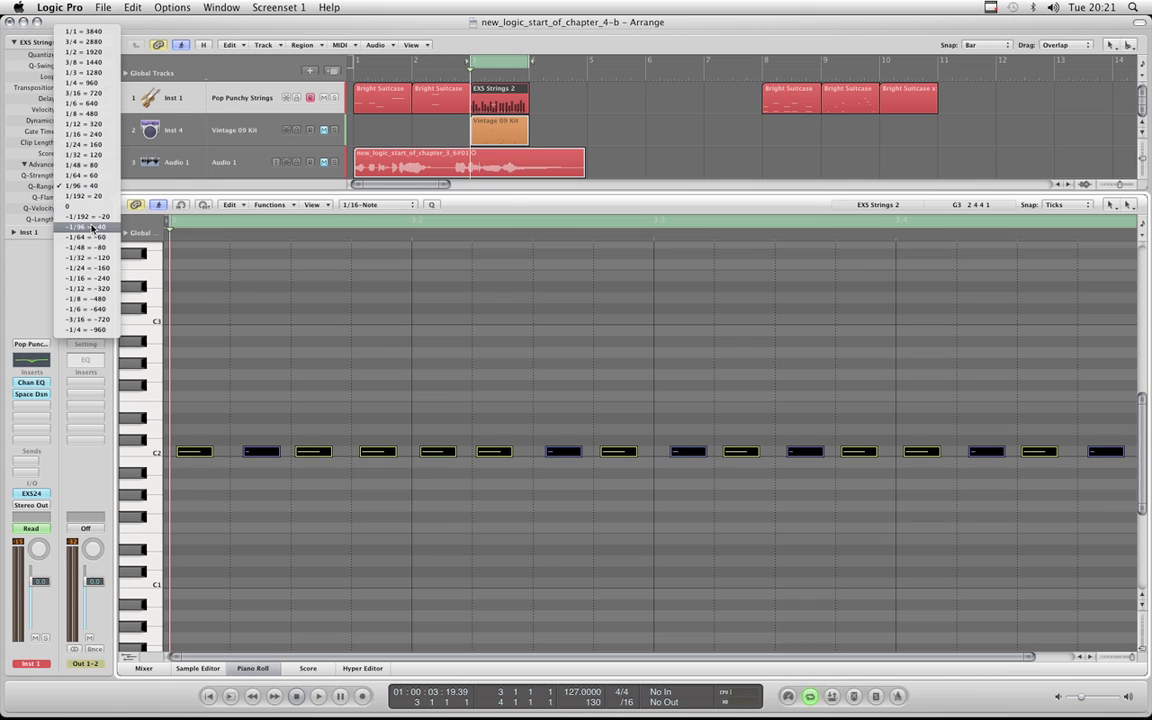
{"action": "left_click", "coordinate": [93, 228]}
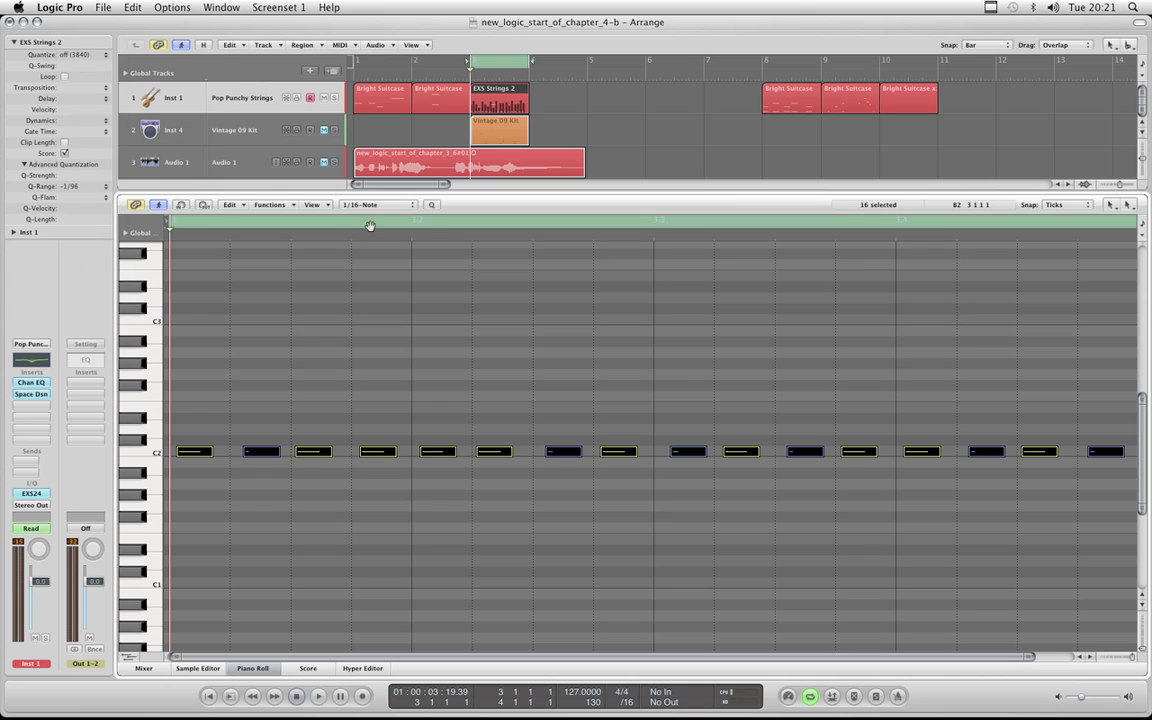
{"action": "left_click", "coordinate": [432, 206]}
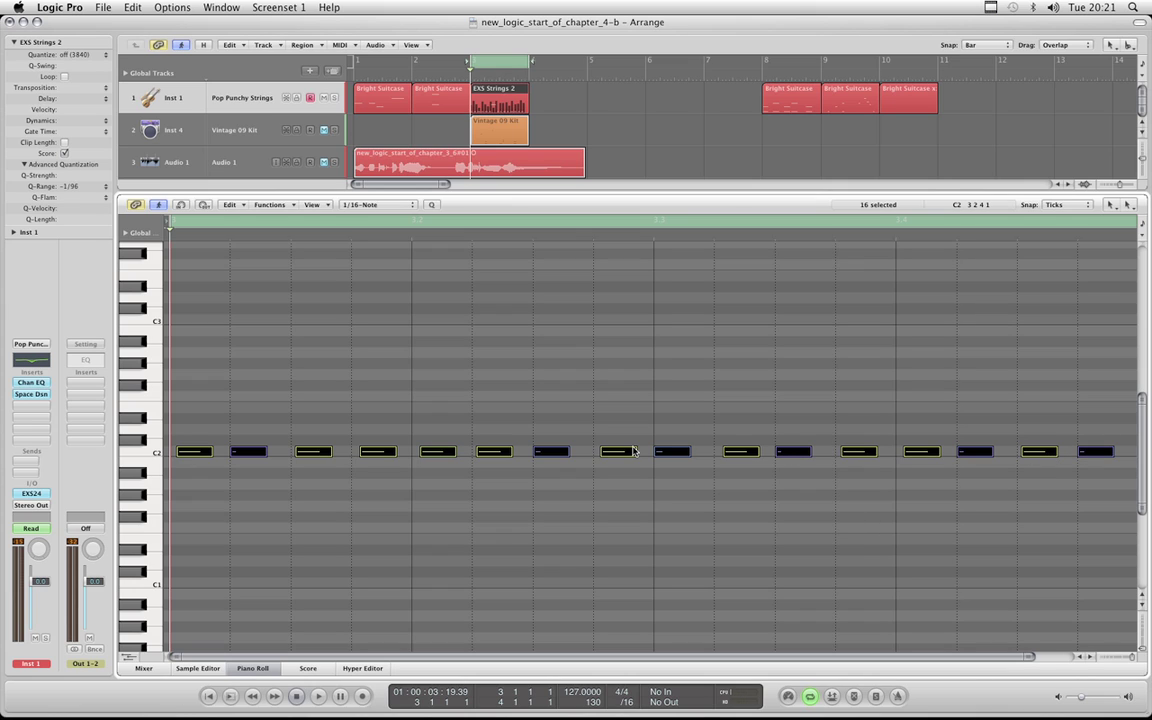
Undo the last quantization of the C2 notes and set the Q-Strength to +85%, keeping the Q-Range at -1/96
{"action": "key", "text": "super+z"}
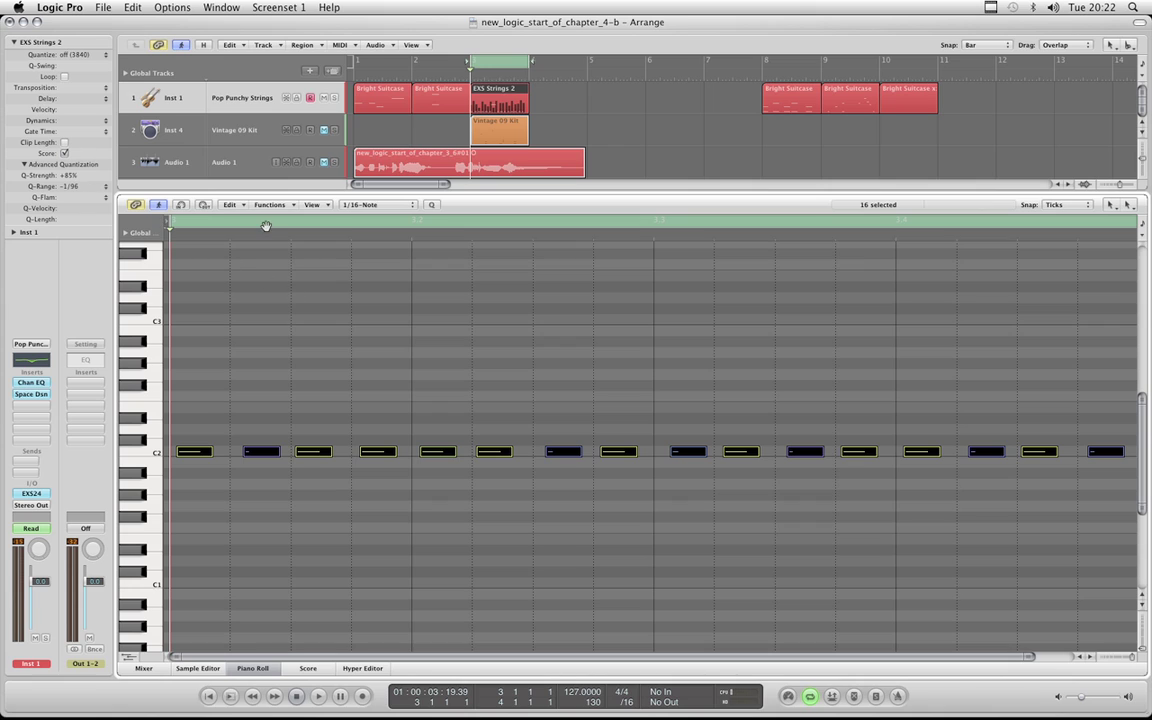
{"action": "left_click", "coordinate": [98, 188]}
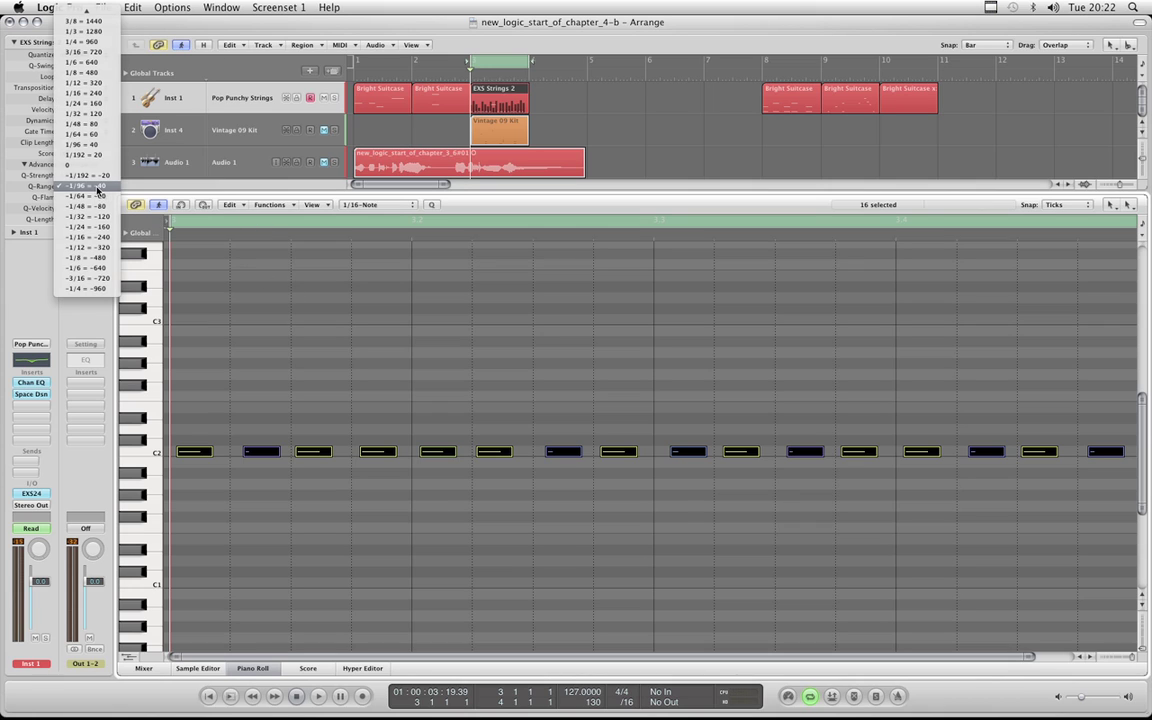
{"action": "left_click", "coordinate": [99, 188]}
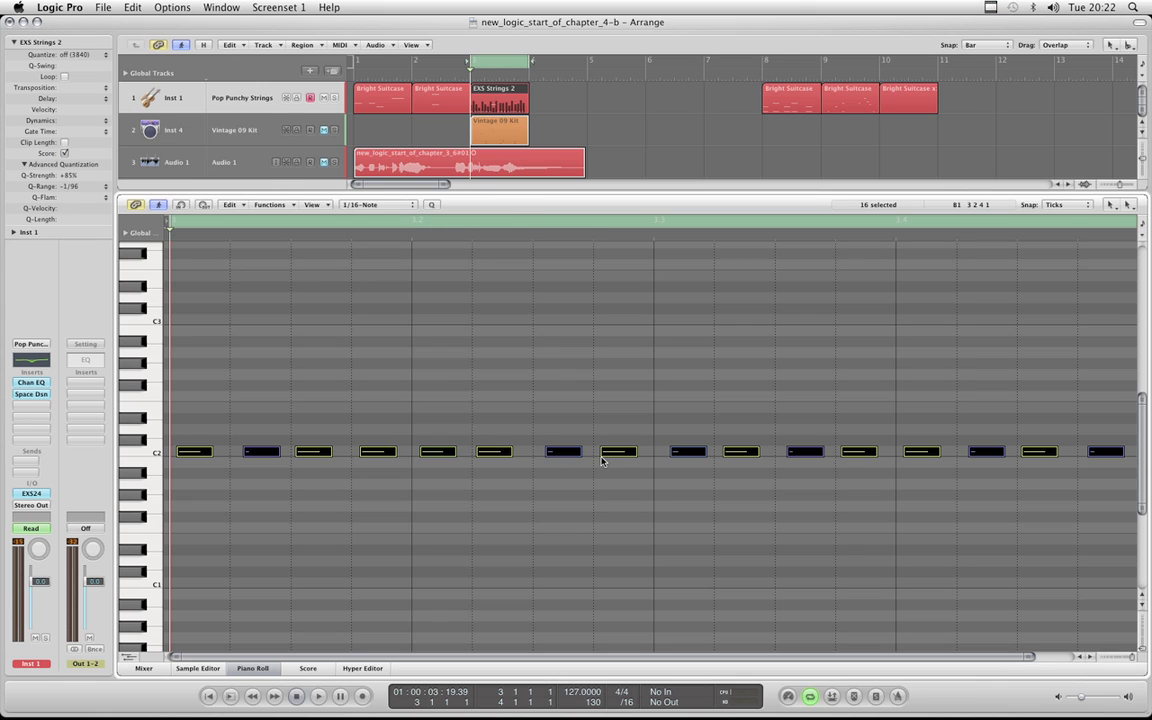
Keep the Q-Range at -1/96 and quantize the selected C2 notes to 1/16-Note with the Q-Strength at +85%
{"action": "left_click", "coordinate": [98, 187]}
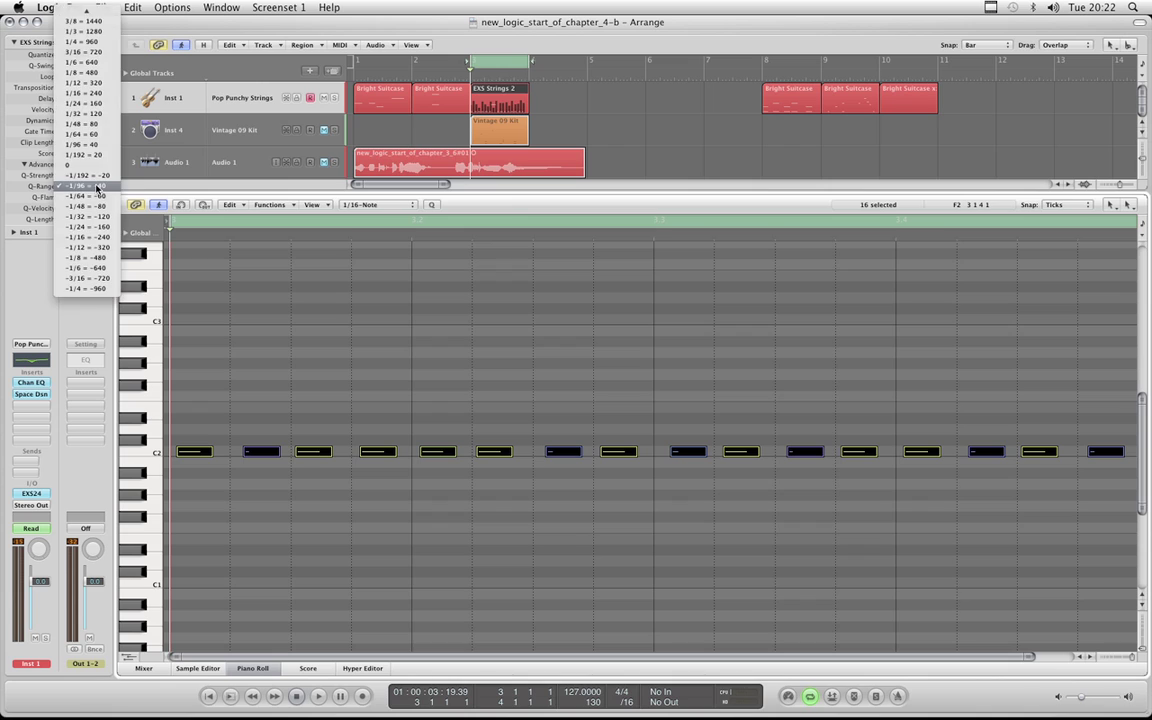
{"action": "left_click", "coordinate": [98, 188]}
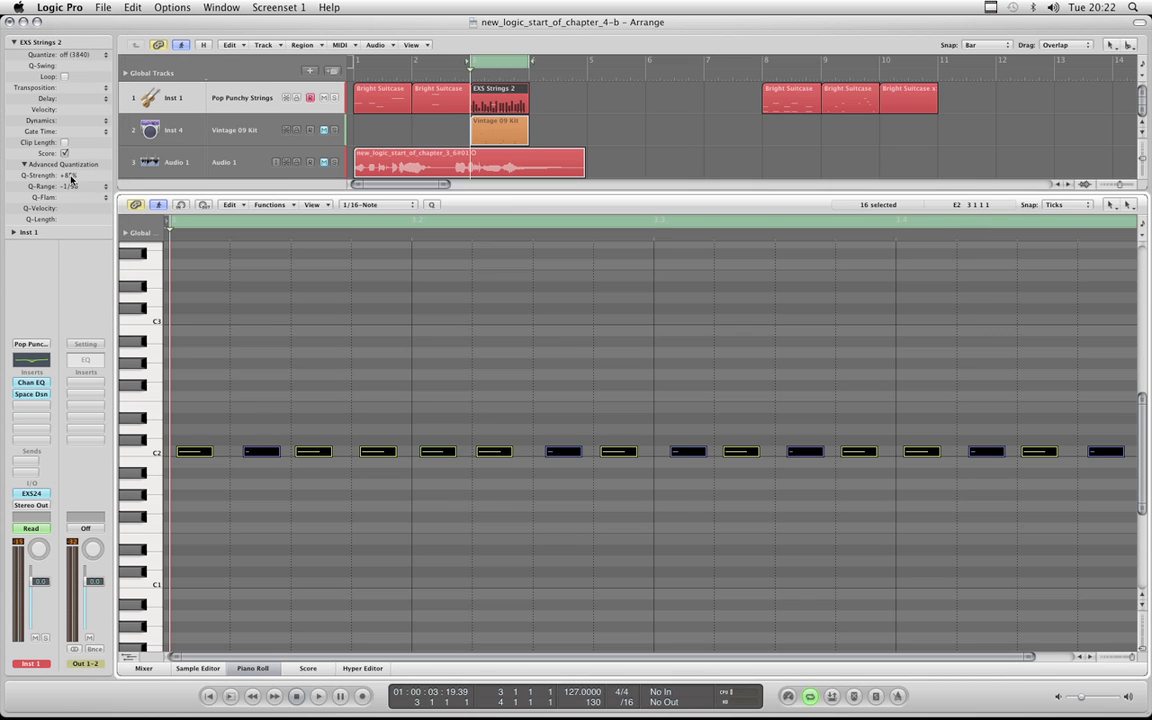
{"action": "left_click", "coordinate": [434, 205]}
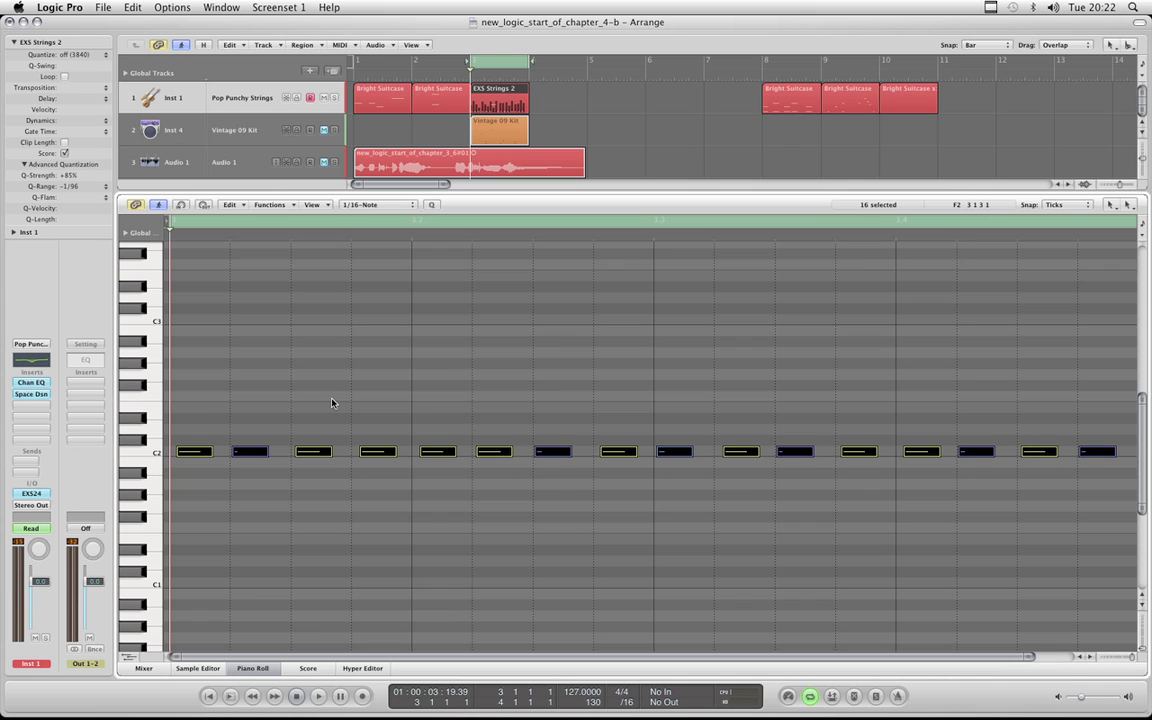
Examine the positive and negative Q-Range options for the EXS Strings 2 region without changing the setting
{"action": "left_click", "coordinate": [90, 186]}
{"action": "left_click", "coordinate": [98, 187]}
{"action": "left_click", "coordinate": [90, 187]}
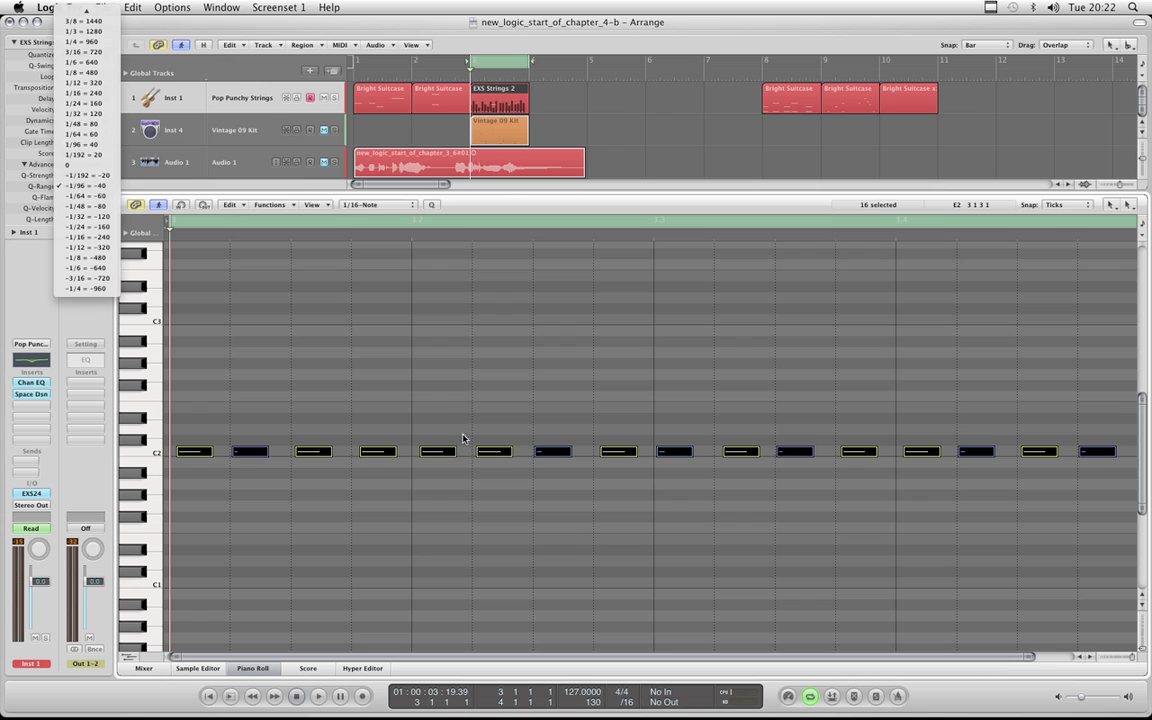
{"action": "left_click", "coordinate": [360, 345]}
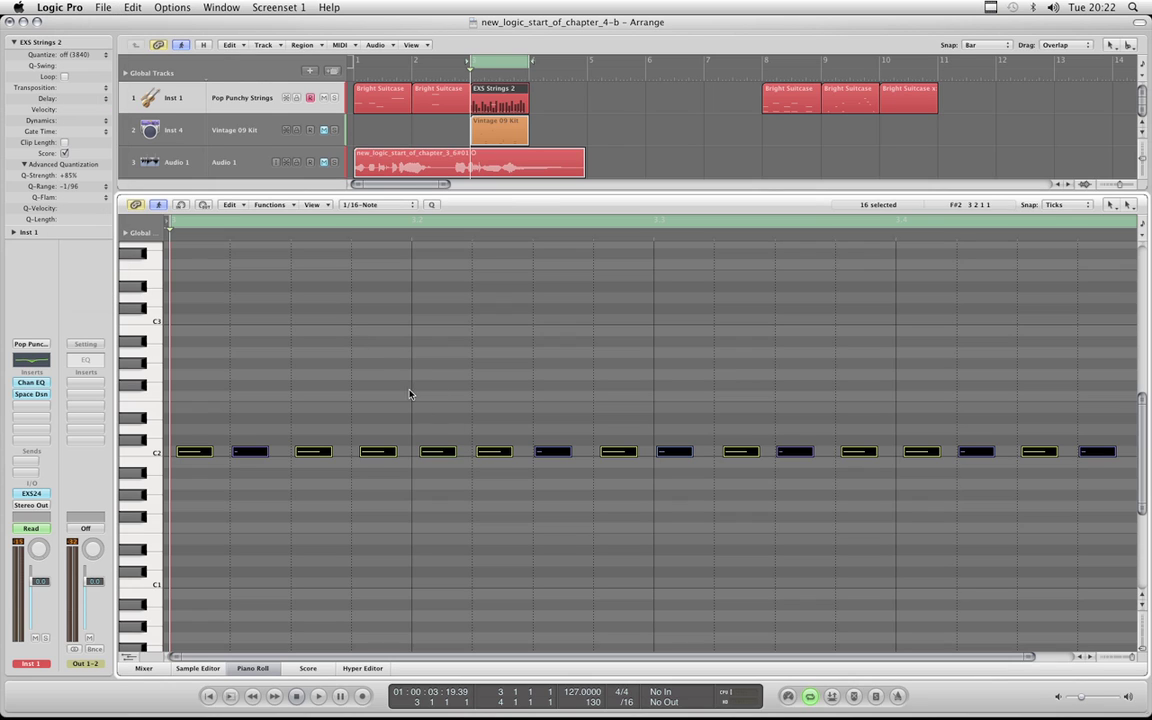
{"action": "left_click", "coordinate": [100, 188]}
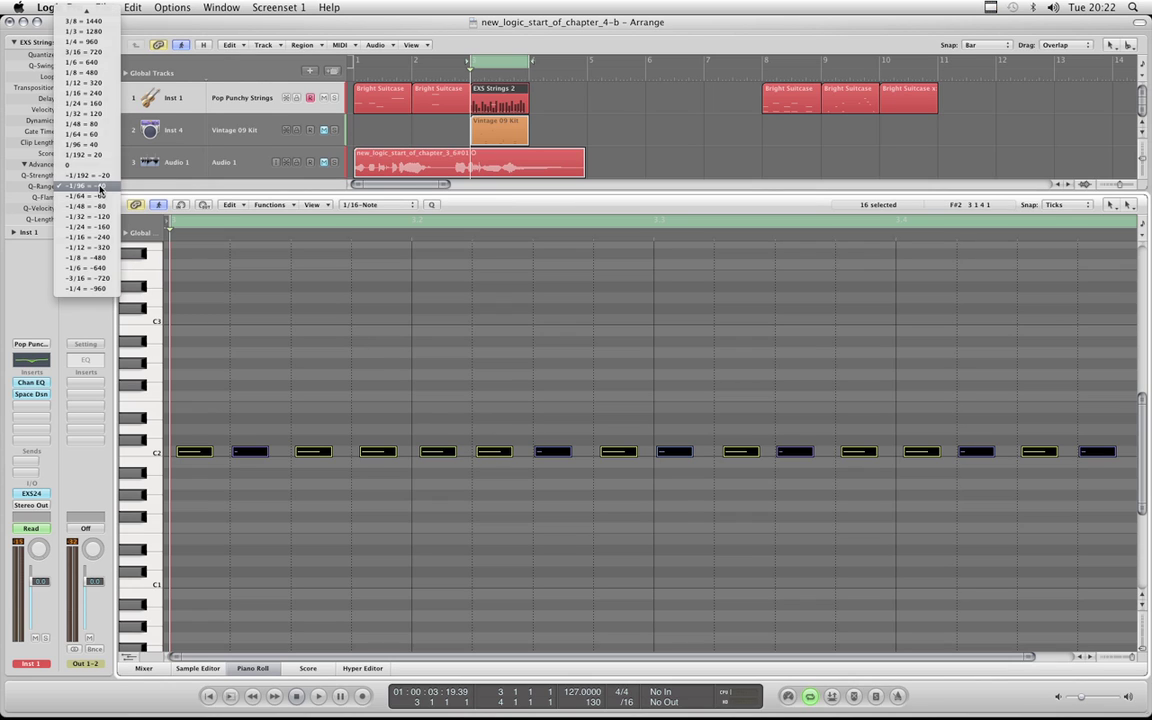
{"action": "left_click", "coordinate": [420, 327]}
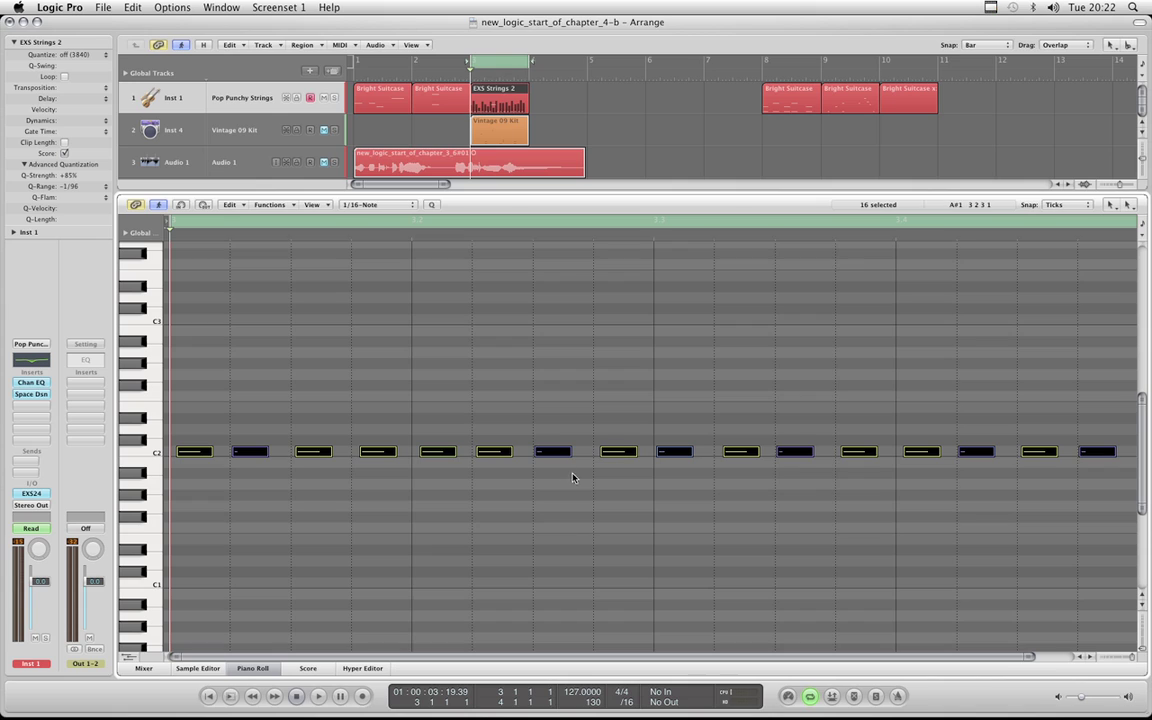
Reset the region's Q-Range to 0 and clear its Q-Strength, undo the C2 quantization and deselect the notes
{"action": "left_click", "coordinate": [86, 186]}
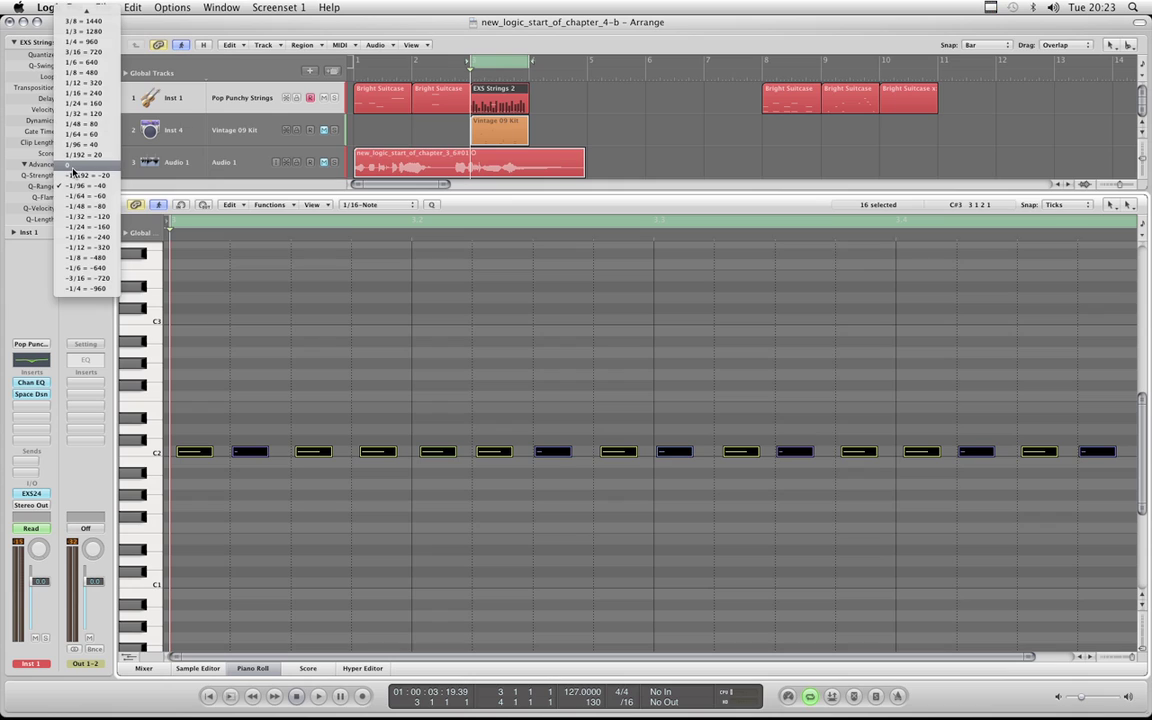
{"action": "left_click", "coordinate": [72, 168]}
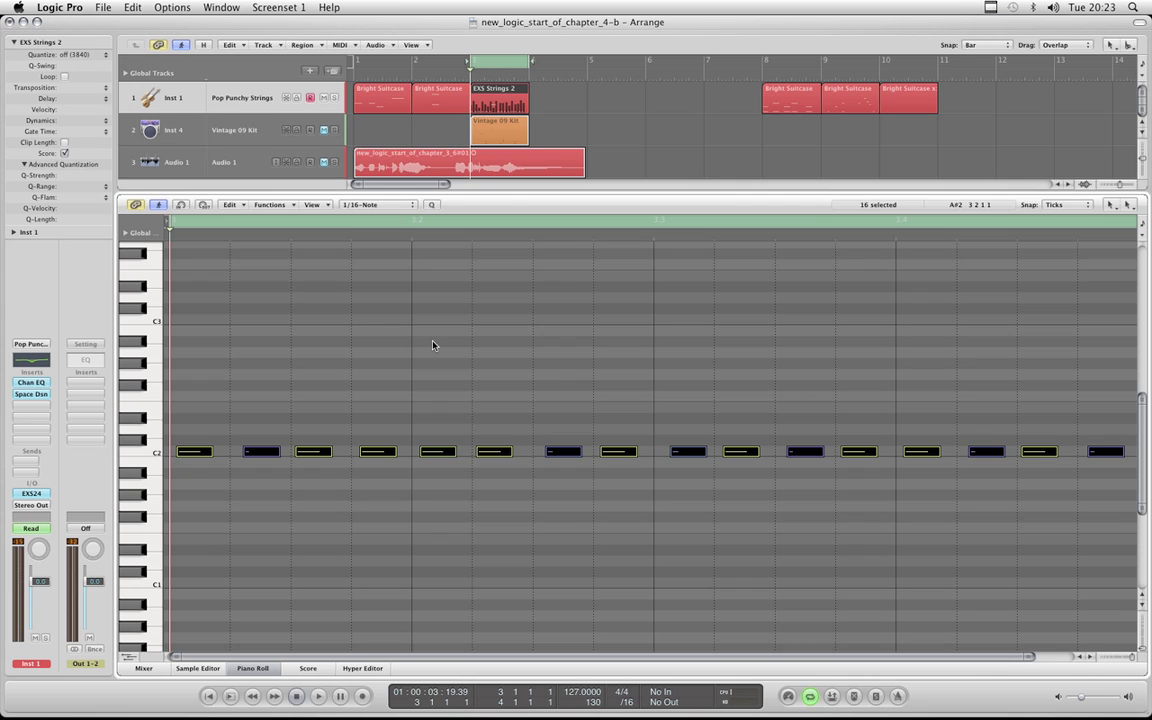
{"action": "left_click", "coordinate": [390, 315]}
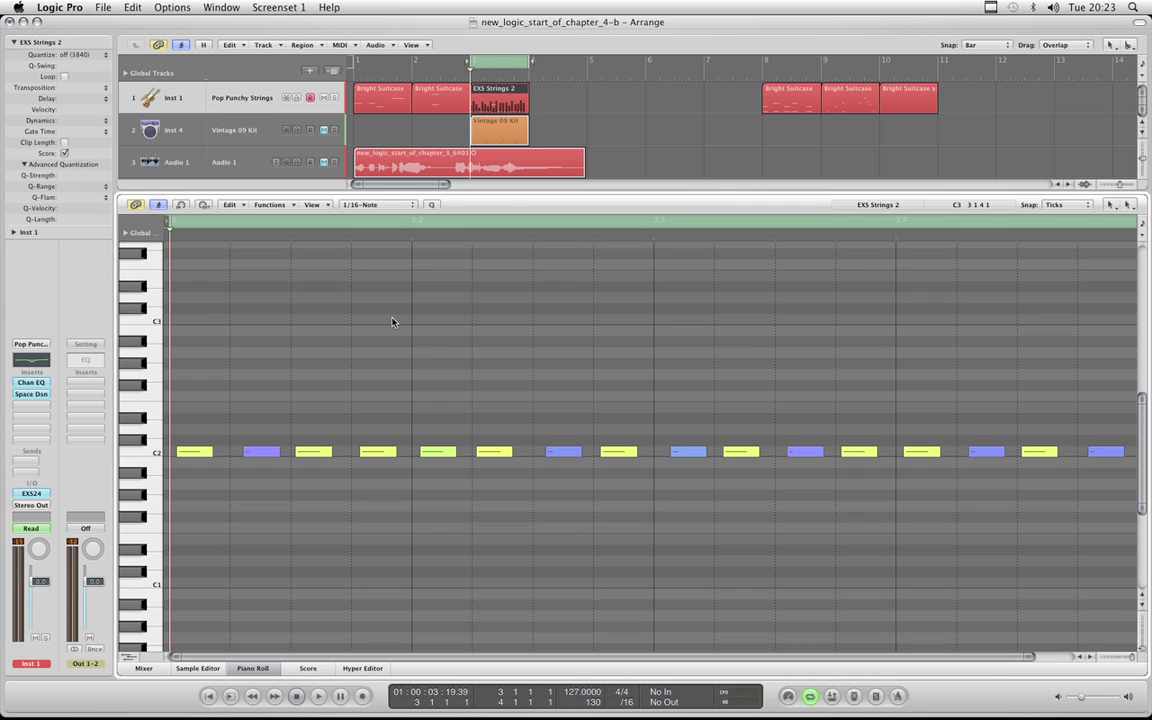
Compare the region's Quantize options with the Piano Roll's quantize list, examining the swing and note values and the Make Groove Template entry
{"action": "left_click", "coordinate": [76, 55]}
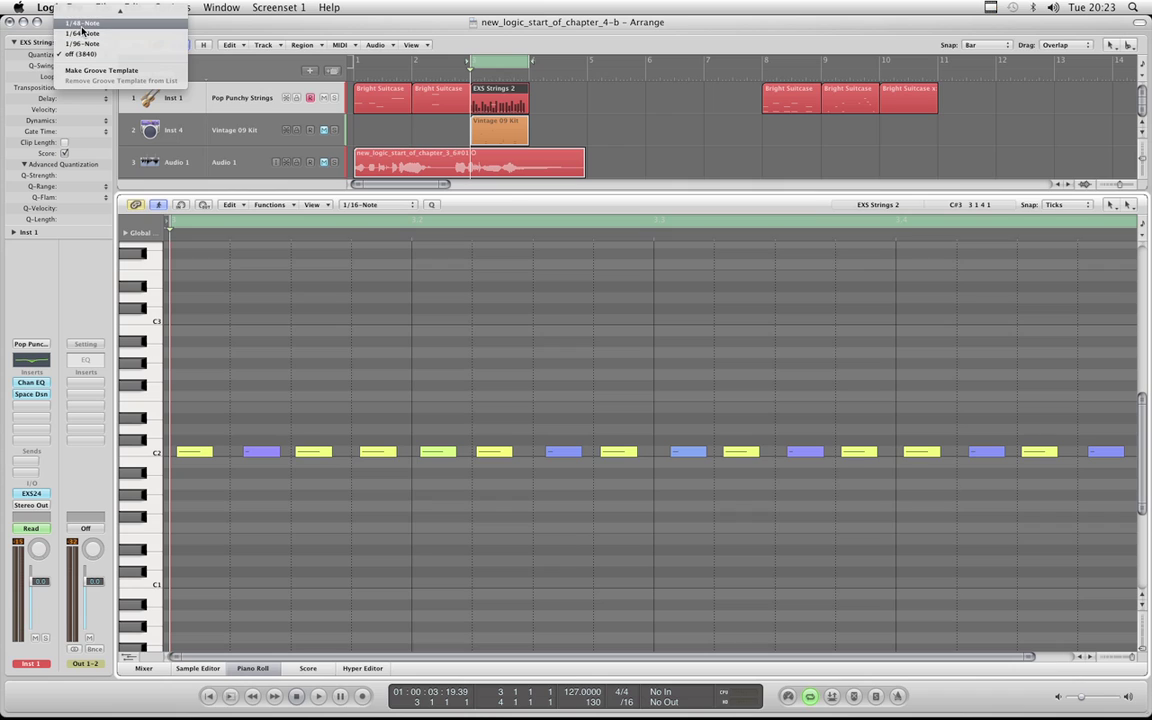
{"action": "left_click", "coordinate": [508, 196]}
{"action": "left_click", "coordinate": [396, 205]}
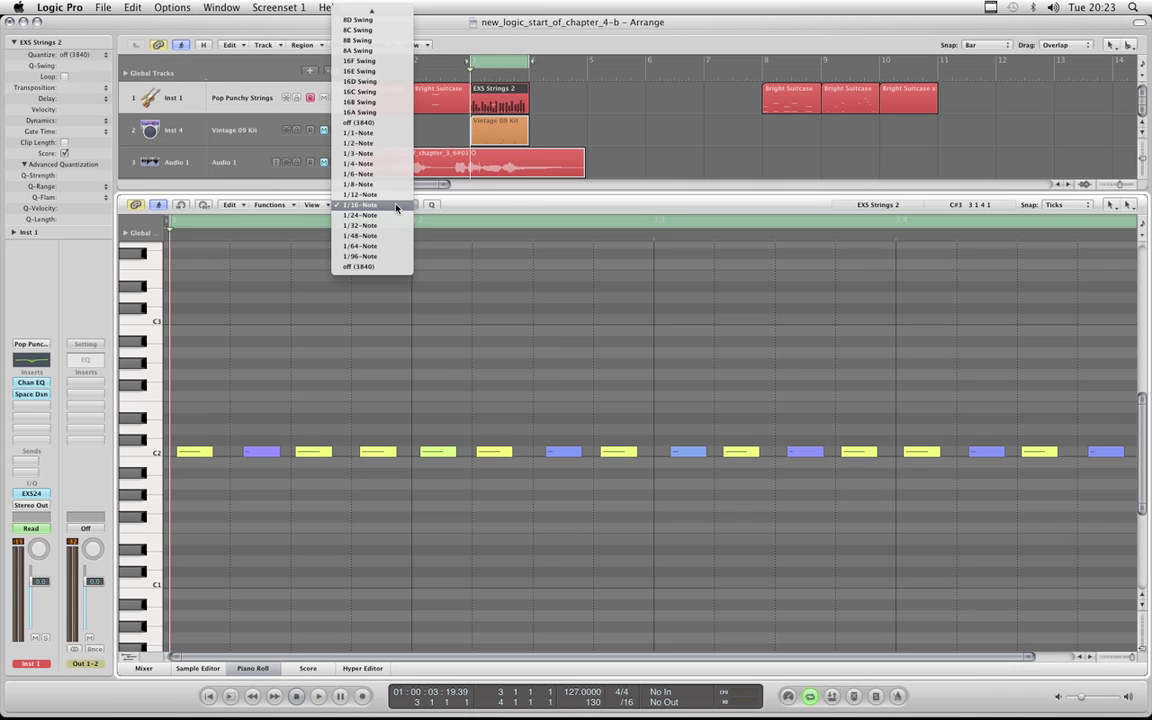
{"action": "left_click", "coordinate": [499, 206]}
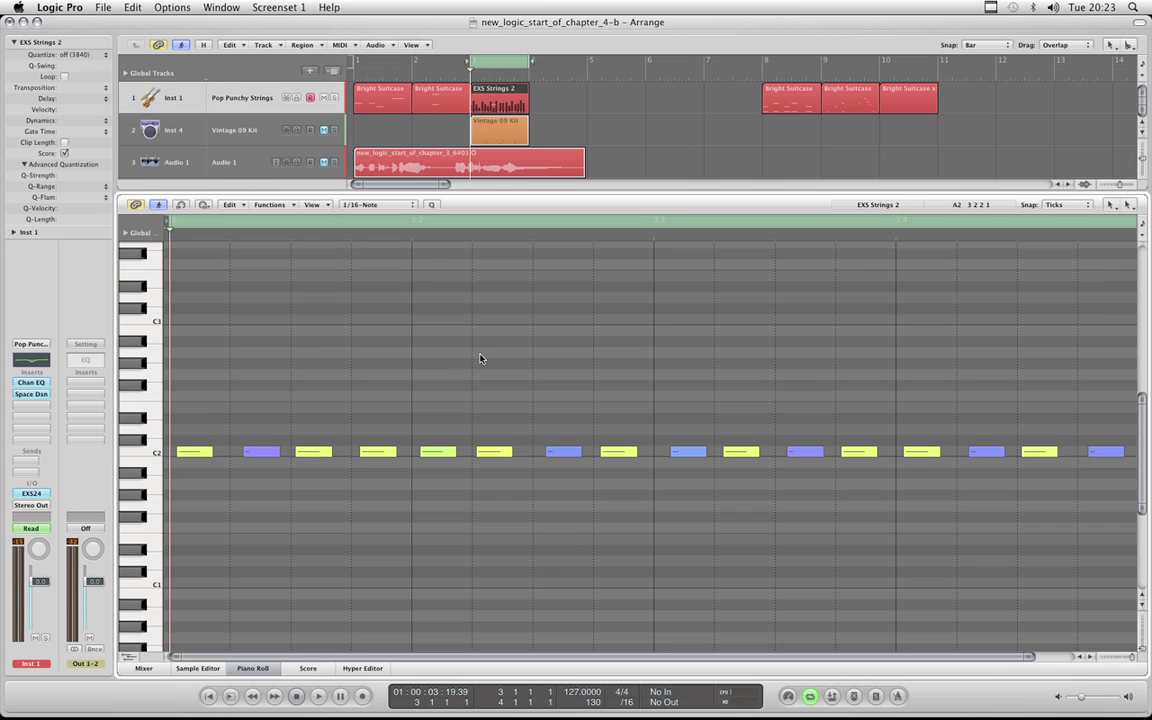
{"action": "scroll", "coordinate": [479, 358], "scroll_direction": "up", "scroll_amount": 1}
{"action": "scroll", "coordinate": [586, 480], "scroll_direction": "up", "scroll_amount": 3}
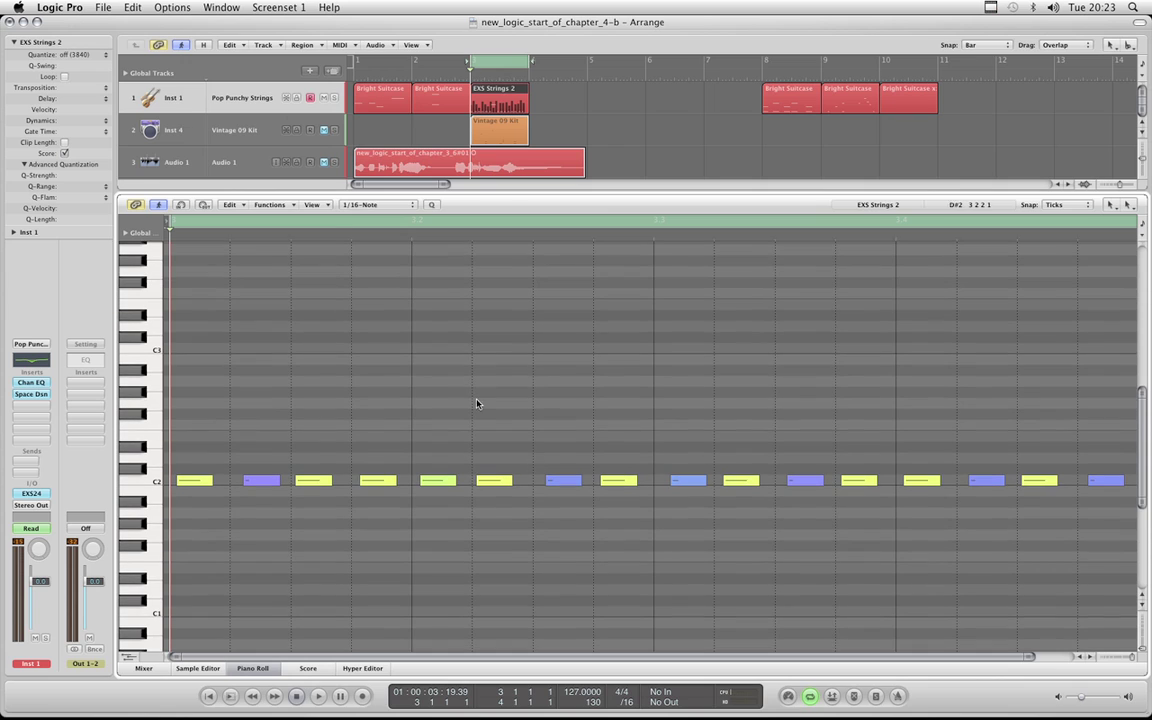
{"action": "scroll", "coordinate": [299, 367], "scroll_direction": "up", "scroll_amount": 1}
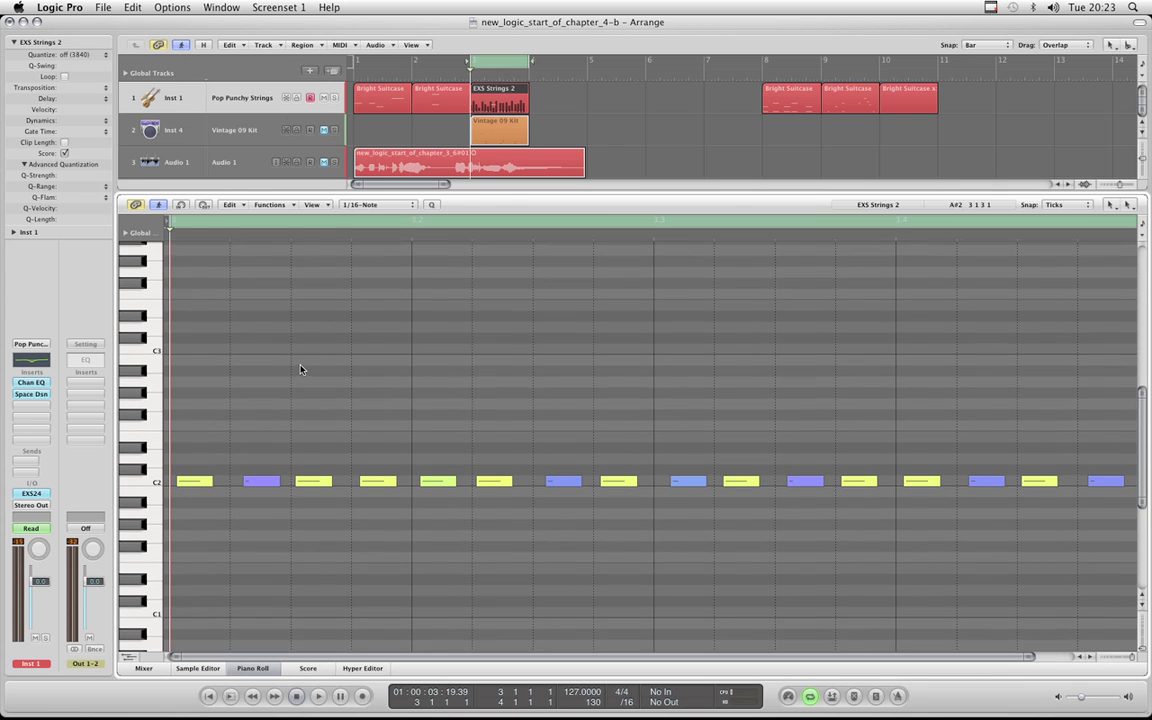
{"action": "left_click", "coordinate": [86, 56]}
{"action": "scroll", "coordinate": [88, 50], "scroll_direction": "up", "scroll_amount": 10}
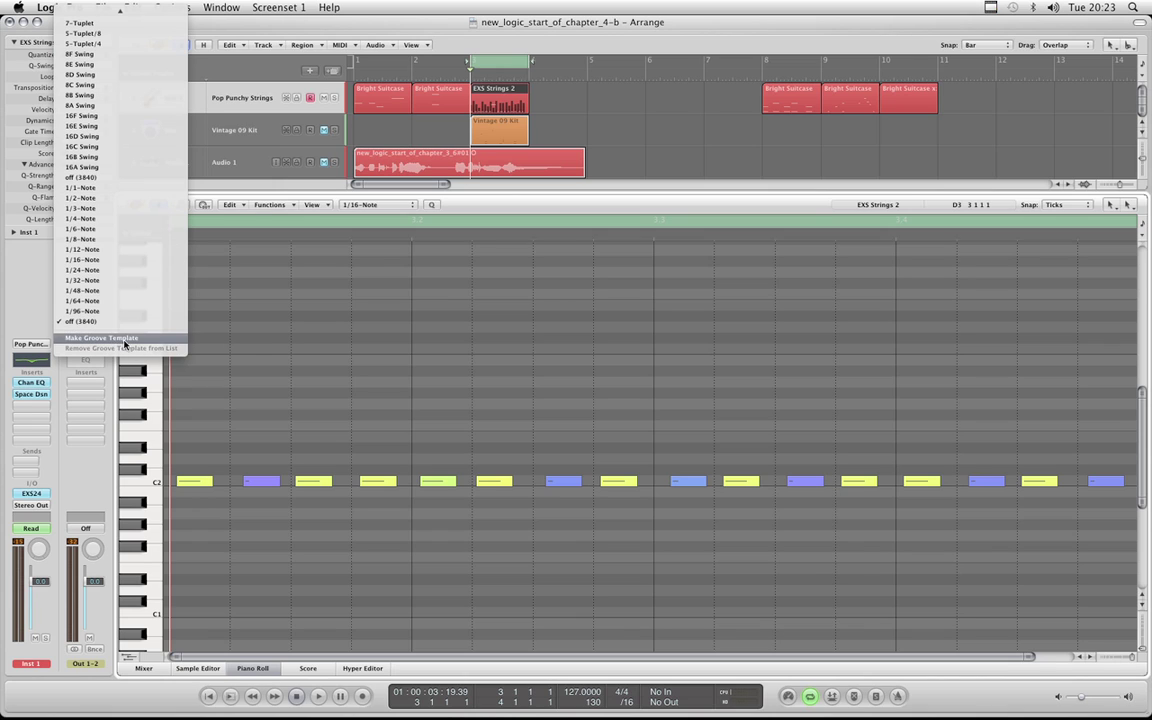
{"action": "left_click", "coordinate": [470, 336]}
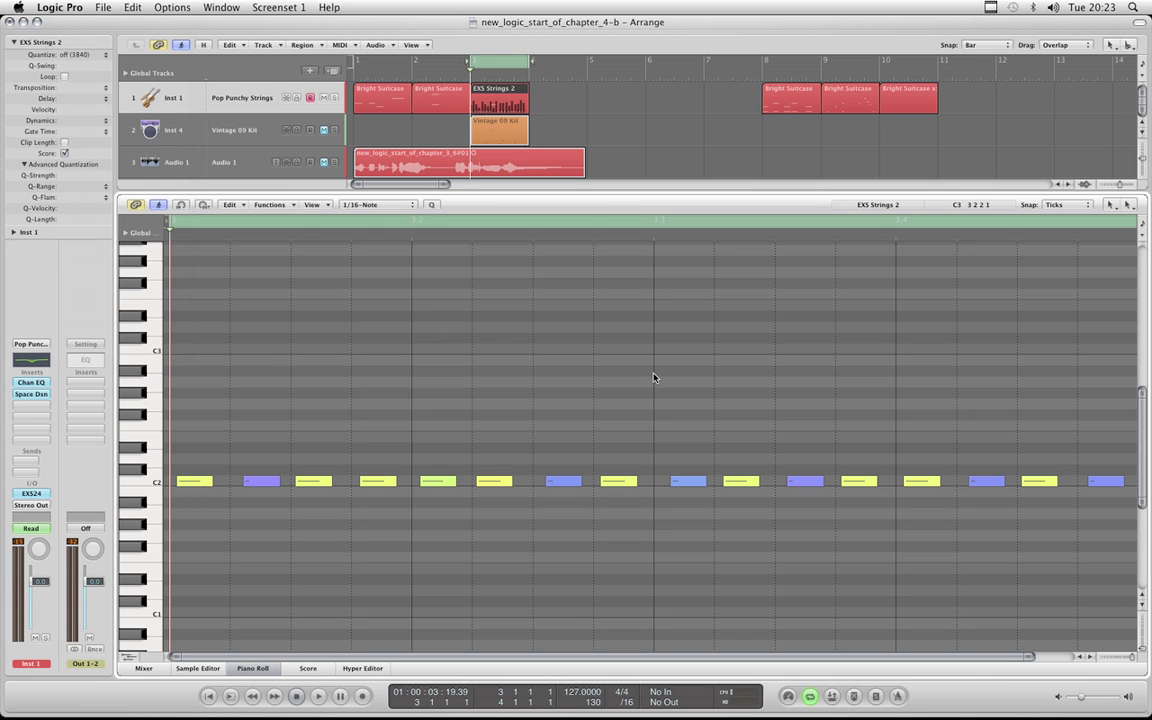